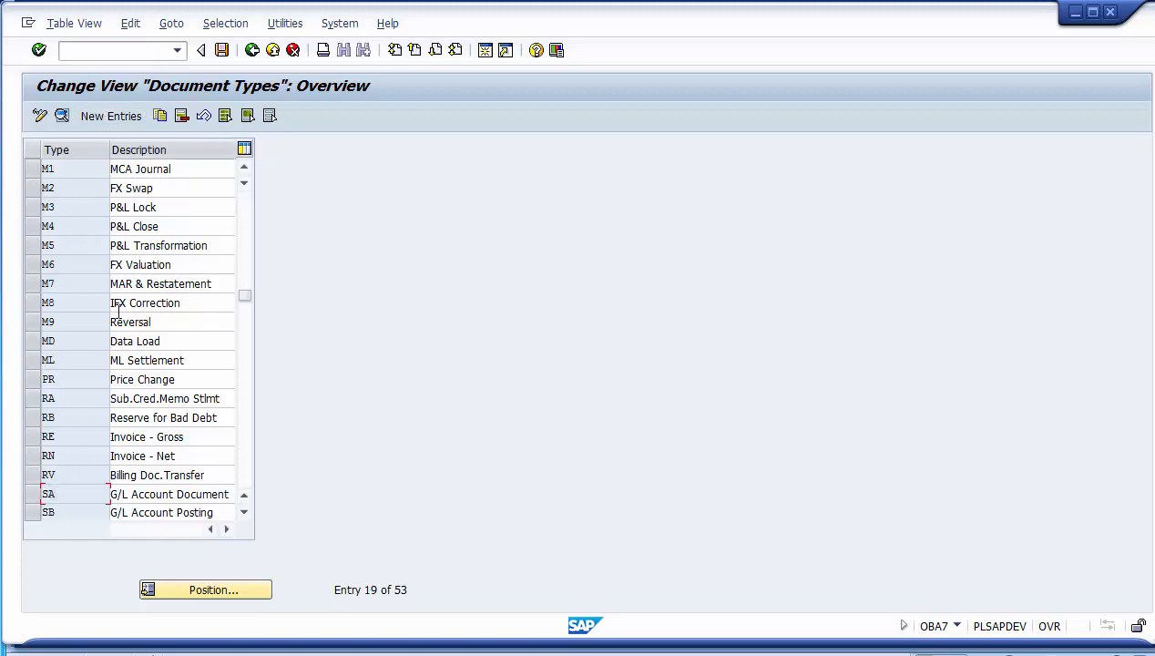
Copy document type SA as a new document type YI.
left_click(32, 490)
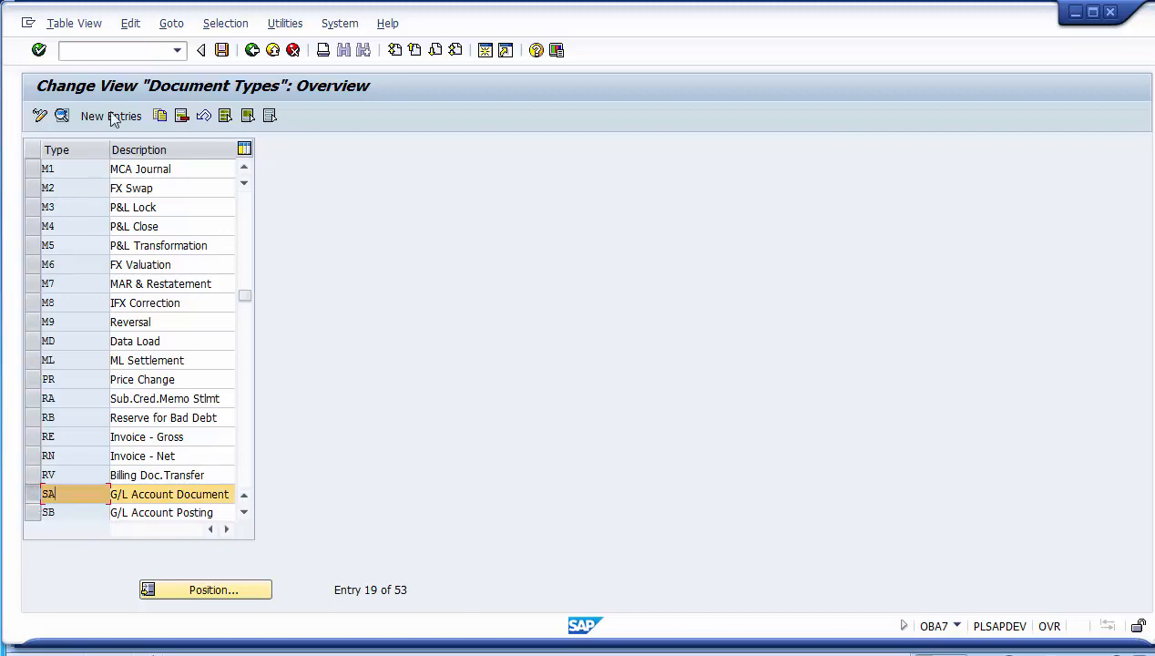
left_click(160, 117)
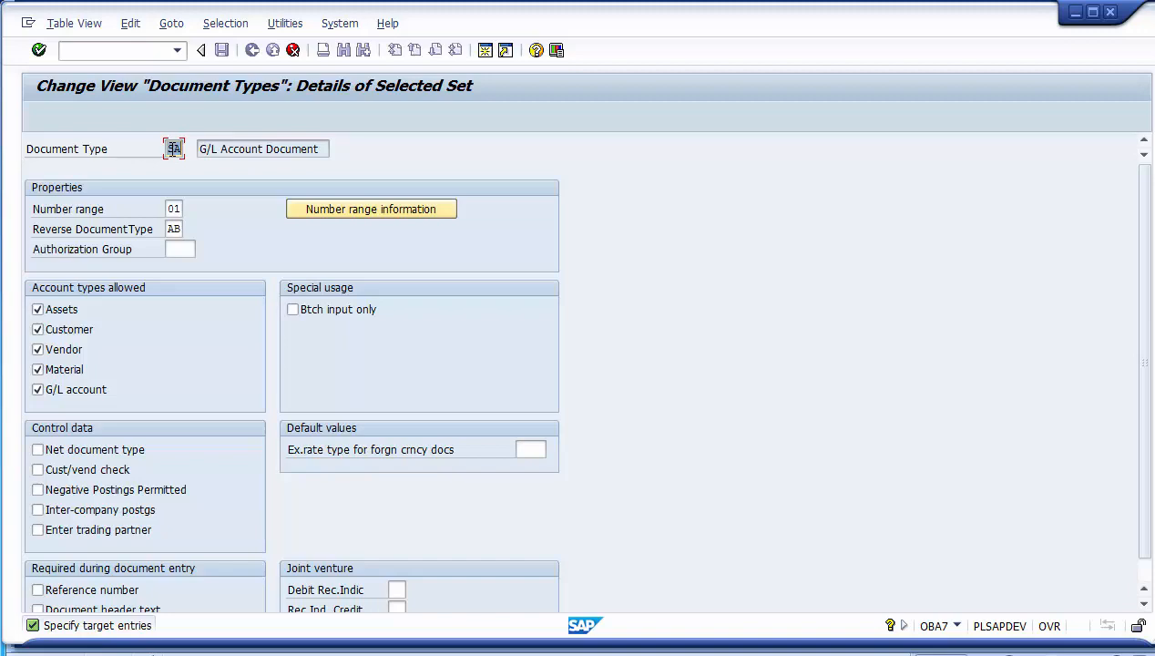
key("Delete")
left_click(182, 210)
Set the reverse document type of the new entry to YI.
left_click(179, 229)
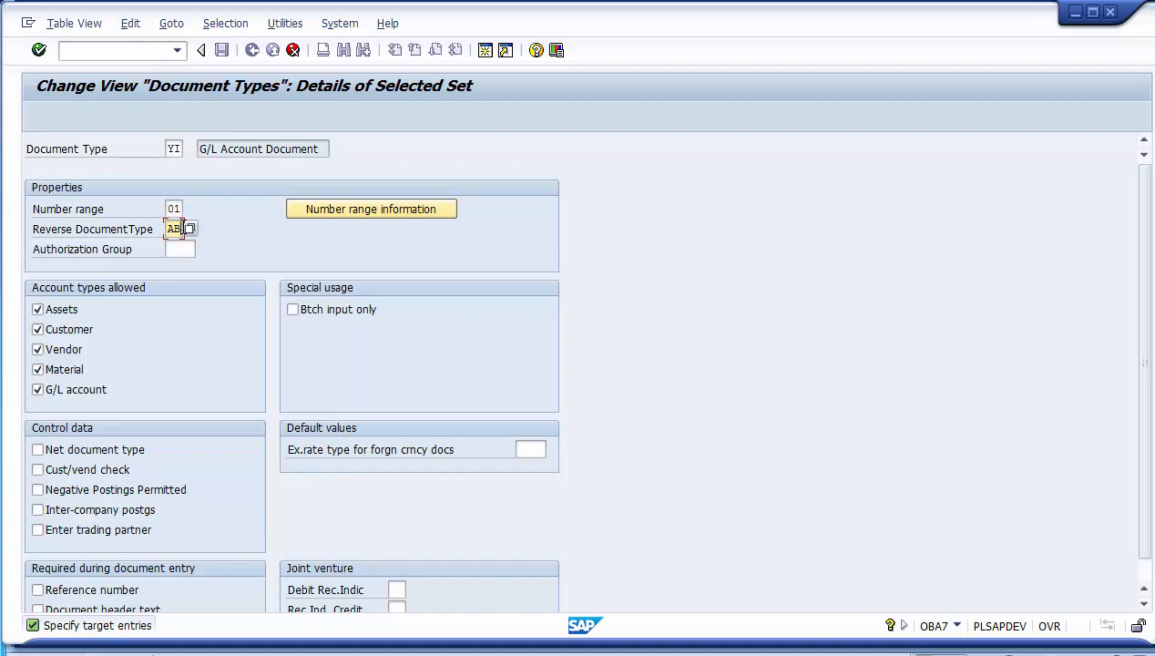
key("BackSpace")
key("BackSpace")
type("YI")
Allow inter-company and negative postings for document type YI, and disallow the Assets and Material account types.
left_click(73, 514)
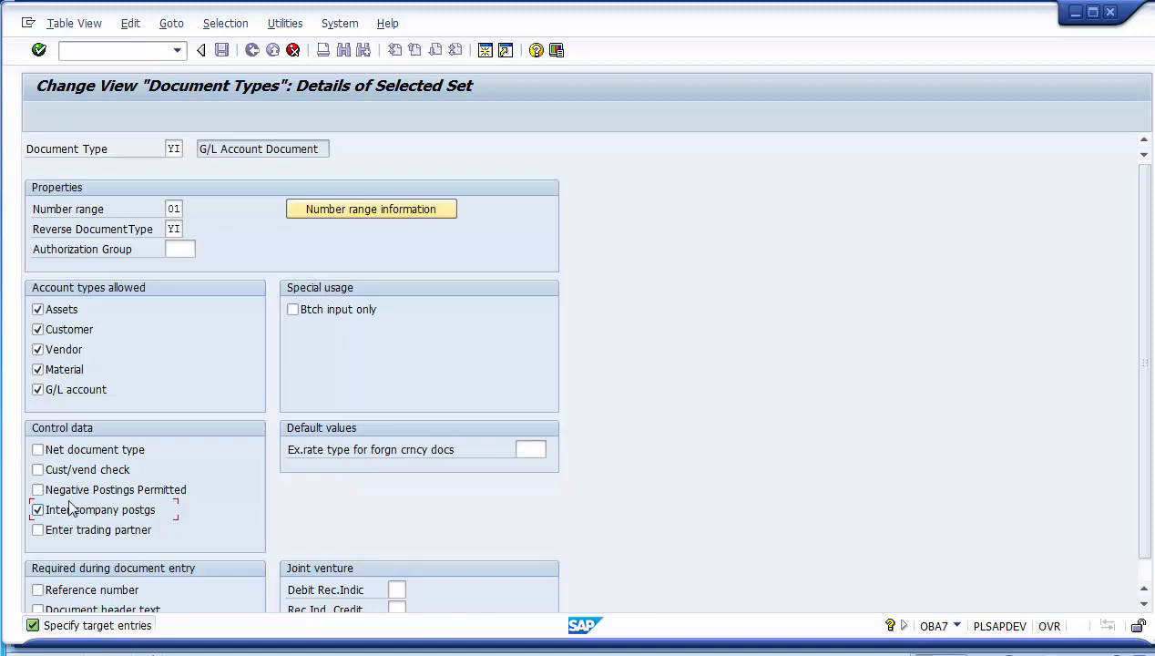
left_click(66, 493)
left_click(38, 311)
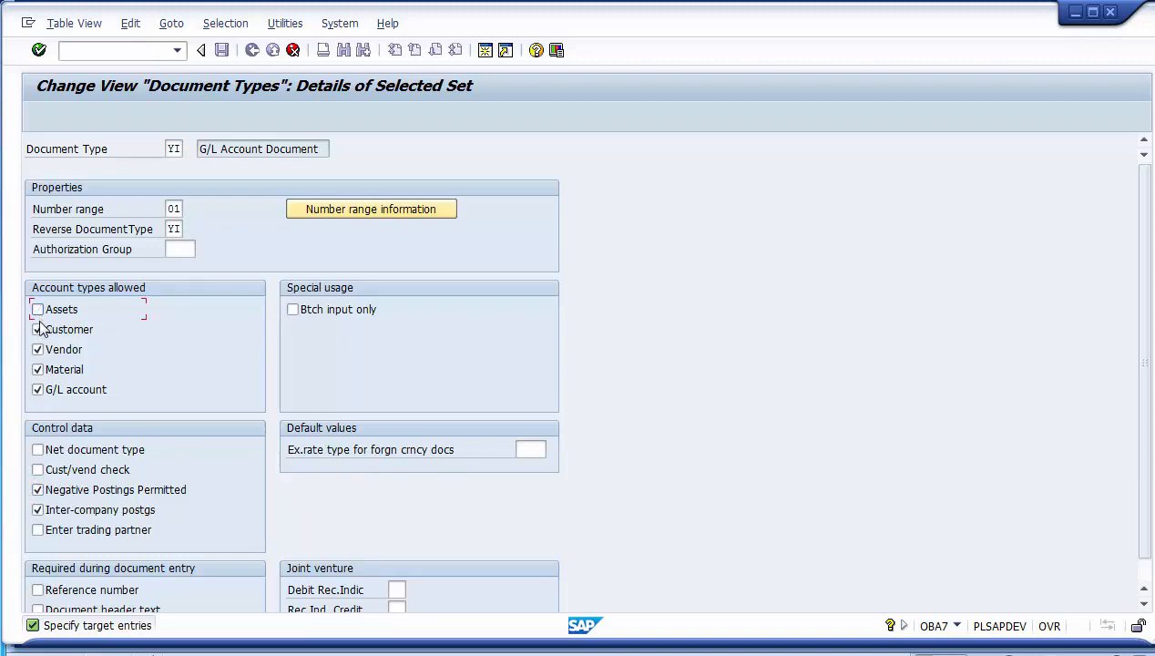
left_click(39, 370)
key("Return")
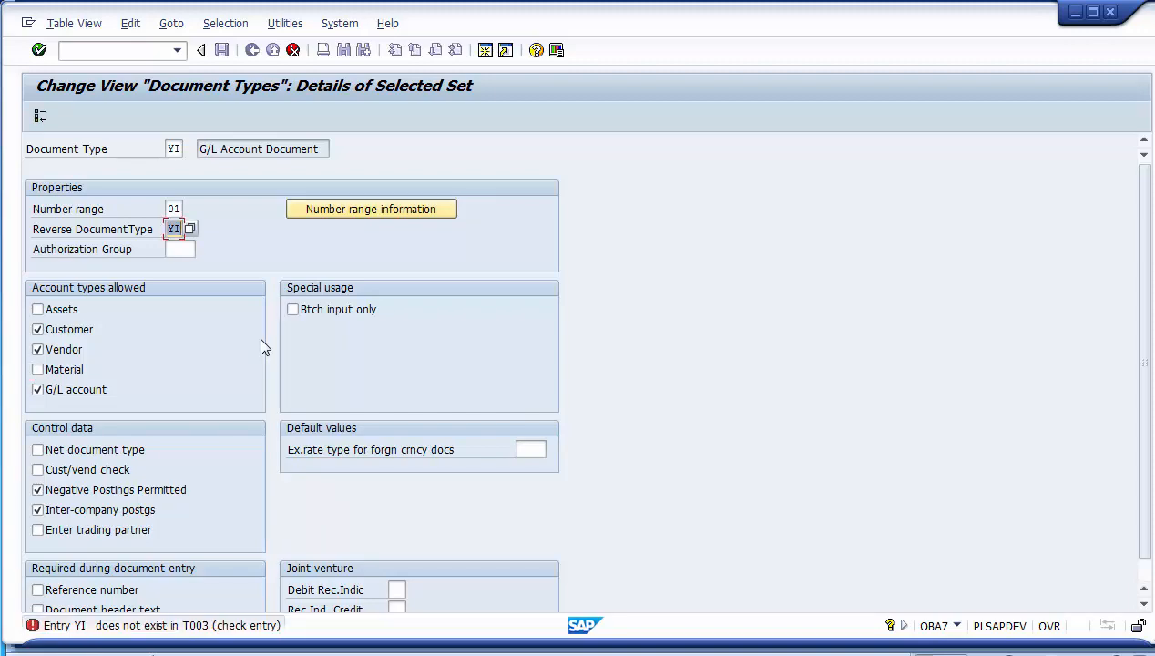
Set the reverse document type of YI to AB and confirm the copied entry.
key("Delete")
type("AB")
key("F3")
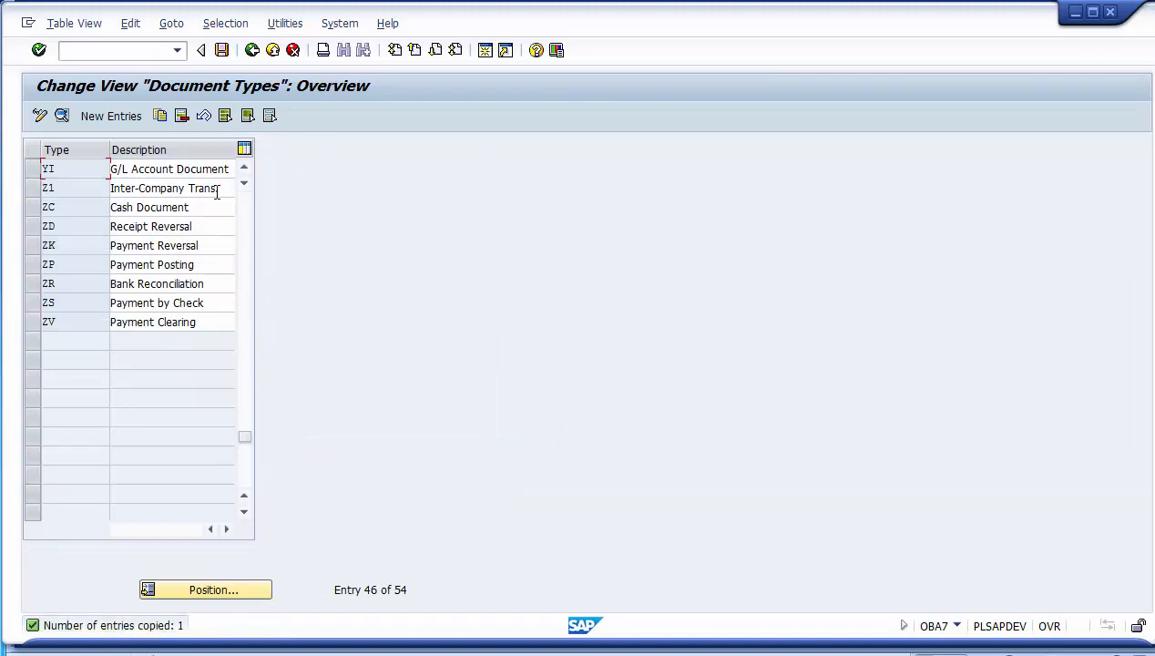
Replace the description of document type YI with the description copied from type Z1.
left_click_drag(221, 188, 91, 191)
key("ctrl+c")
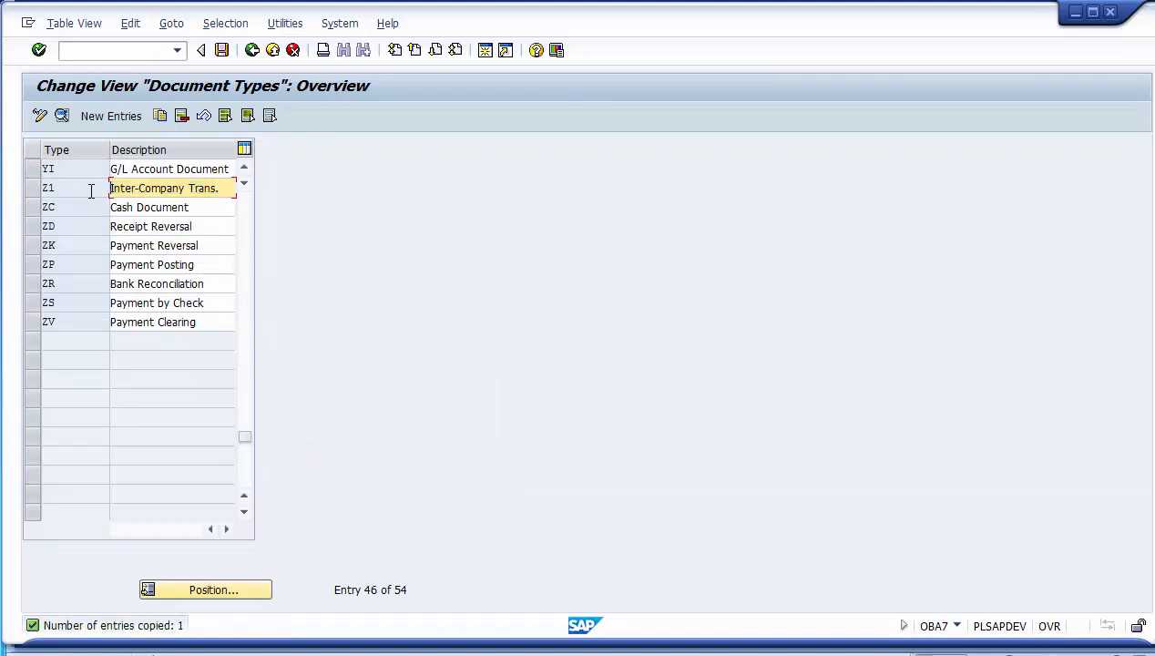
left_click(82, 169)
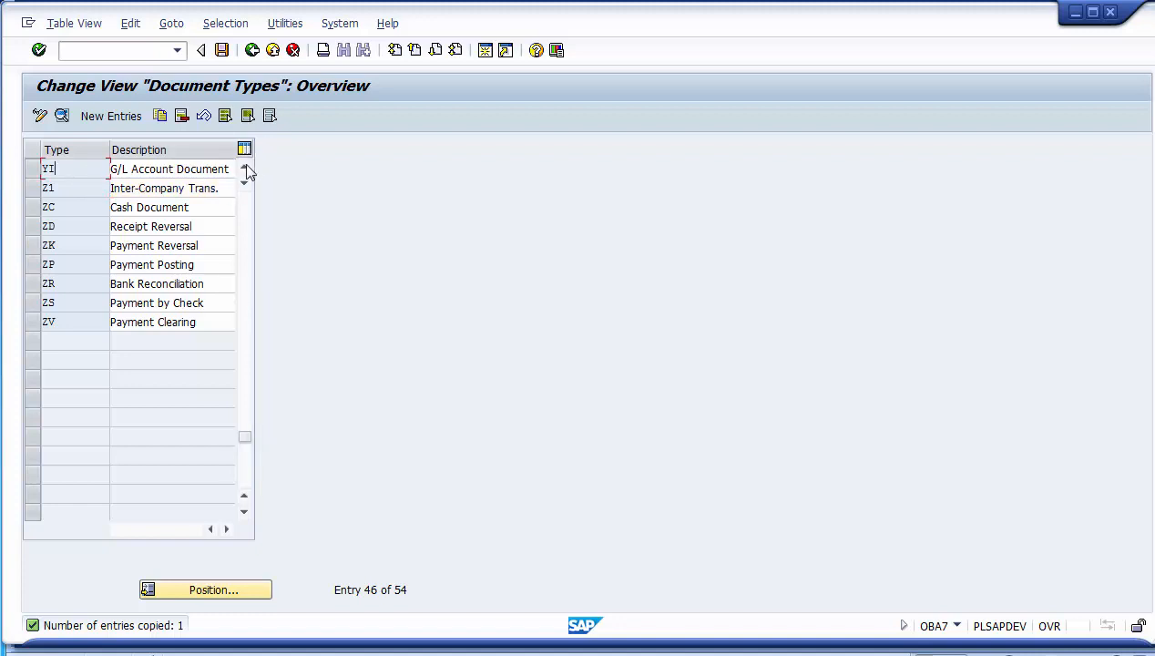
left_click_drag(232, 169, 33, 164)
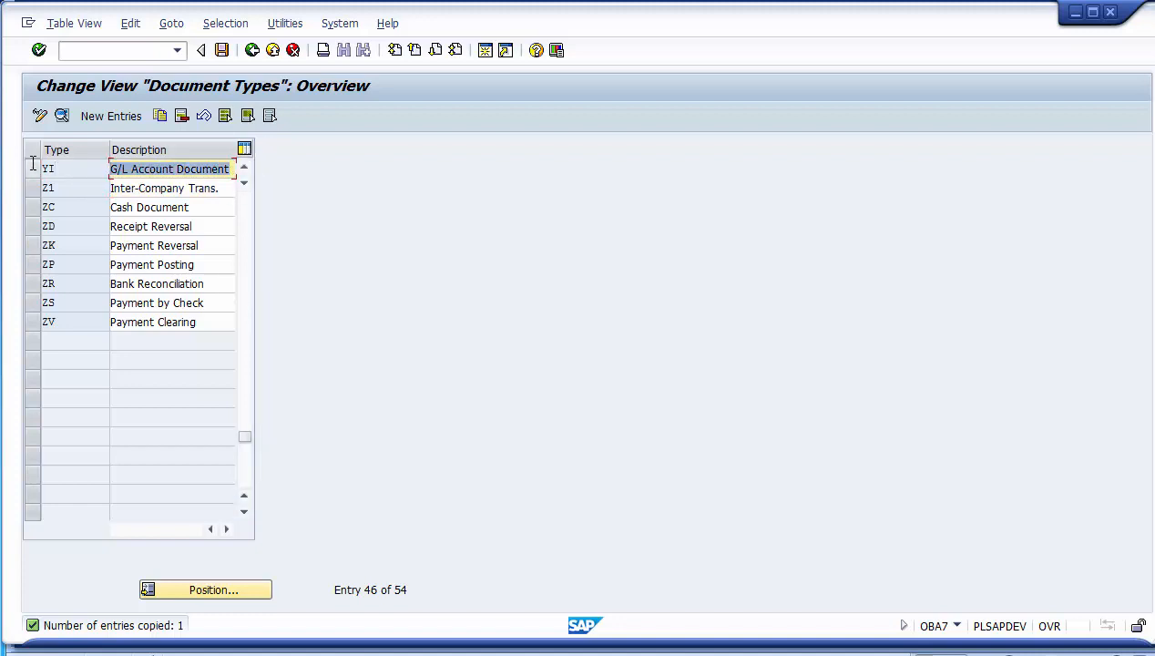
key("ctrl+v")
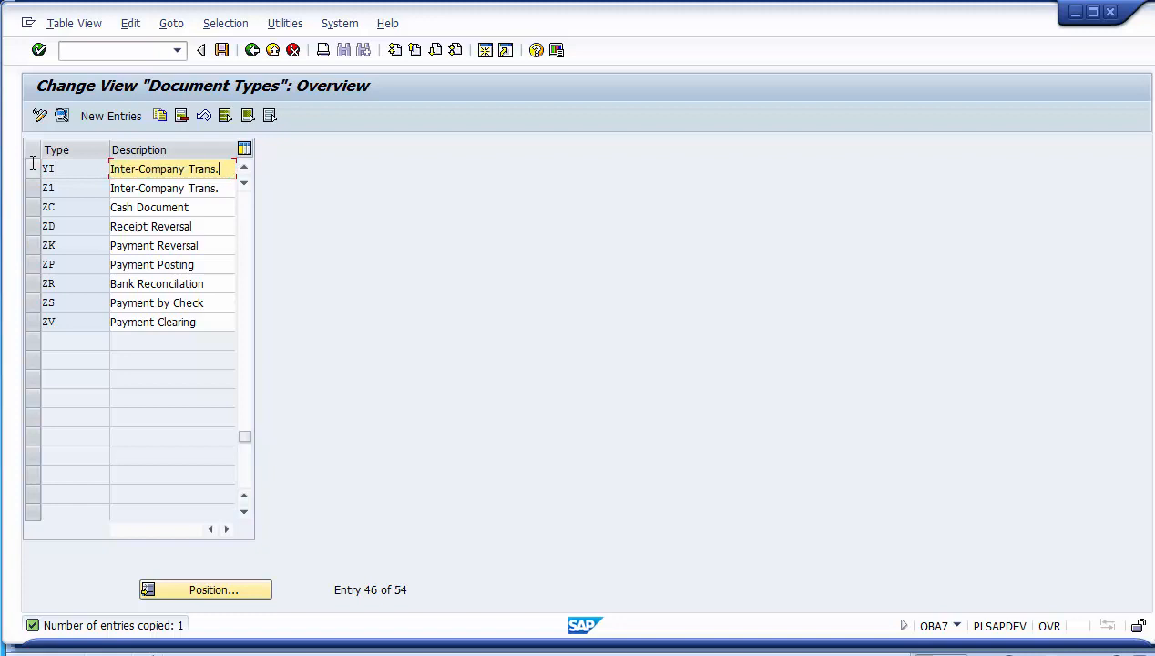
Change the description of document type YI to "Inter-Company Postin" and save the document types.
key("BackSpace")
key("BackSpace")
key("BackSpace")
key("BackSpace")
key("BackSpace")
type("Postin")
left_click(58, 171)
left_click(33, 170)
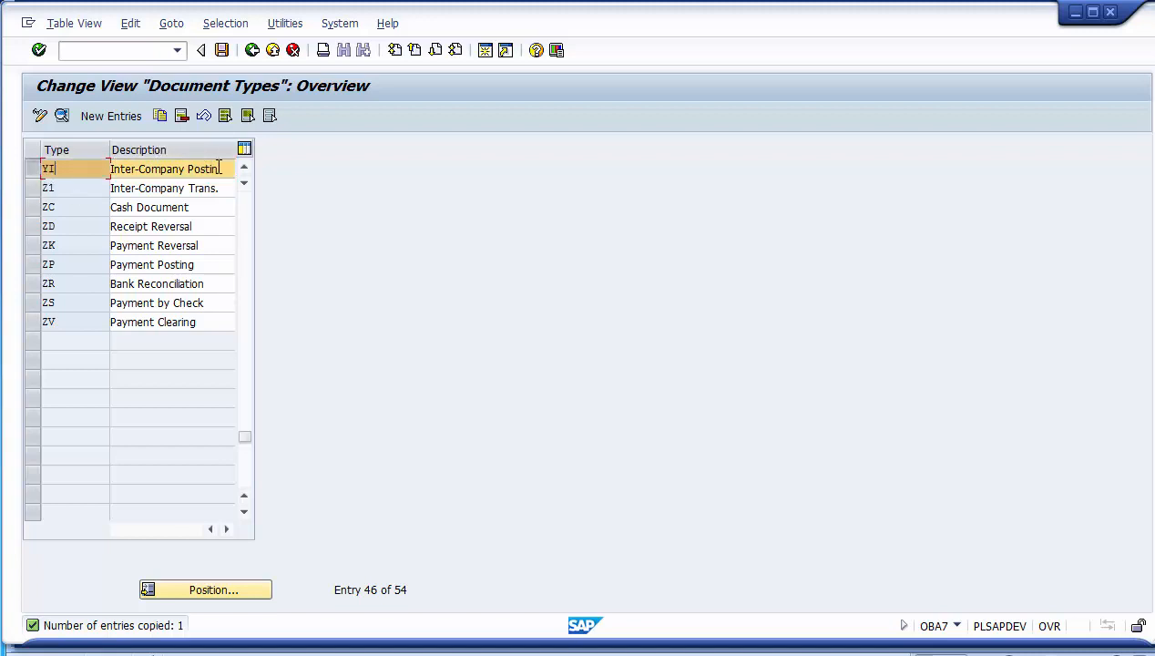
left_click(221, 51)
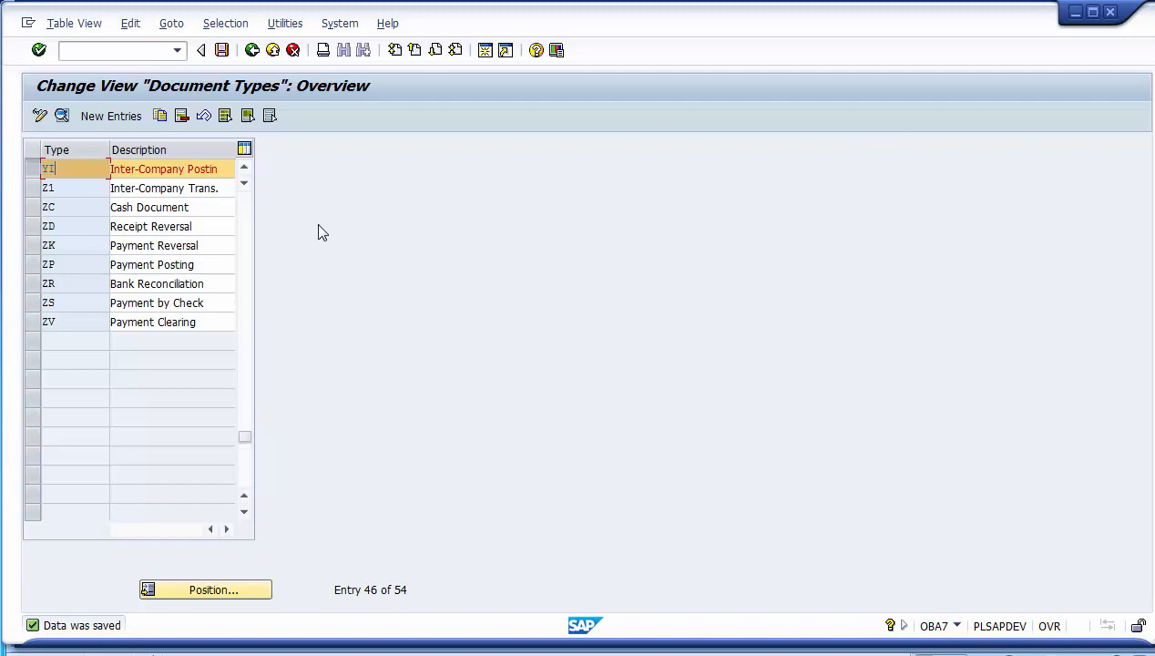
Review the details of document type YI and leave the document type maintenance.
double_click(77, 170)
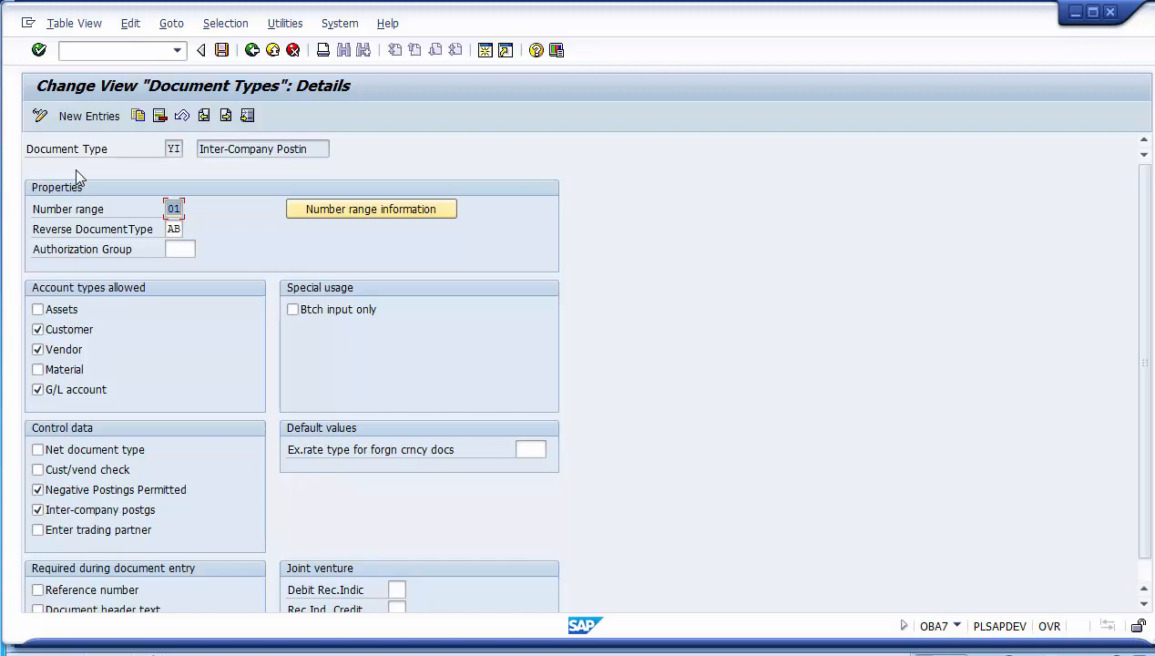
left_click(272, 51)
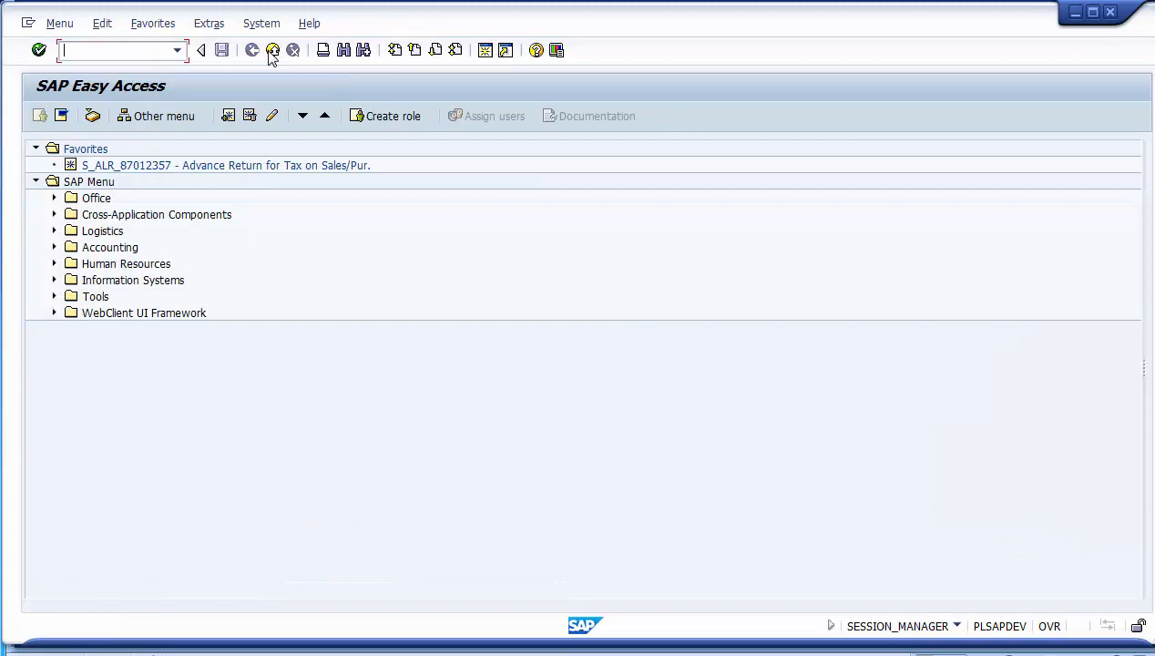
left_click(535, 653)
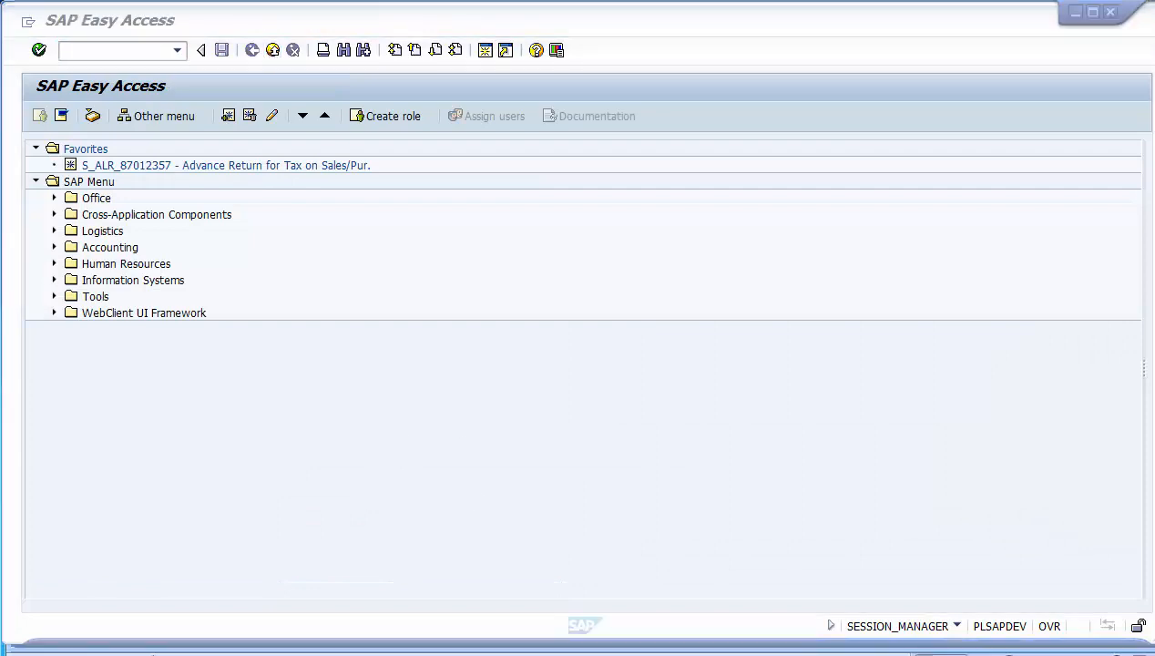
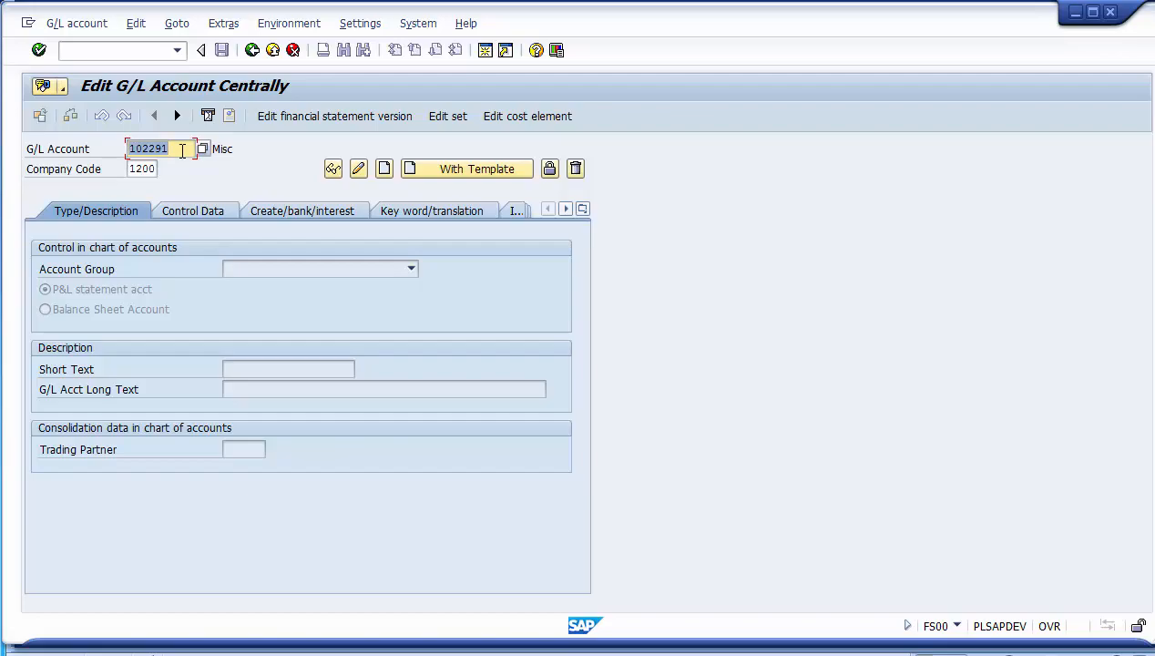
Enter G/L account 102290 and company code 1000 in the central G/L account editor.
key("alt+Tab")
key("BackSpace")
type("0")
key("Tab")
key("BackSpace")
key("BackSpace")
key("BackSpace")
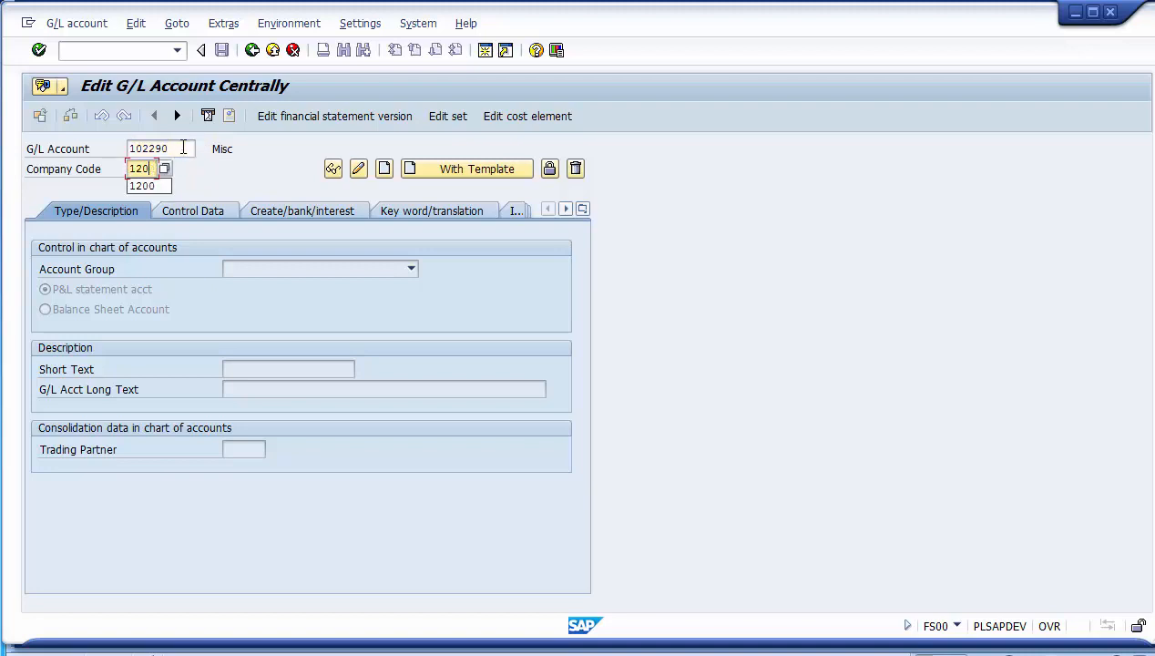
type("000")
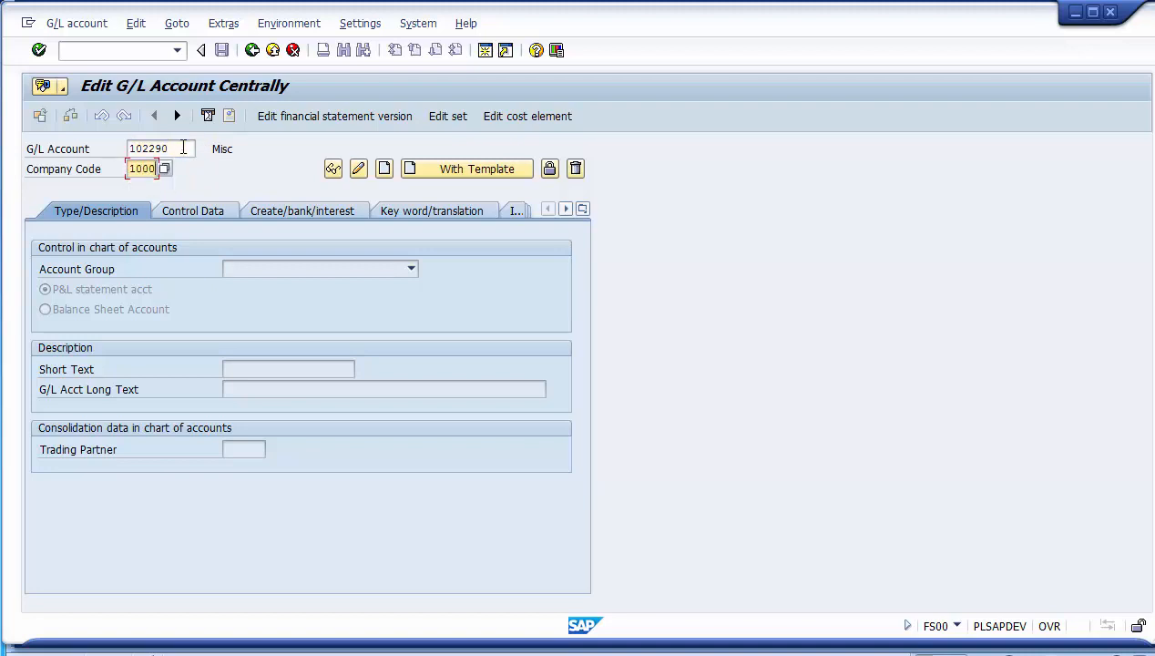
Change the G/L account number to 102295 and start creating the account in company code 1000.
left_click(183, 147)
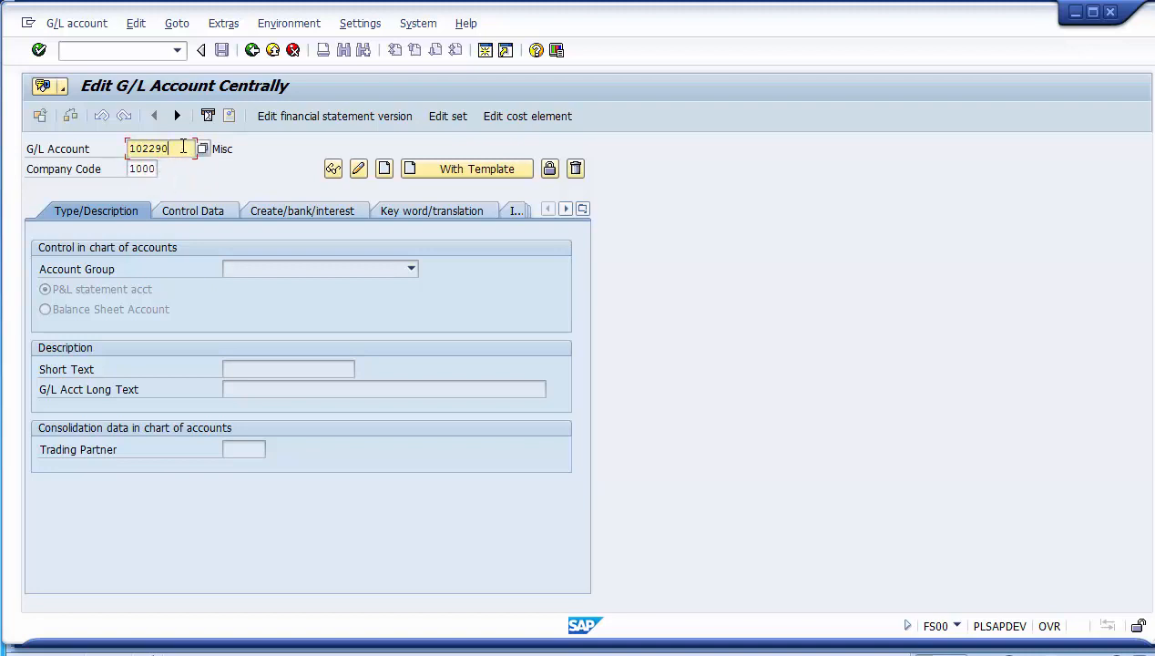
key("BackSpace")
key("BackSpace")
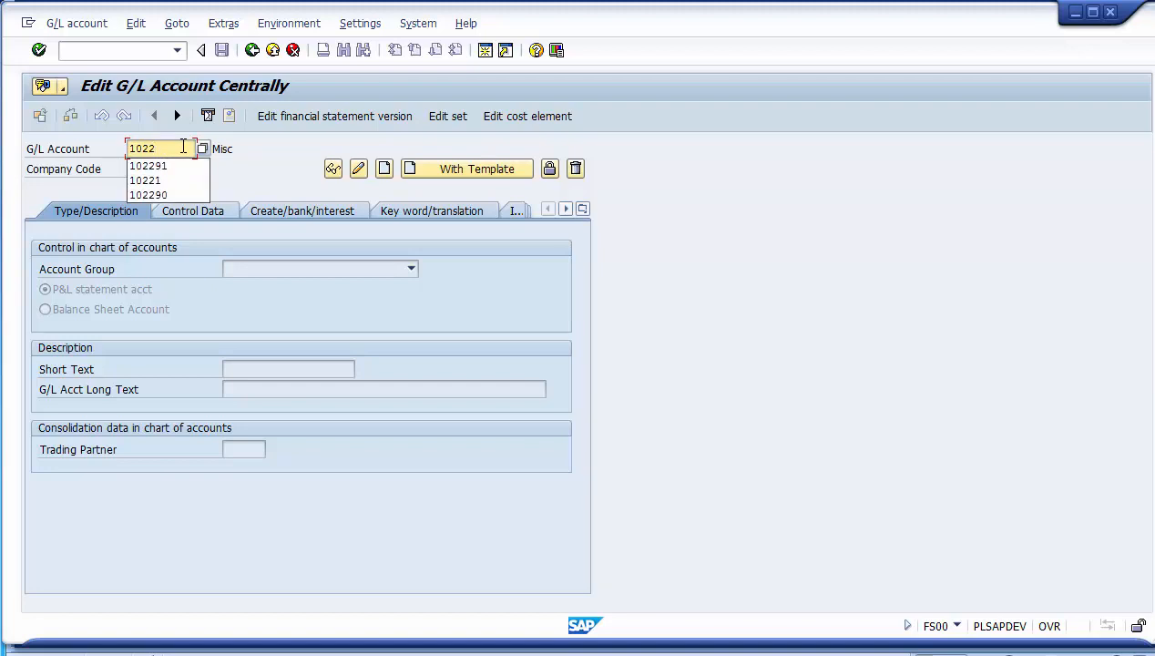
type("95")
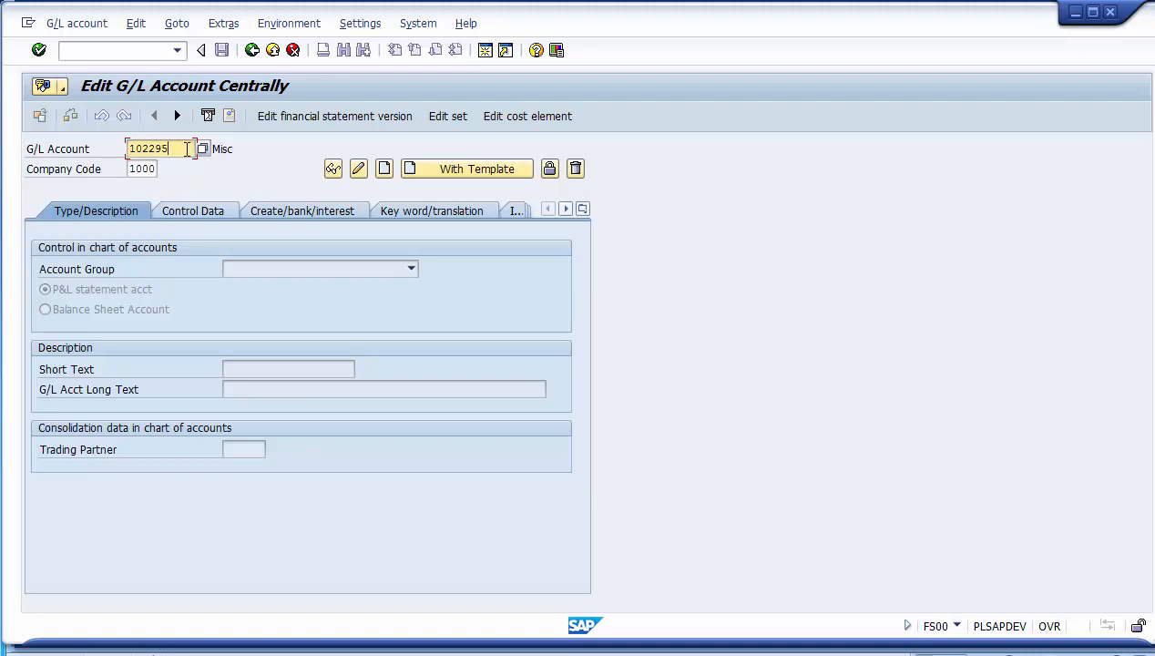
left_click_drag(187, 149, 128, 149)
left_click(160, 151)
left_click(144, 168)
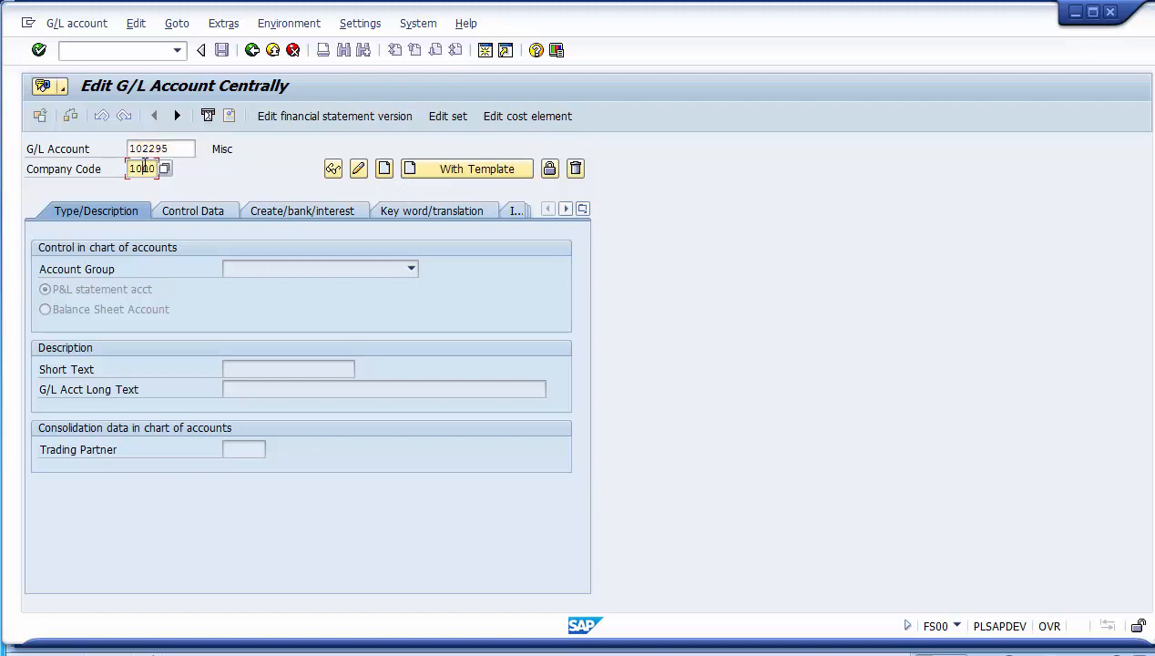
left_click(385, 171)
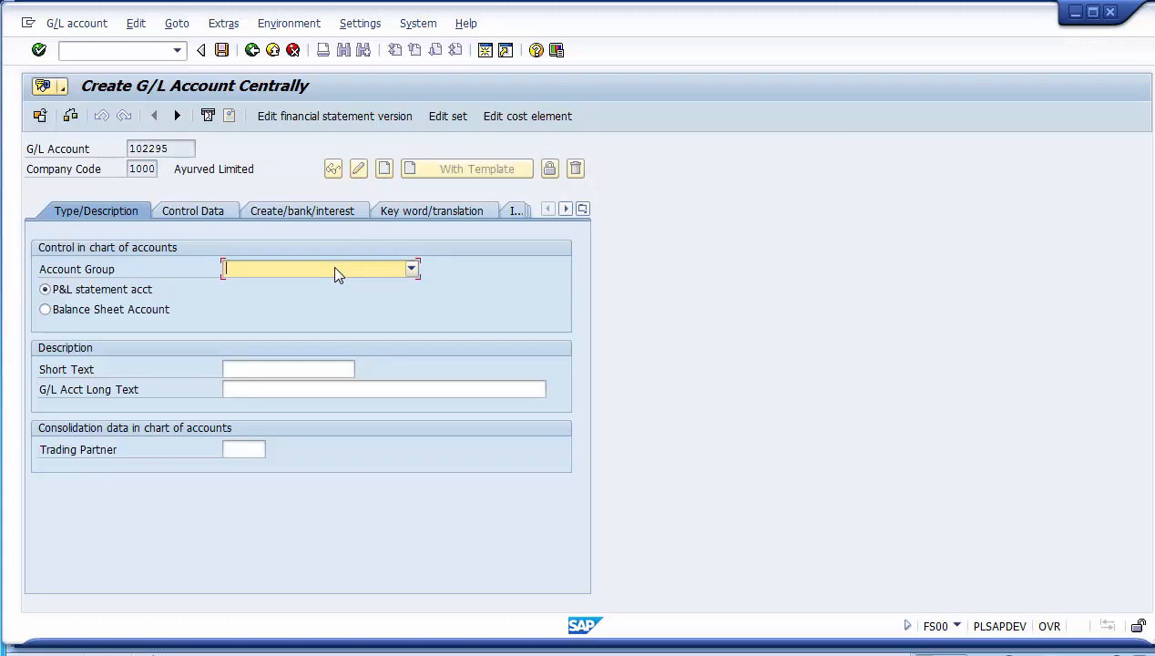
Assign the new G/L account to the account group Other Current Assets.
left_click(336, 269)
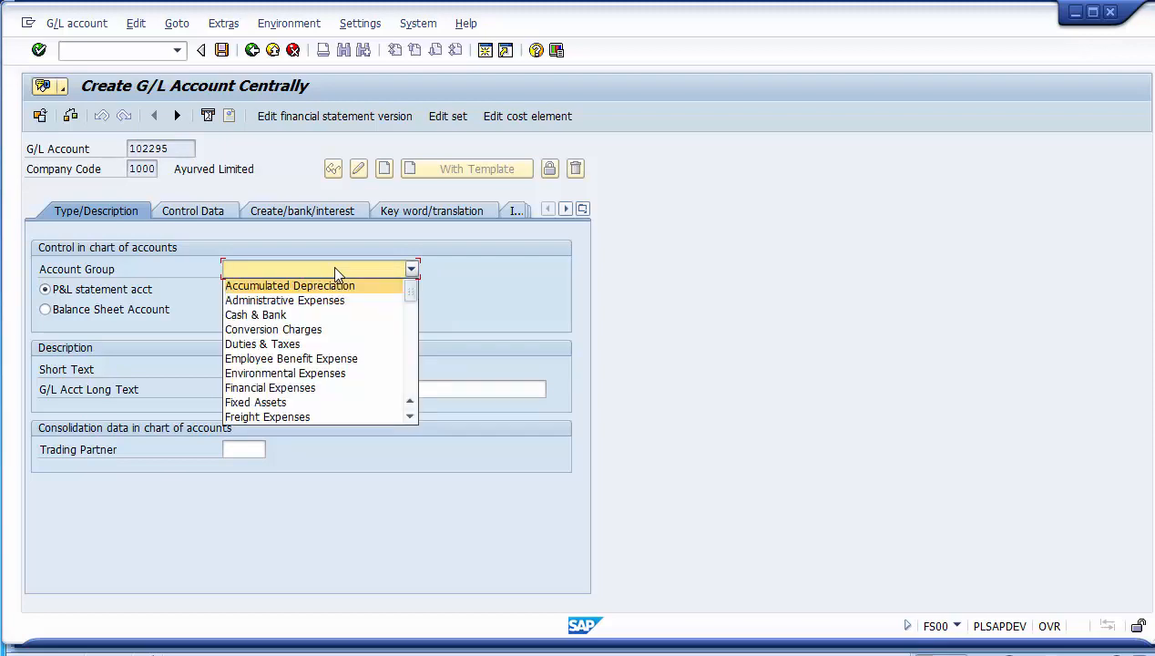
key("o")
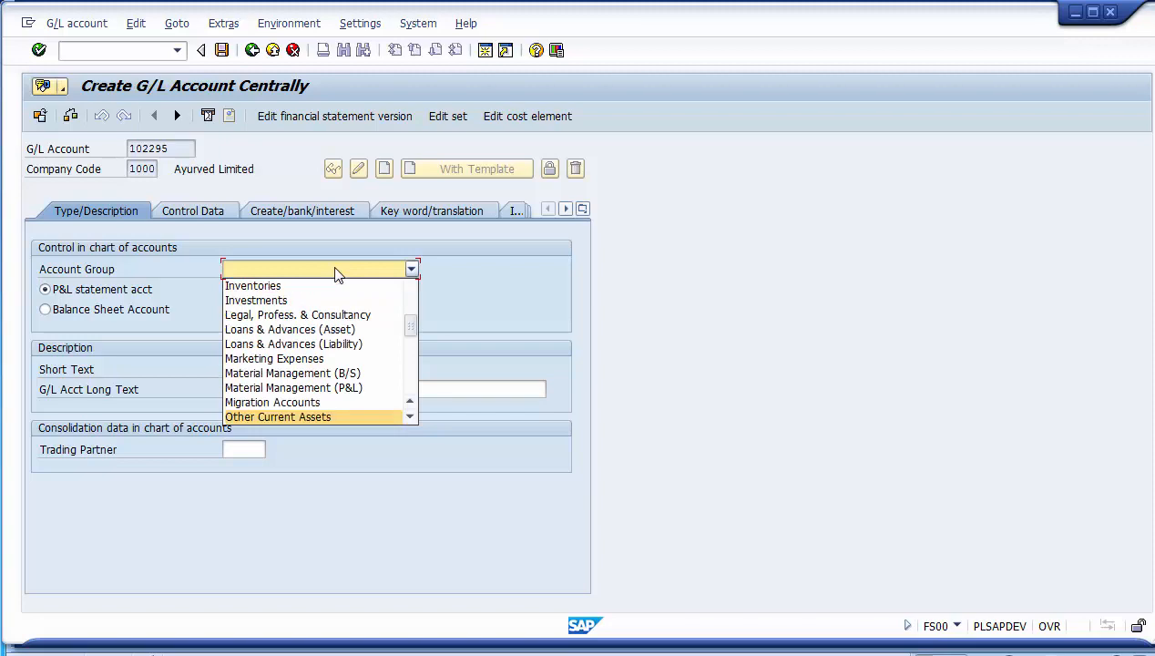
key("Return")
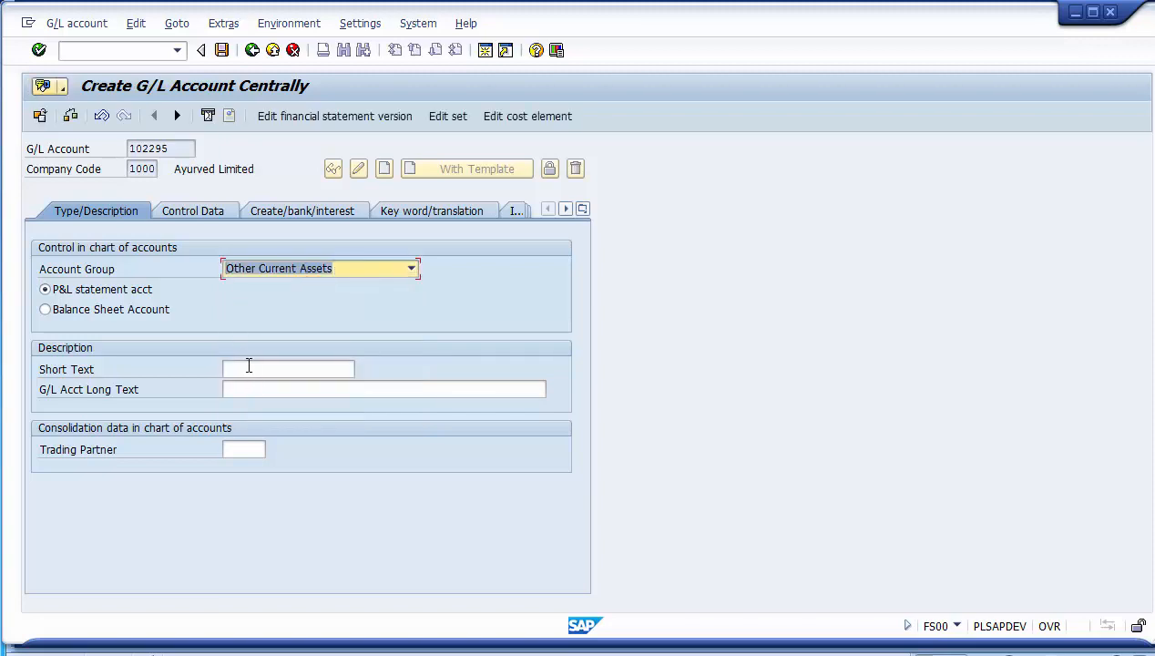
Enter the short text "Inter Co Clearing" and reuse it with "A/C" appended as the G/L account long text.
left_click(248, 366)
type("=")
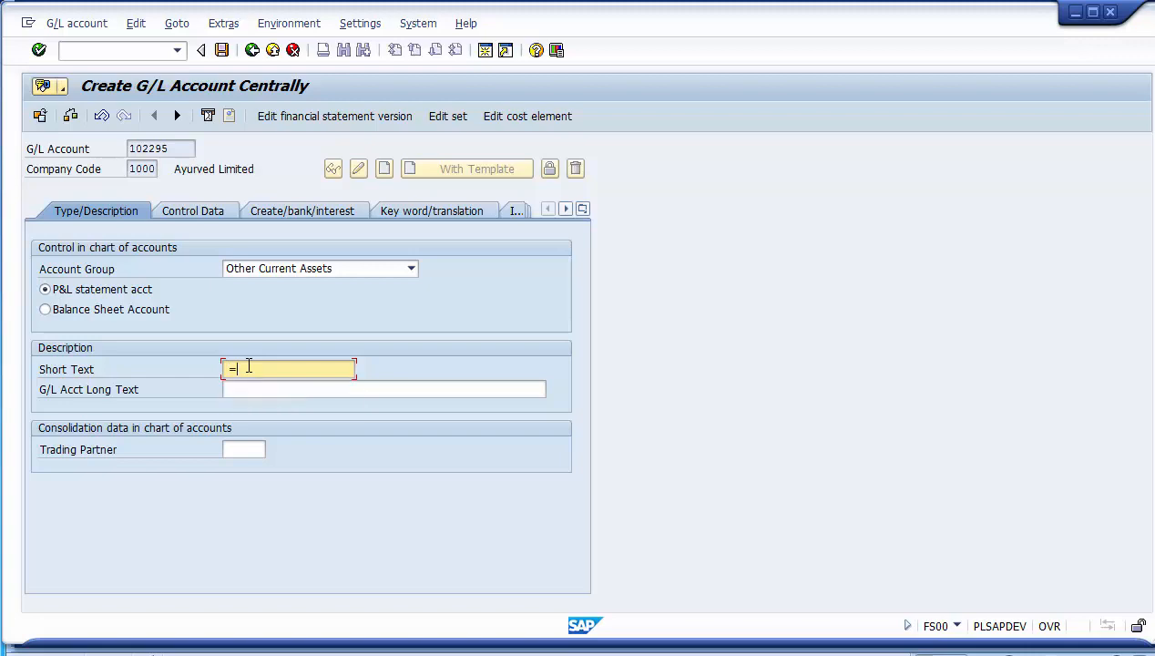
key("BackSpace")
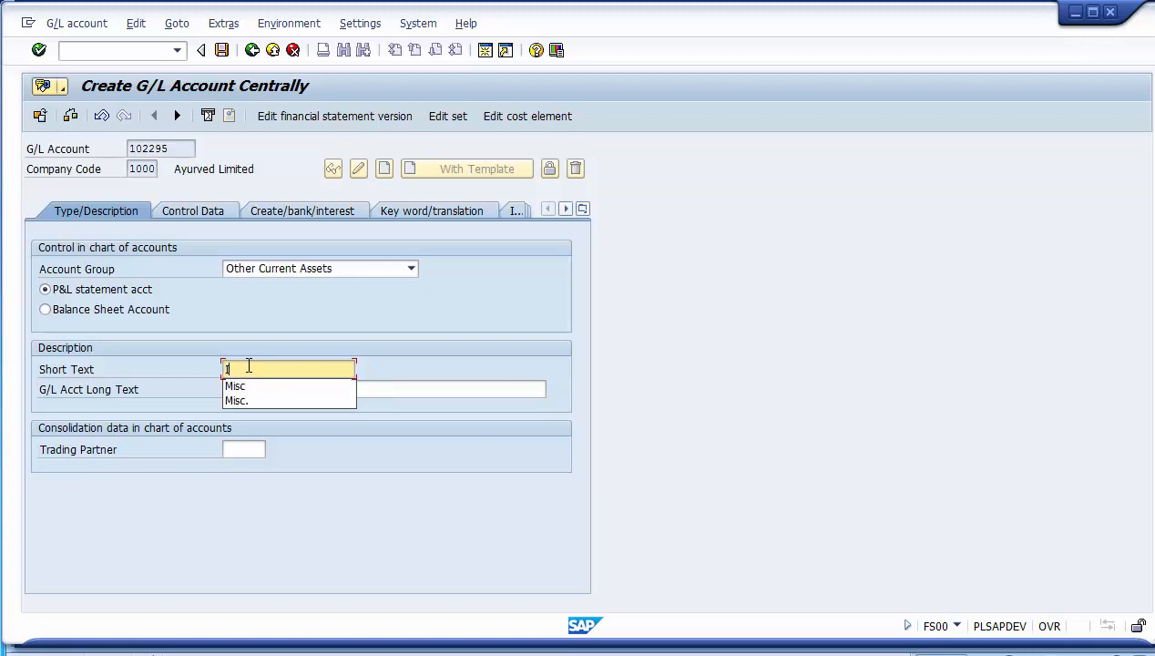
type("Inter Co")
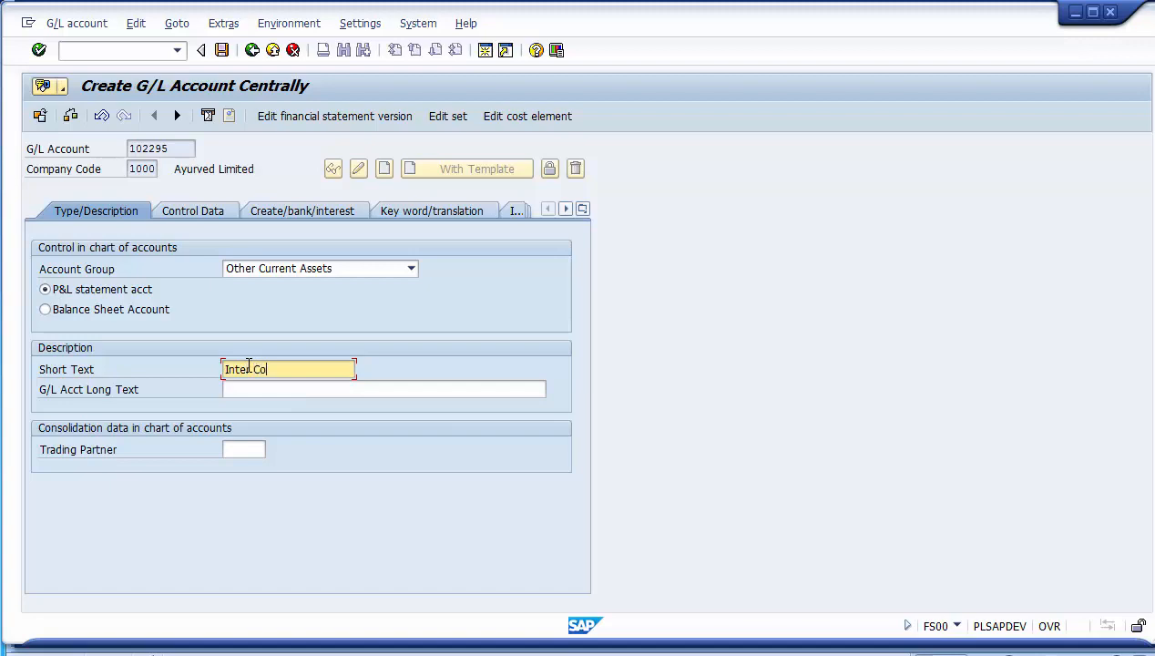
type(" Clearing")
key("ctrl+a")
key("ctrl+c")
key("Tab")
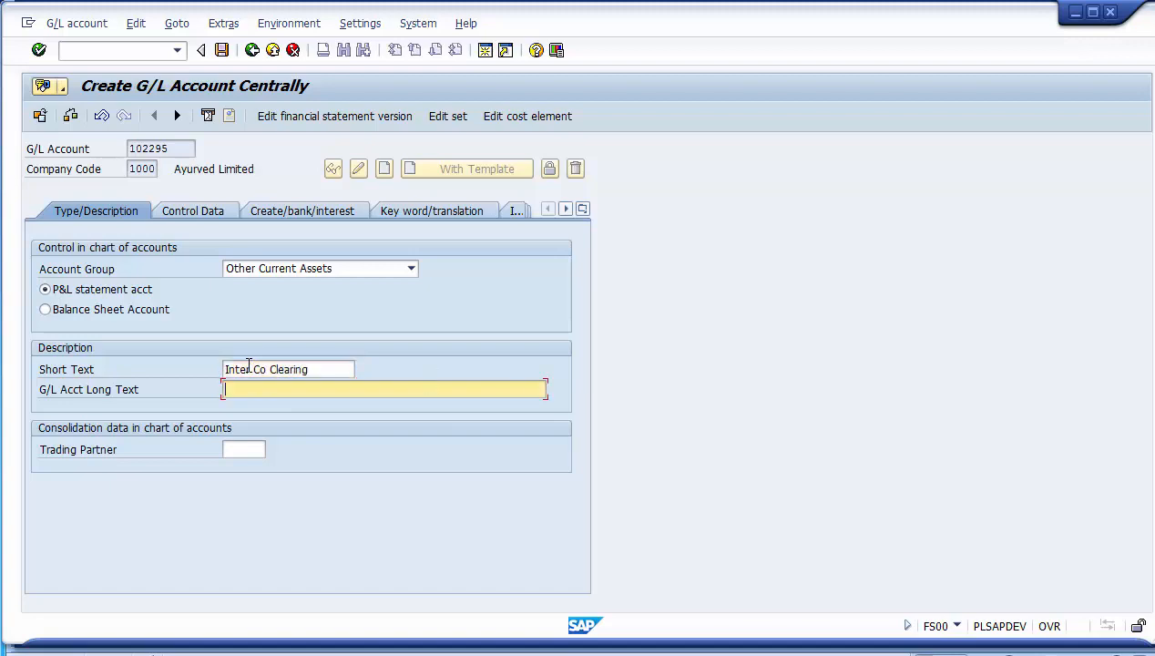
key("ctrl+v")
type("A/C")
Enable open item management and line item display in the control data of the new G/L account.
left_click(191, 211)
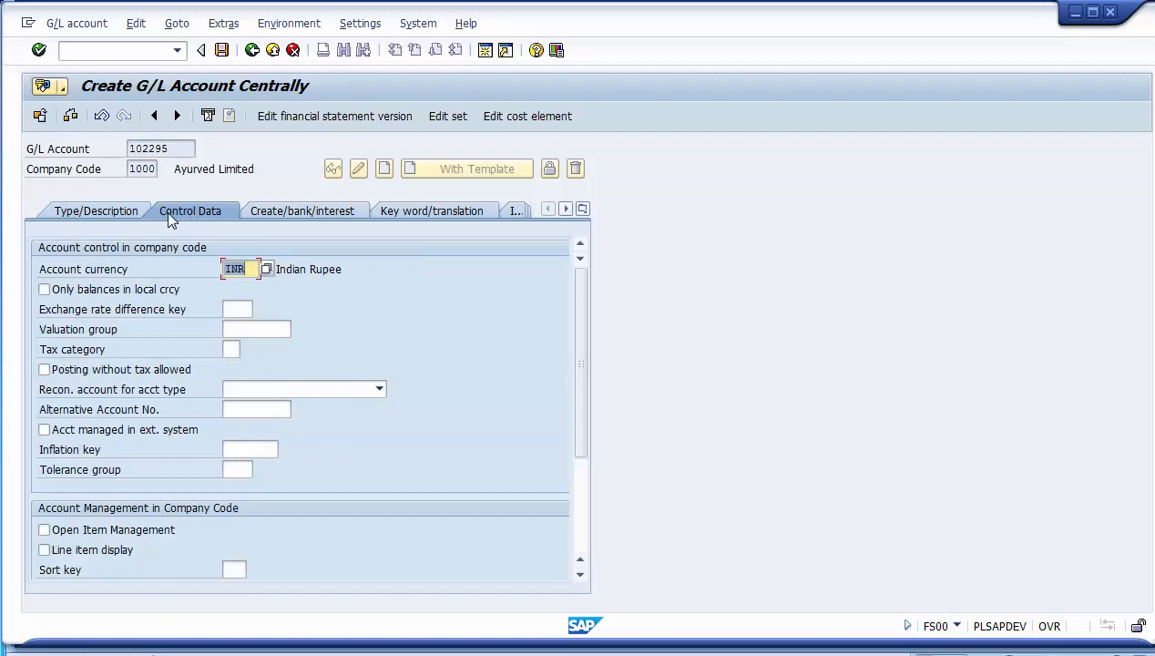
left_click(100, 530)
left_click(98, 551)
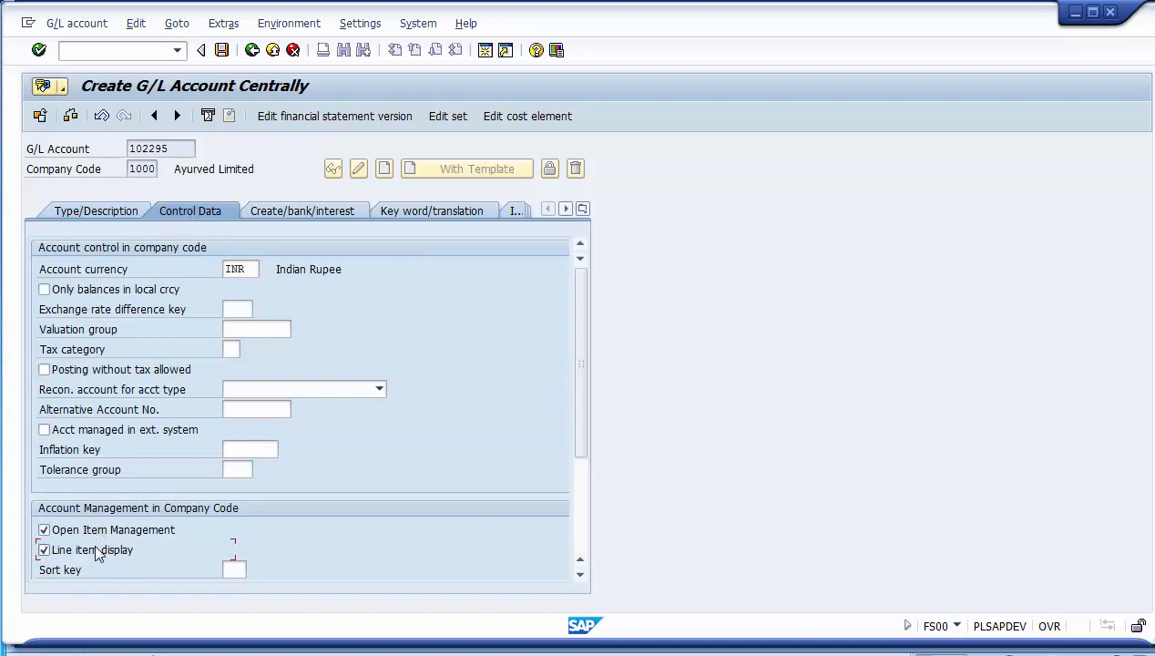
left_click(64, 370)
left_click(234, 350)
type("*")
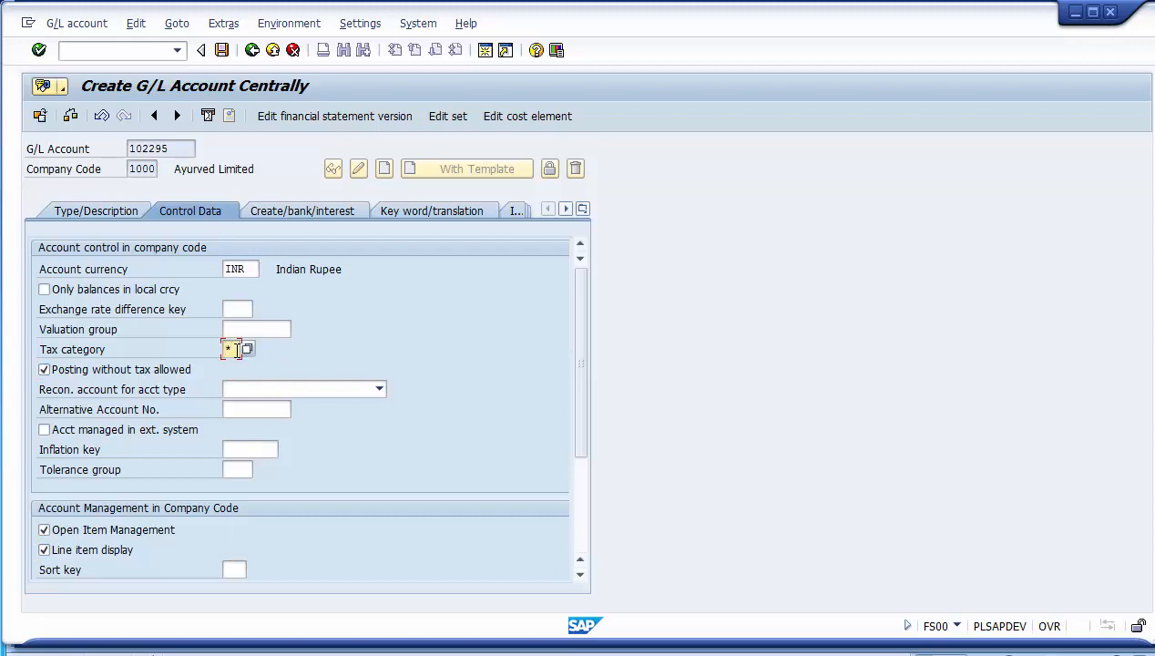
key("BackSpace")
left_click(123, 369)
Assign field status group G001 to G/L account 102295, review its other data and try to save the account.
left_click(273, 208)
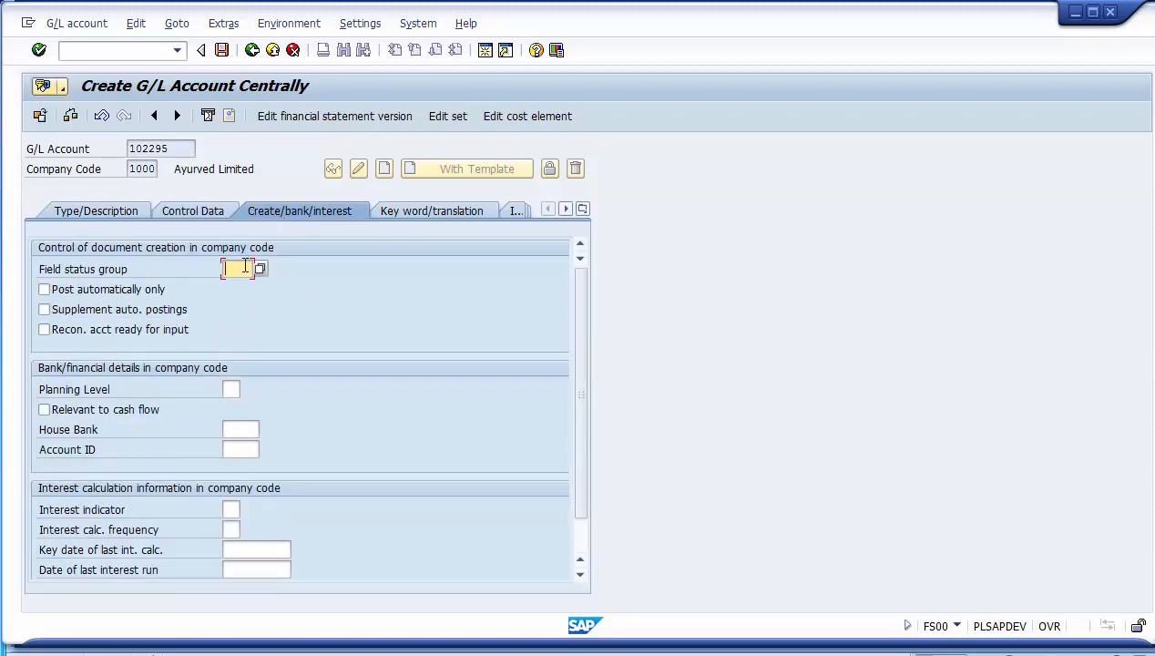
type("G001")
left_click(109, 211)
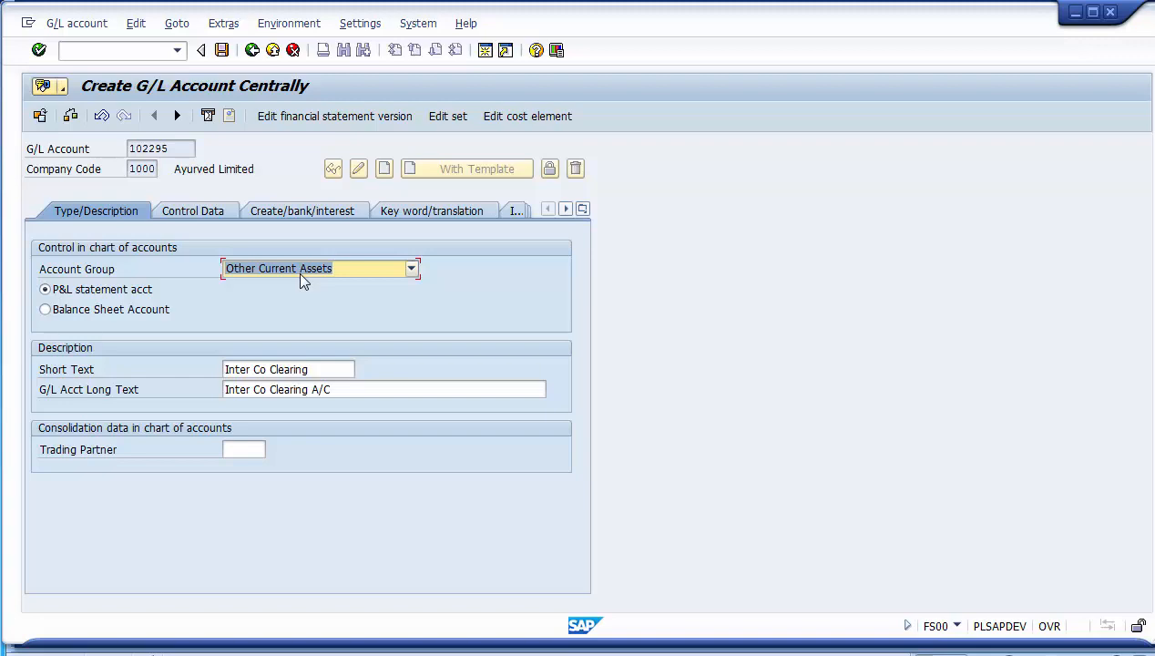
left_click(183, 216)
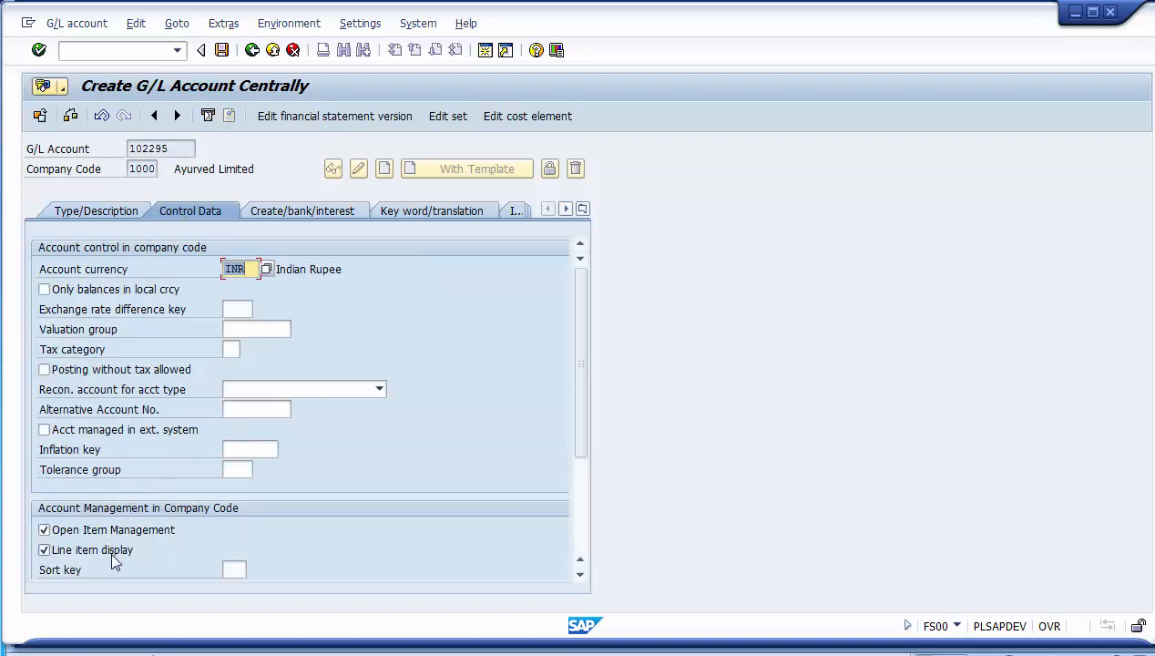
left_click(290, 210)
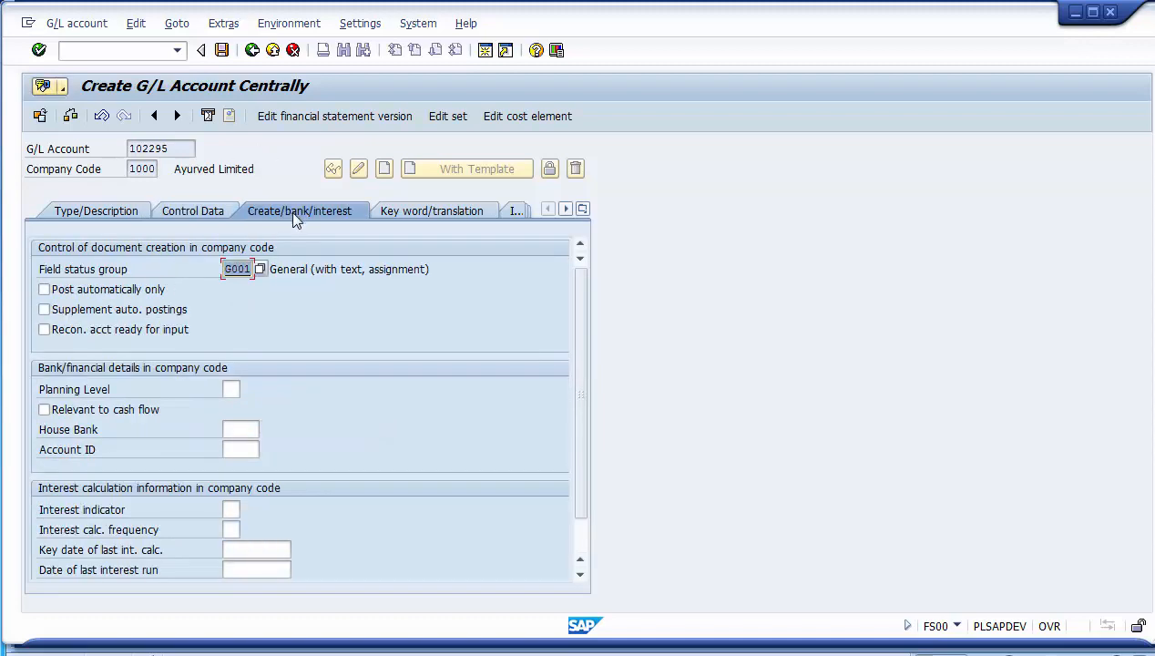
left_click(246, 268)
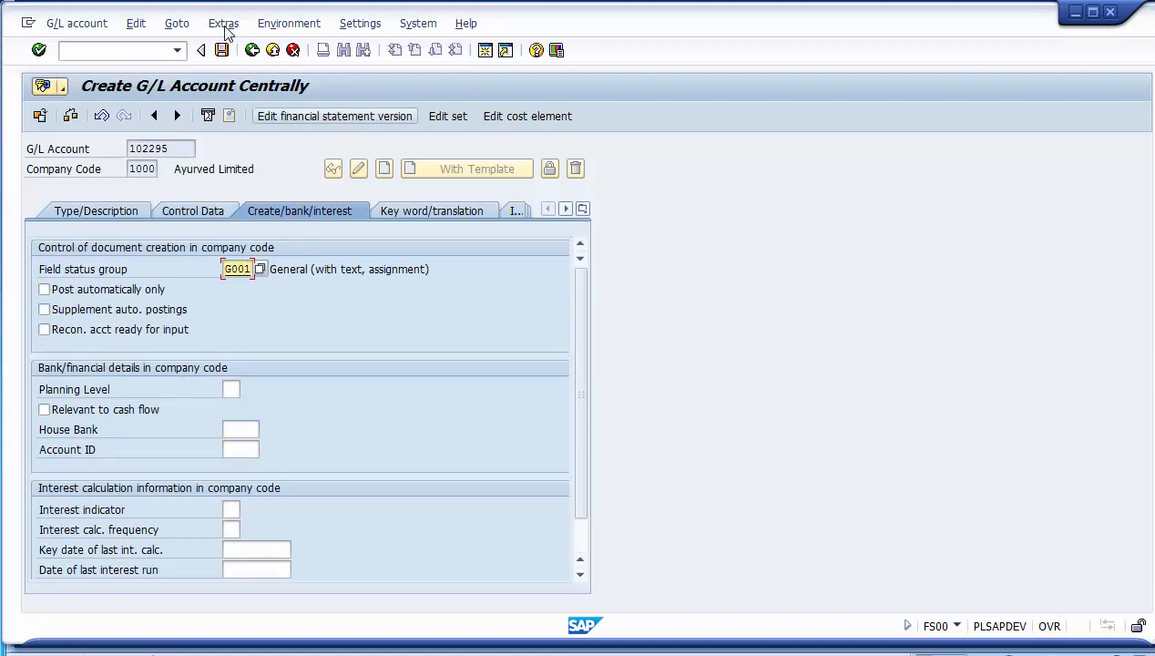
left_click(222, 51)
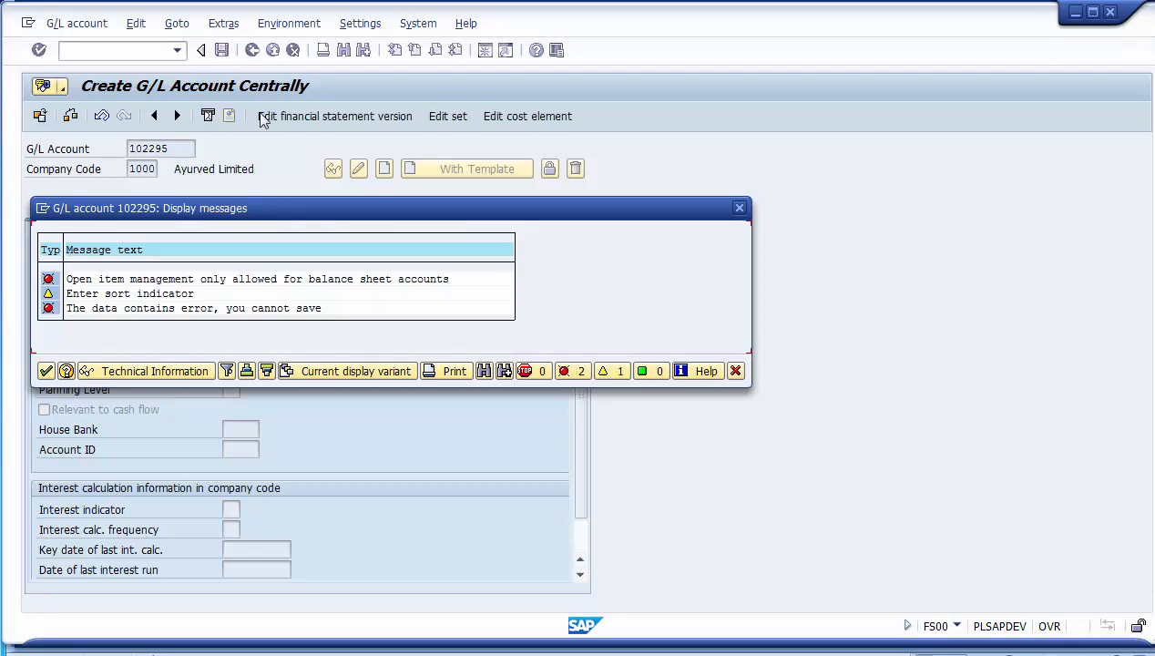
left_click(45, 371)
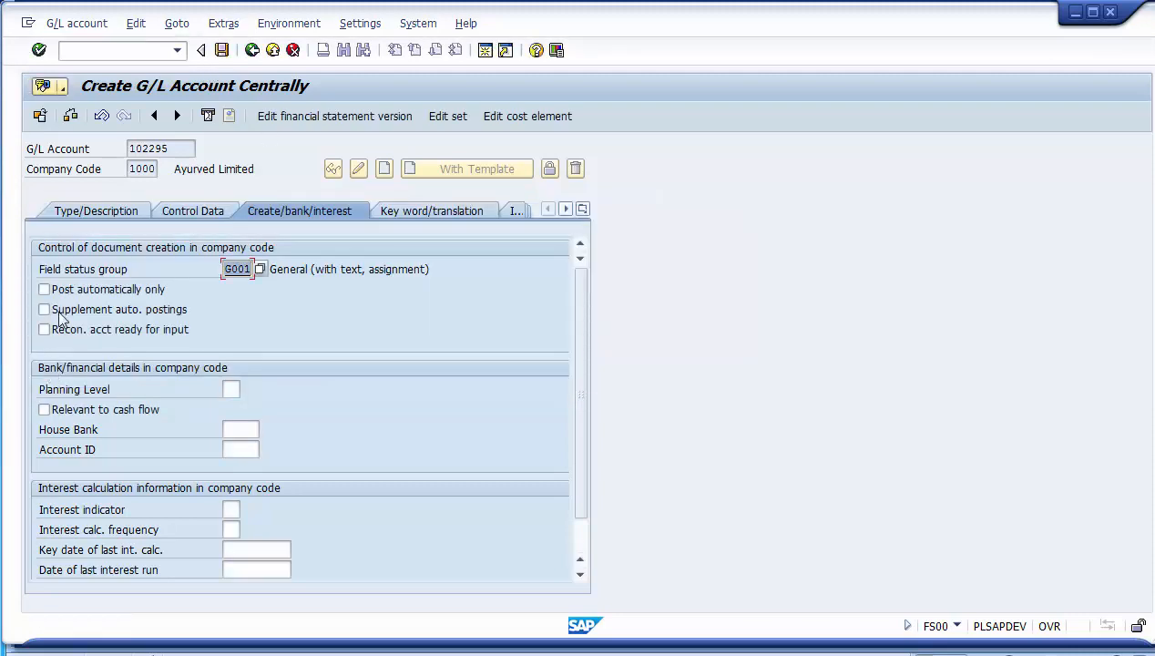
Turn off open item management in the control data and save the G/L account.
left_click(108, 214)
left_click(190, 212)
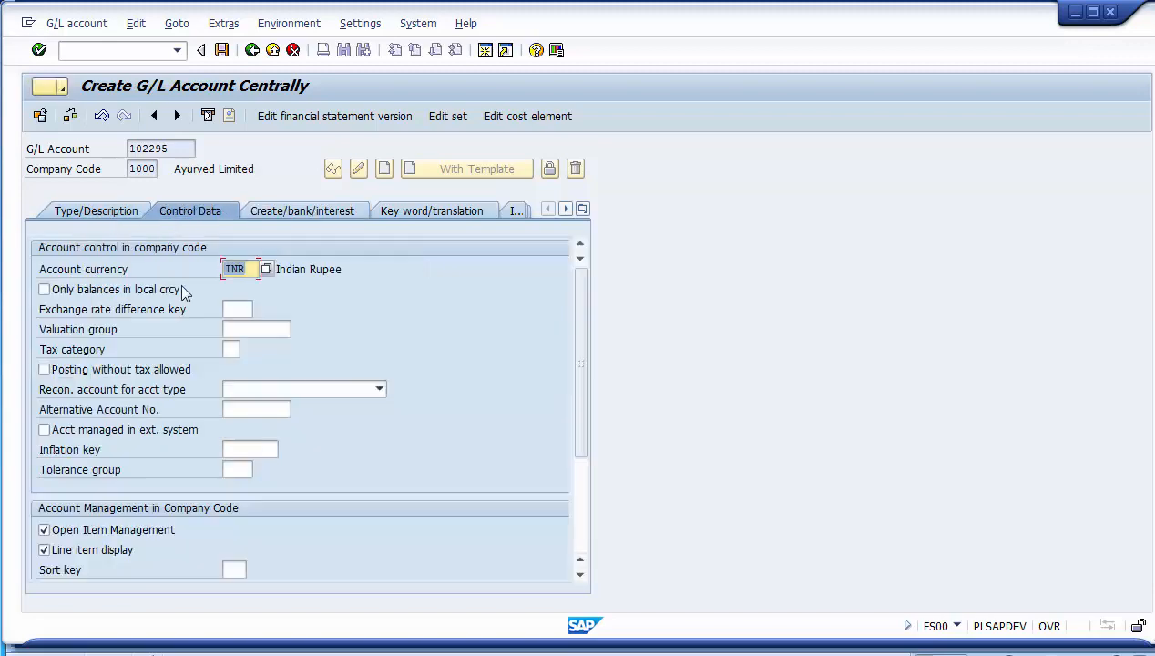
left_click(76, 538)
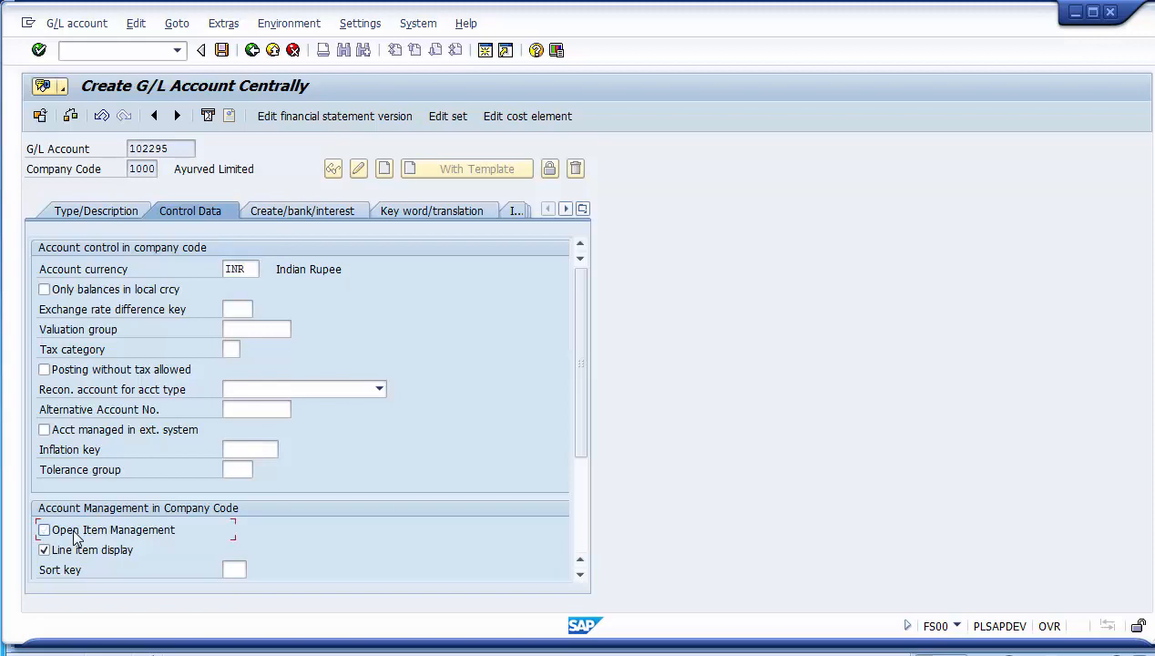
left_click(222, 50)
left_click(44, 350)
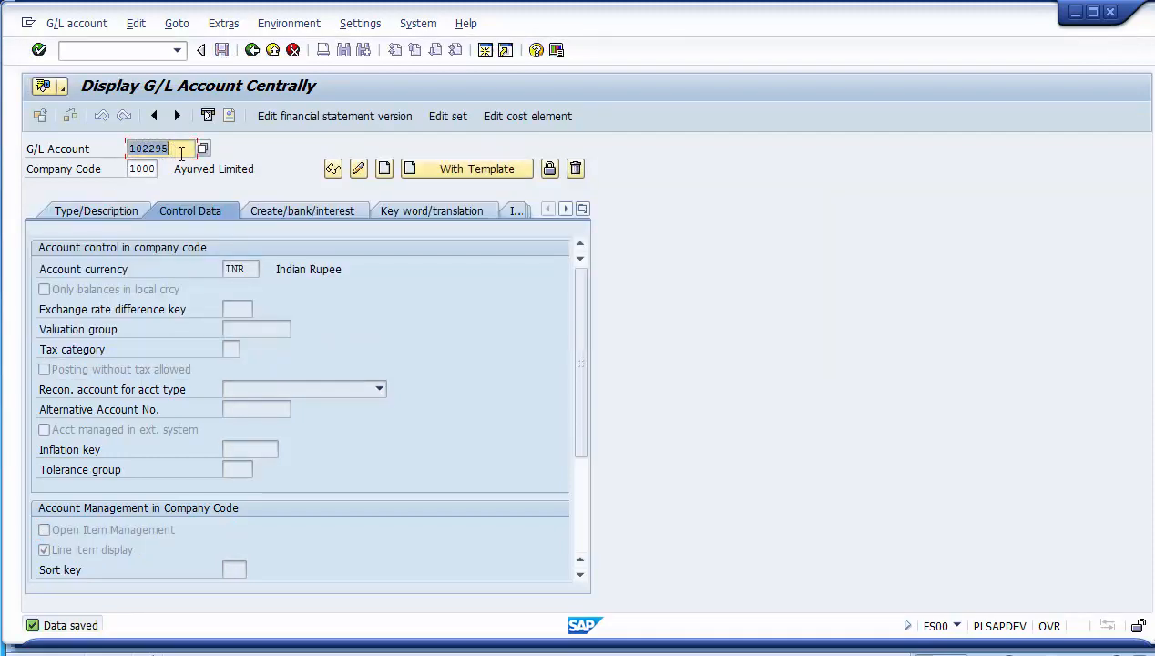
Display the saved G/L account 102295 and review its type and description data.
left_click(184, 148)
left_click(329, 170)
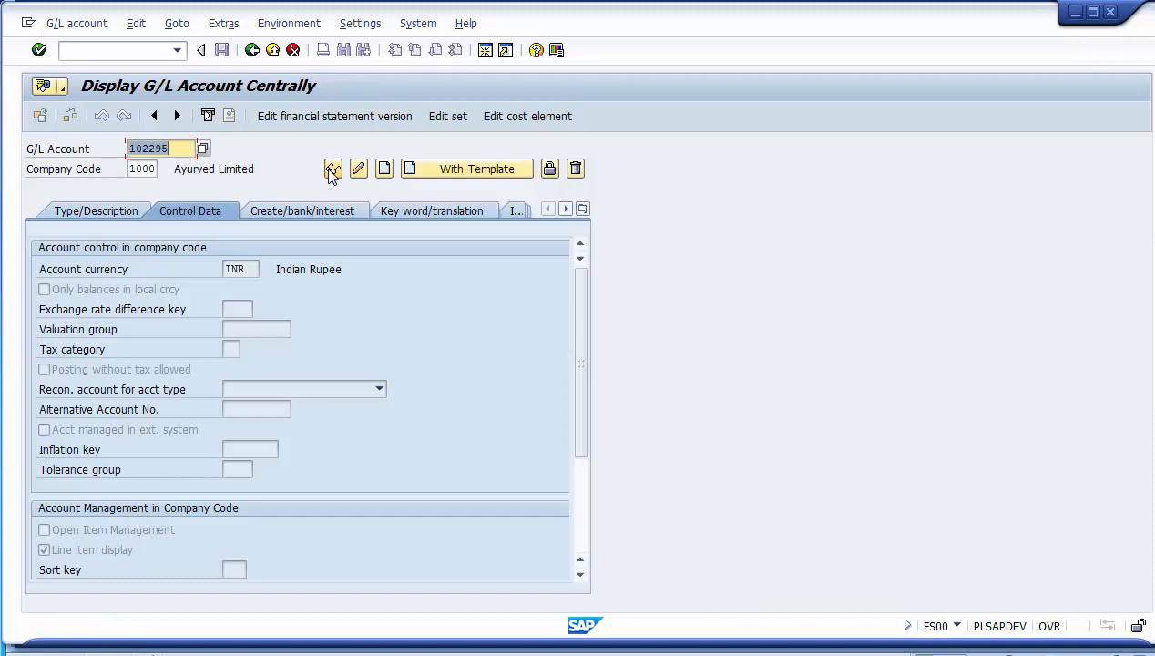
left_click(329, 170)
left_click(111, 216)
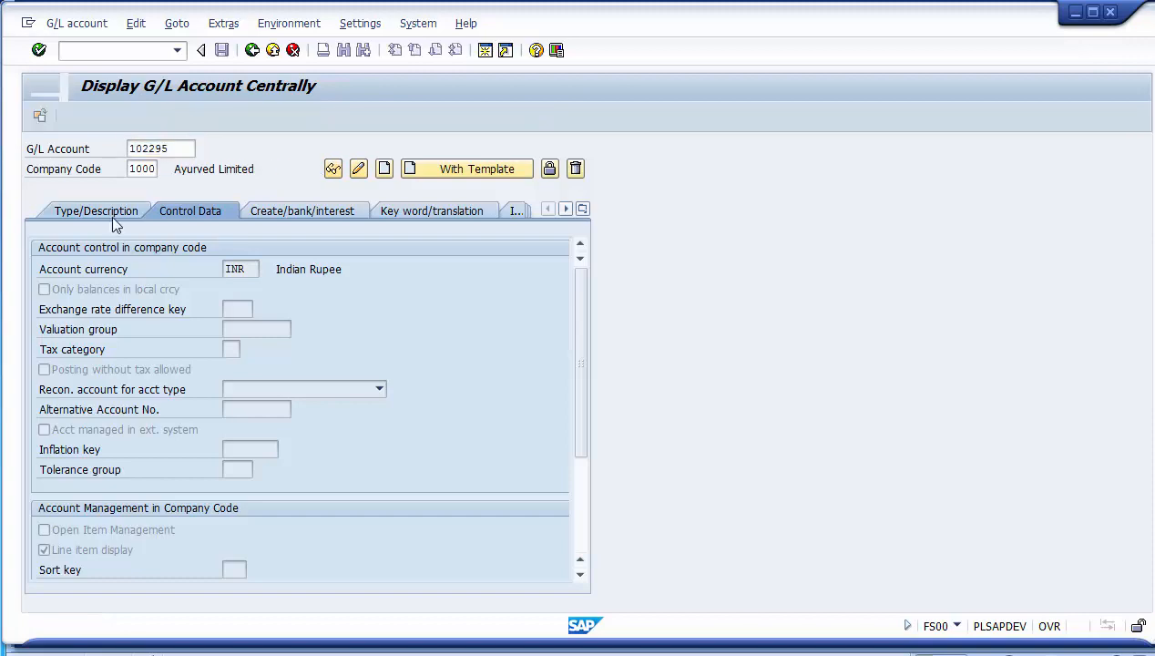
Start creating G/L account 102296 in company code 1200, using account 102295 of company code 1000 as the template.
left_click(145, 169)
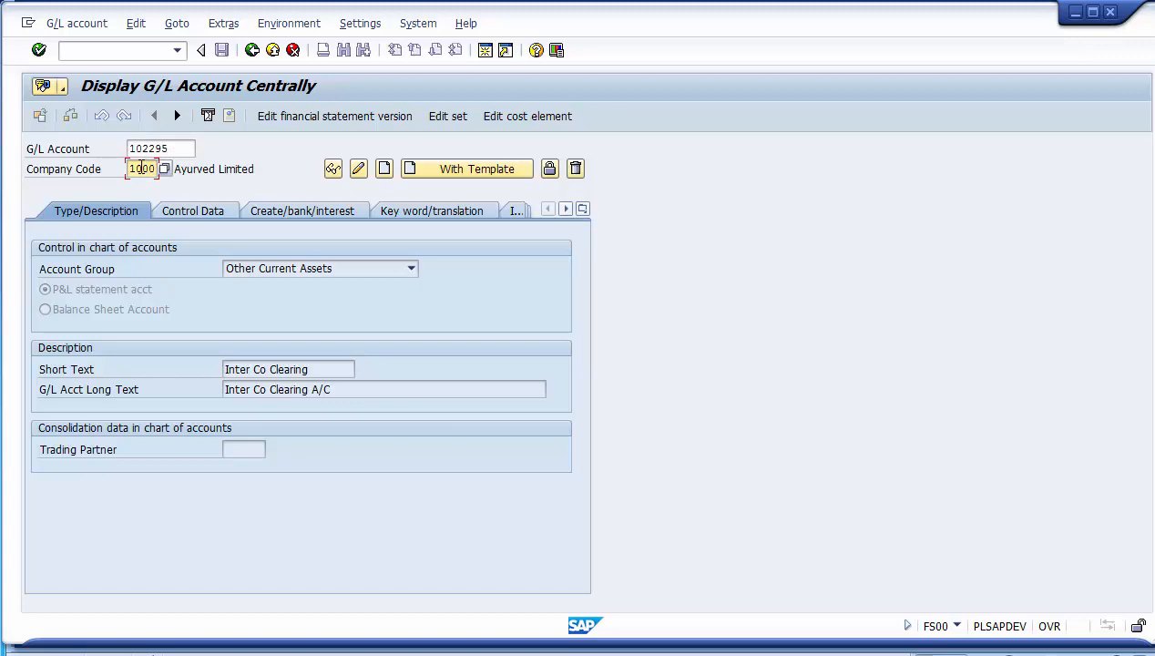
type("2")
key("shift+Tab")
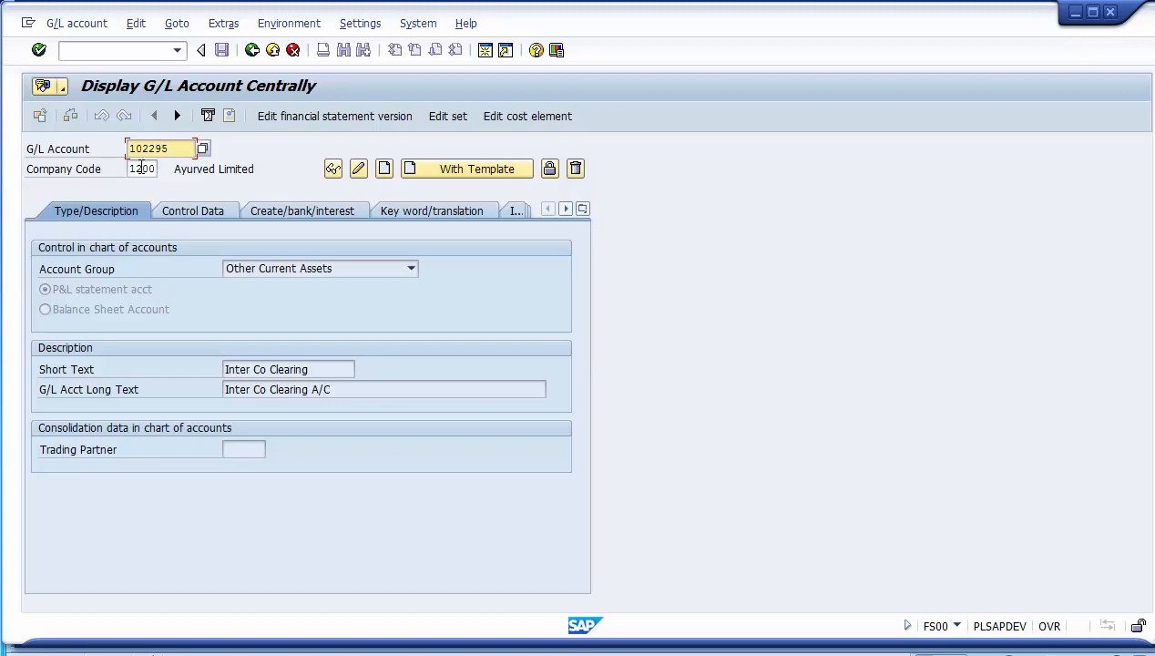
key("BackSpace")
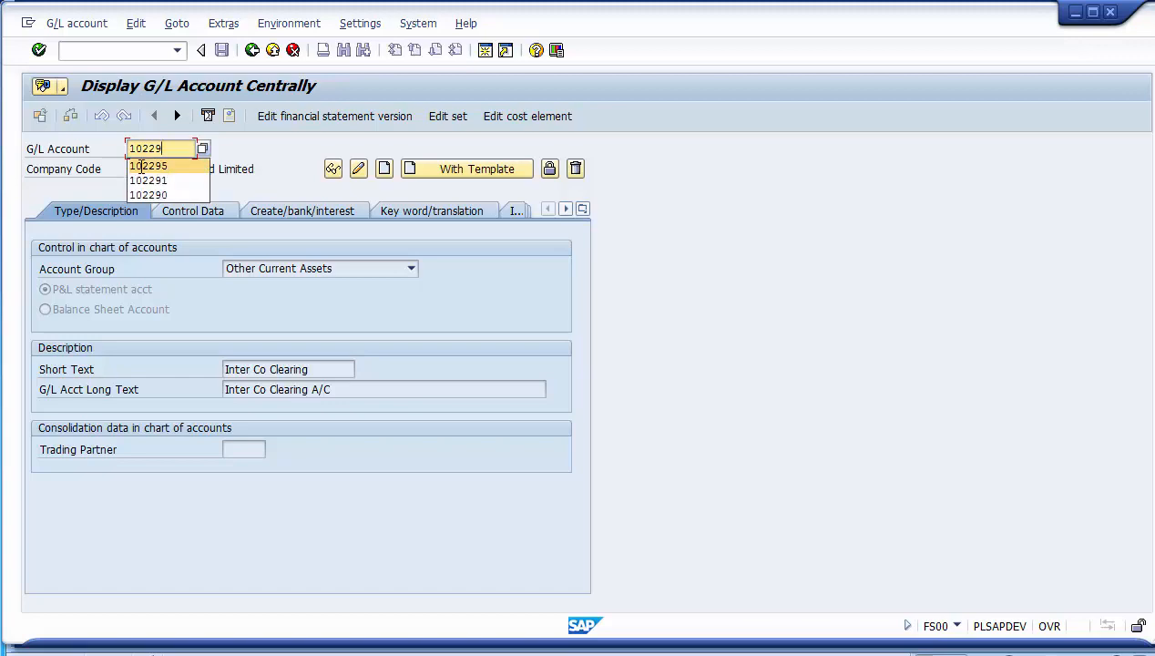
type("6")
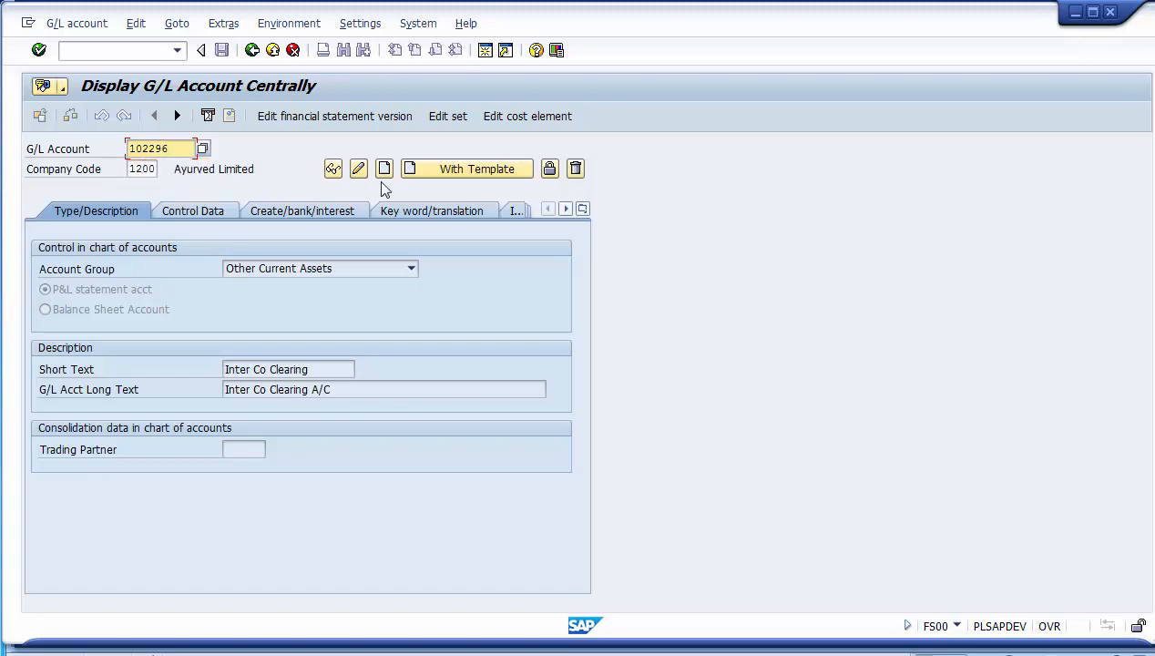
left_click(435, 175)
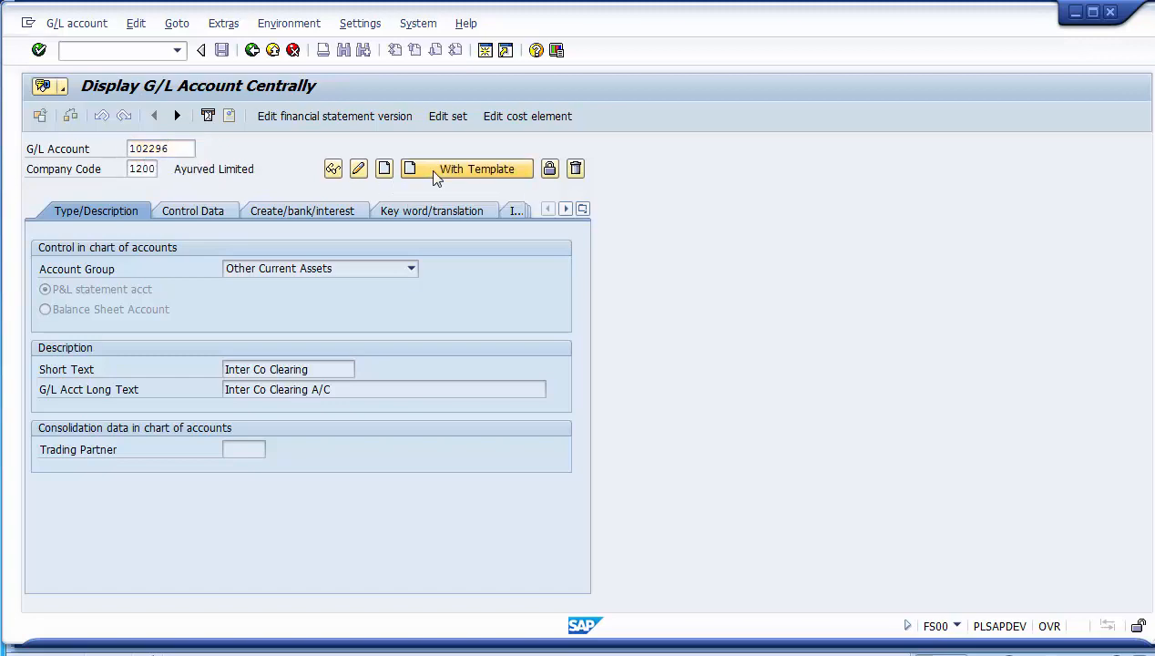
left_click_drag(221, 232, 469, 272)
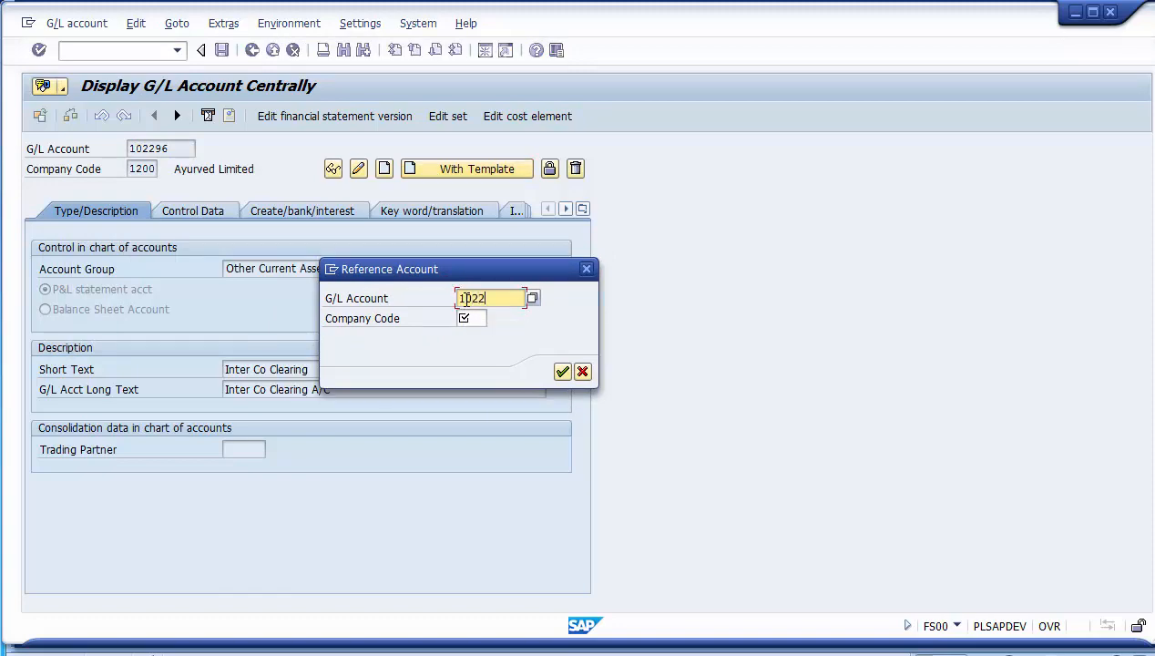
left_click(469, 319)
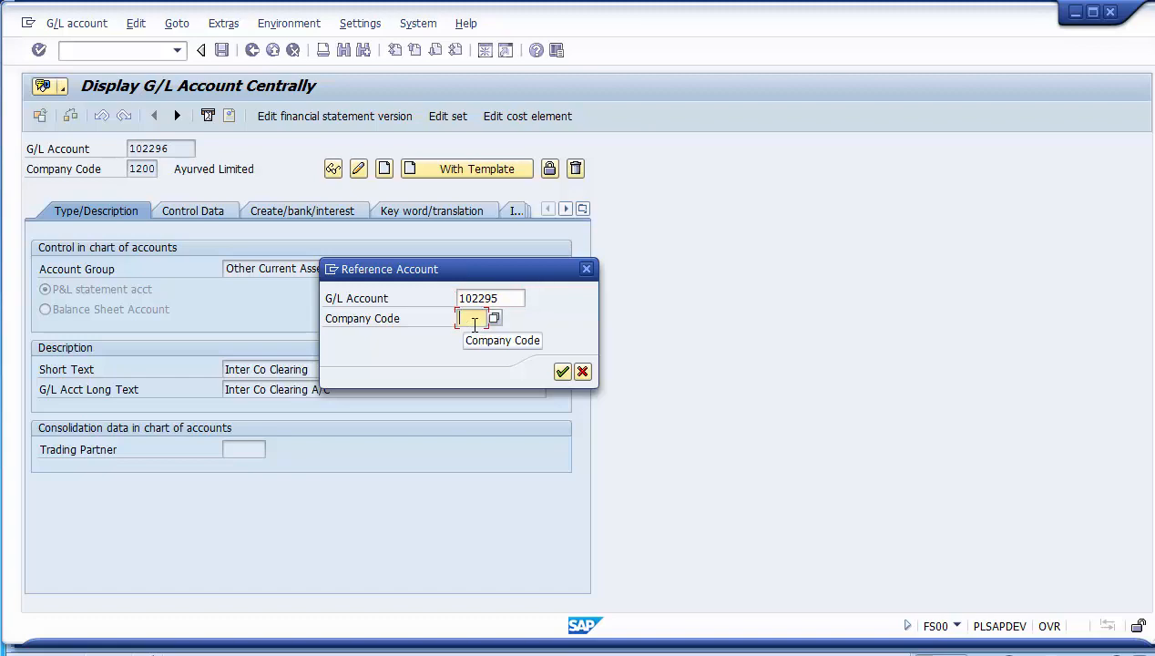
type("1000")
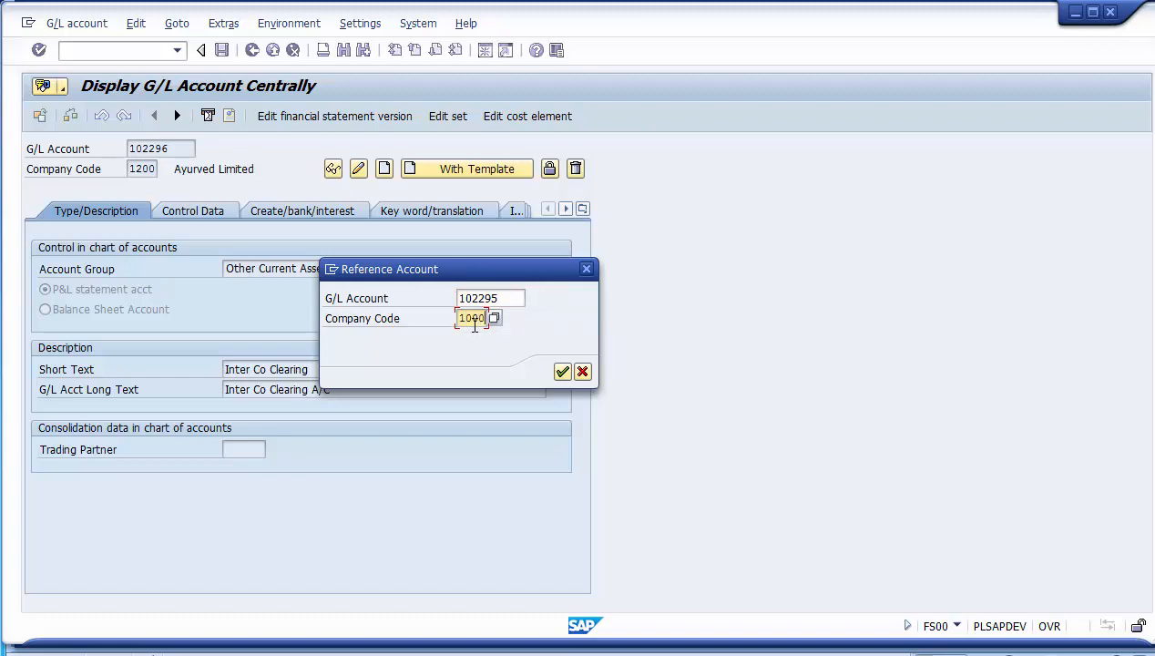
key("Return")
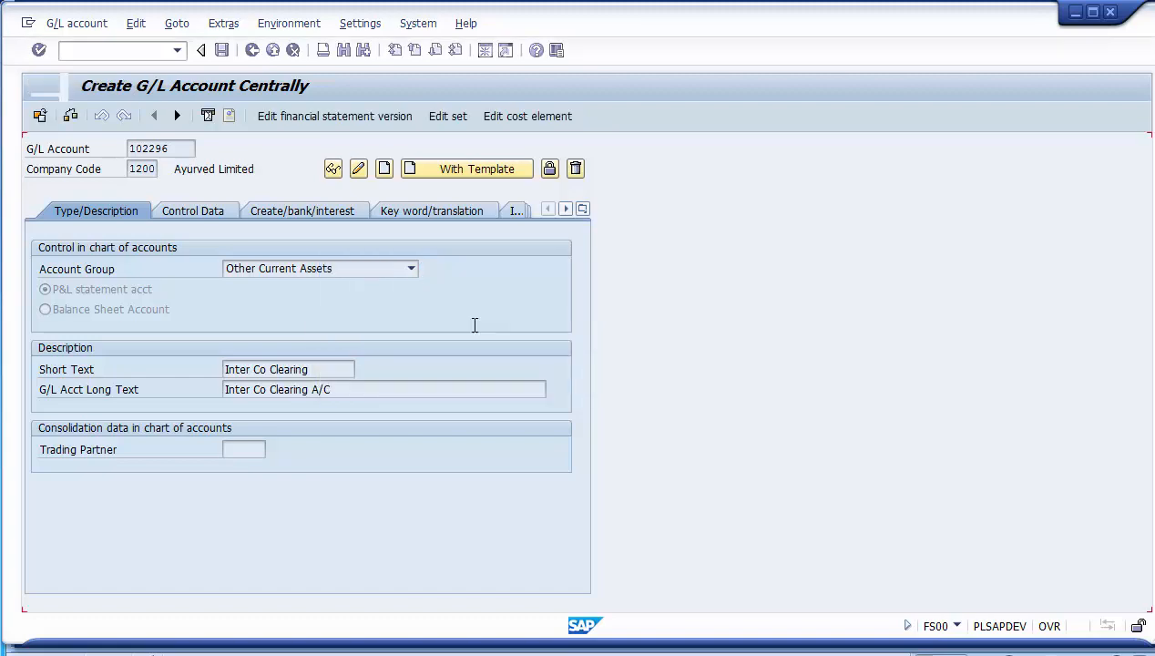
Check the data copied to the new G/L account, save it despite the warning and leave the account maintenance.
left_click(205, 219)
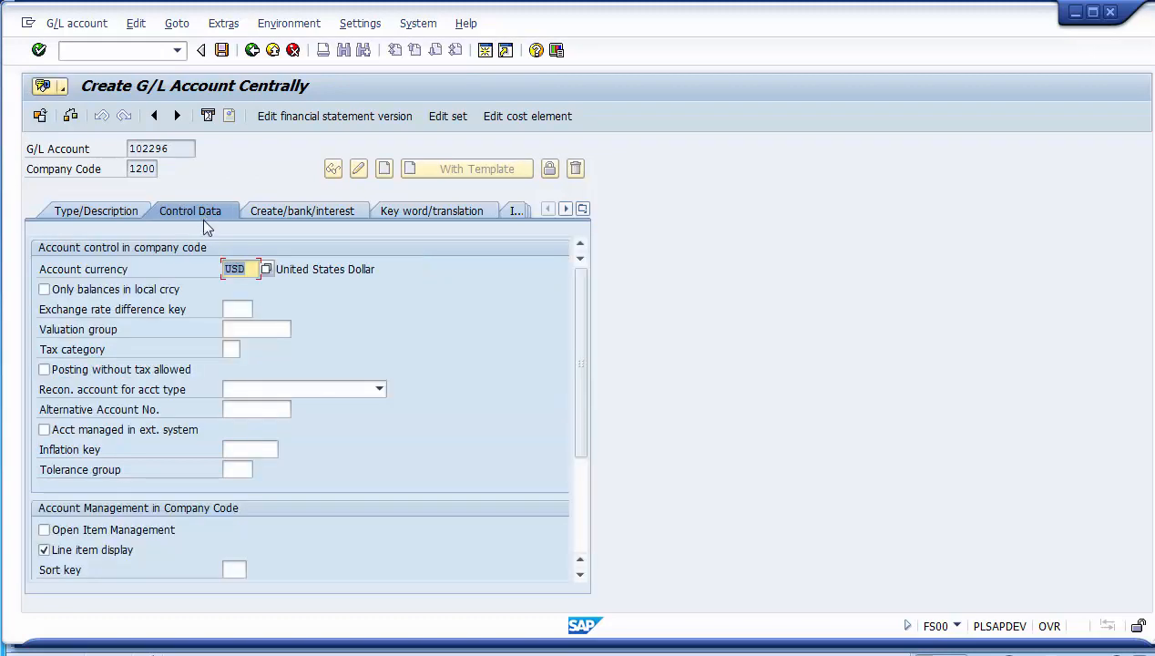
left_click(294, 210)
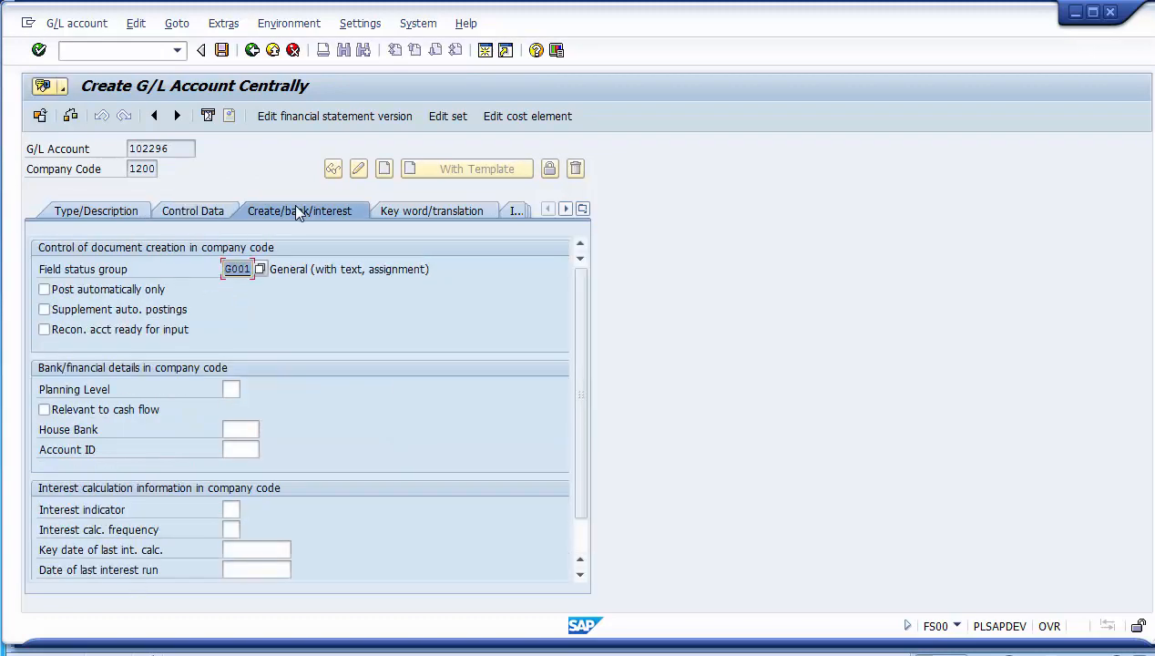
left_click(103, 209)
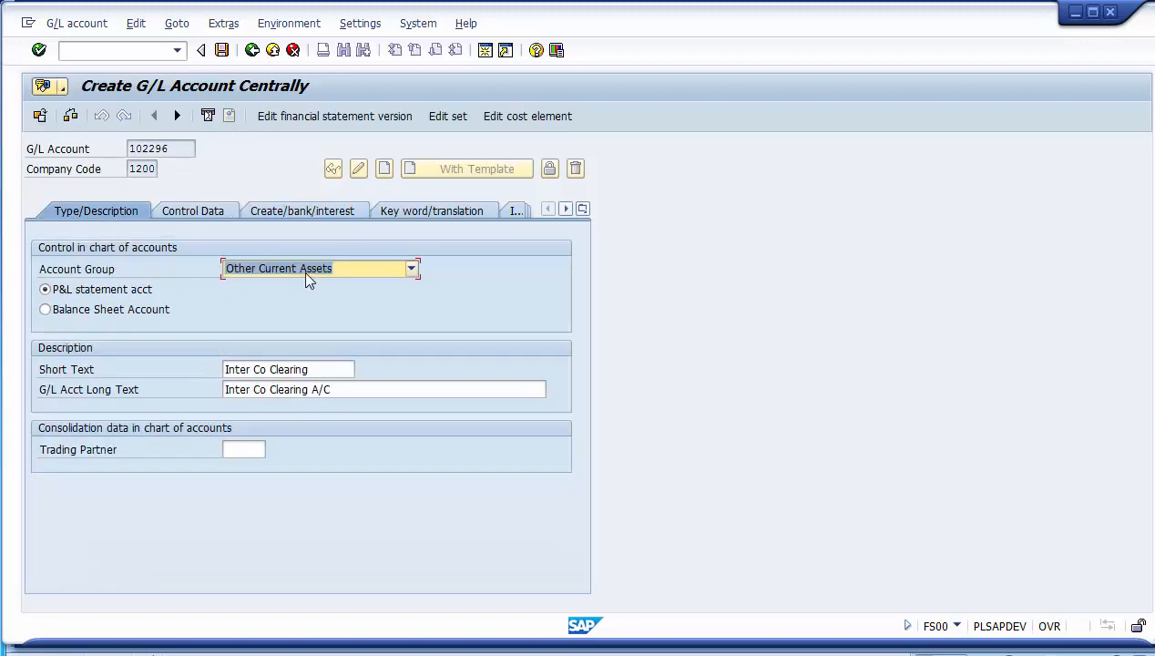
left_click(223, 51)
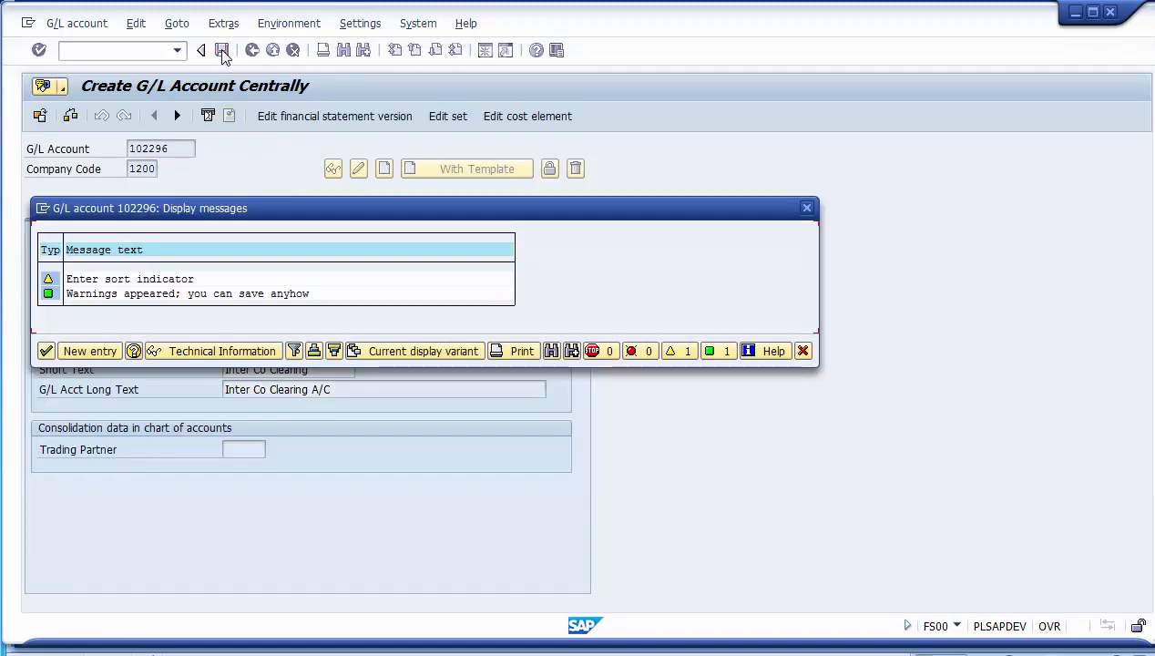
left_click(46, 351)
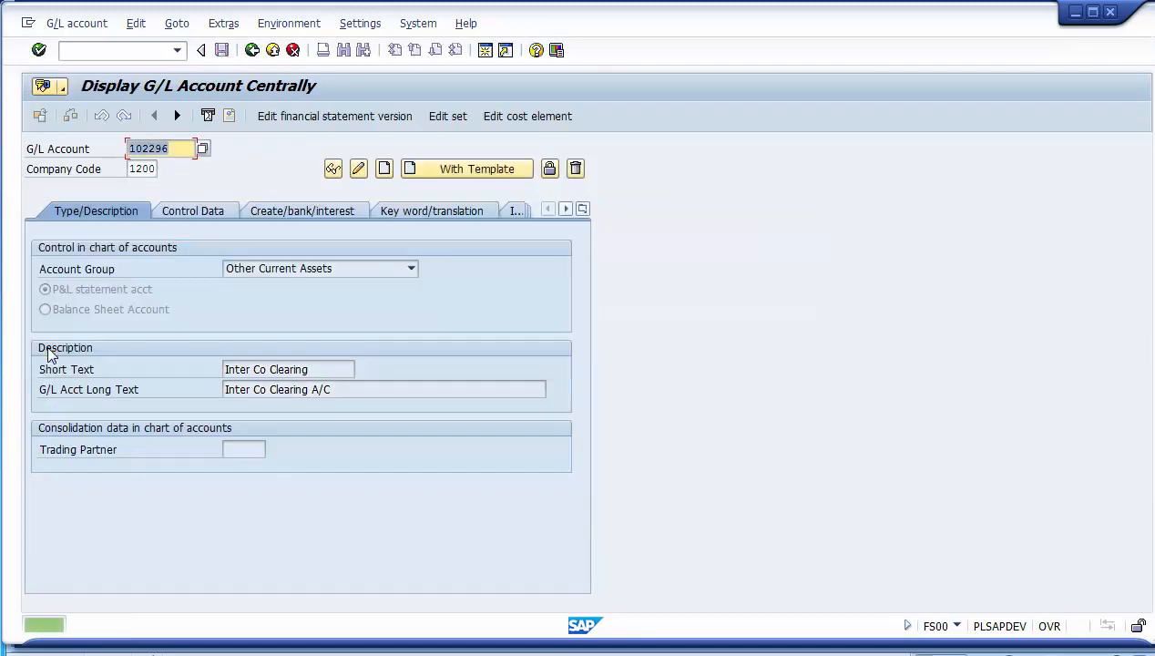
left_click_drag(169, 149, 155, 168)
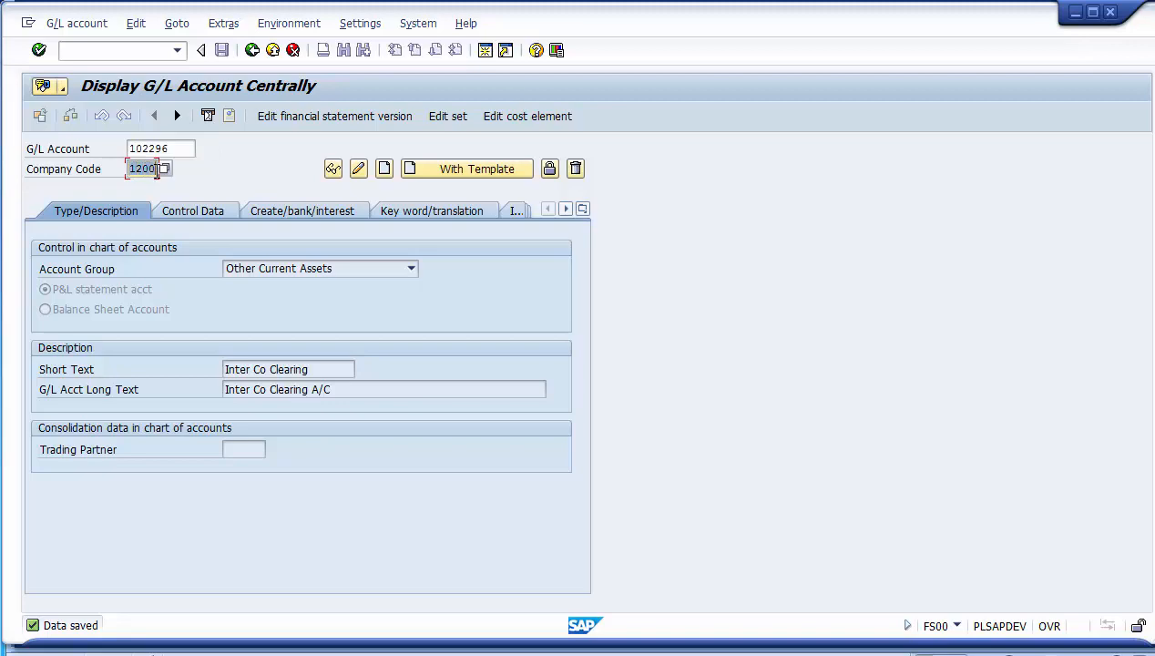
left_click(197, 172)
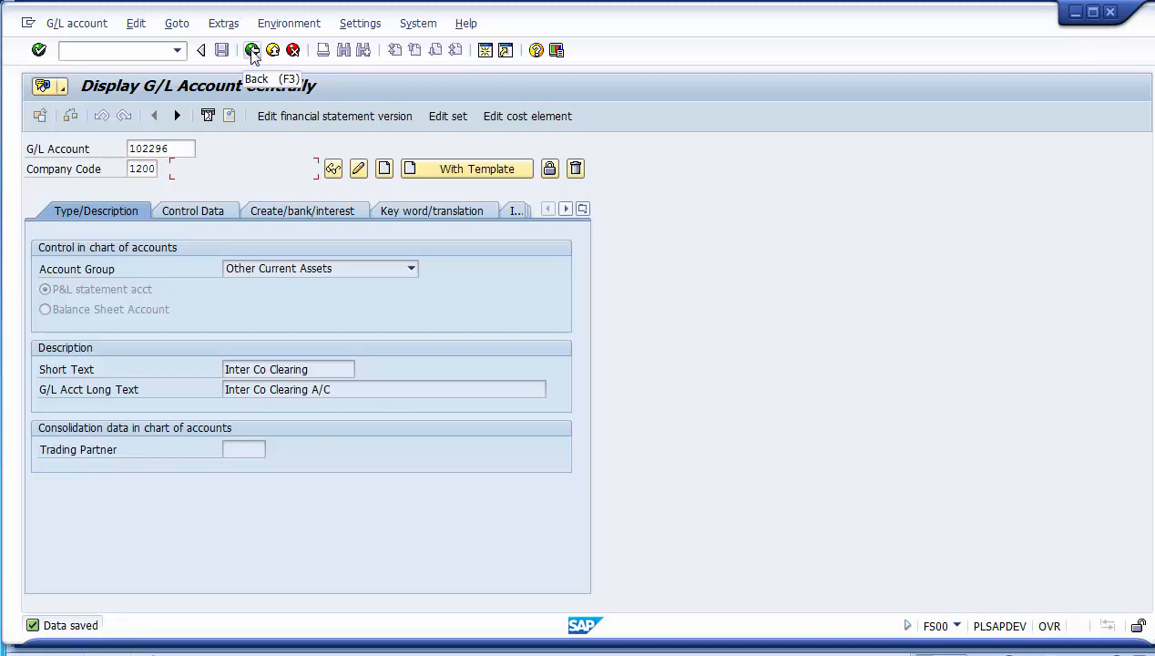
left_click(252, 51)
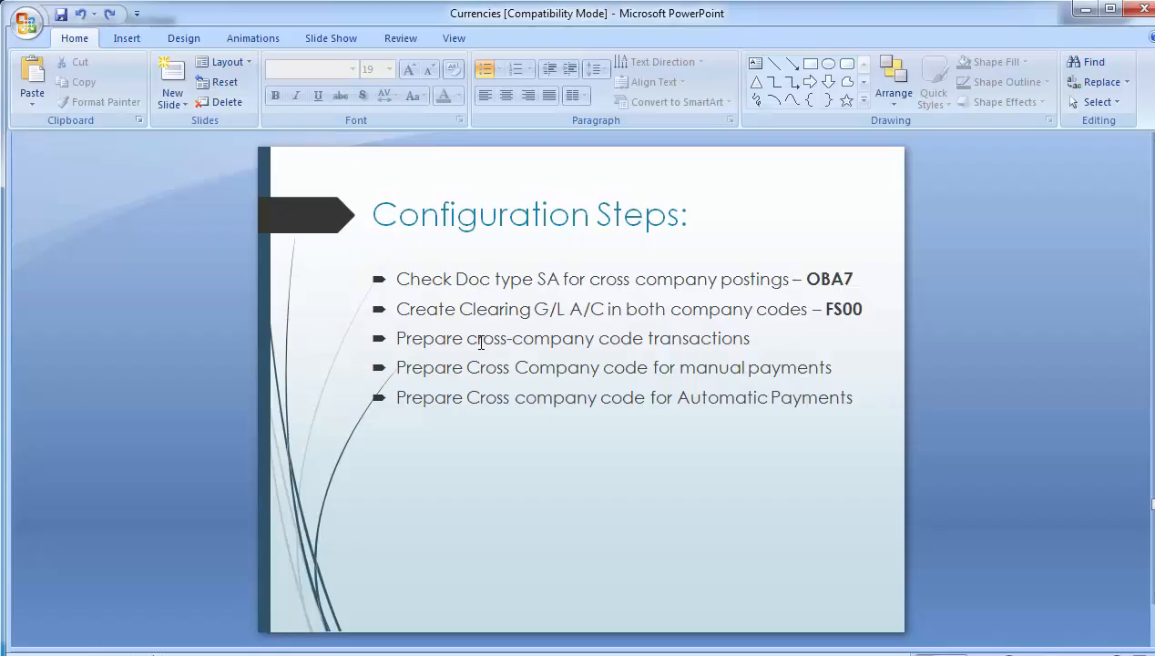
Open the SAP Reference IMG and check the menu path for preparing cross-company code transactions in the PowerPoint slides.
left_click(396, 310)
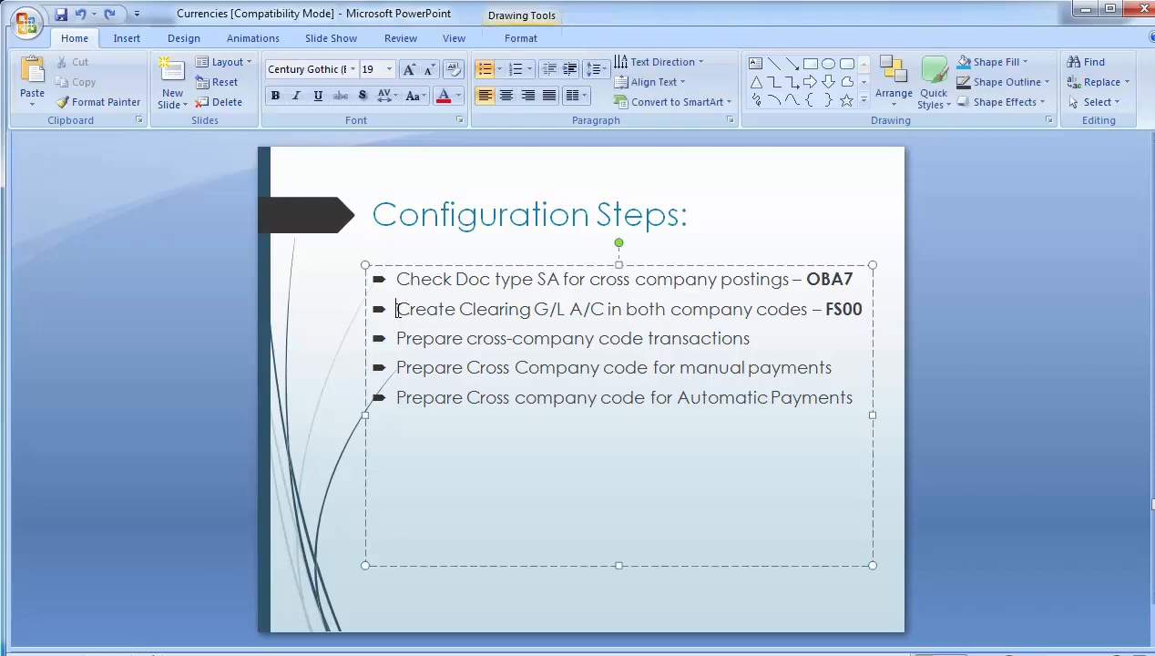
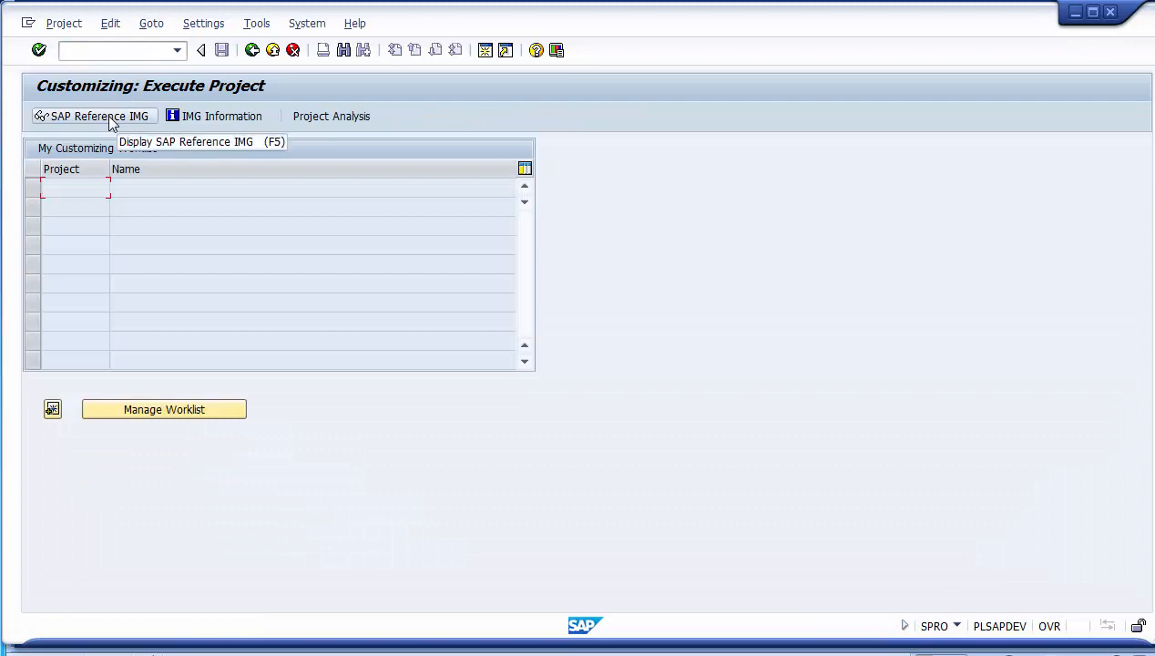
left_click(109, 118)
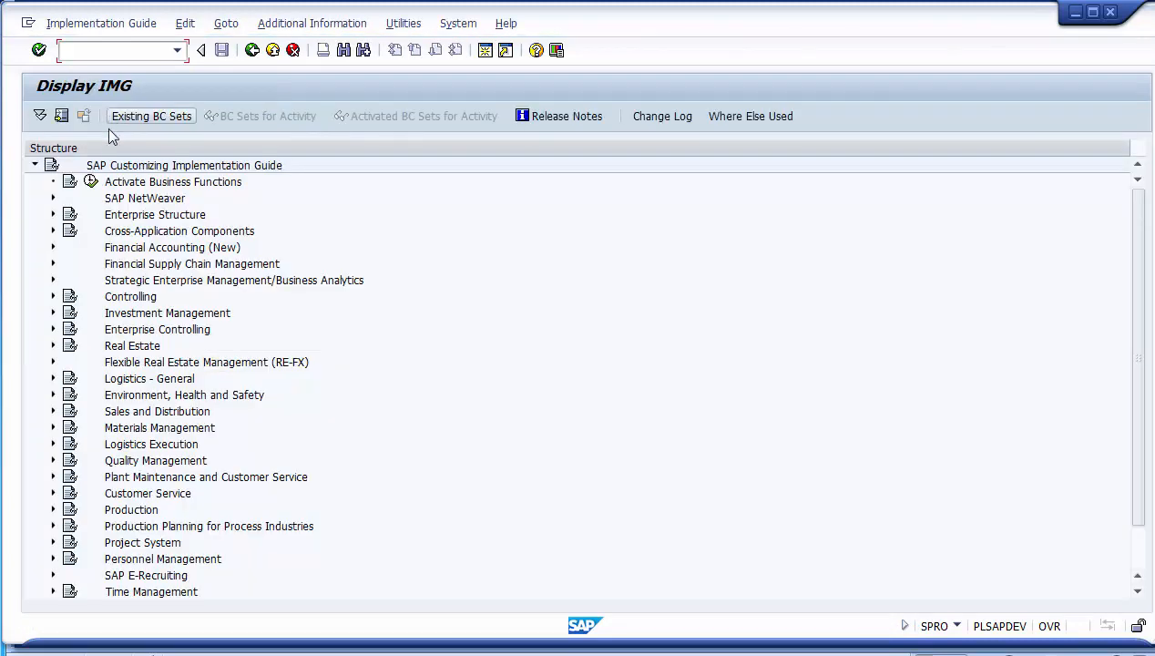
key("alt+Tab")
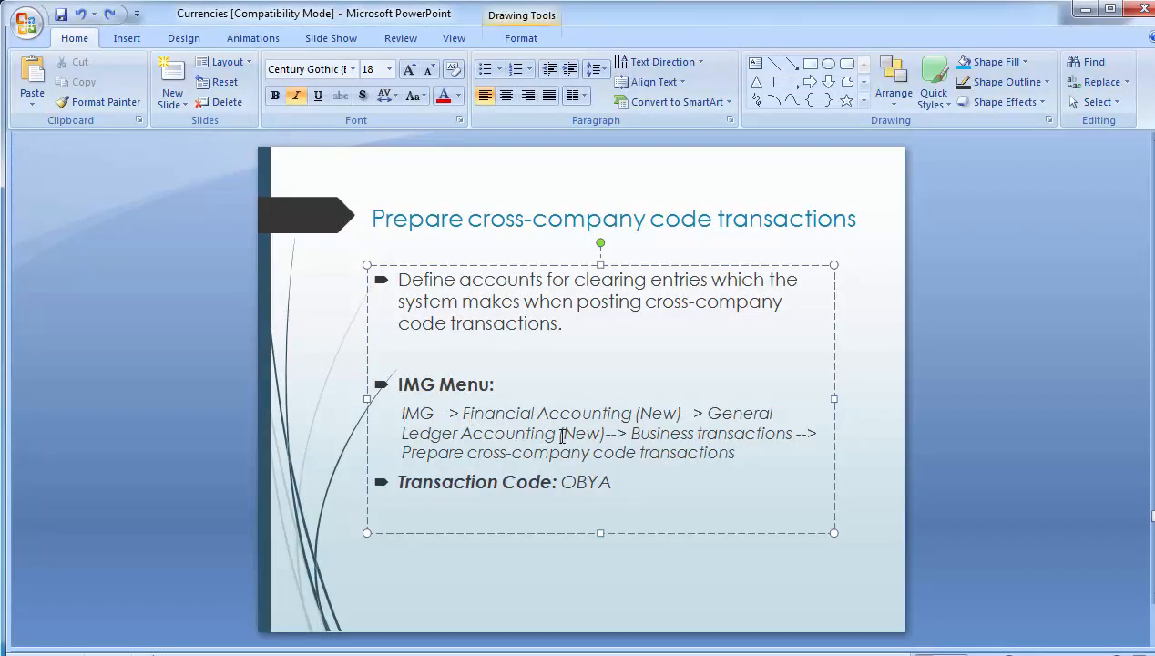
key("alt+Tab")
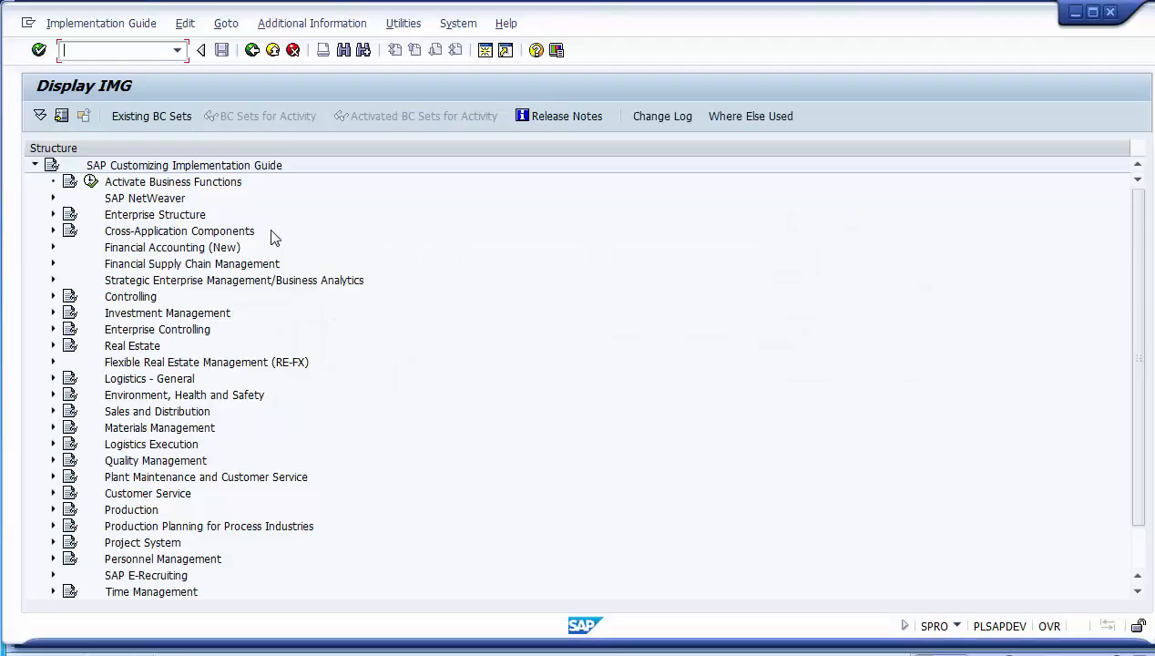
Execute Prepare Cross-Company Code Transactions from the Business Transactions node of General Ledger Accounting (New) under Financial Accounting (New).
left_click(53, 248)
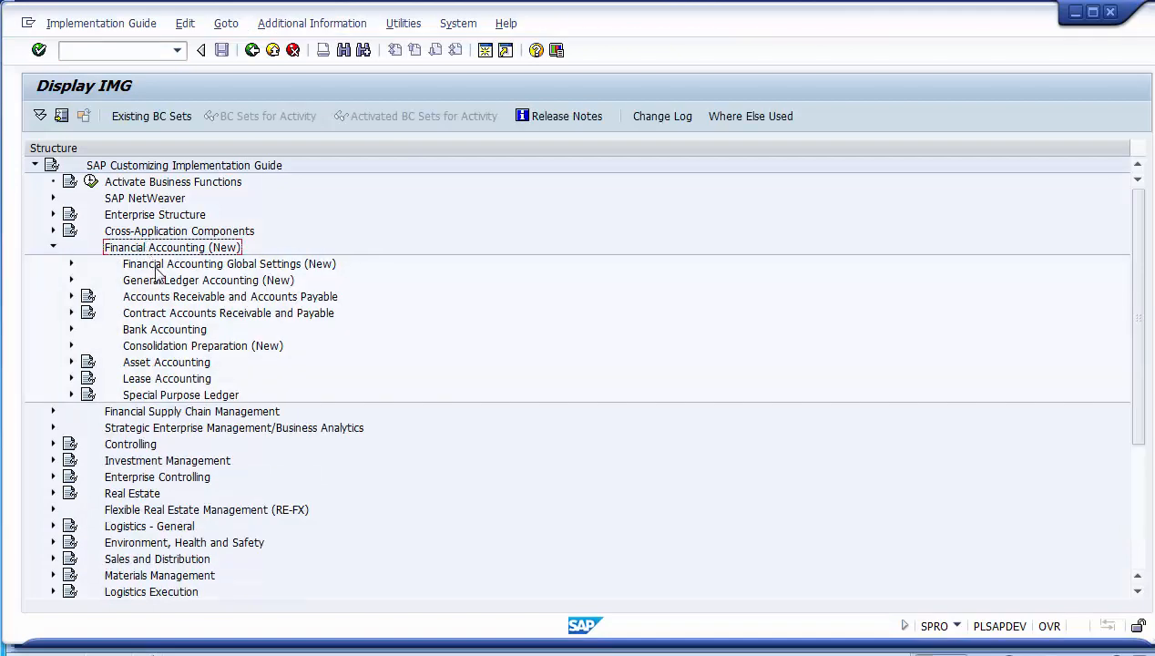
left_click(151, 282)
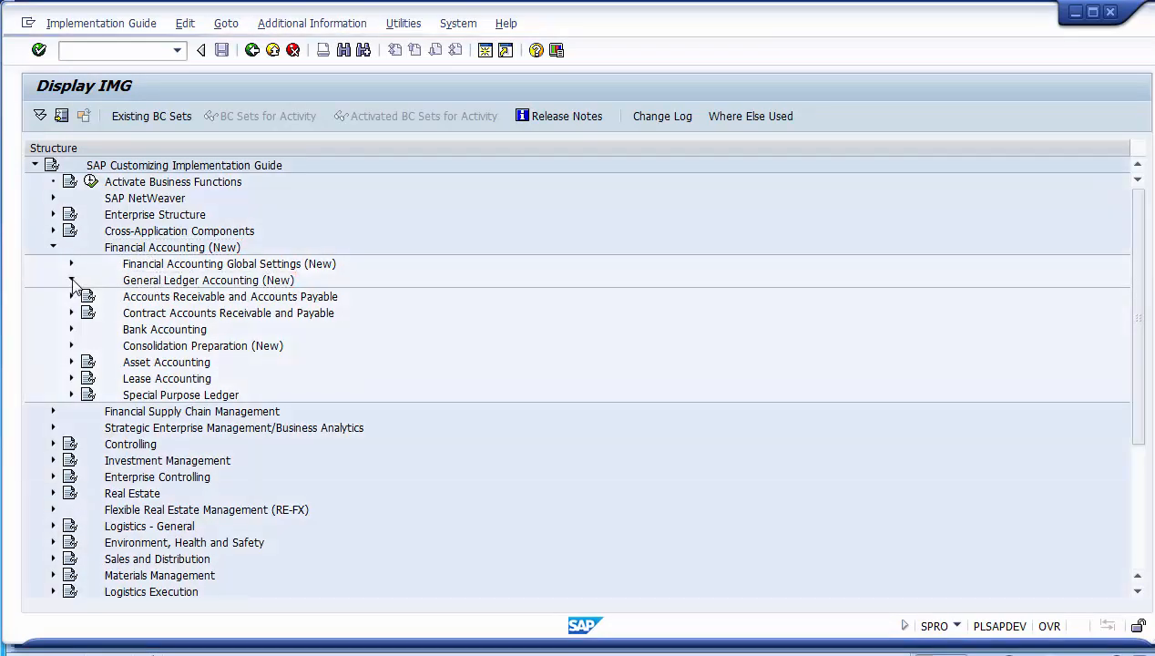
left_click(72, 280)
left_click(186, 314)
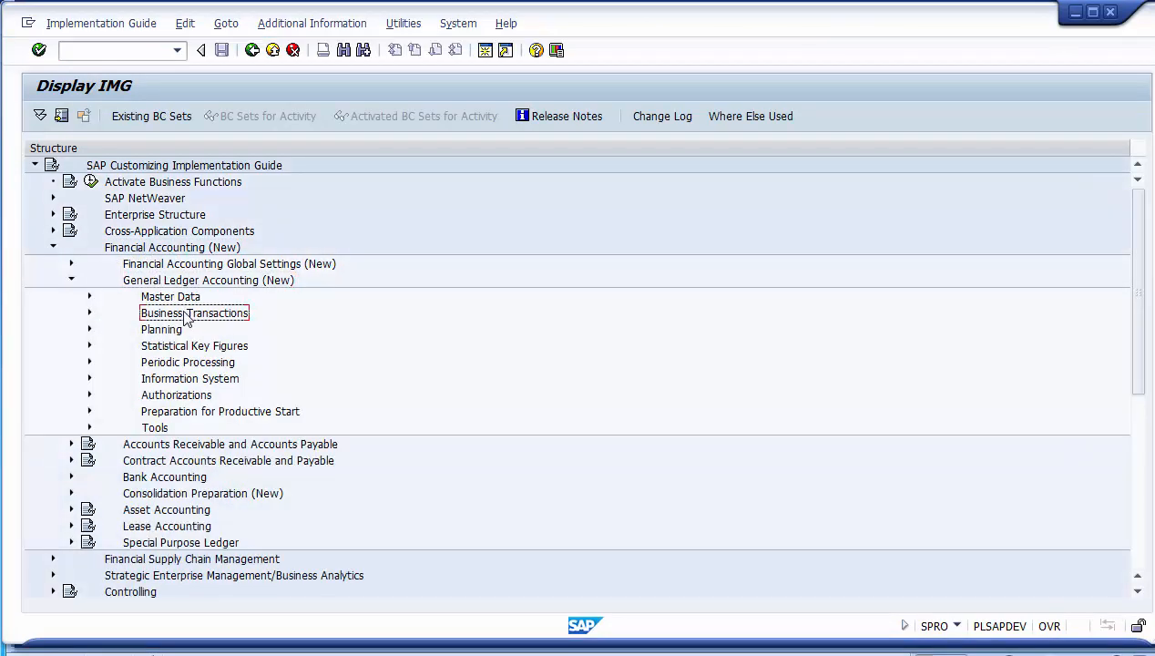
left_click(90, 313)
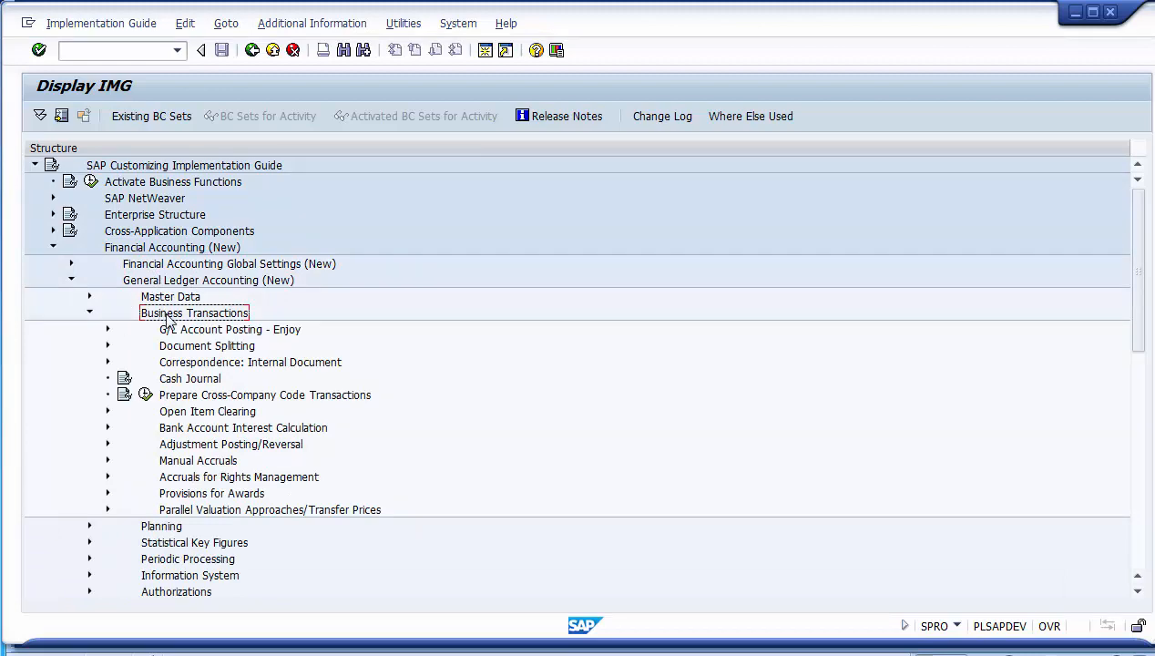
left_click(194, 398)
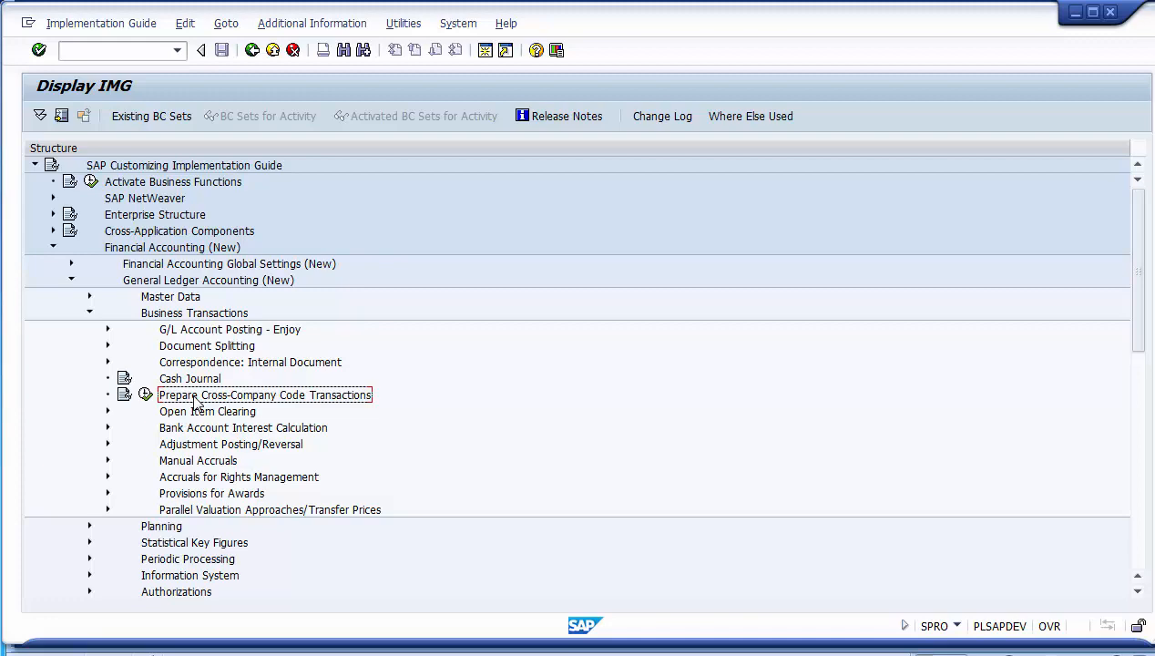
left_click(146, 396)
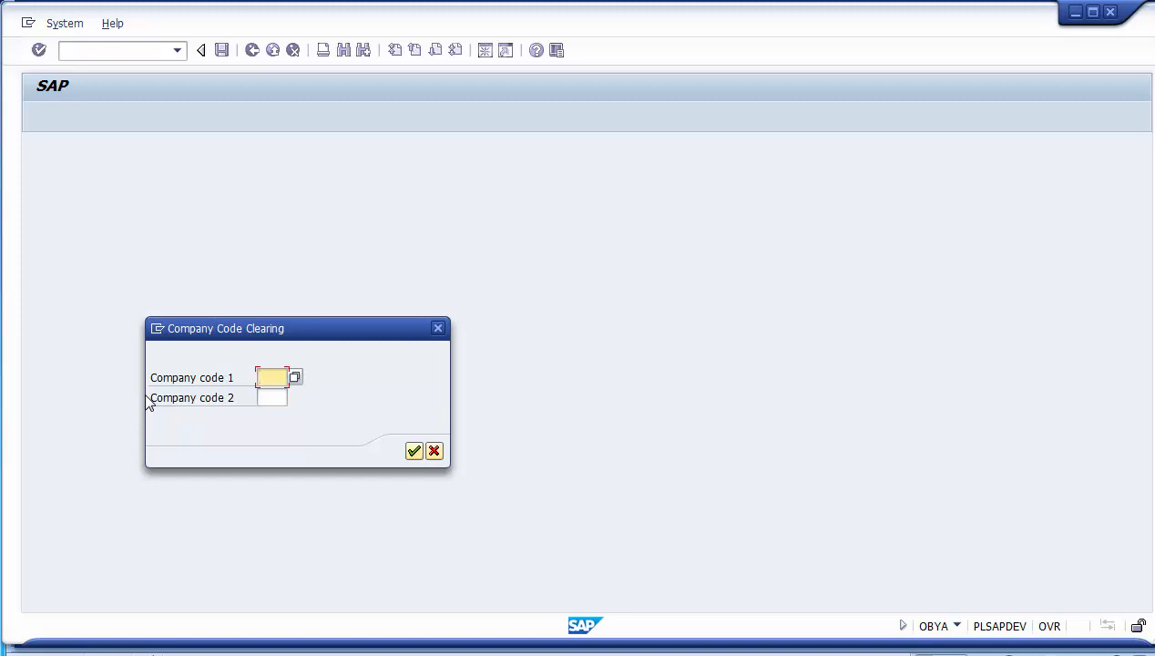
Enter company codes 1000 and 1200 as the clearing pair and continue to the clearing account configuration.
type("1000")
key("Tab")
type("1200")
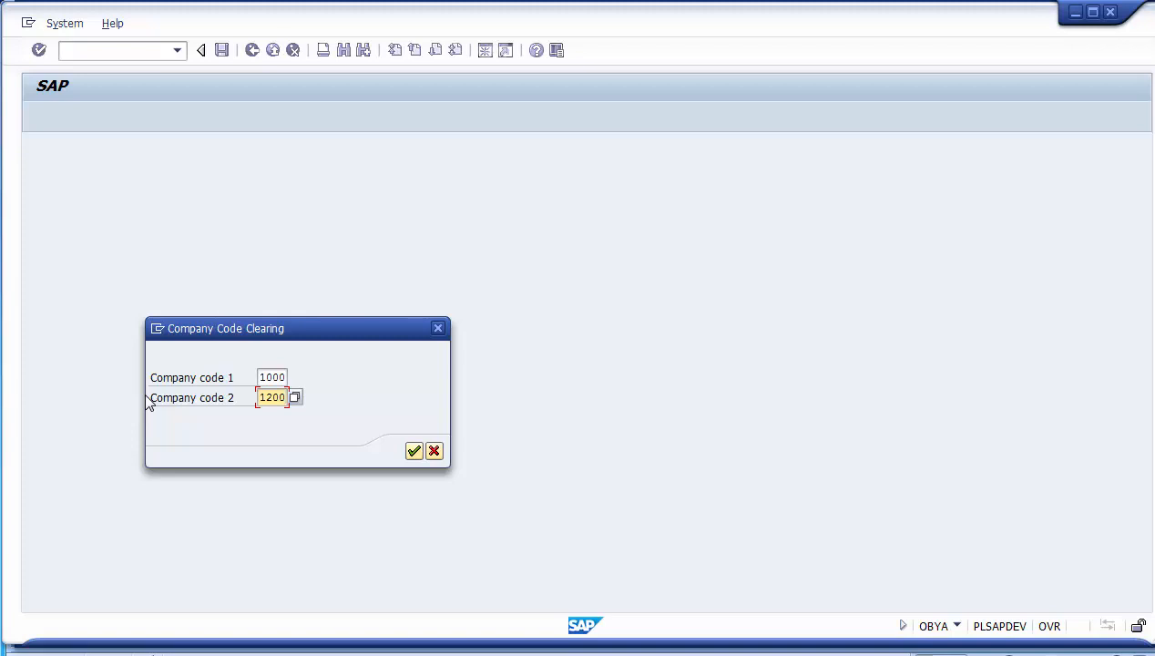
key("Return")
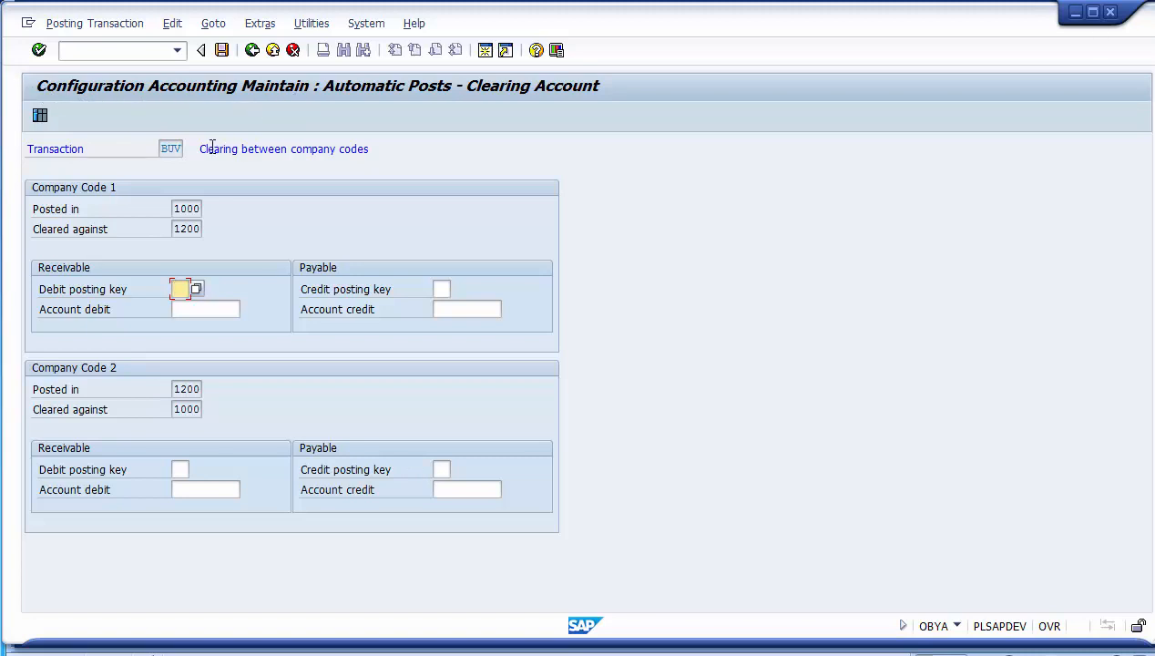
Review the clearing transaction's description and the posted-in and cleared-against codes of both company code sections.
left_click_drag(157, 148, 368, 157)
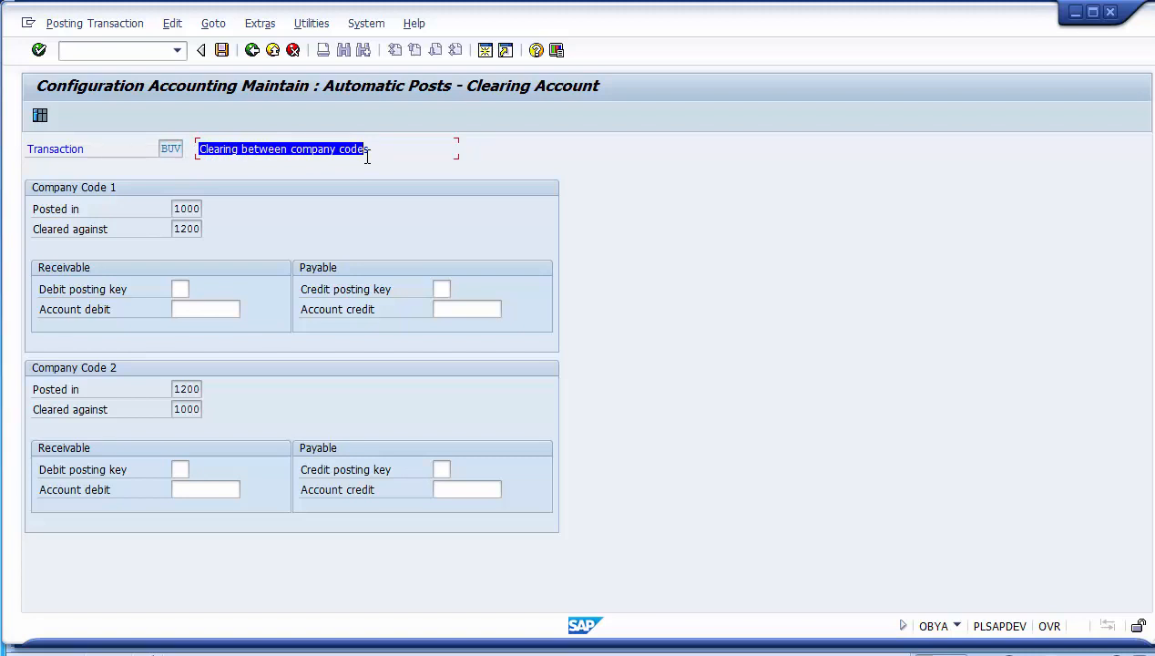
left_click(367, 157)
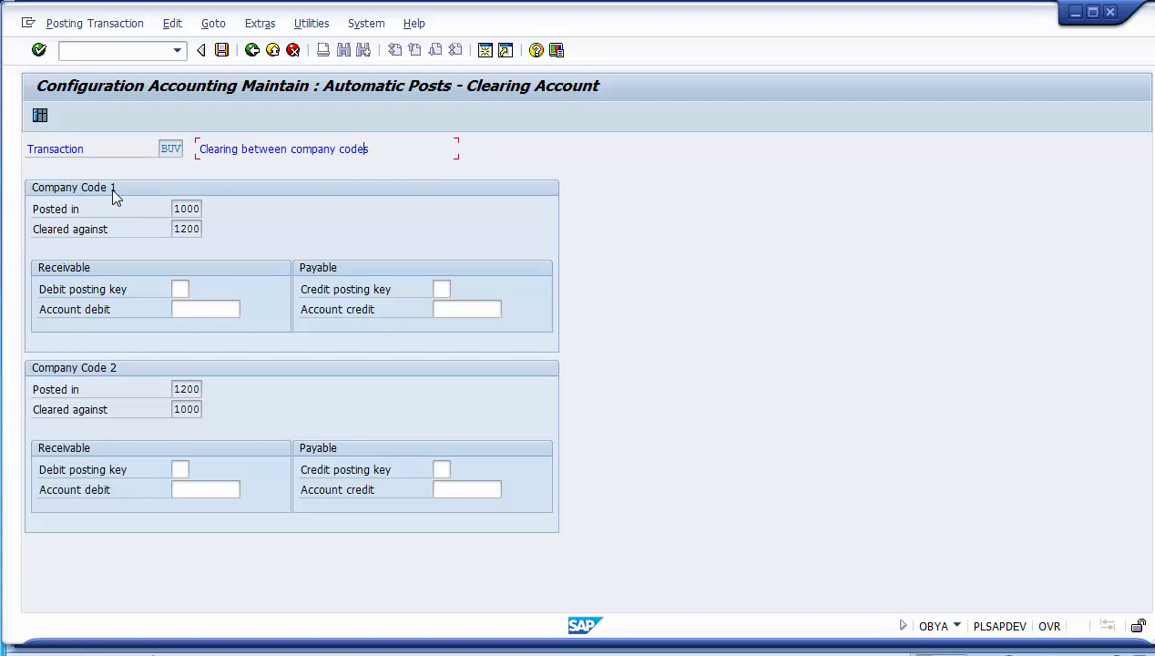
left_click(180, 209)
left_click(185, 228)
left_click_drag(174, 228, 233, 221)
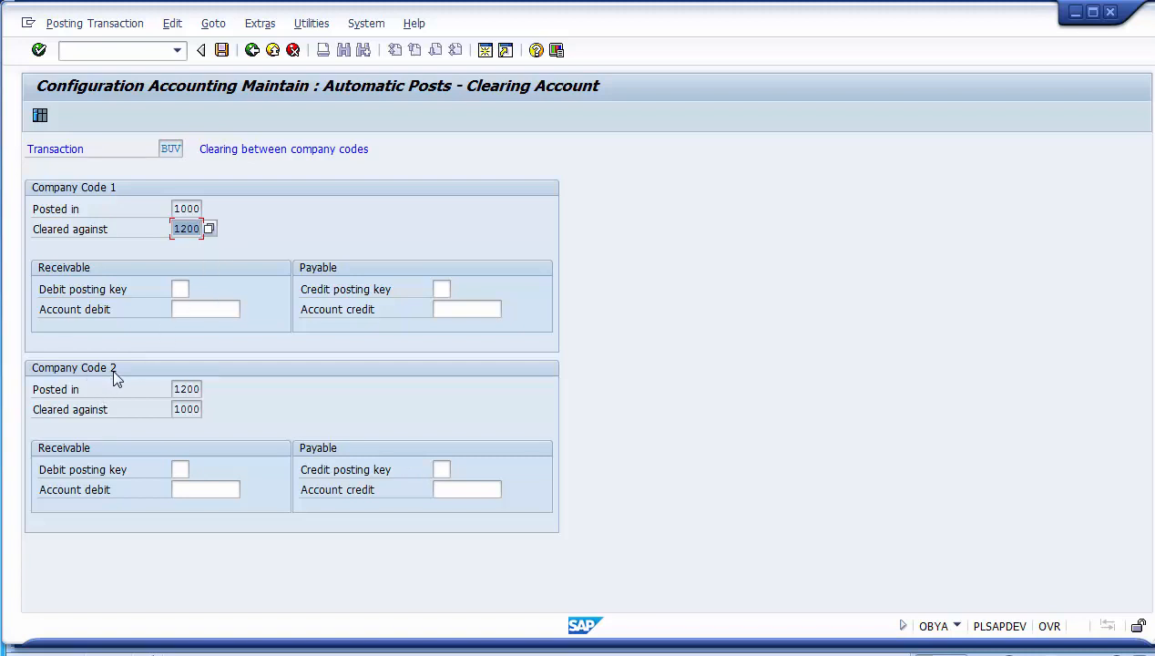
left_click(198, 389)
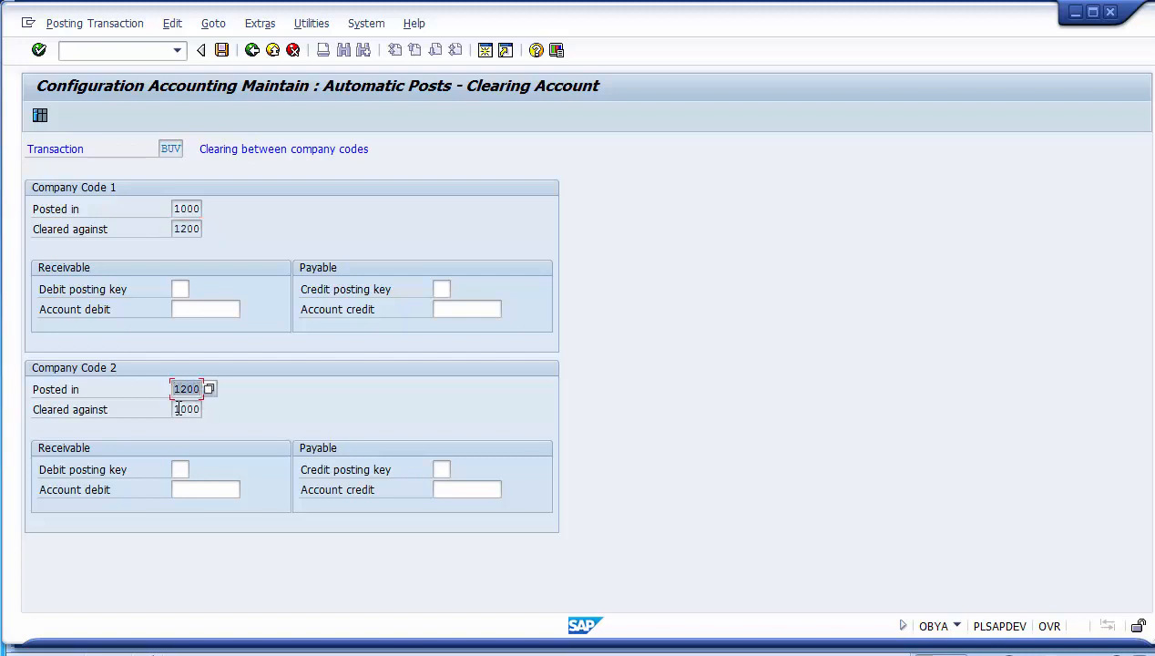
left_click(178, 409)
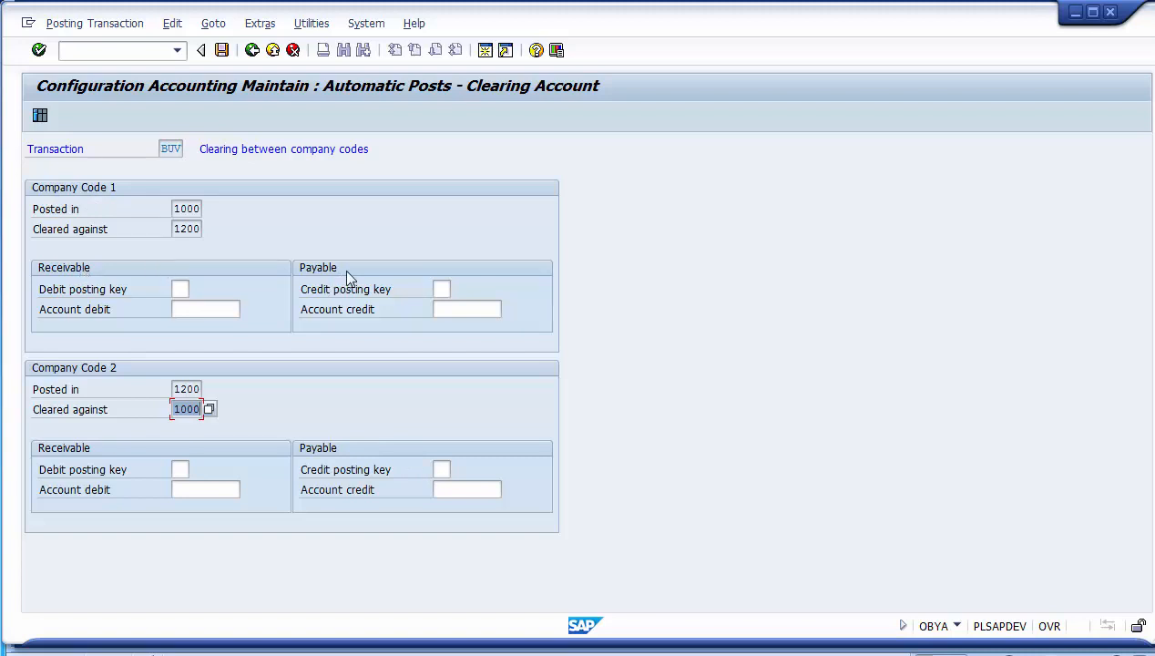
Set the receivable debit posting key of Company Code 1 to 40.
left_click(178, 289)
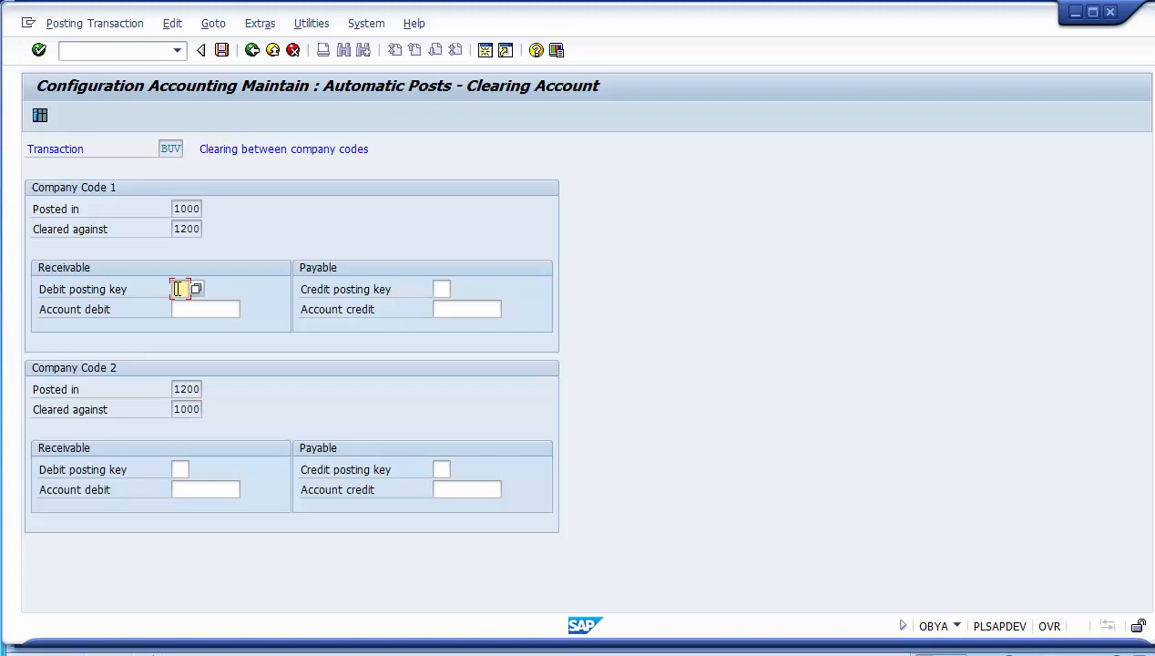
type("40")
key("Tab")
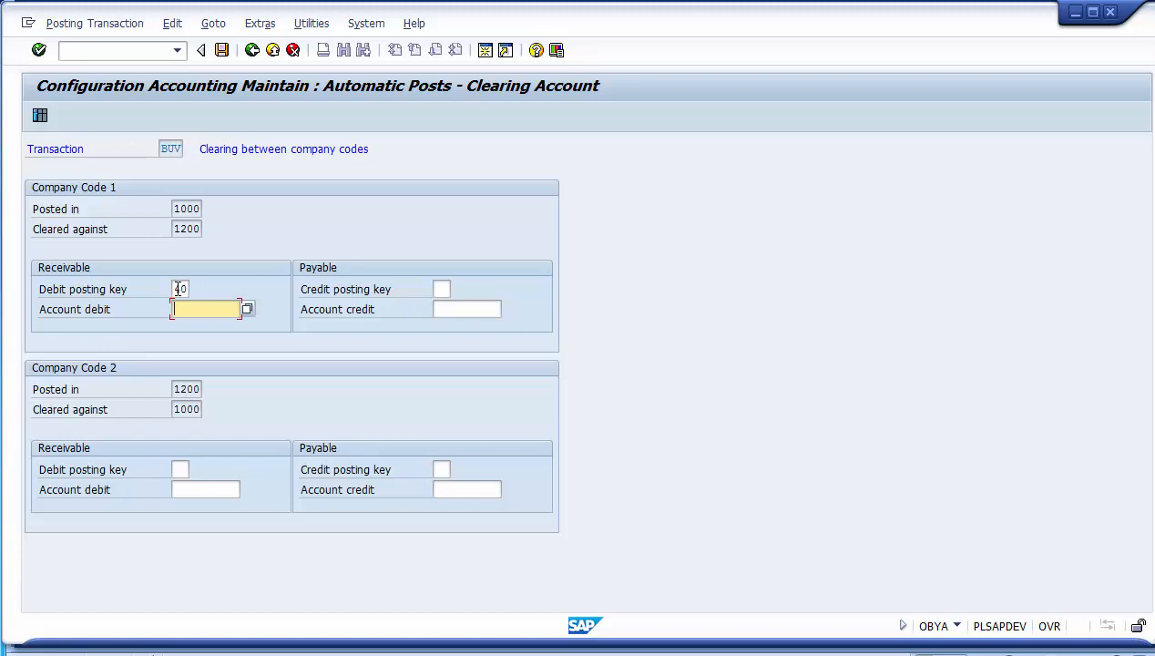
key("F4")
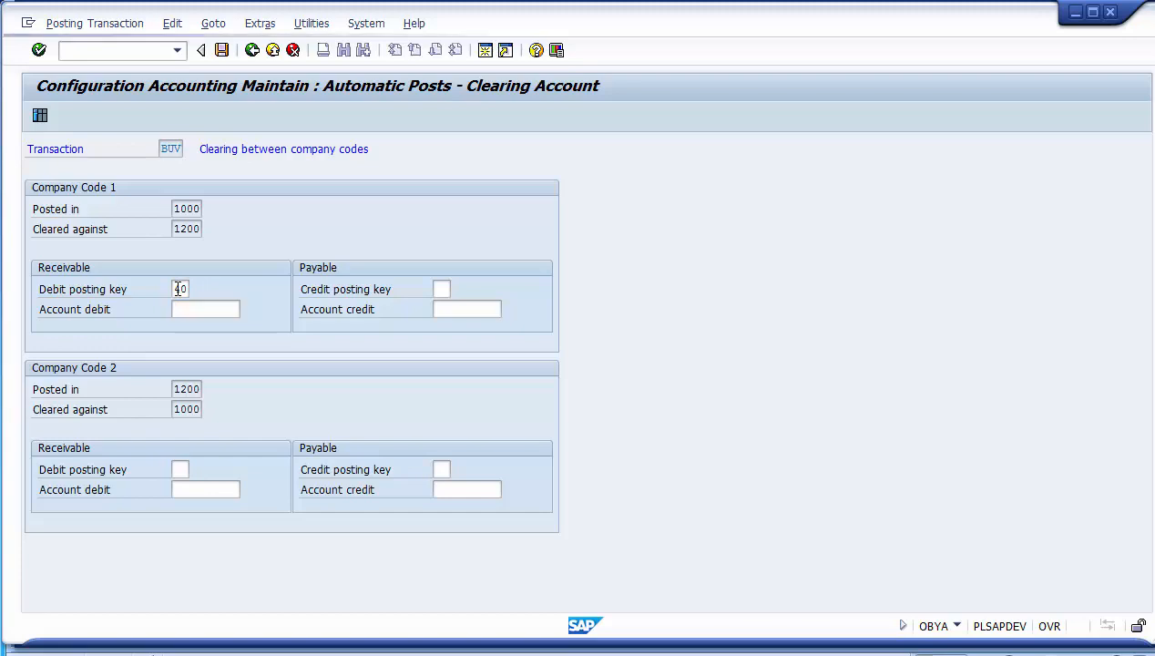
key("Tab")
key("Tab")
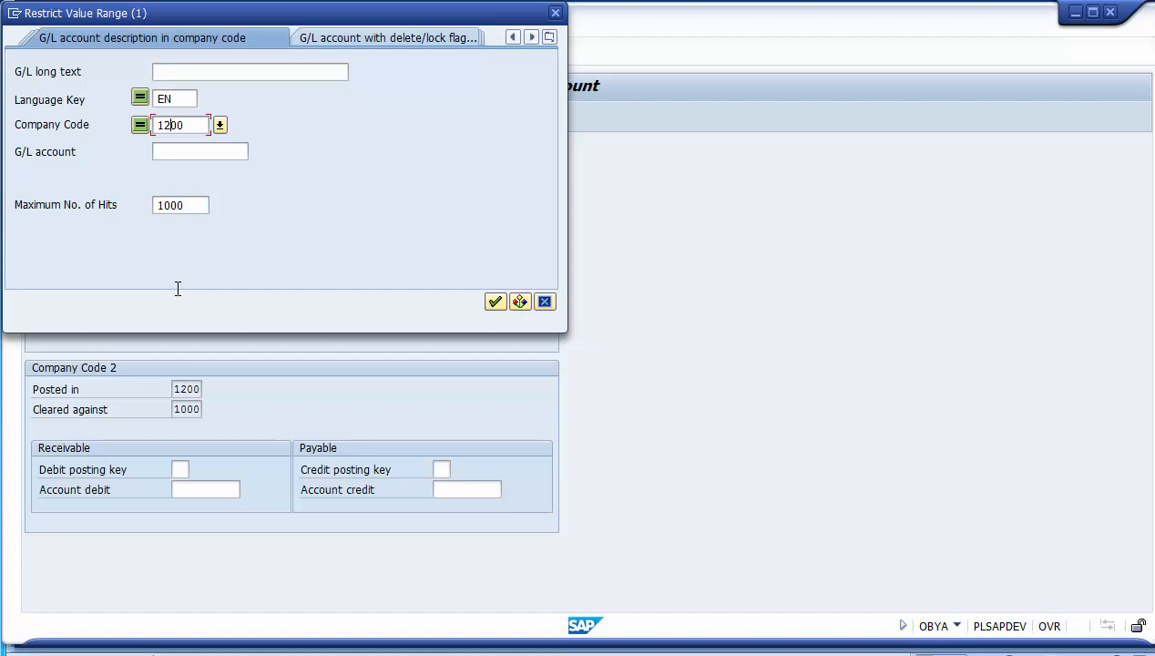
left_click(543, 302)
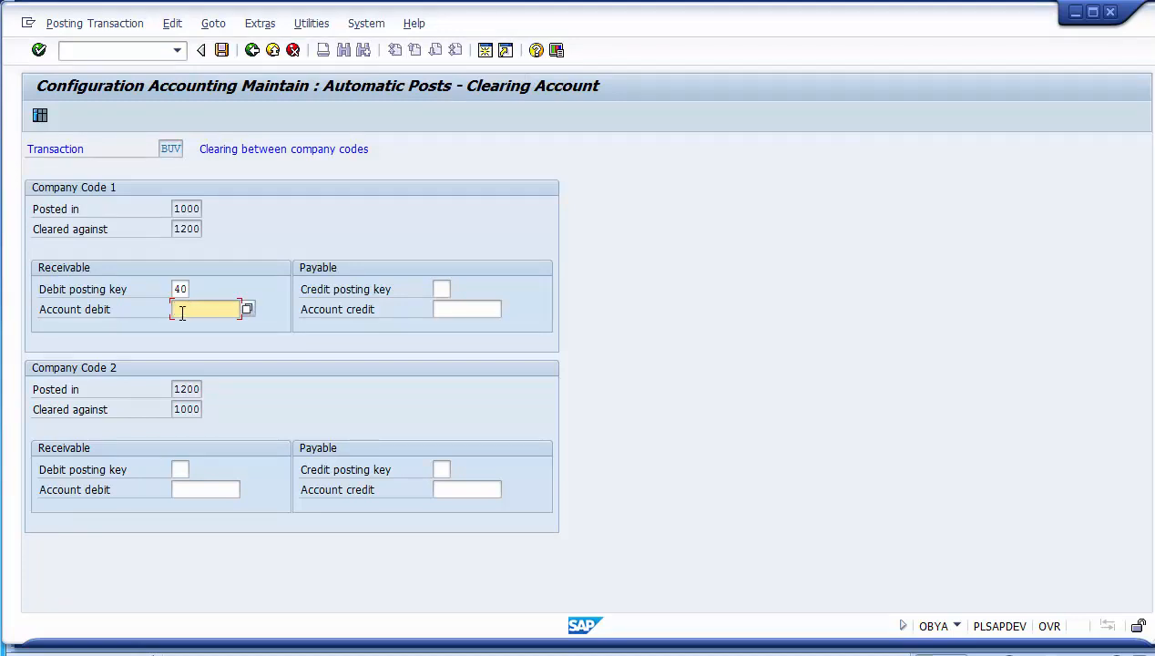
left_click(187, 208)
mouse_move(193, 209)
left_mouse_down()
mouse_move(205, 207)
mouse_move(174, 210)
left_mouse_up()
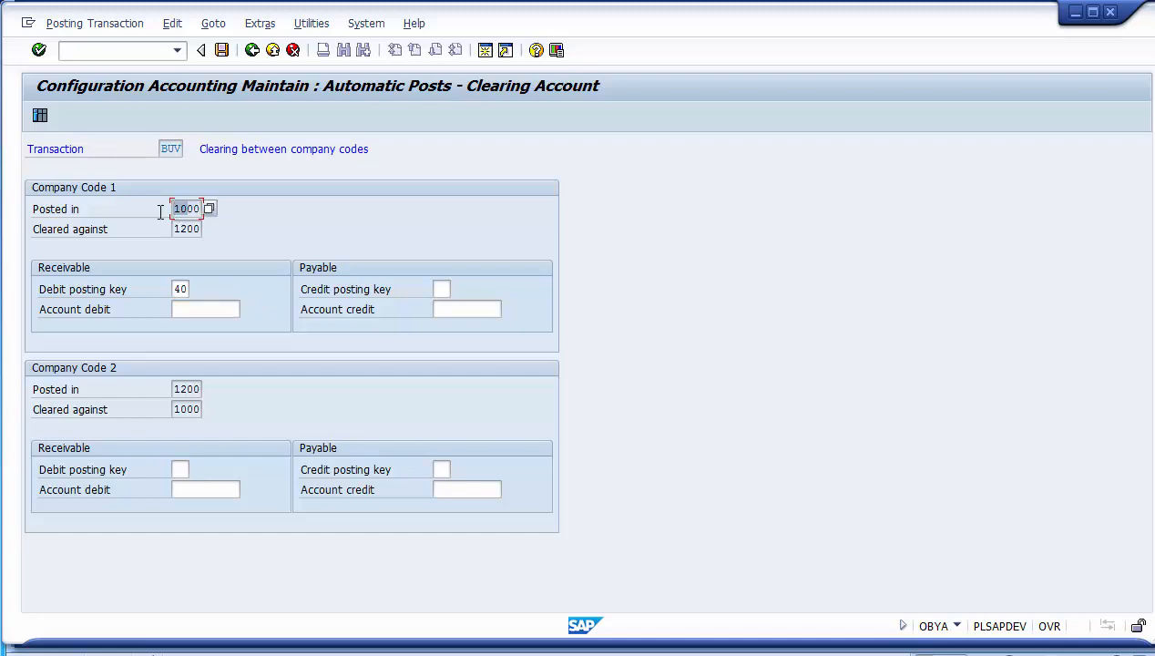
Search for the debit account of Company Code 1, restricting the G/L account search to company code 1000.
left_click(197, 307)
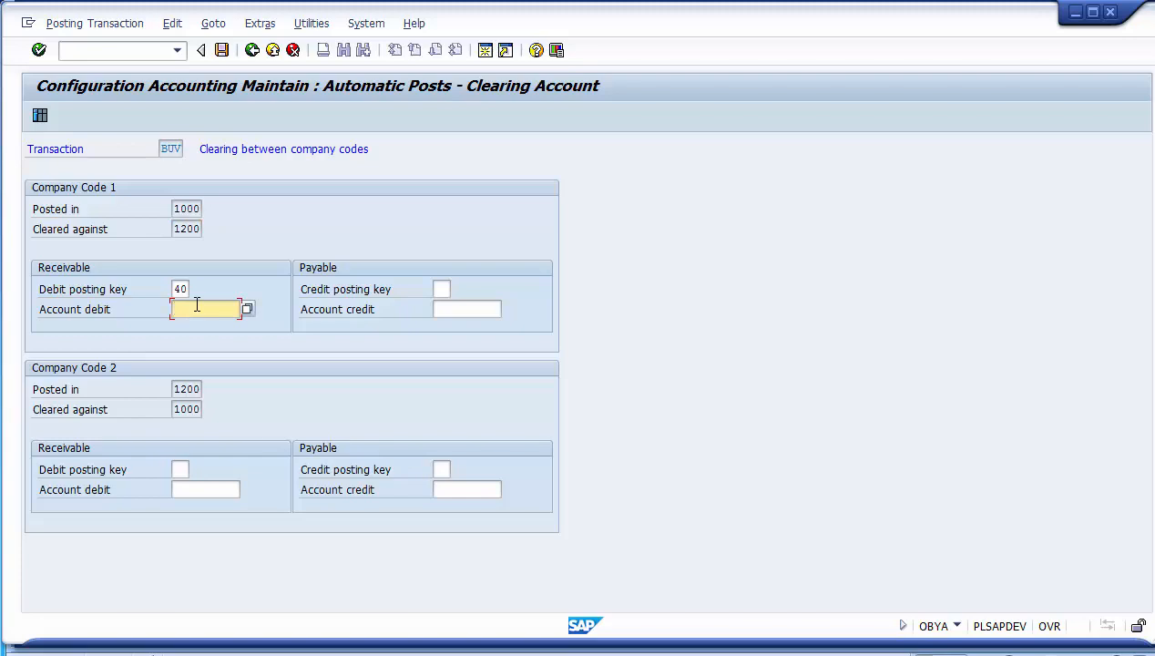
key("F4")
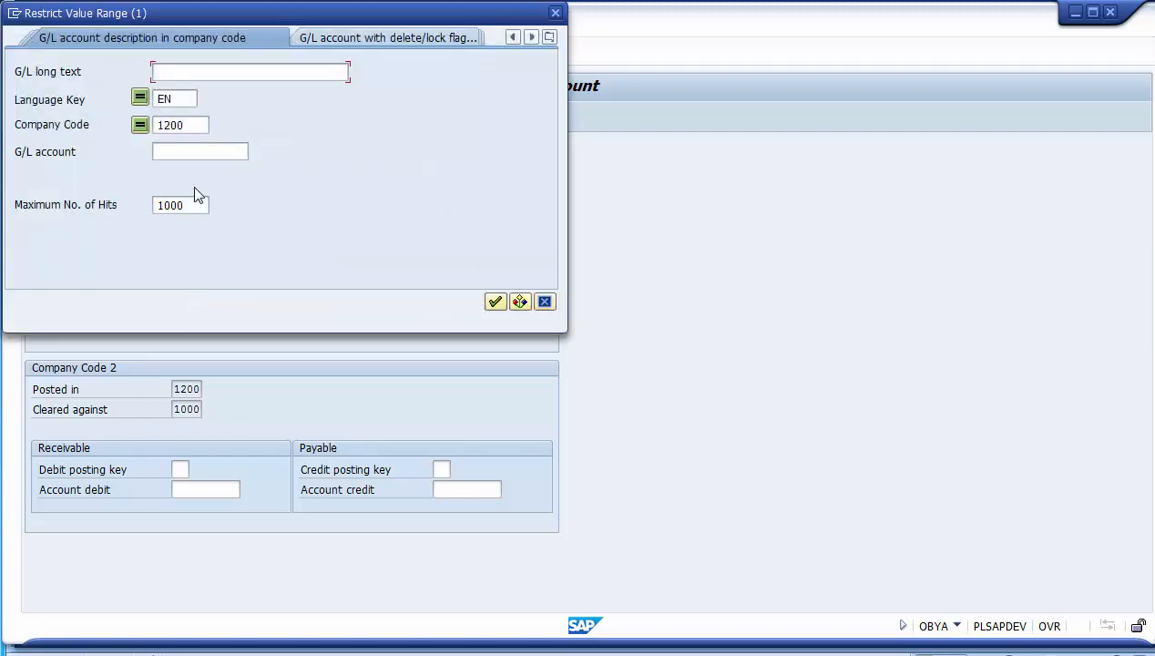
left_click(196, 129)
key("BackSpace")
key("BackSpace")
key("BackSpace")
type("000")
key("Return")
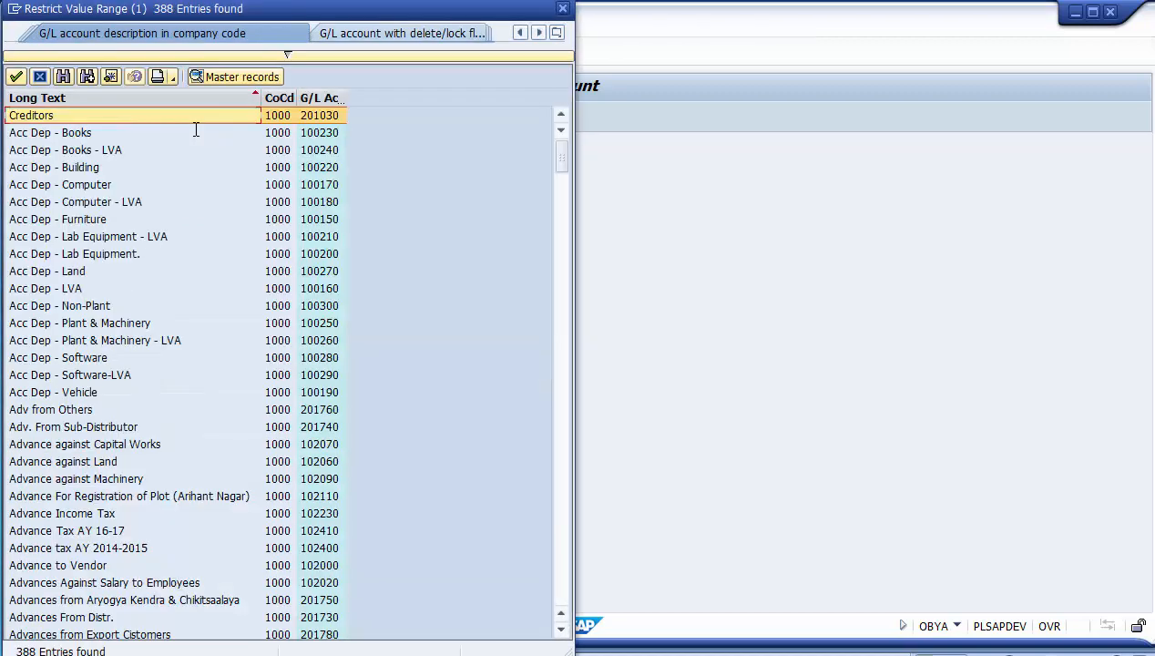
Sort the results by G/L account and choose 102295, Inter Co Clearing A/C, as Company Code 1's debit account.
left_click(312, 97)
key("Page_Down")
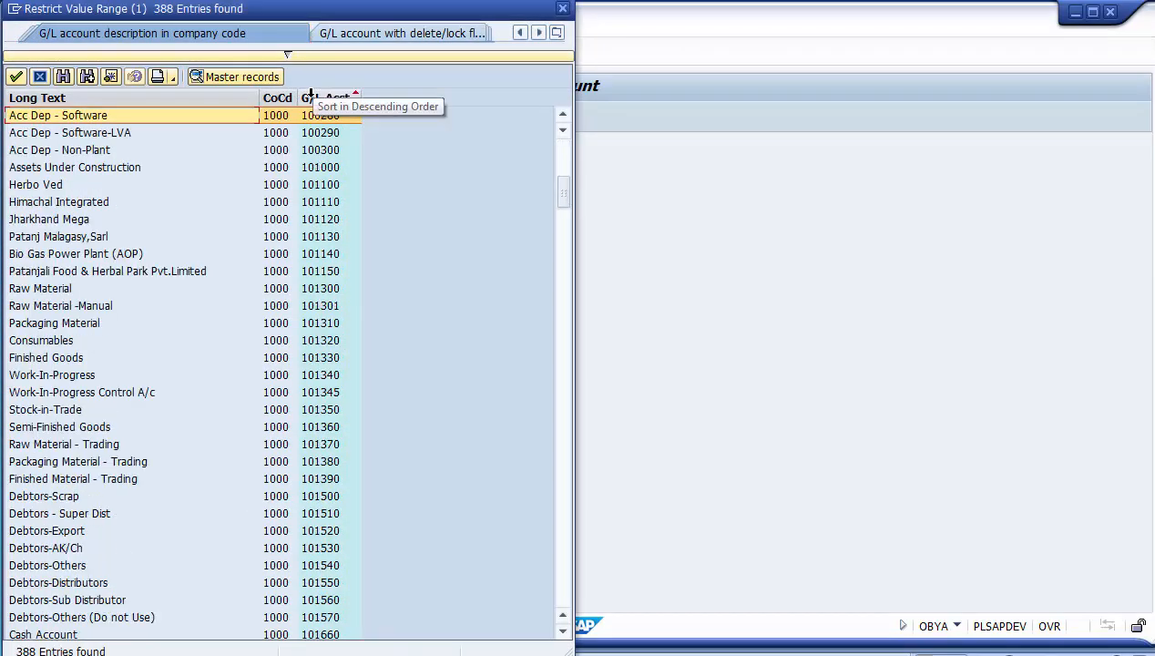
key("Page_Down")
key("Page_Down")
key("Page_Down")
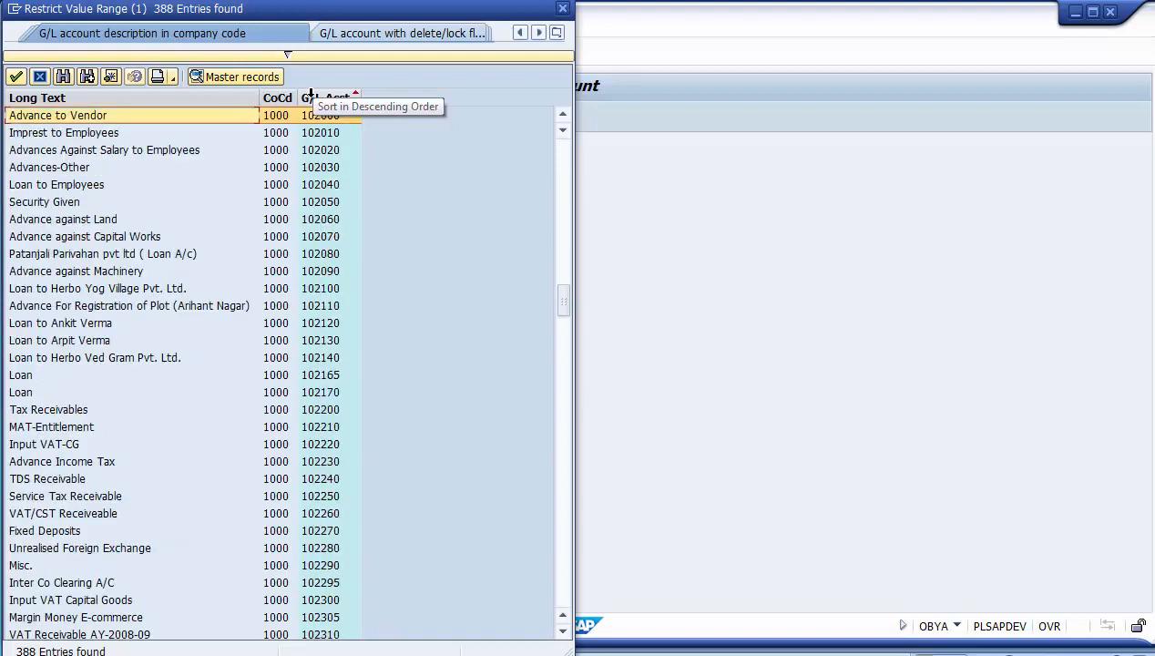
left_click(333, 582)
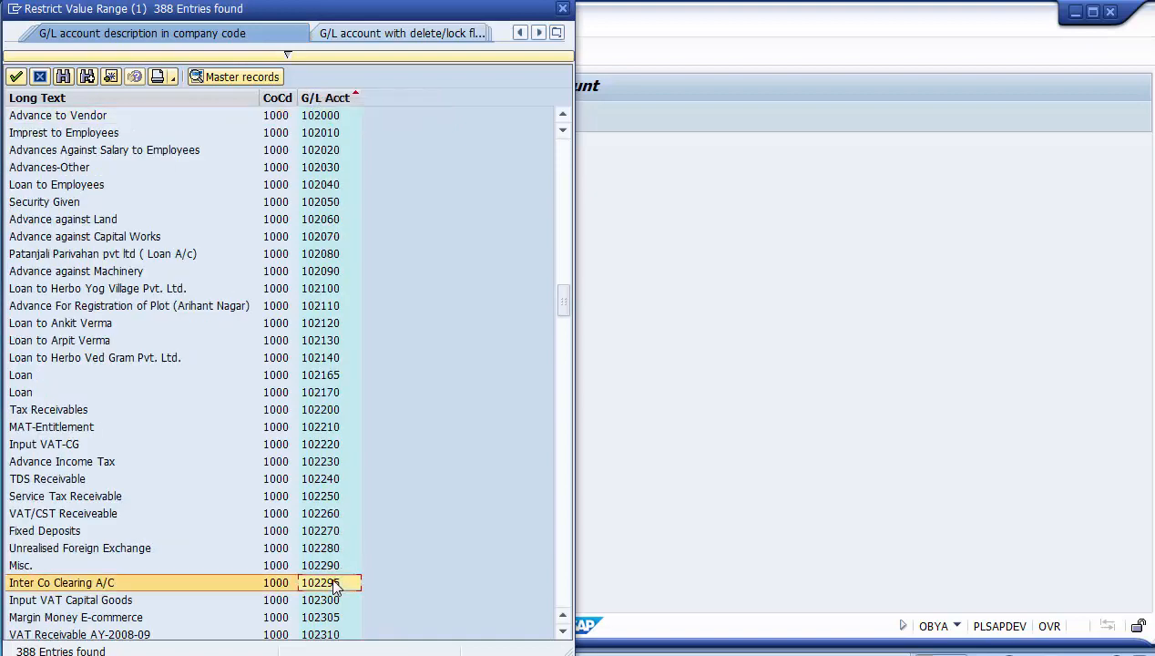
double_click(52, 583)
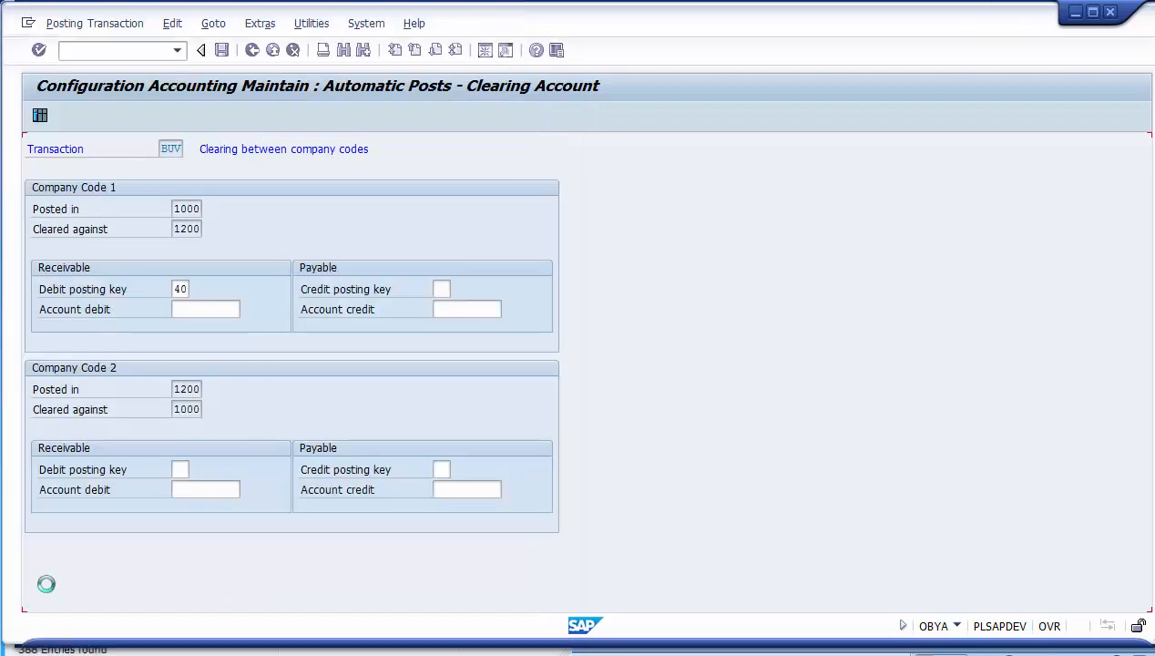
left_click(224, 308)
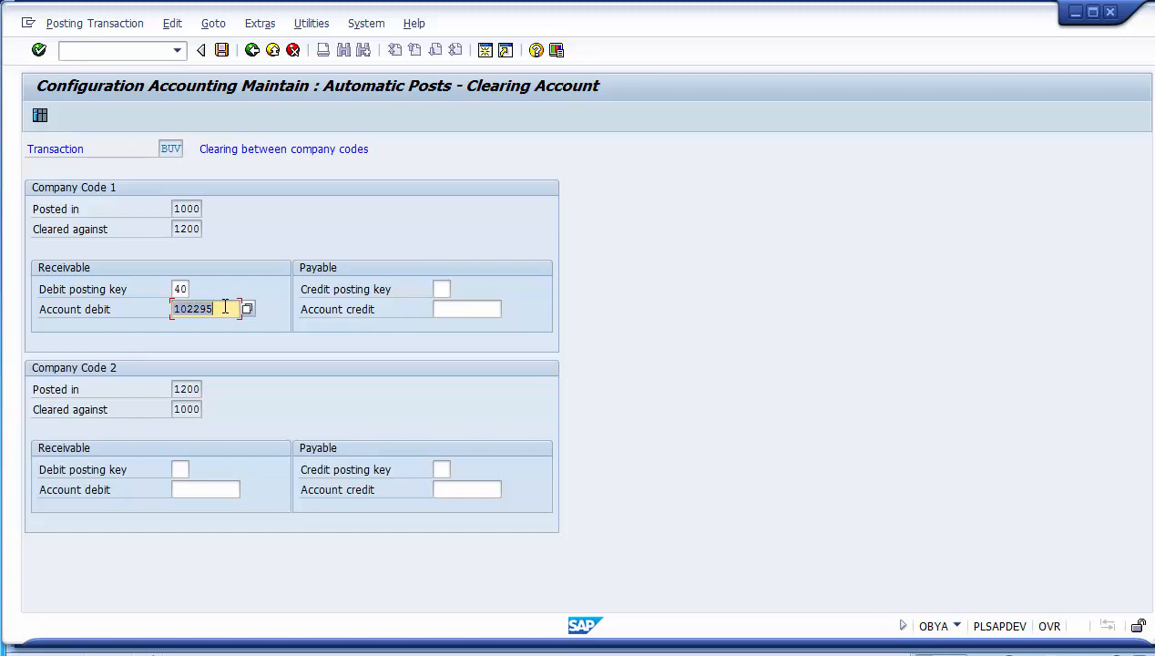
Set Company Code 1's payable credit posting key to 50 and its credit account to 102295.
left_click(437, 289)
type("50")
left_click(470, 308)
type("102295")
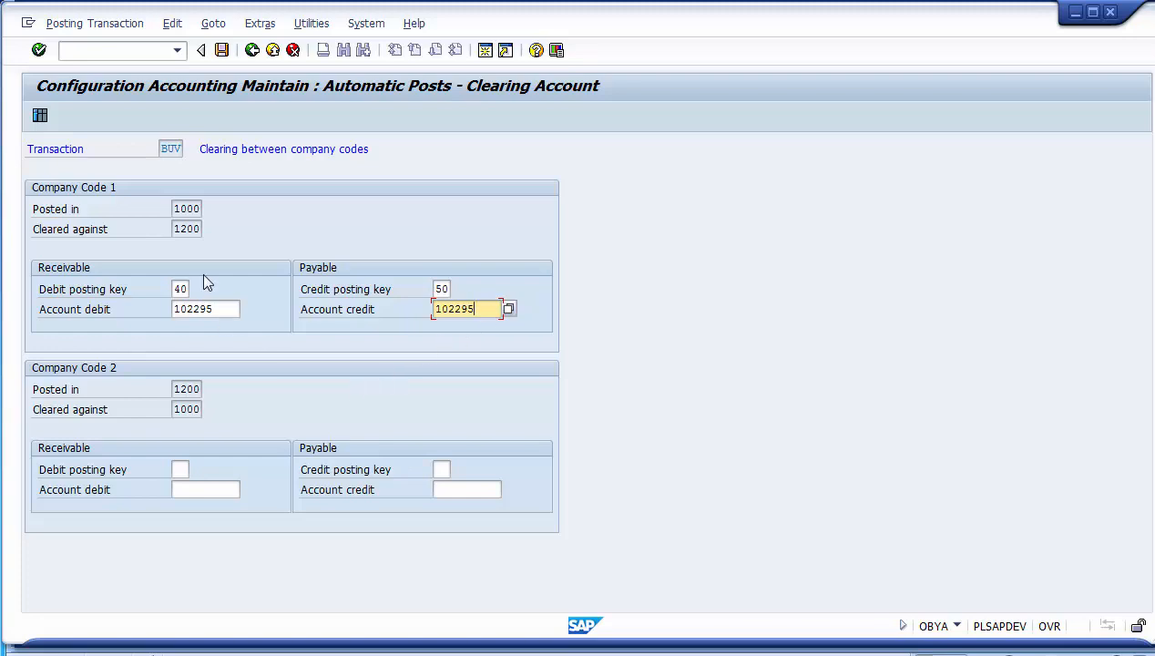
left_click(216, 308)
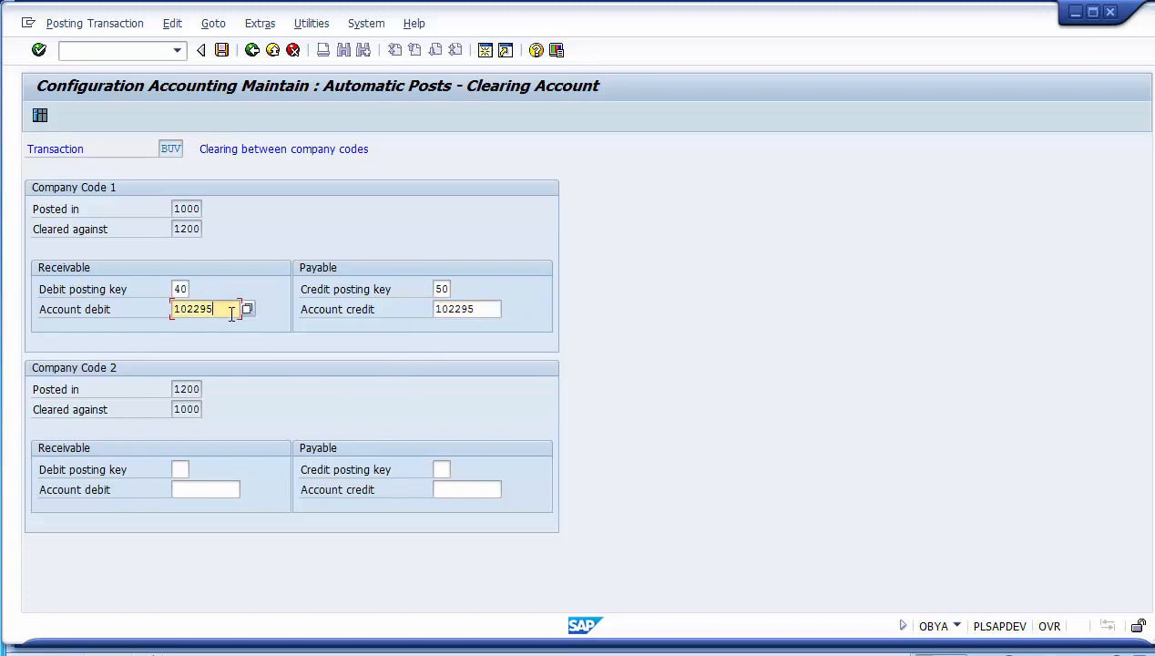
left_click_drag(173, 208, 197, 208)
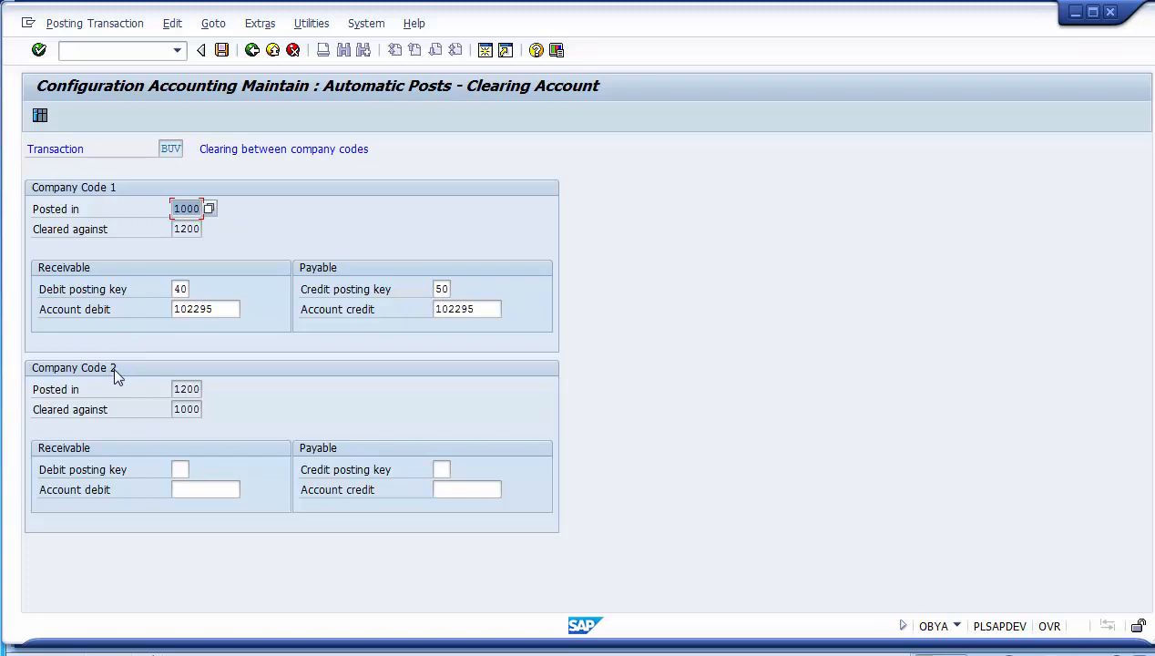
Set Company Code 2's receivable debit posting key to 40 and its payable credit posting key to 50.
left_click(180, 389)
double_click(181, 389)
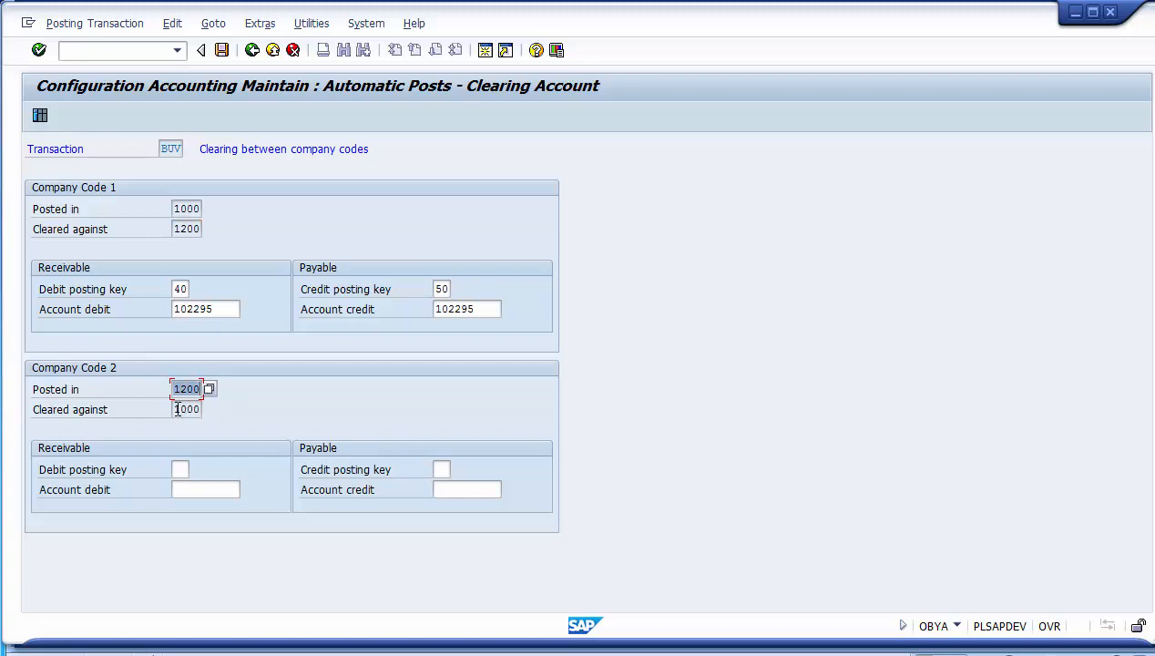
left_click_drag(177, 409, 204, 409)
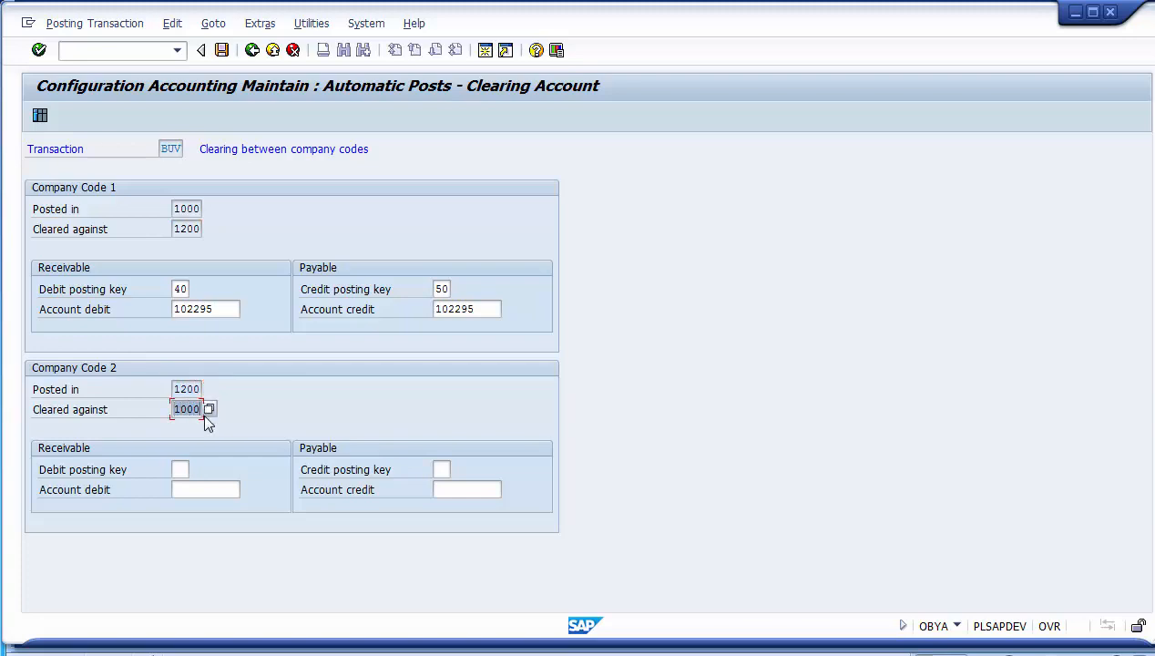
left_click(181, 469)
type("40")
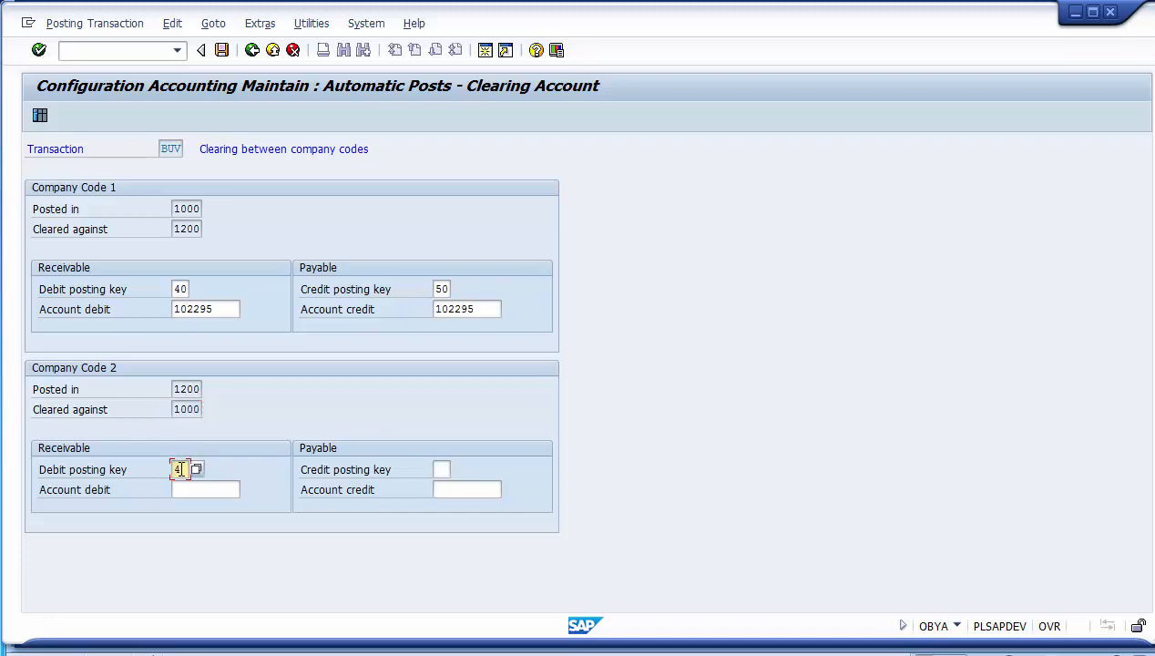
key("Tab")
key("Tab")
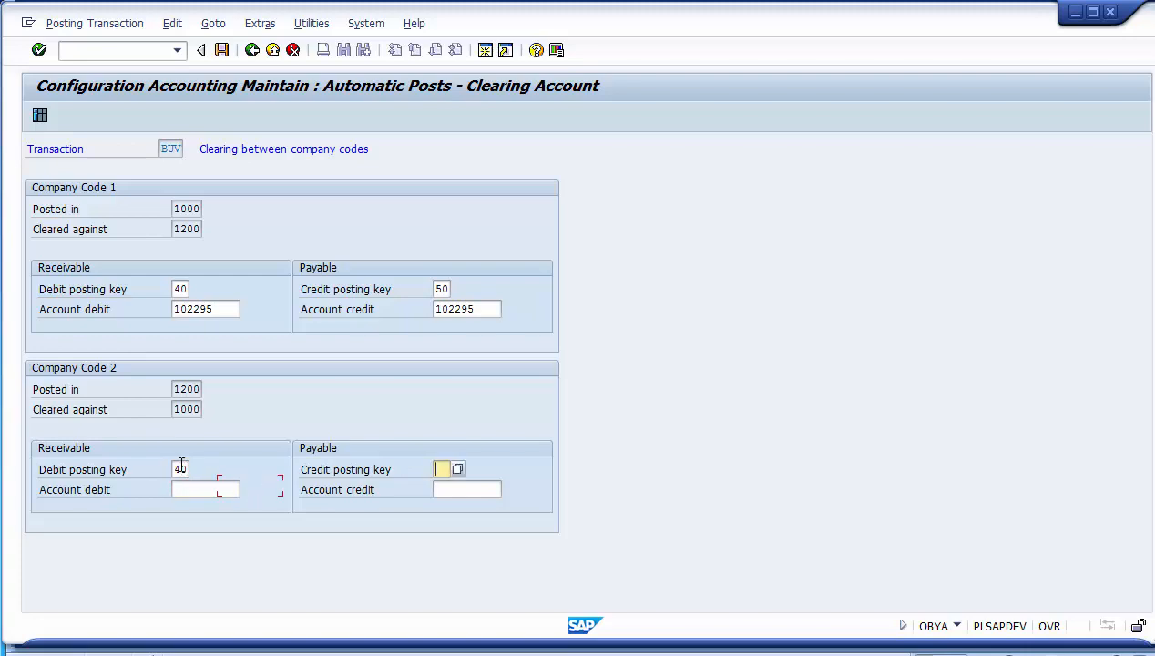
type("50")
Search for Company Code 2's debit account among the G/L accounts of company code 1200.
left_click(222, 493)
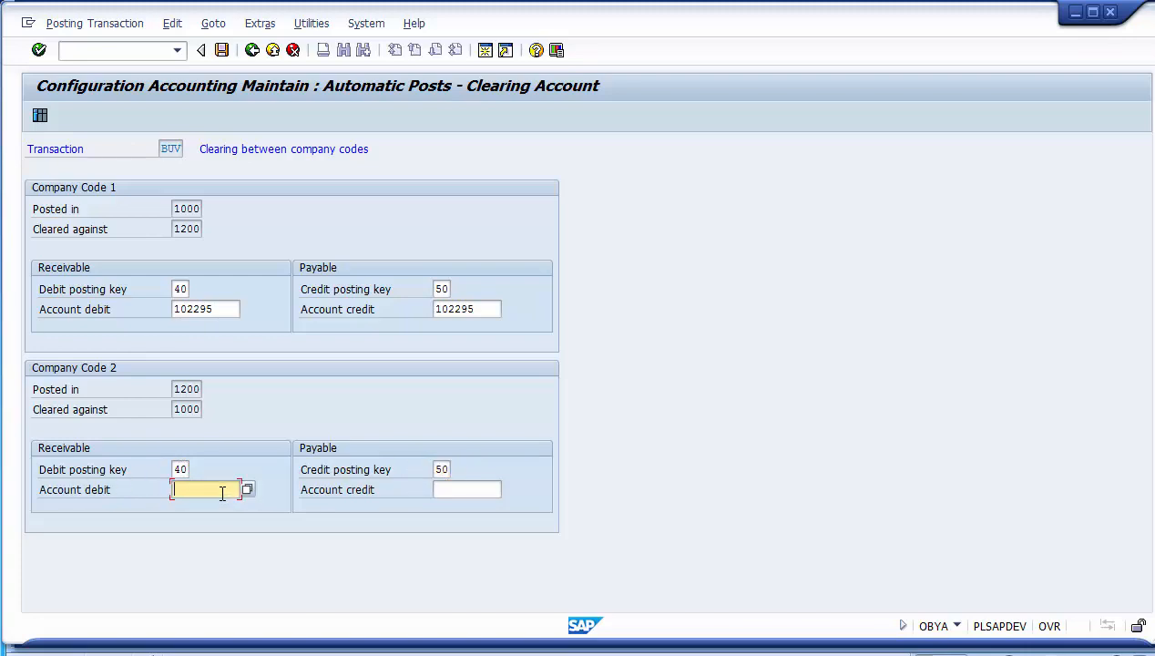
left_click(181, 389)
double_click(182, 389)
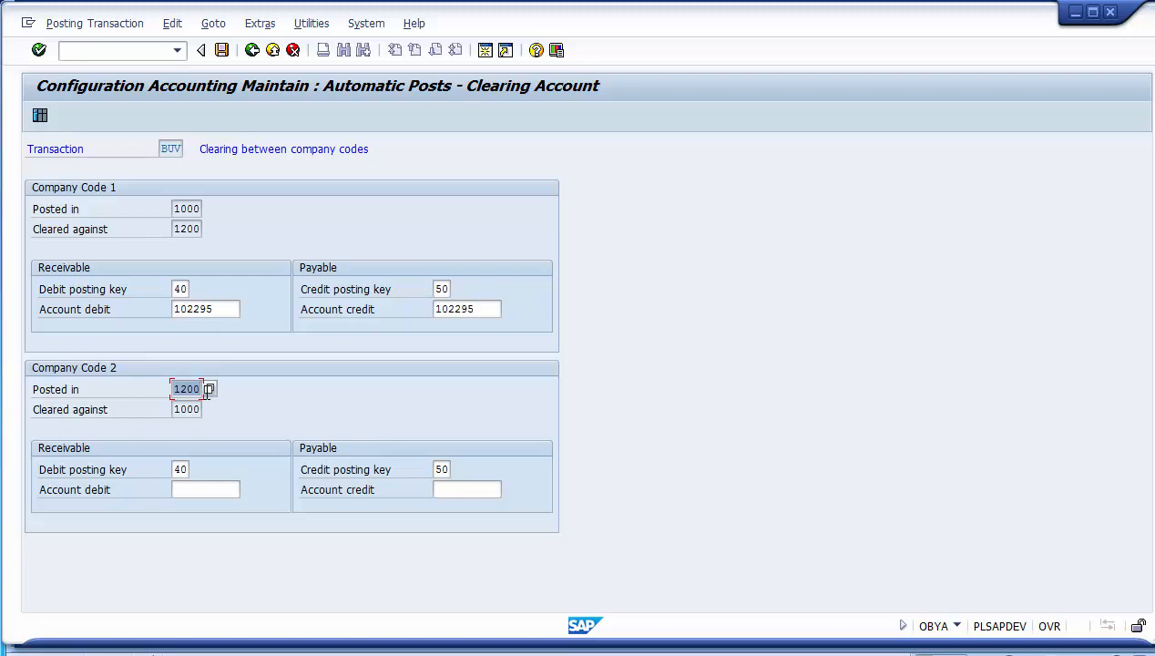
left_click(210, 491)
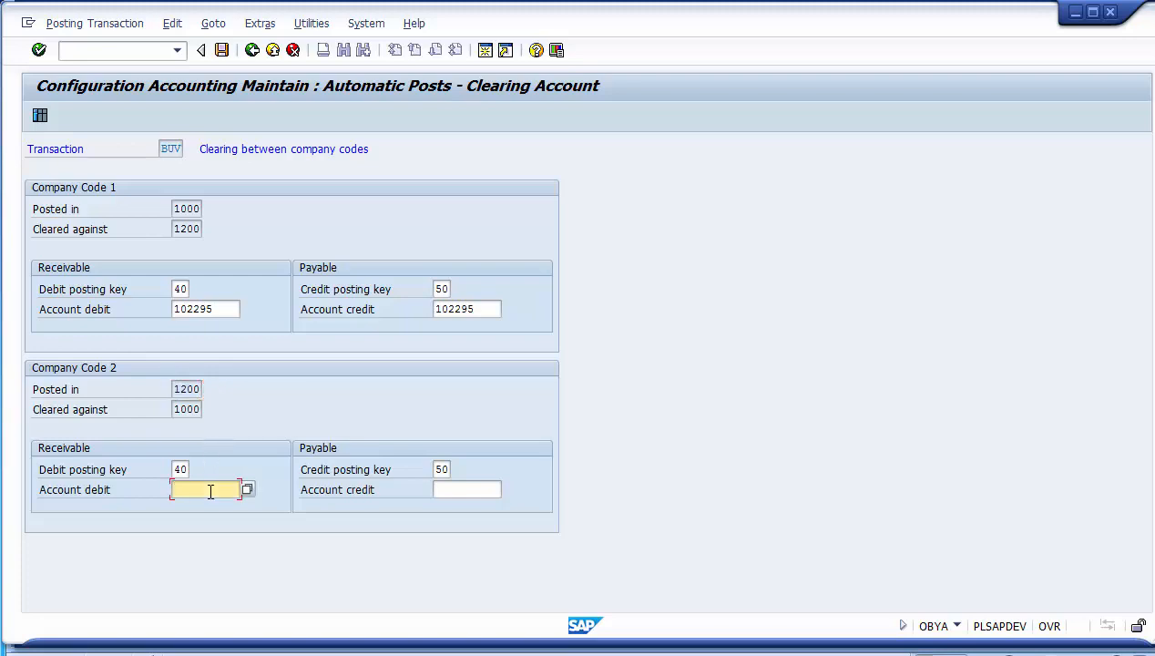
key("F4")
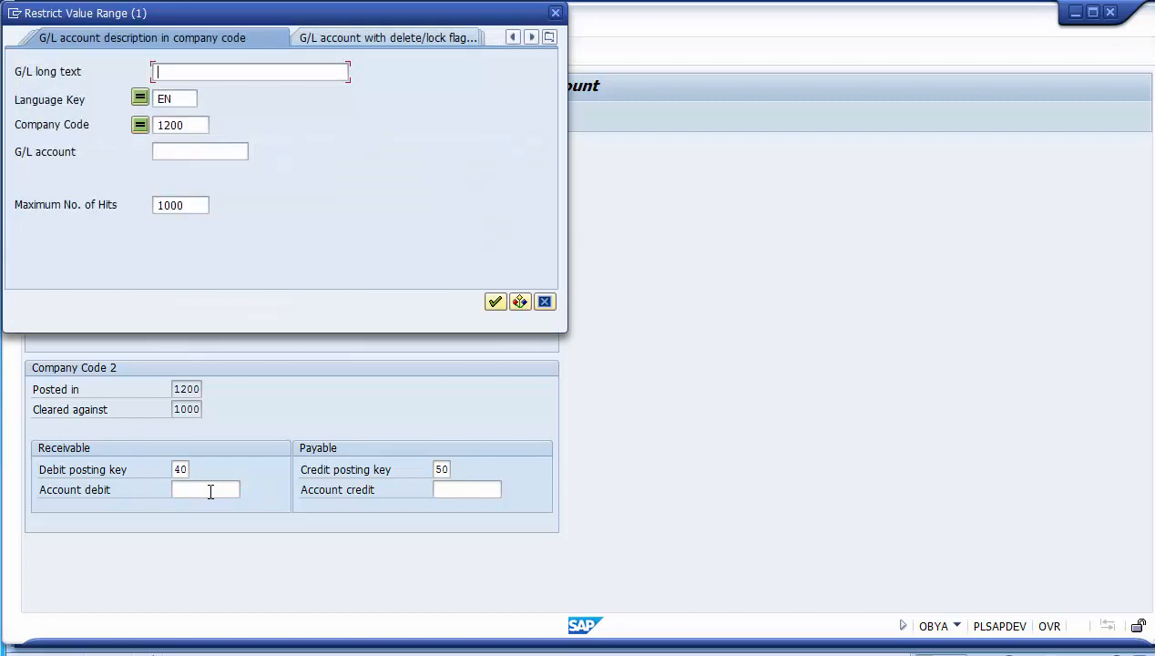
key("Tab")
key("Tab")
key("Return")
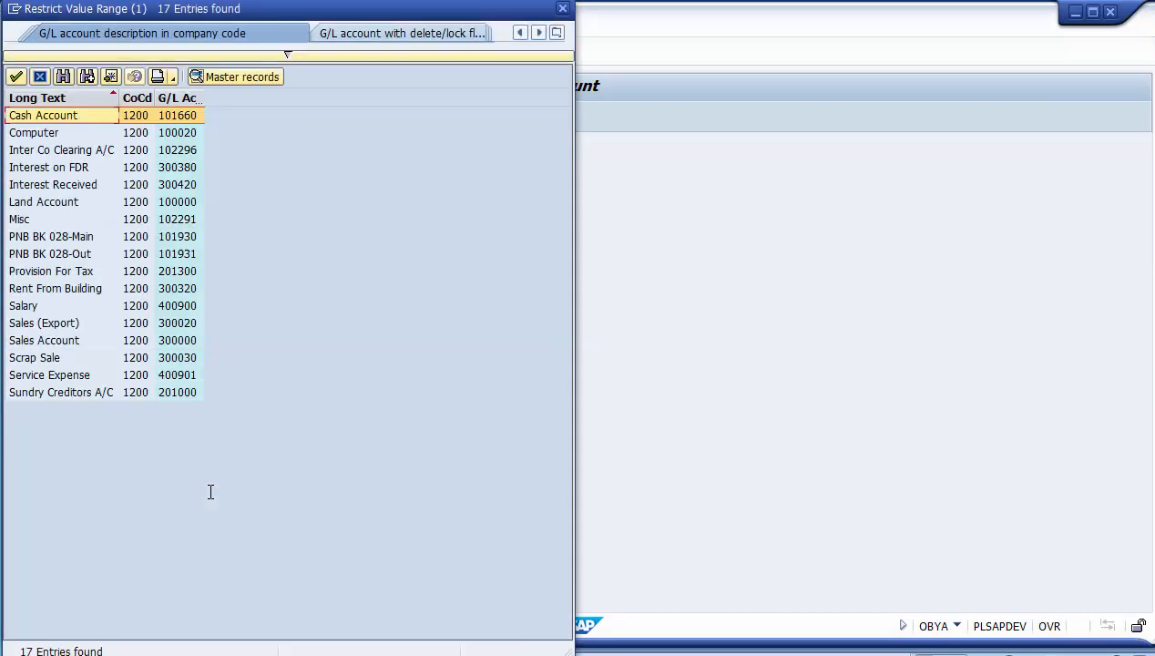
Choose 102296, Inter Co Clearing A/C, as Company Code 2's debit account.
key("Down")
key("Down")
key("Down")
key("Up")
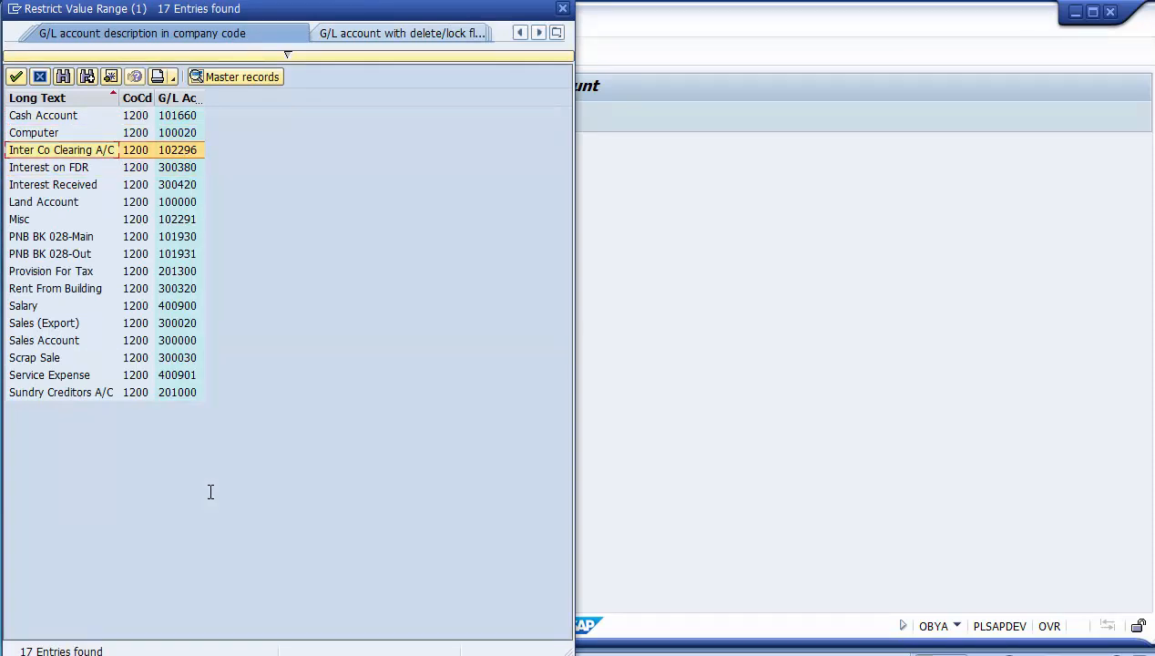
key("Return")
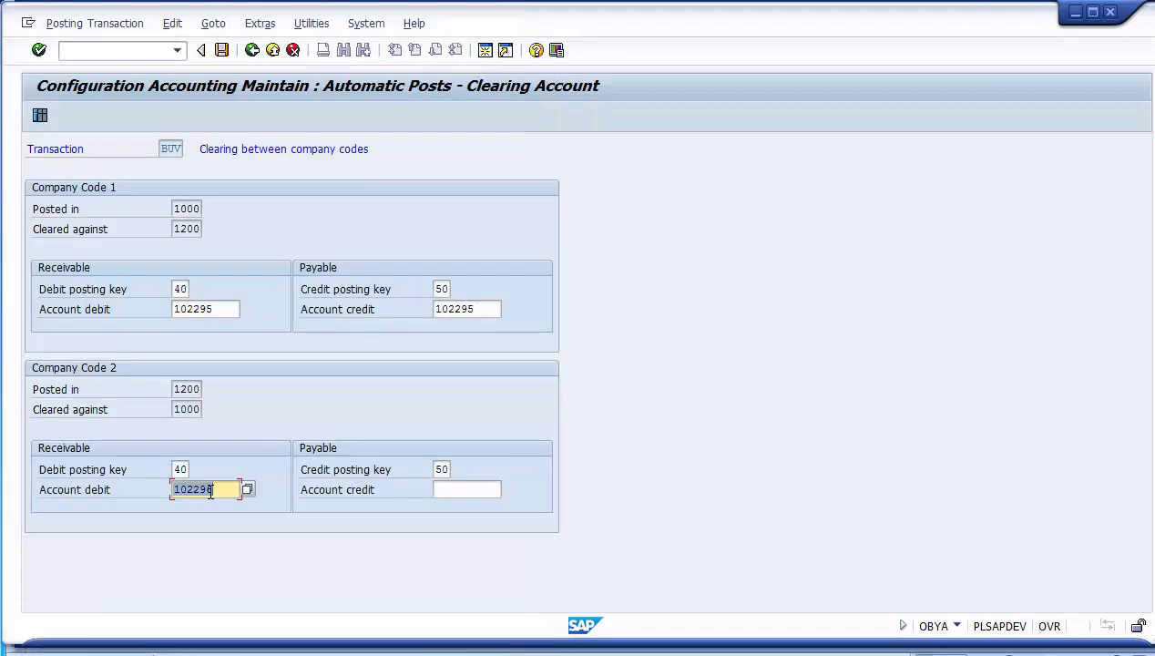
Set Company Code 2's payable credit account to 102296, then save and leave the clearing account configuration.
key("Tab")
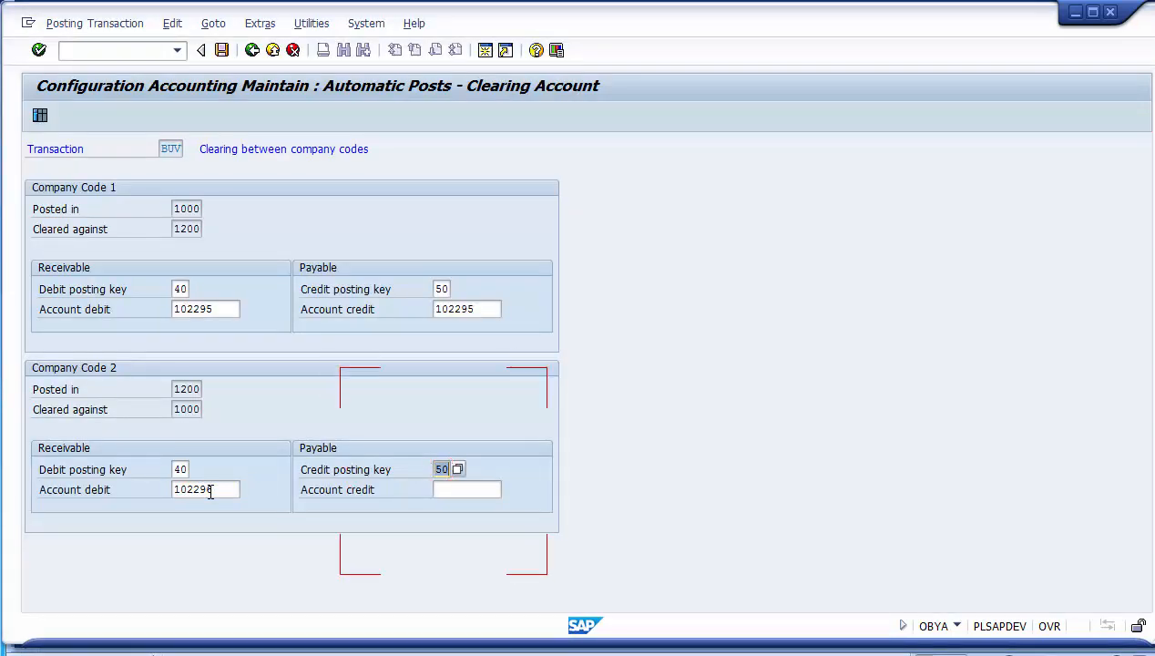
key("Tab")
type("102296")
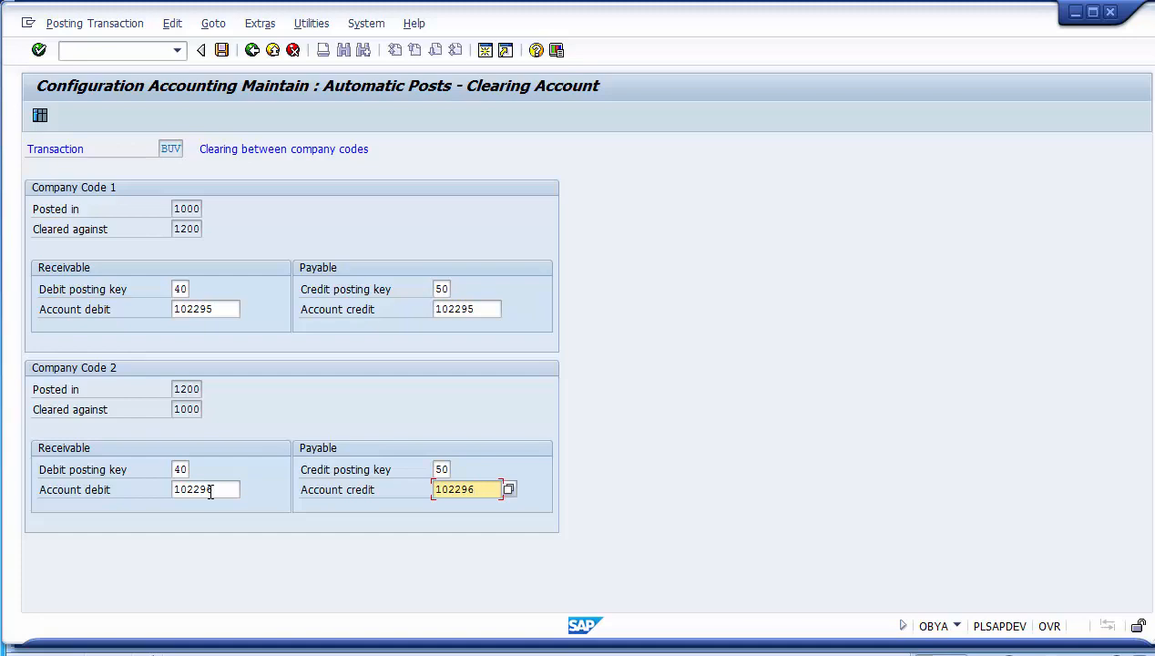
left_click(220, 50)
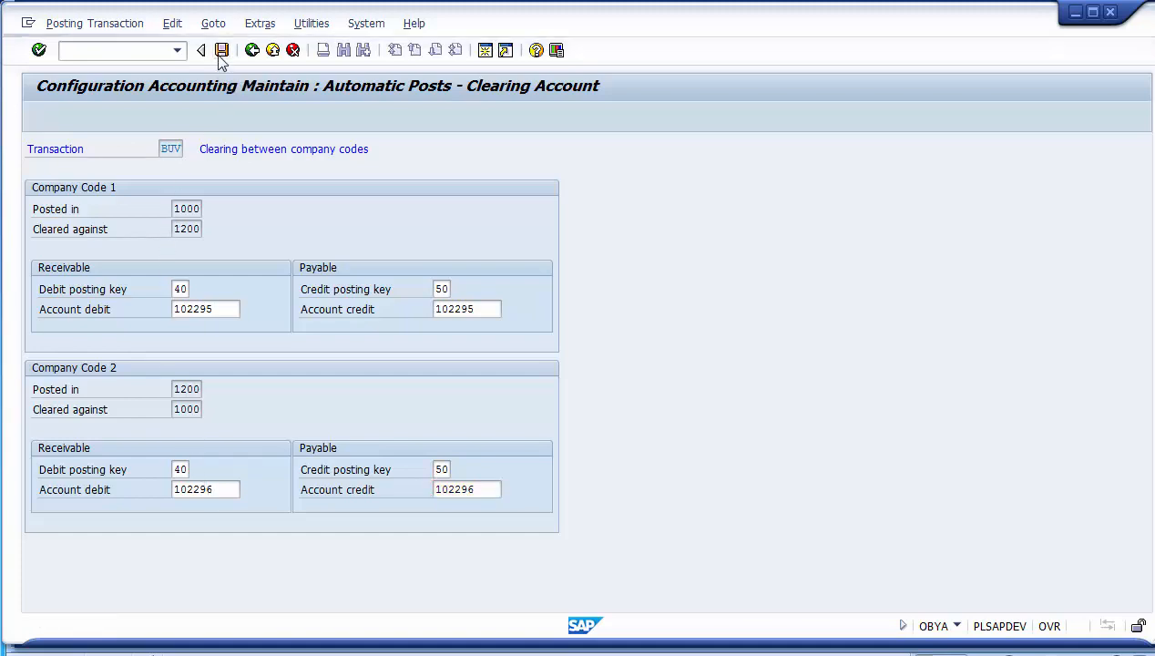
left_click(278, 291)
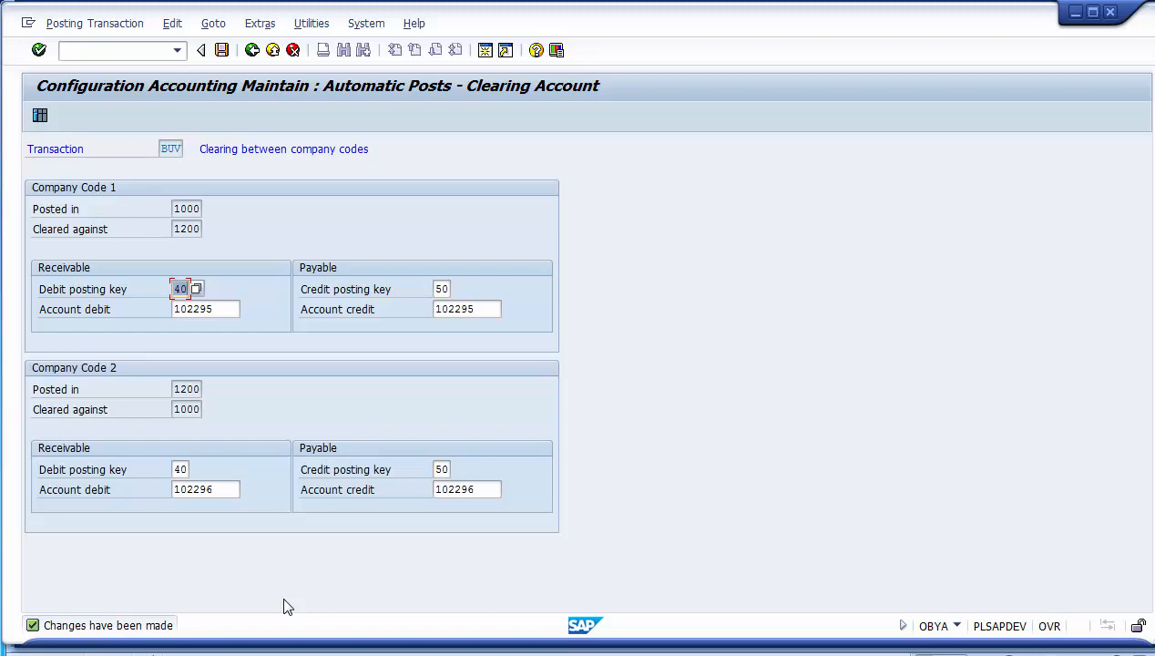
left_click(224, 313)
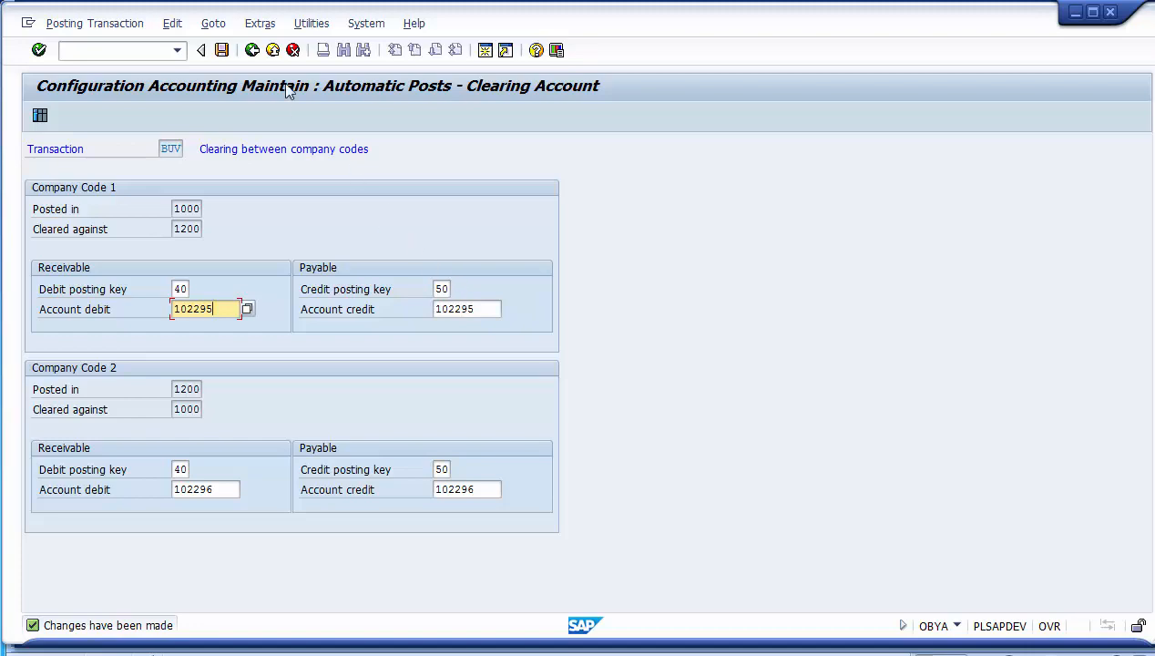
left_click(253, 51)
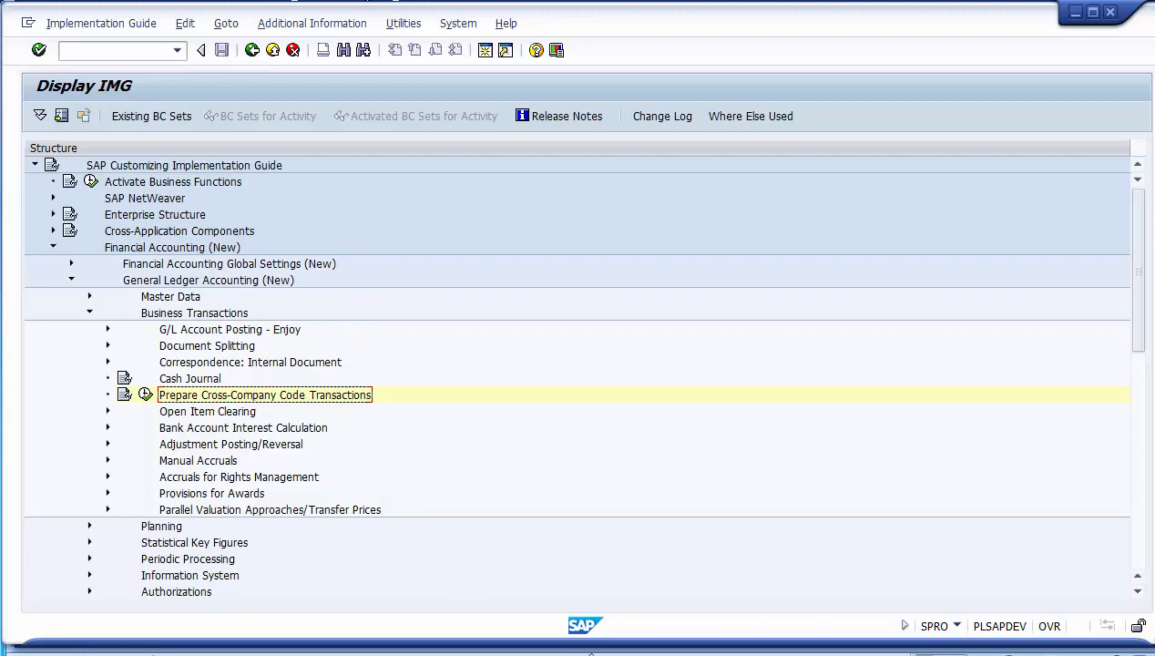
Switch to the PowerPoint presentation and view the slide on unit testing for purchases.
left_click(591, 654)
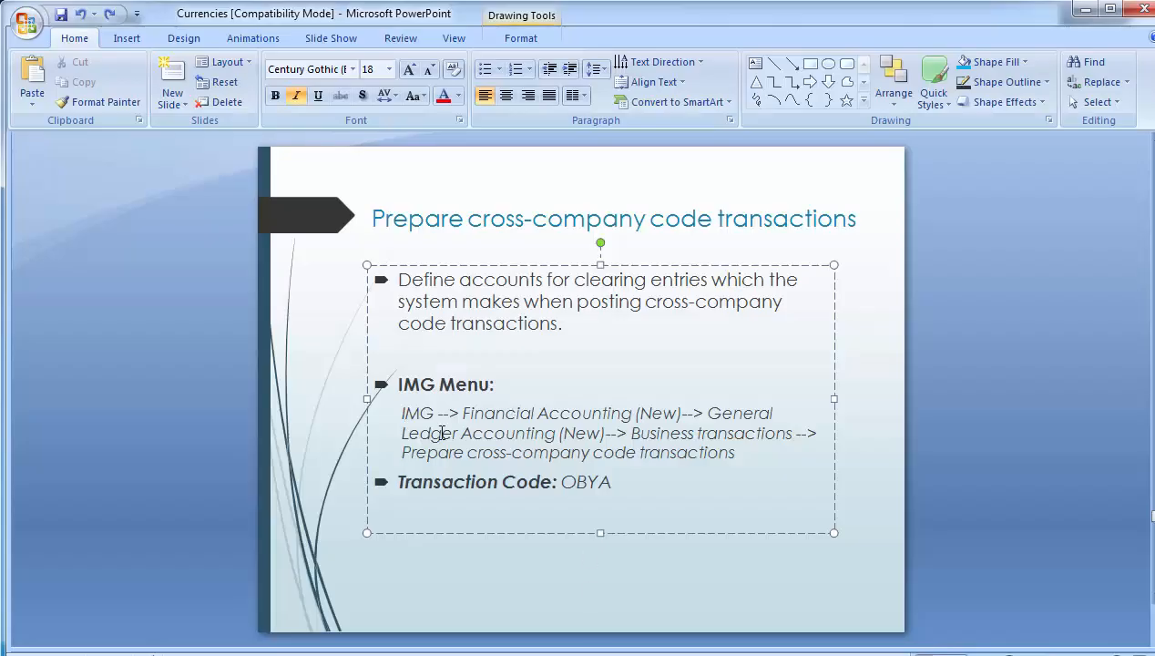
left_click(171, 370)
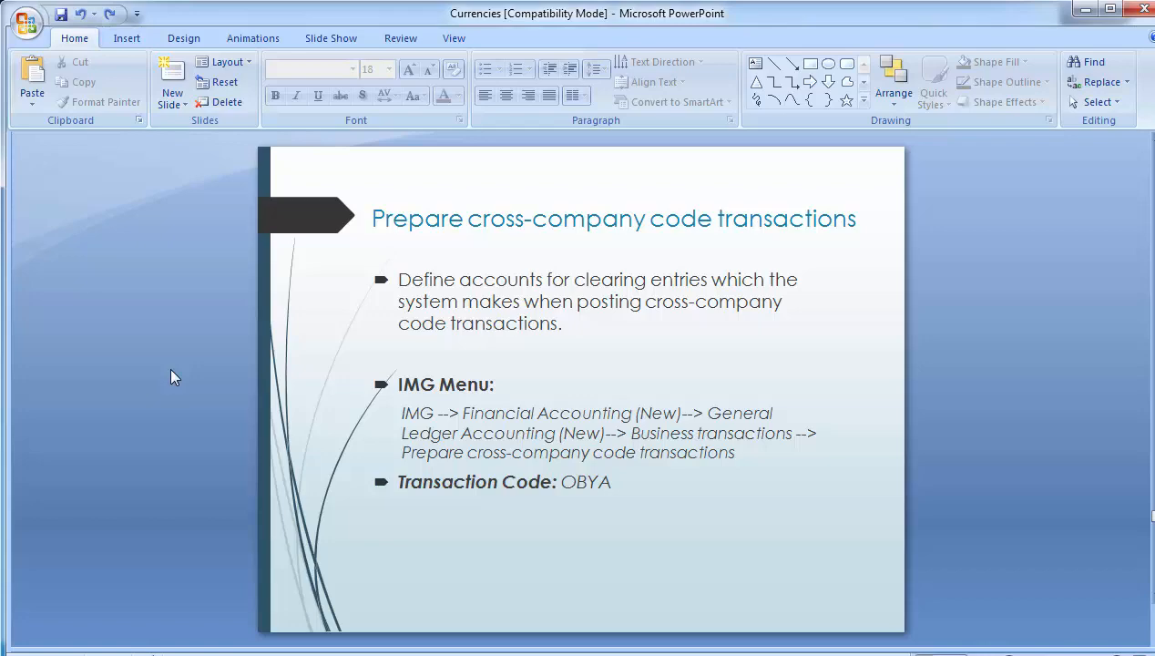
scroll(170, 370, "down", 1)
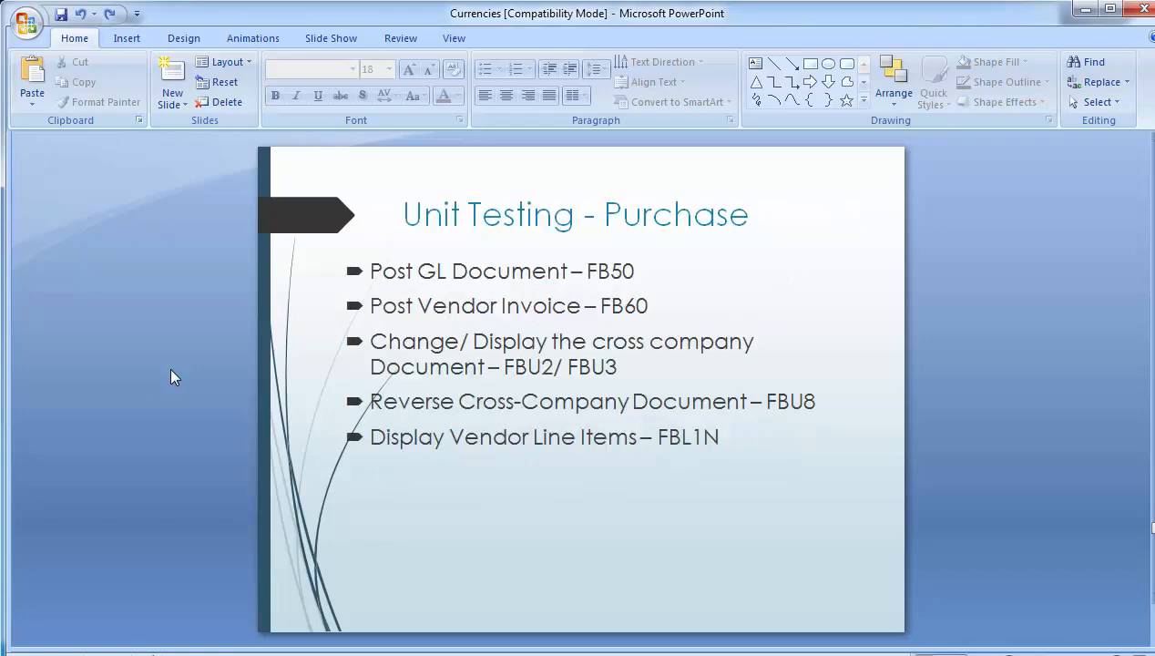
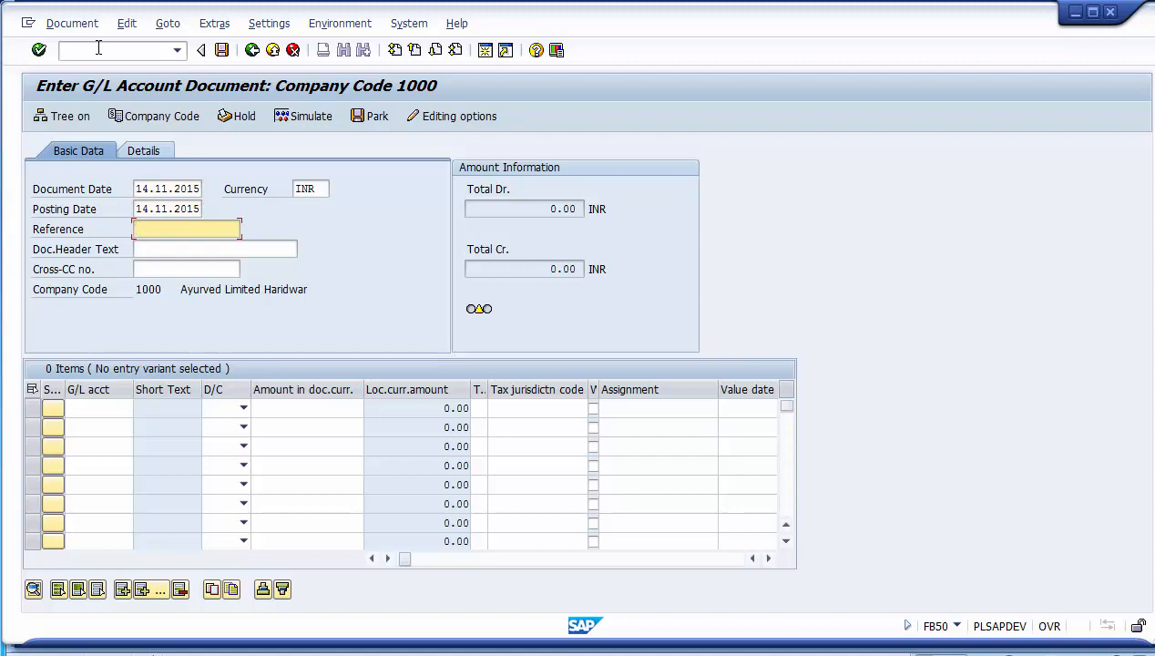
Enter Testing as the G/L document's reference and 101120 as the first line's G/L account.
type("Testing")
key("Tab")
key("Tab")
key("Tab")
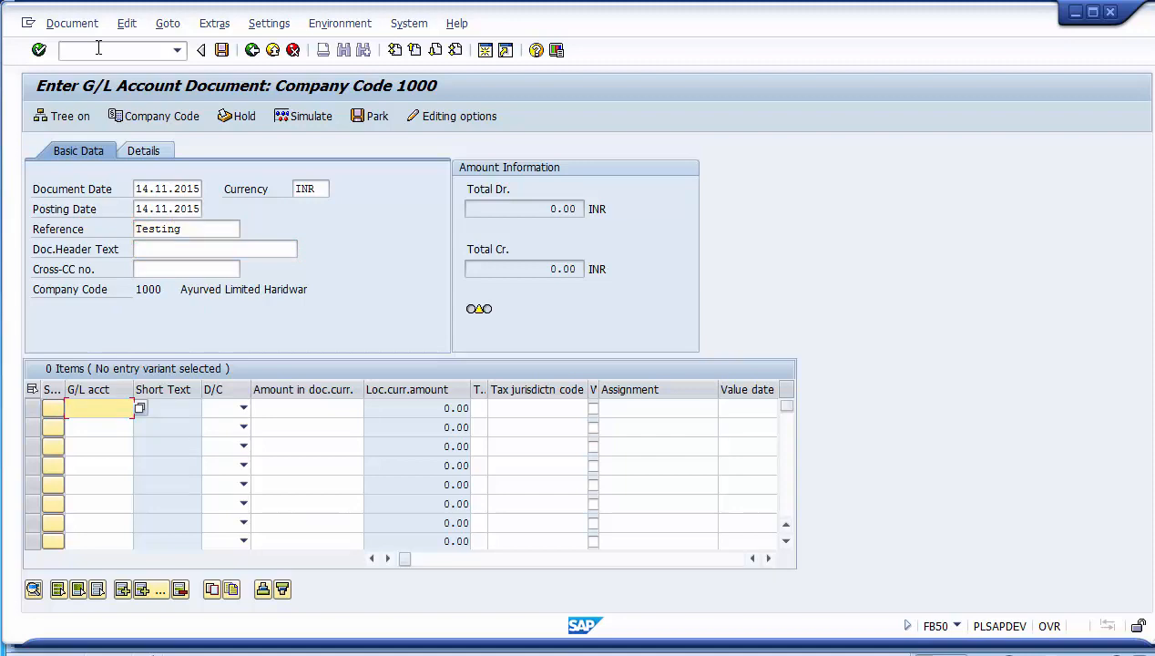
type("101120")
left_click(196, 225)
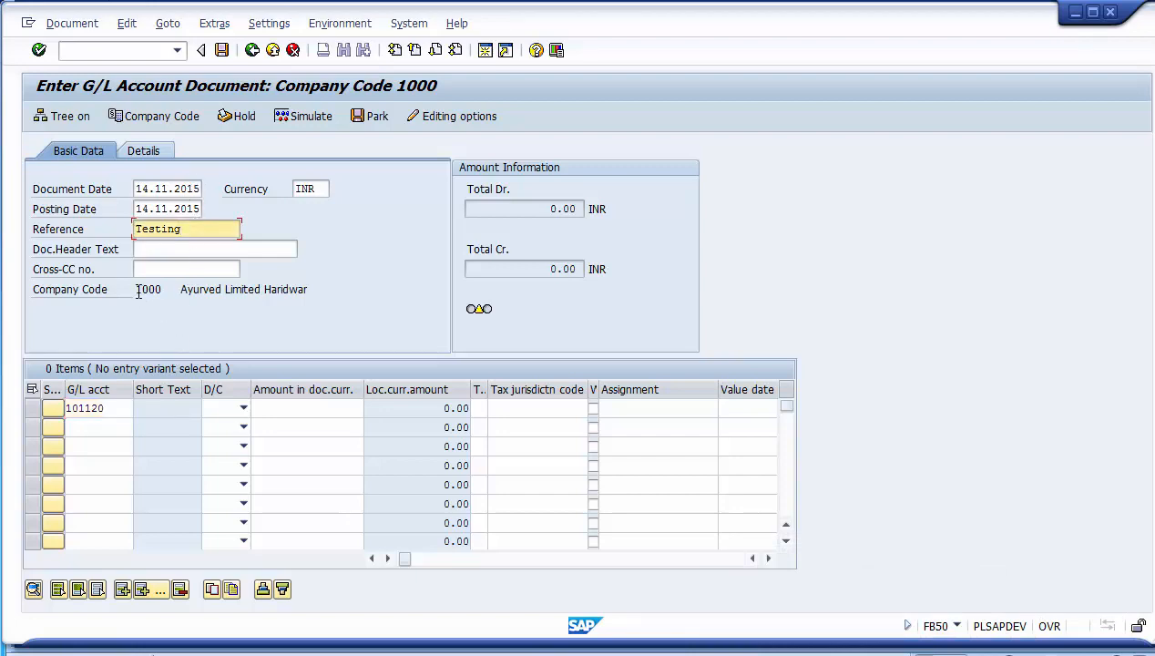
left_click_drag(139, 290, 164, 289)
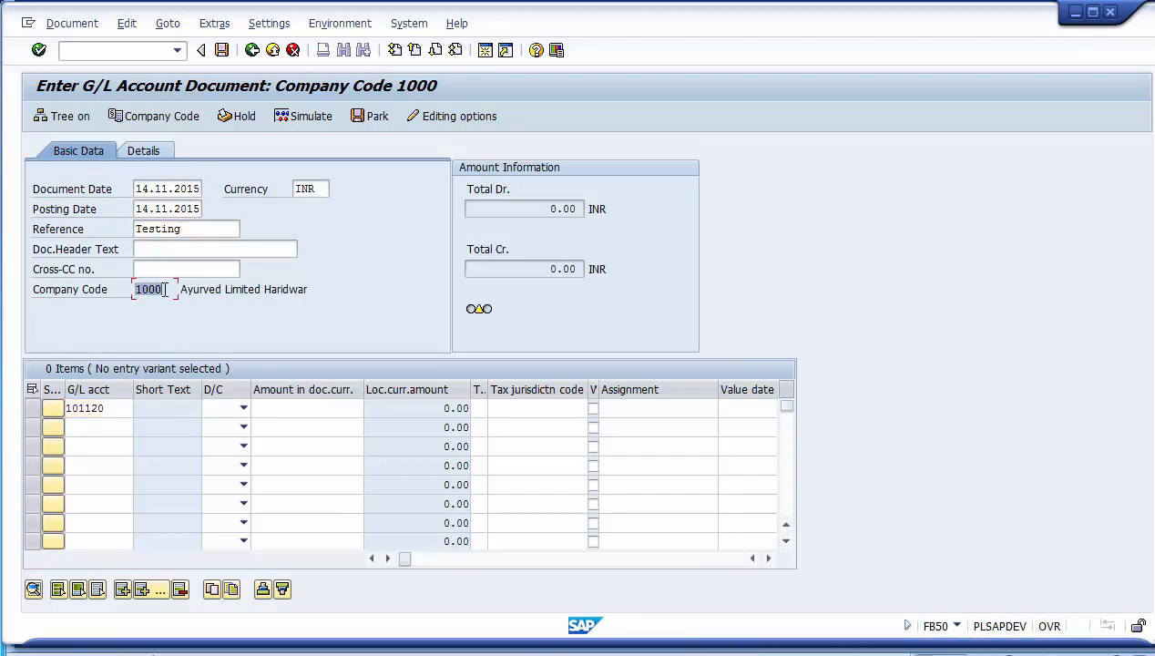
left_click(112, 409)
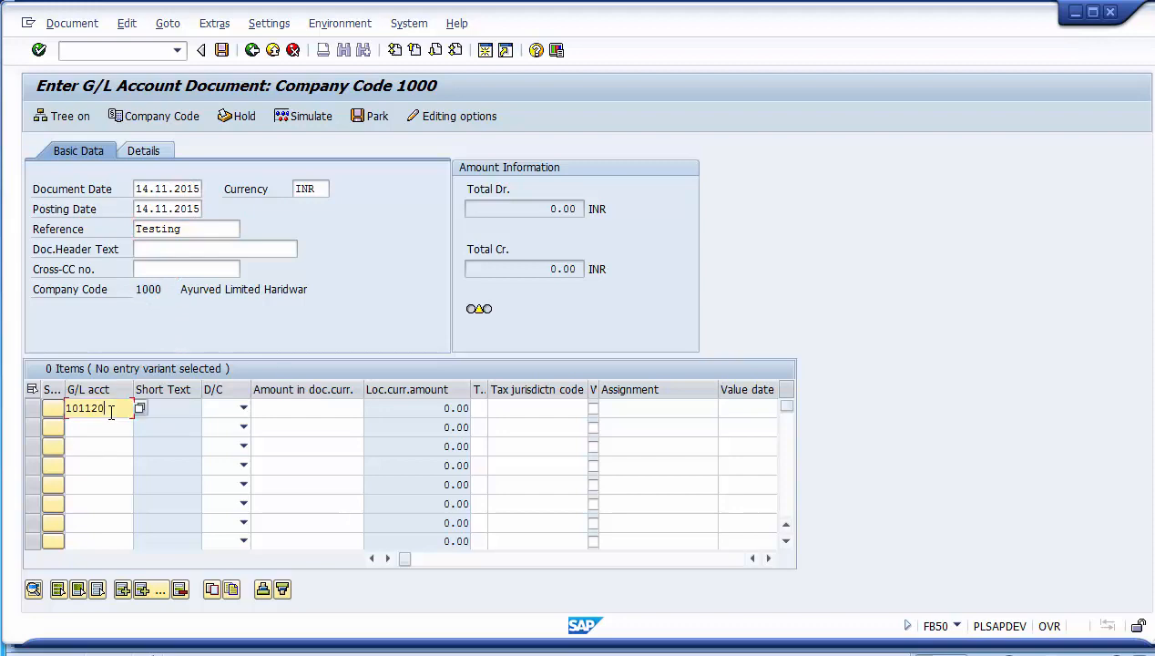
Make the first line item a debit with an amount of 8000.
left_click(240, 408)
left_click(218, 440)
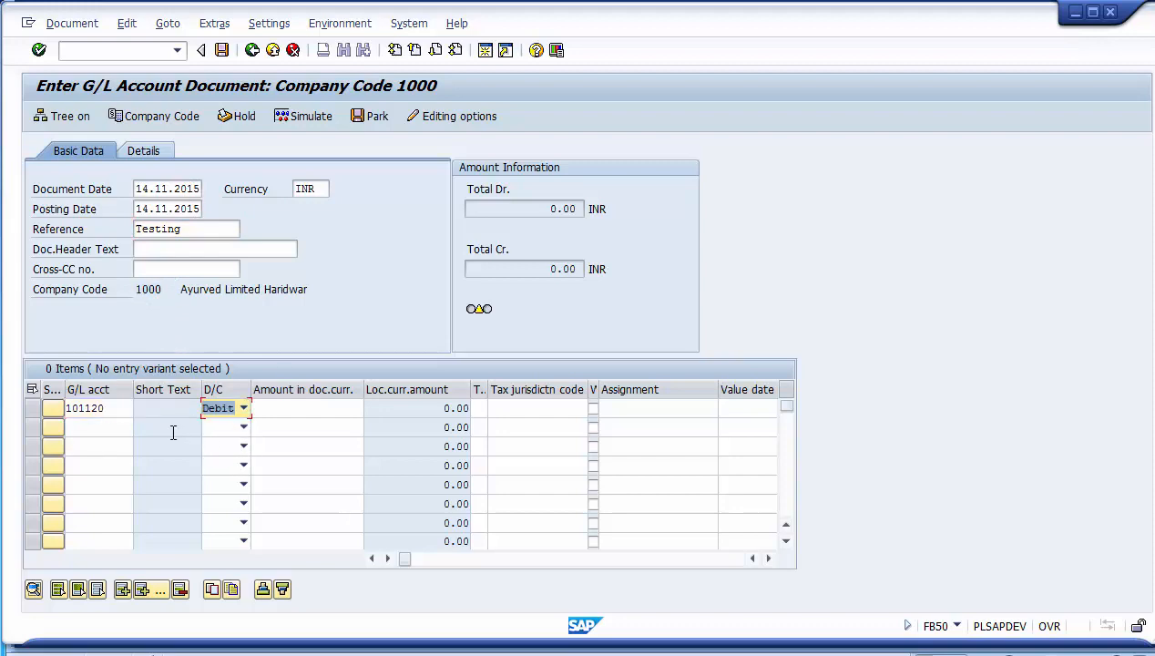
left_click(119, 427)
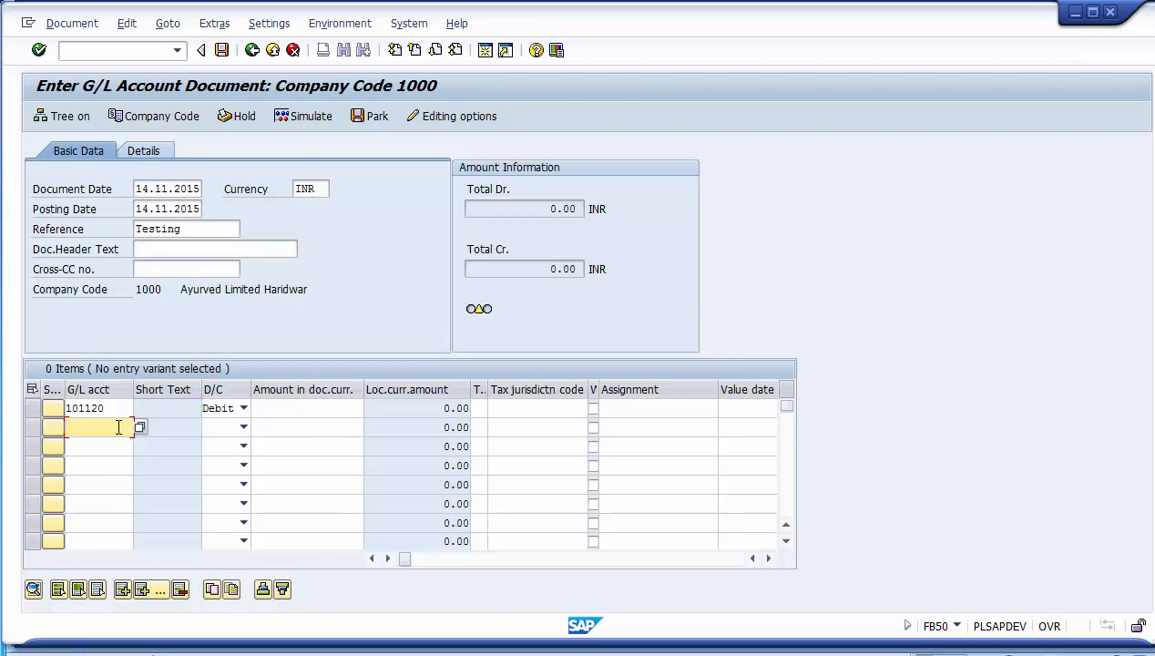
left_click(273, 412)
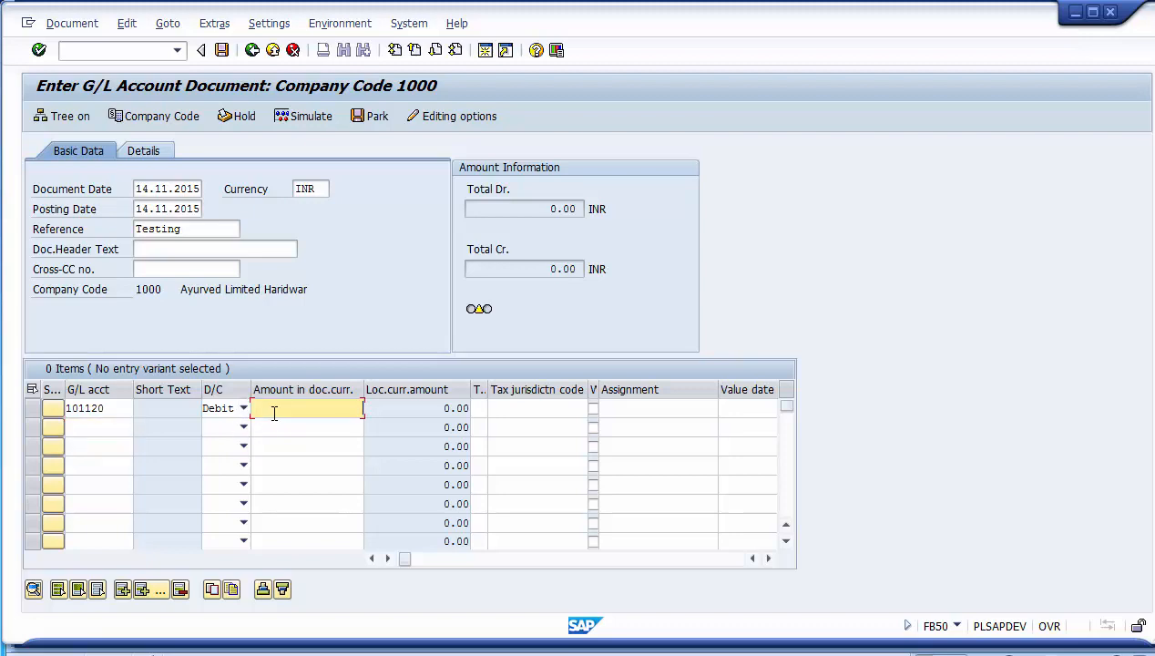
type("8000")
Widen the Company code column of the line item table until its full heading fits.
key("Tab")
key("Tab")
key("Tab")
key("Tab")
key("Tab")
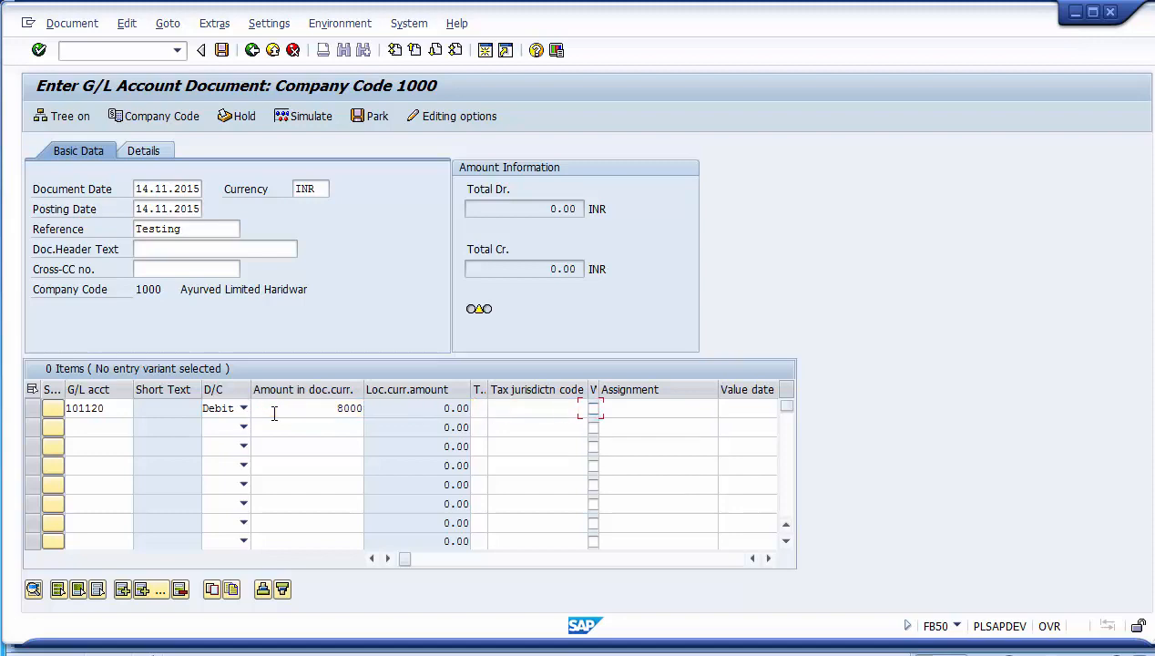
key("Tab")
key("Tab")
key("Tab")
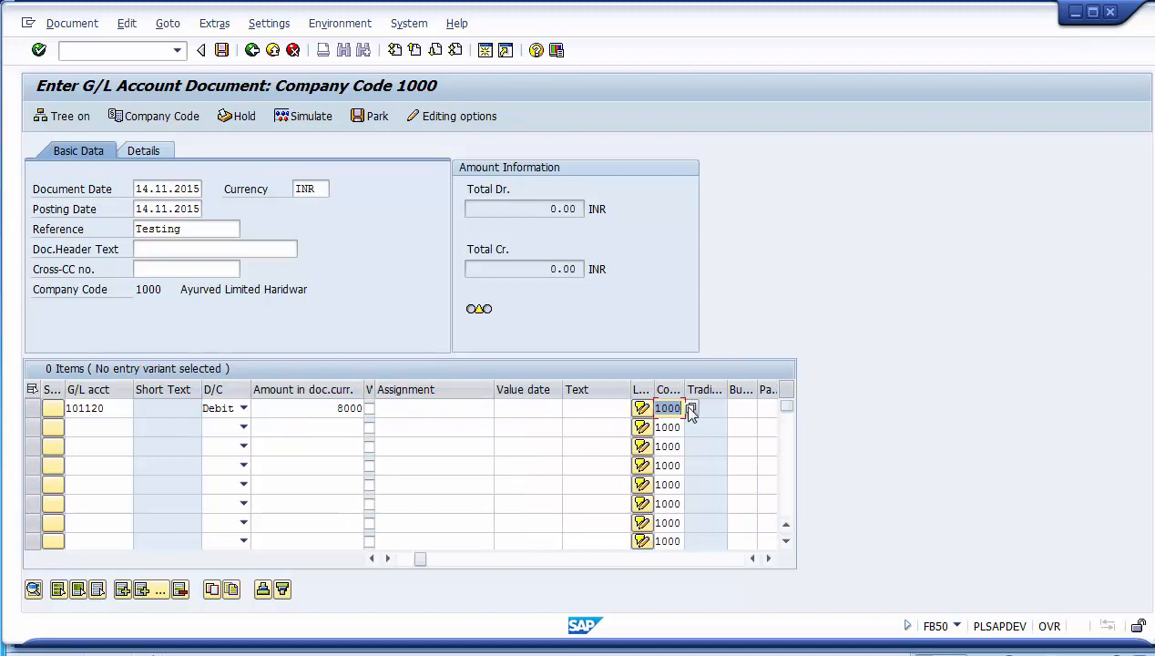
left_click_drag(687, 393, 723, 393)
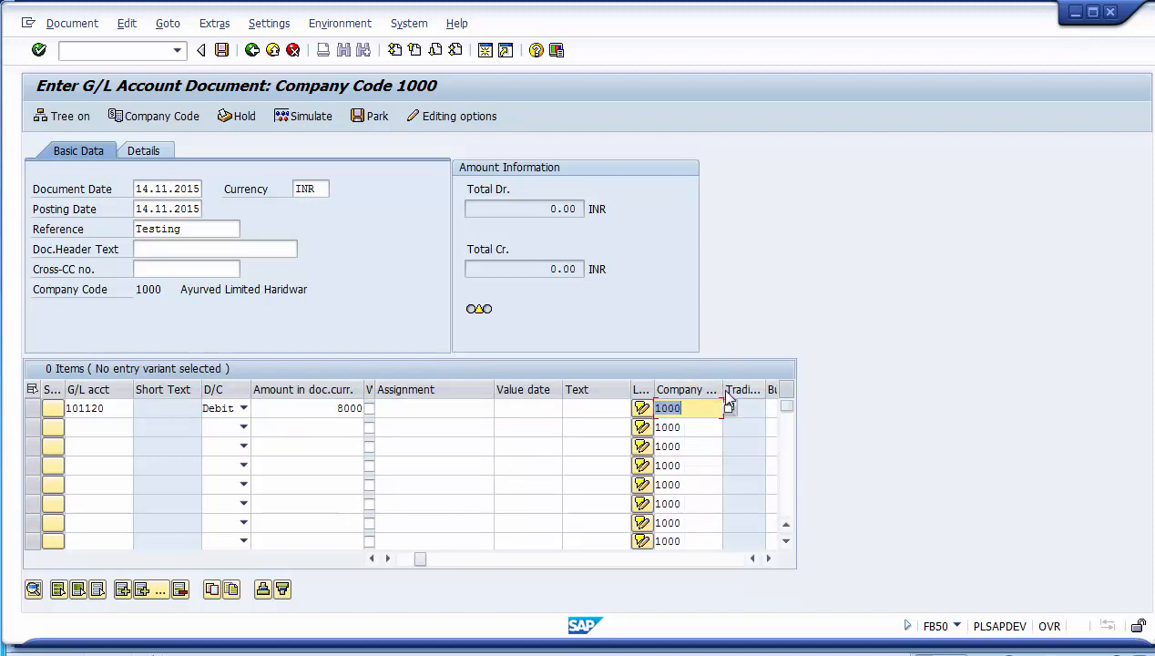
left_click_drag(726, 398, 652, 407)
left_click(721, 408)
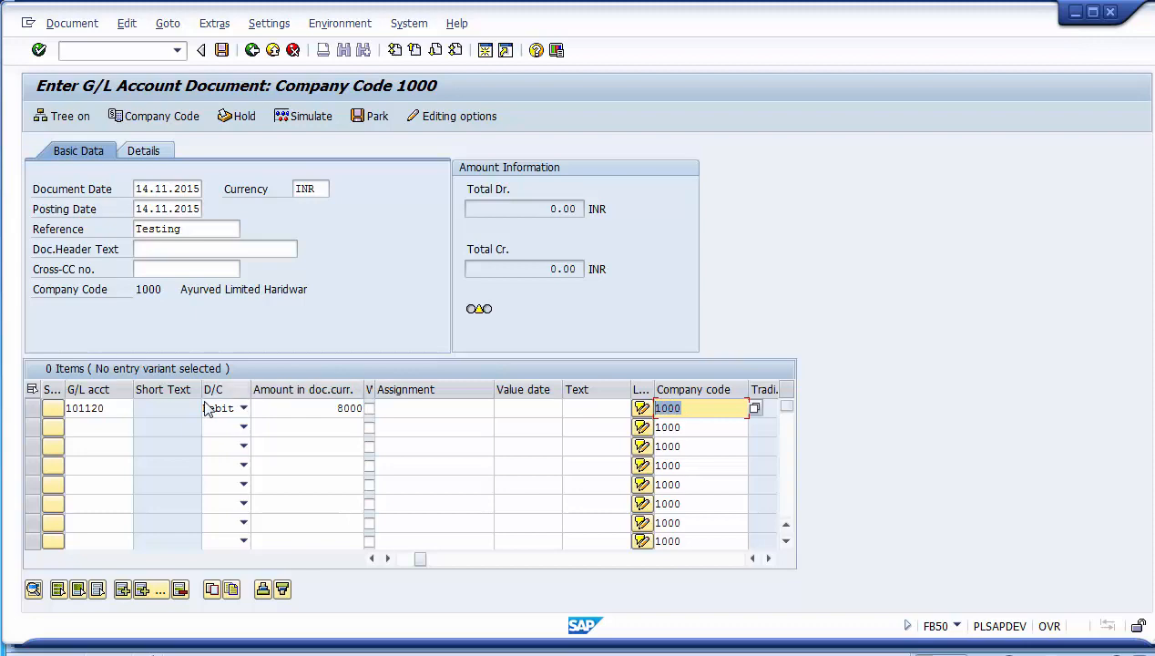
Enter 101931 as the G/L account of the second line item.
left_click_drag(111, 407, 45, 408)
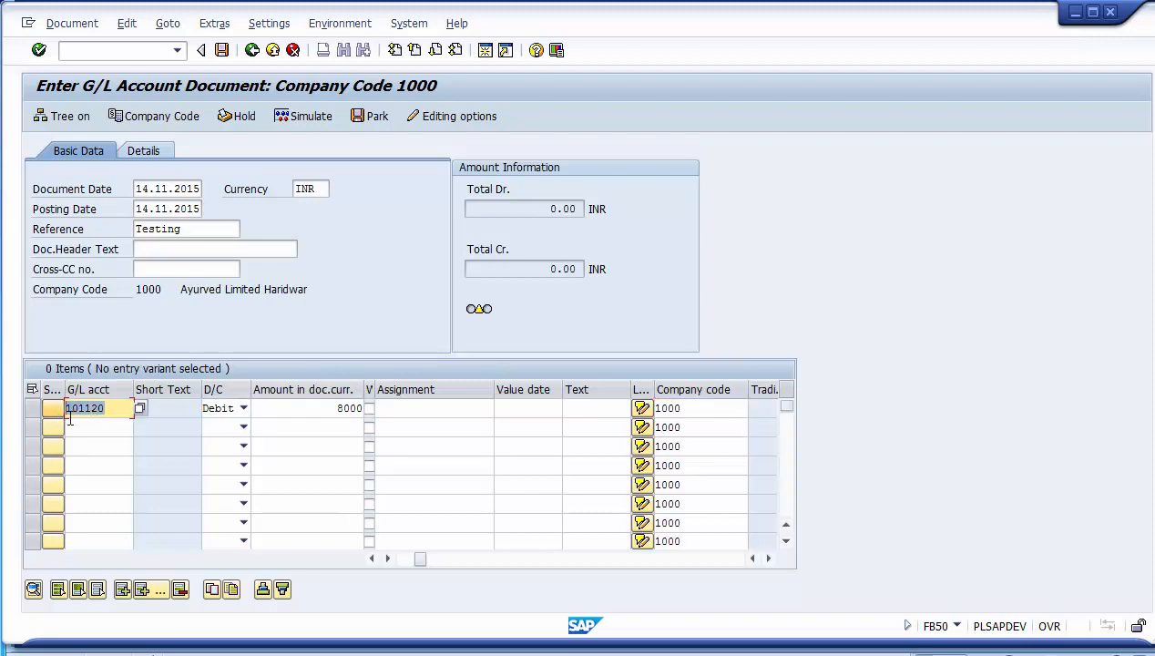
left_click(85, 425)
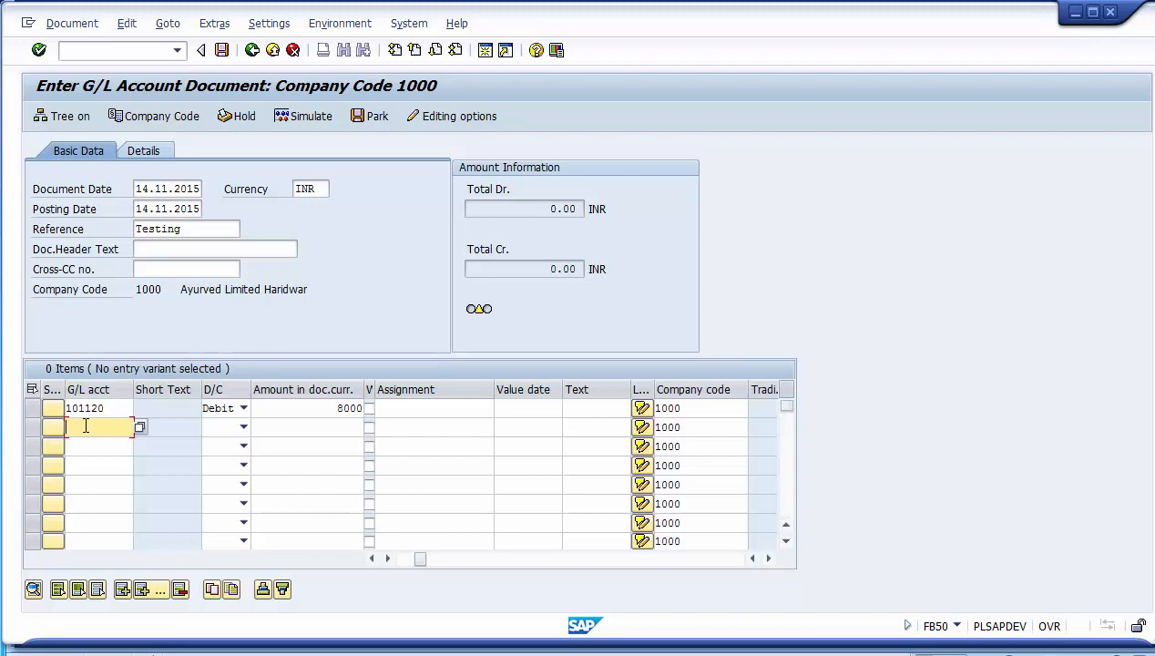
type("101031831")
key("Tab")
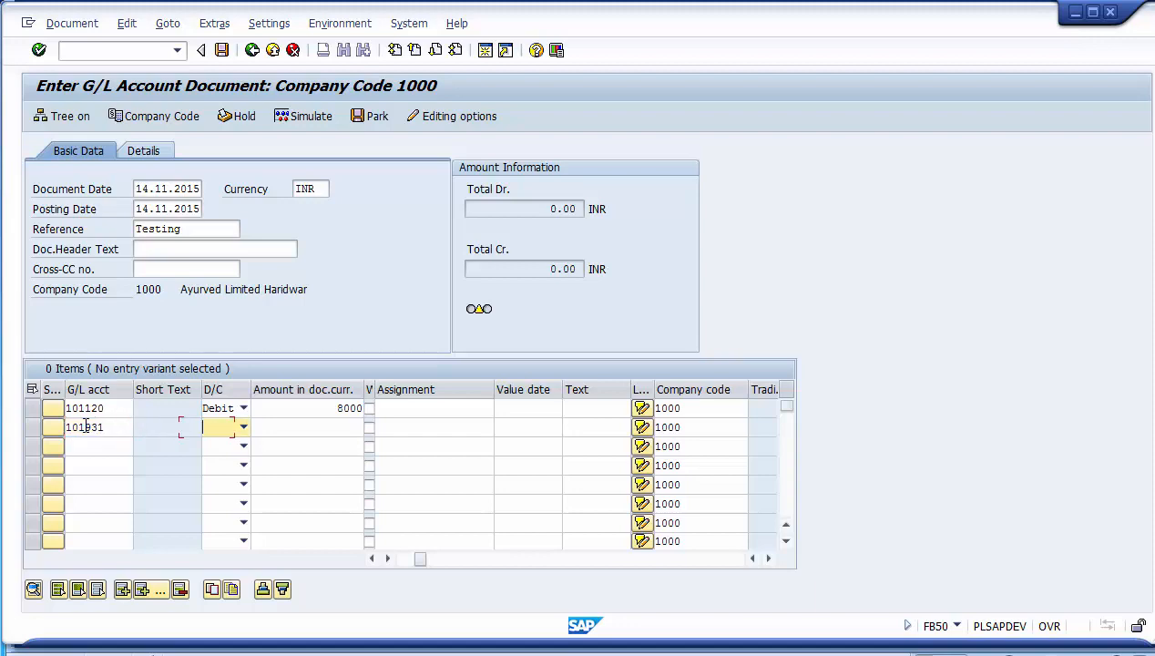
Make the second line item a credit with an amount of 8000.
left_click(220, 434)
left_click(217, 457)
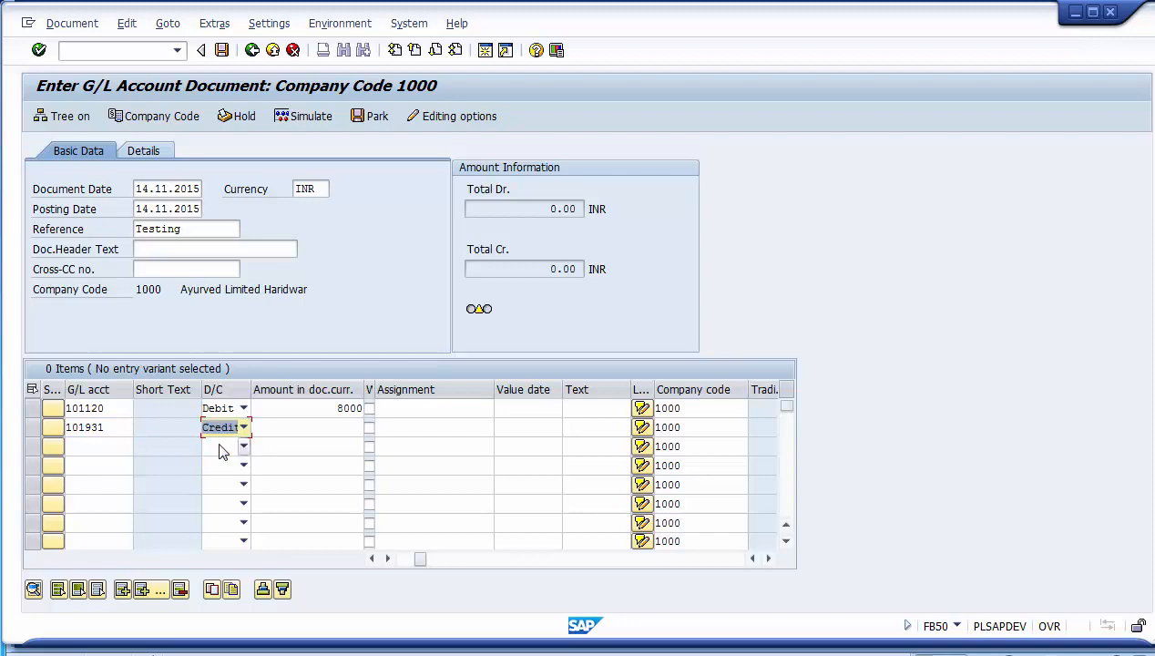
left_click(345, 425)
type("8000")
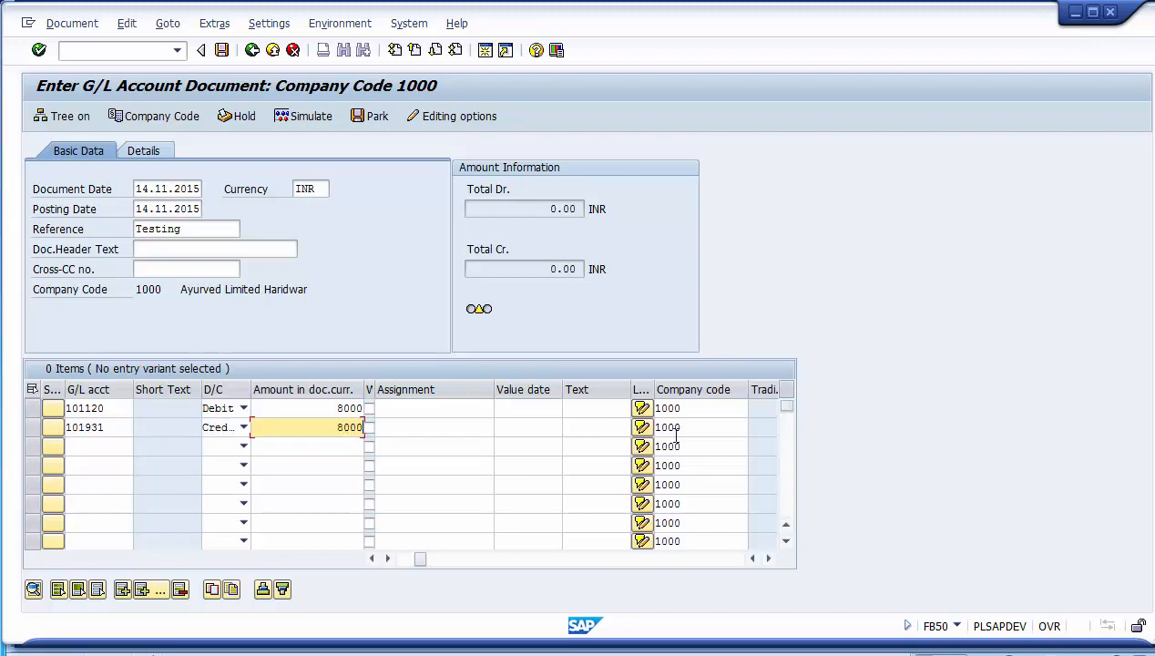
Set the company code of the second line item to 1200.
left_click(695, 432)
key("BackSpace")
key("BackSpace")
key("BackSpace")
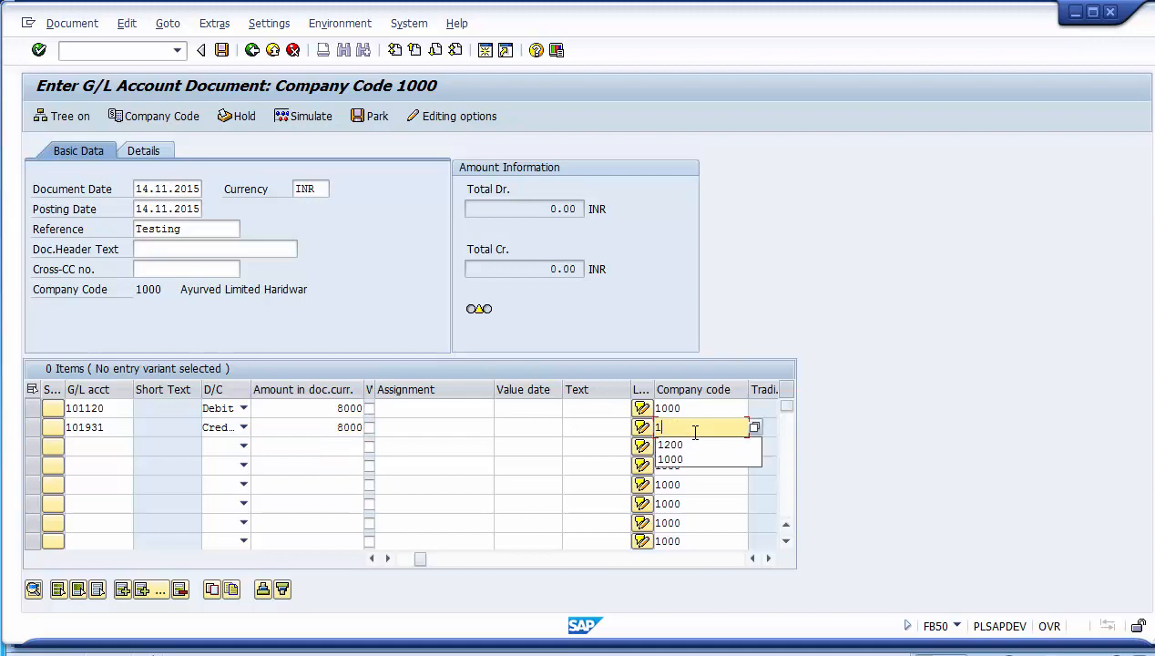
key("Down")
key("Return")
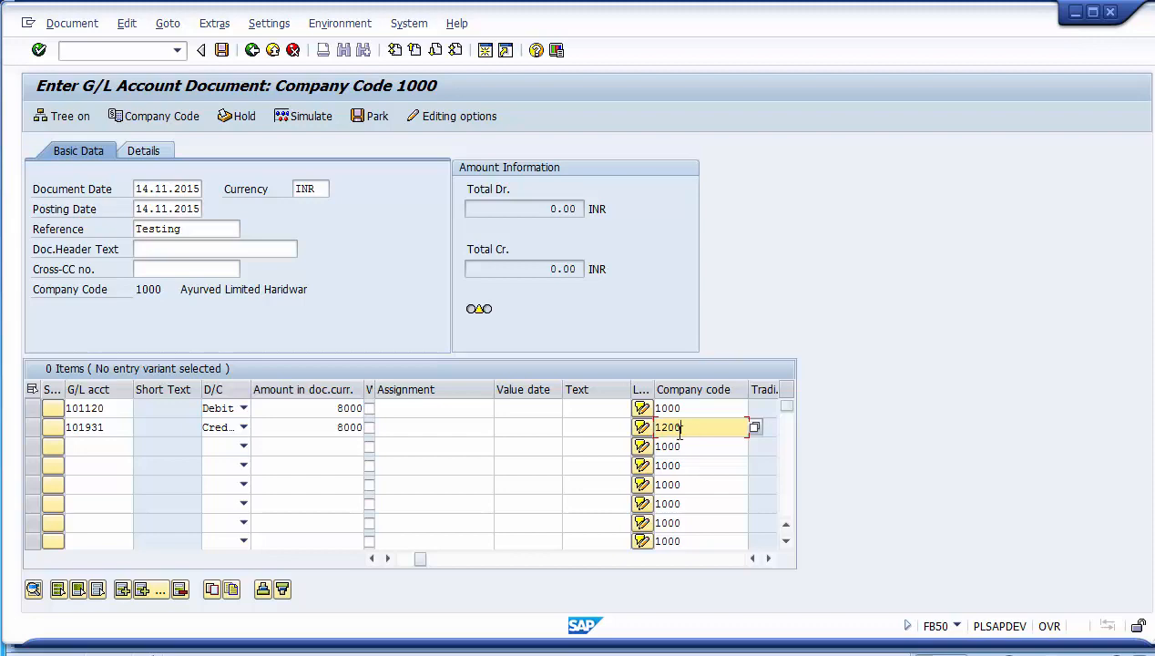
Try to simulate the document, and enter Test as its header text.
left_click(308, 120)
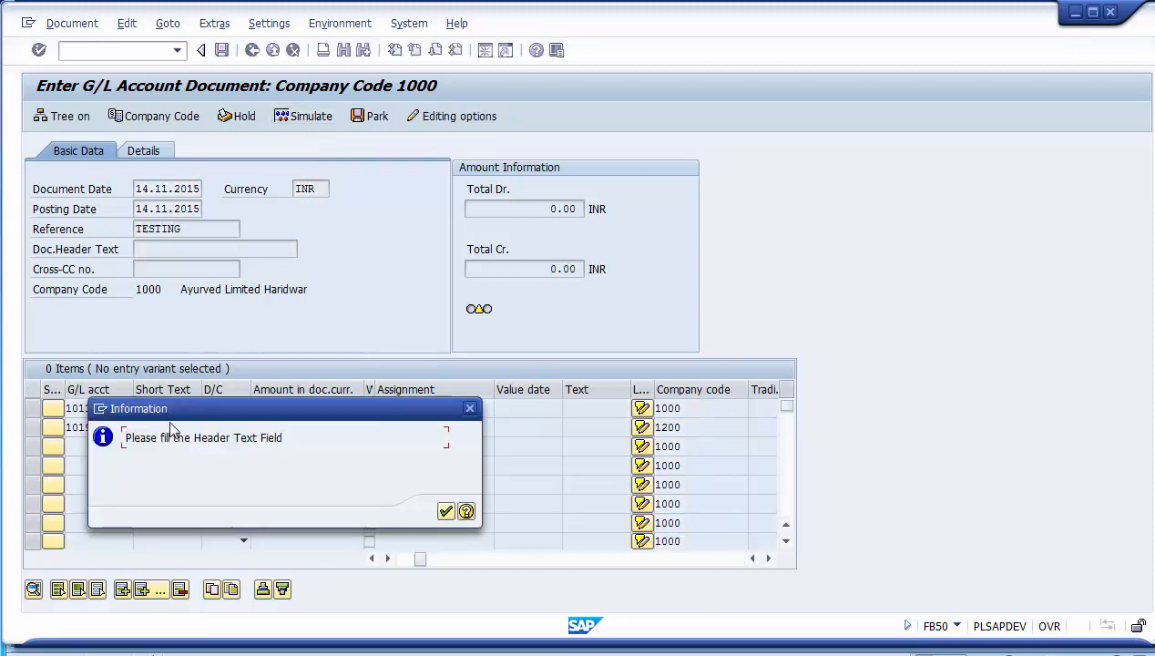
left_click(445, 511)
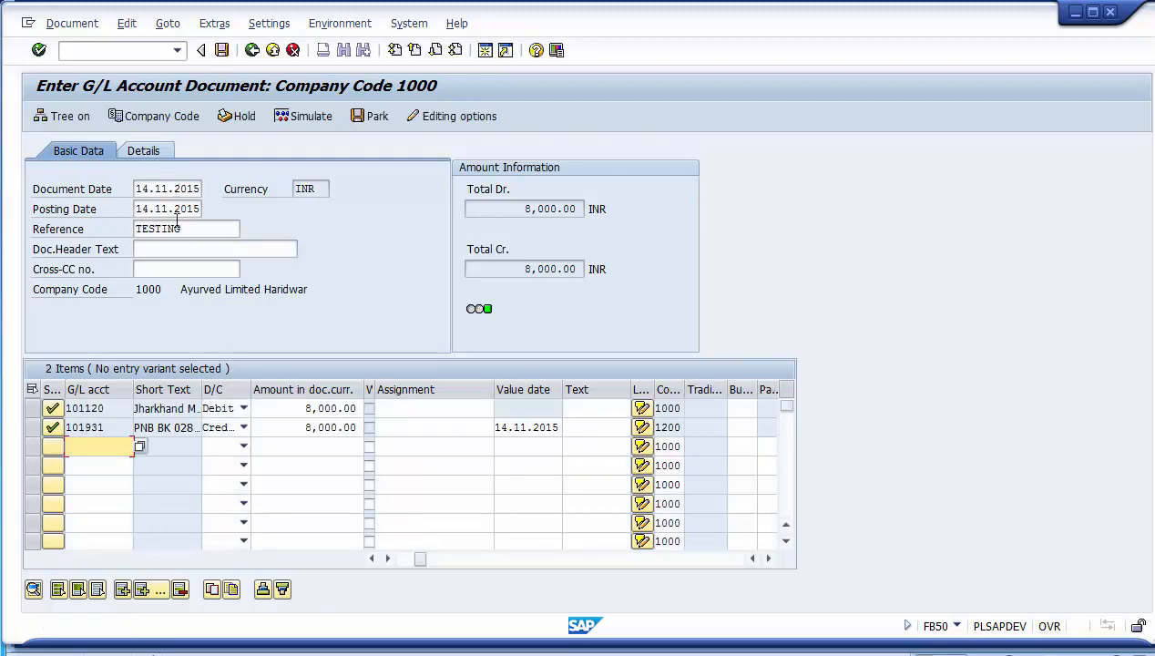
left_click(168, 248)
type("Test")
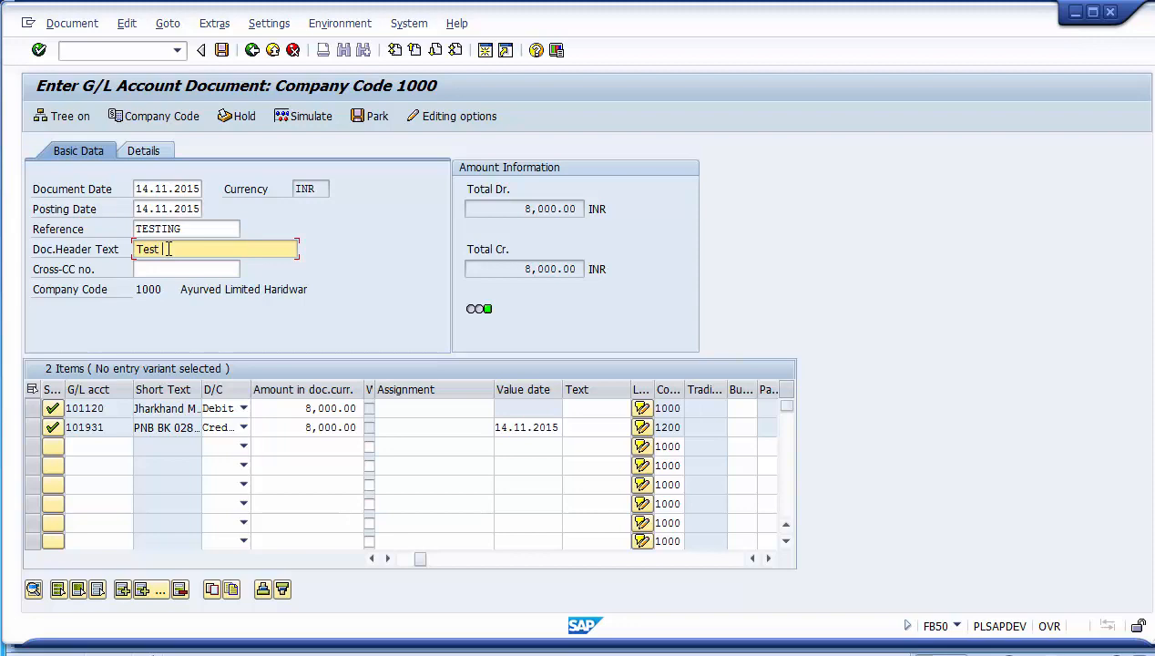
Enter test as the item text of both the debit and the credit line.
left_click(304, 118)
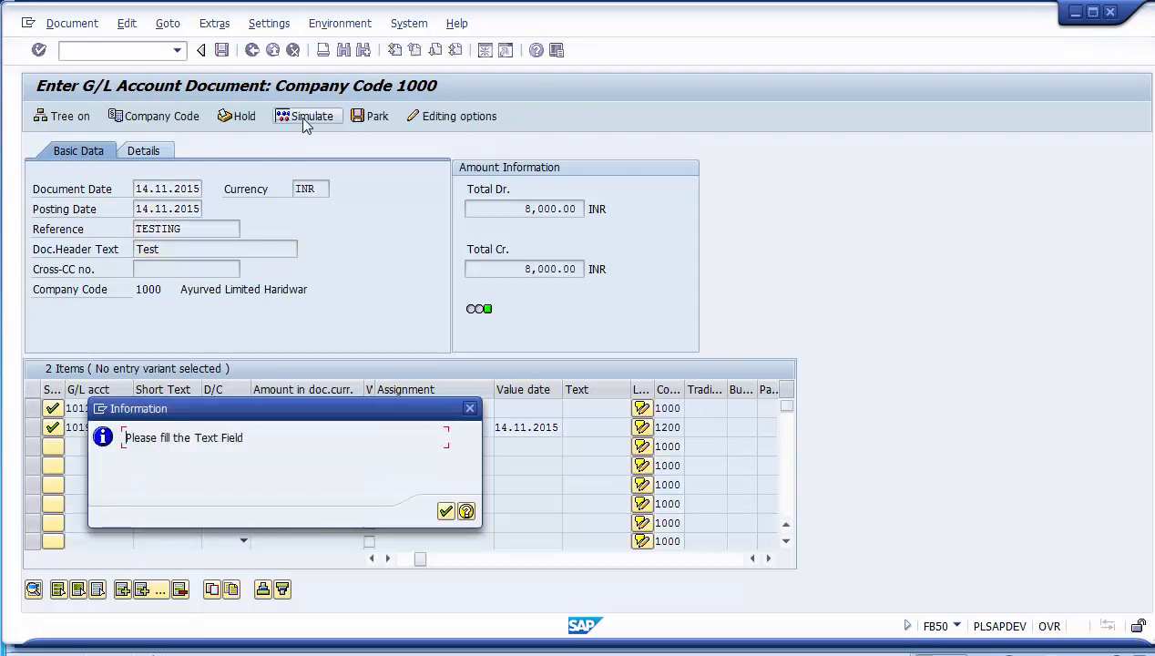
key("Return")
left_click(605, 407)
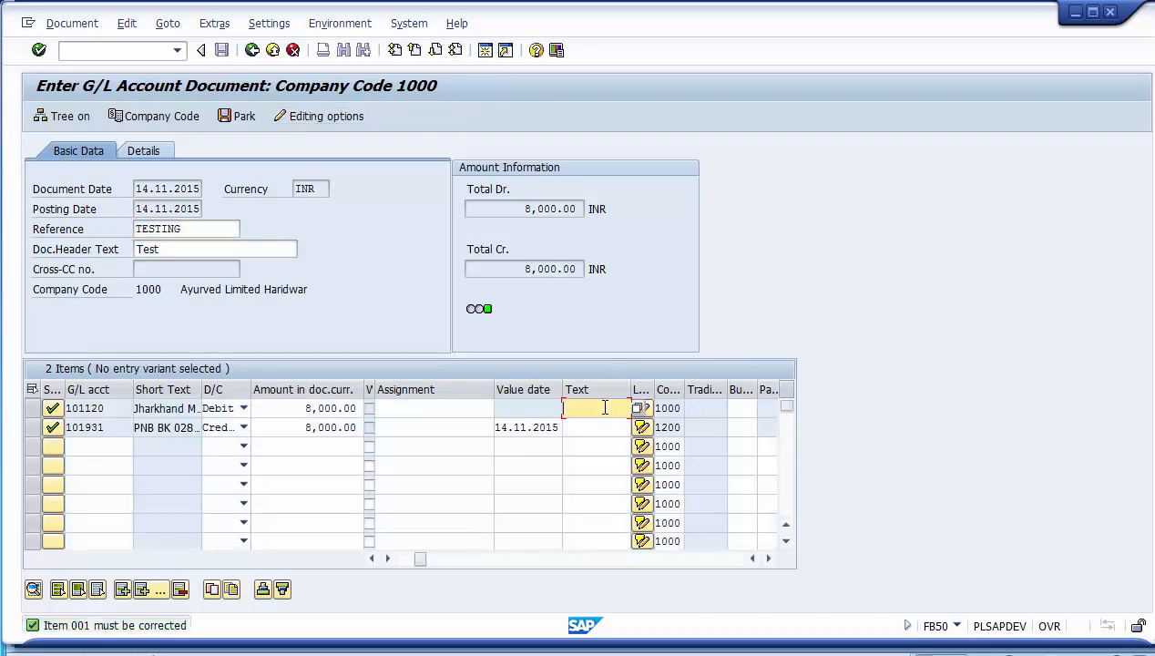
type("test")
key("Down")
type("test")
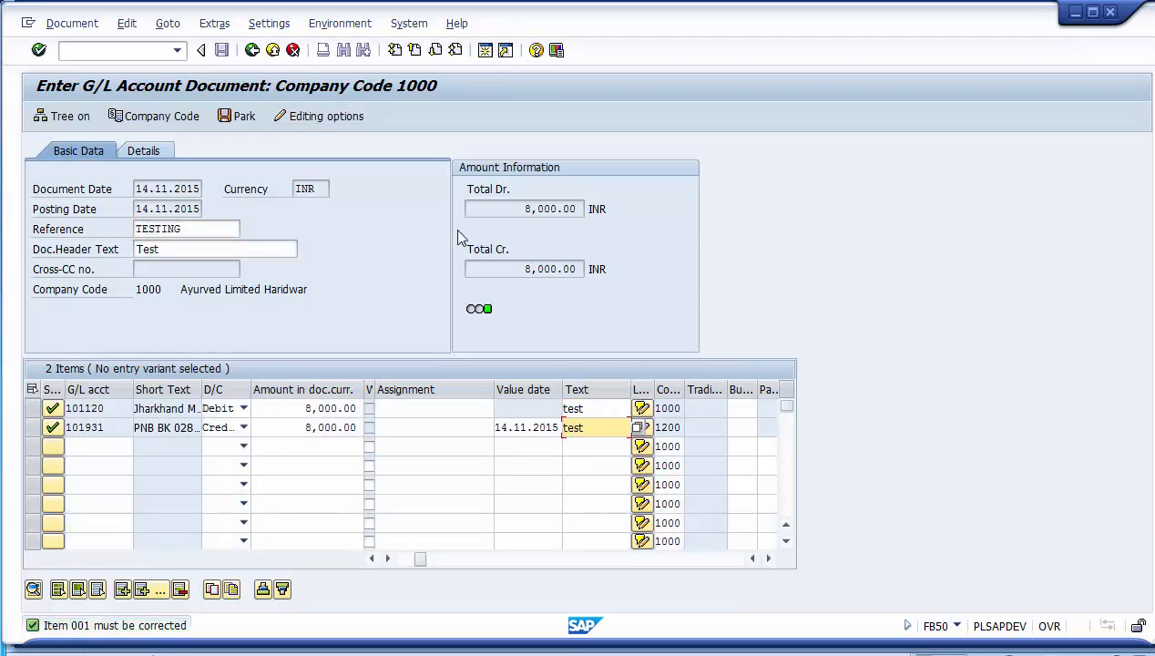
Simulate the G/L document to show its overview with the generated line items.
left_click(72, 23)
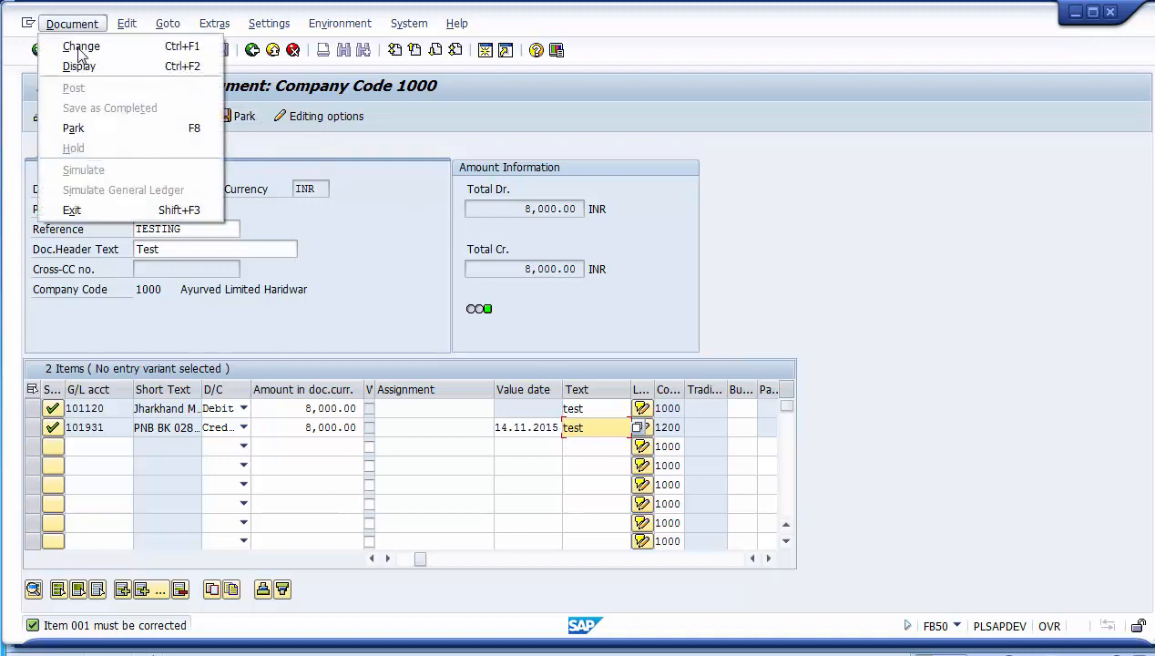
key("Escape")
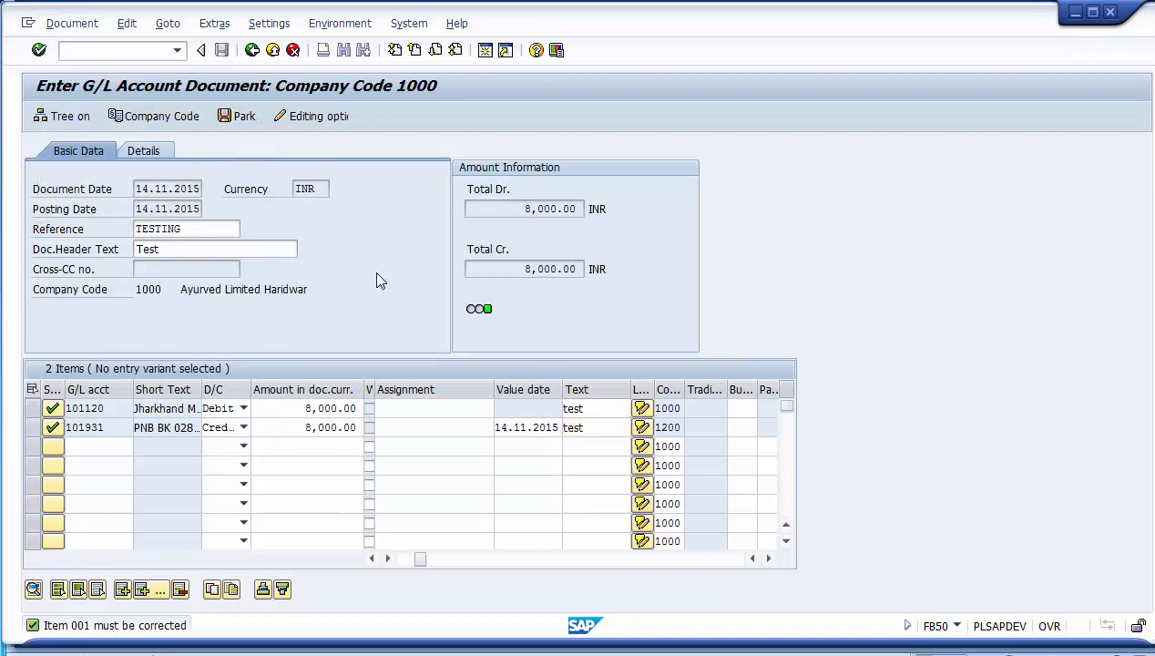
key("Return")
left_click(308, 121)
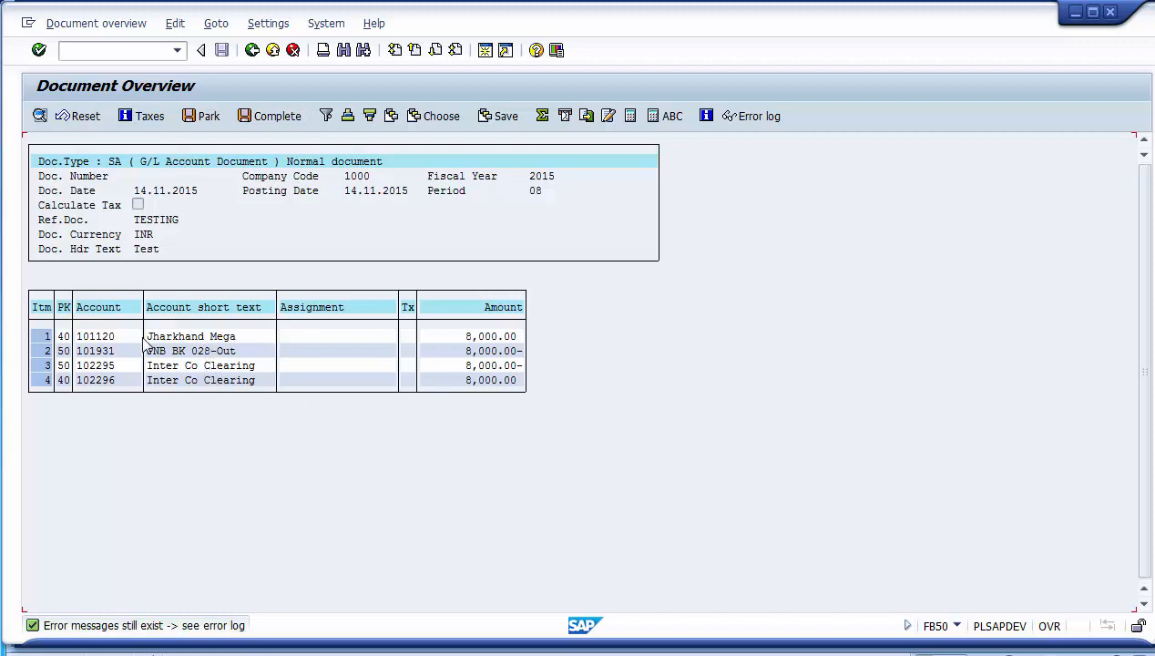
Examine the posting keys, accounts and inter-company clearing lines in the simulated document.
left_click(182, 337)
left_click(166, 354)
left_click(124, 380)
left_click(69, 383)
left_click(84, 367)
left_click(83, 369)
left_click(89, 369)
left_click(94, 369)
left_click(100, 369)
left_click(152, 370)
left_click(175, 369)
left_click(130, 367)
left_click(124, 383)
left_click(156, 386)
left_click(121, 363)
left_click(126, 382)
left_click(99, 339)
left_click(107, 337)
left_click(105, 367)
left_click(124, 380)
left_click(117, 351)
Return to the document entry and check the G/L accounts and company codes of both line items.
left_click(252, 50)
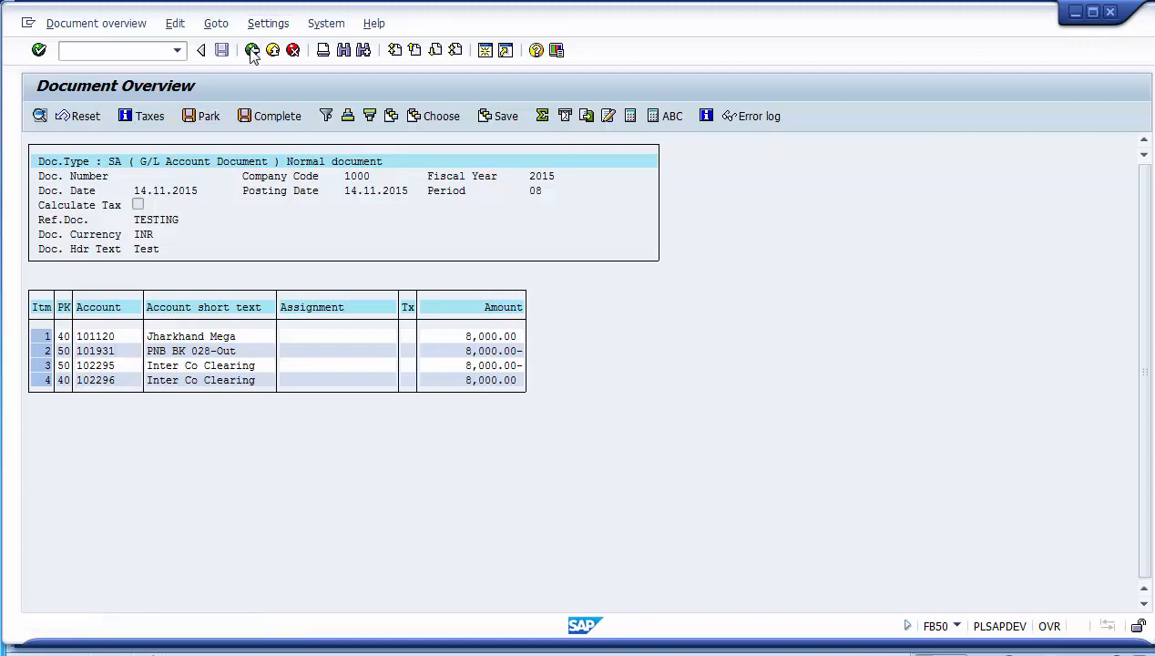
left_click(445, 440)
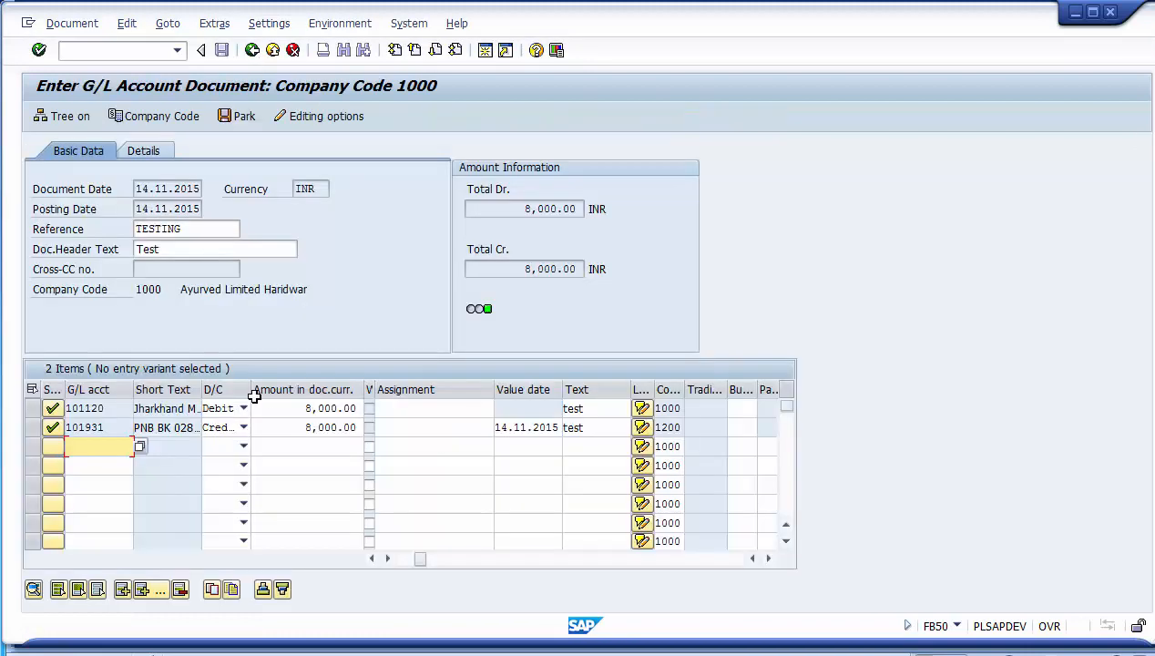
left_click(128, 425)
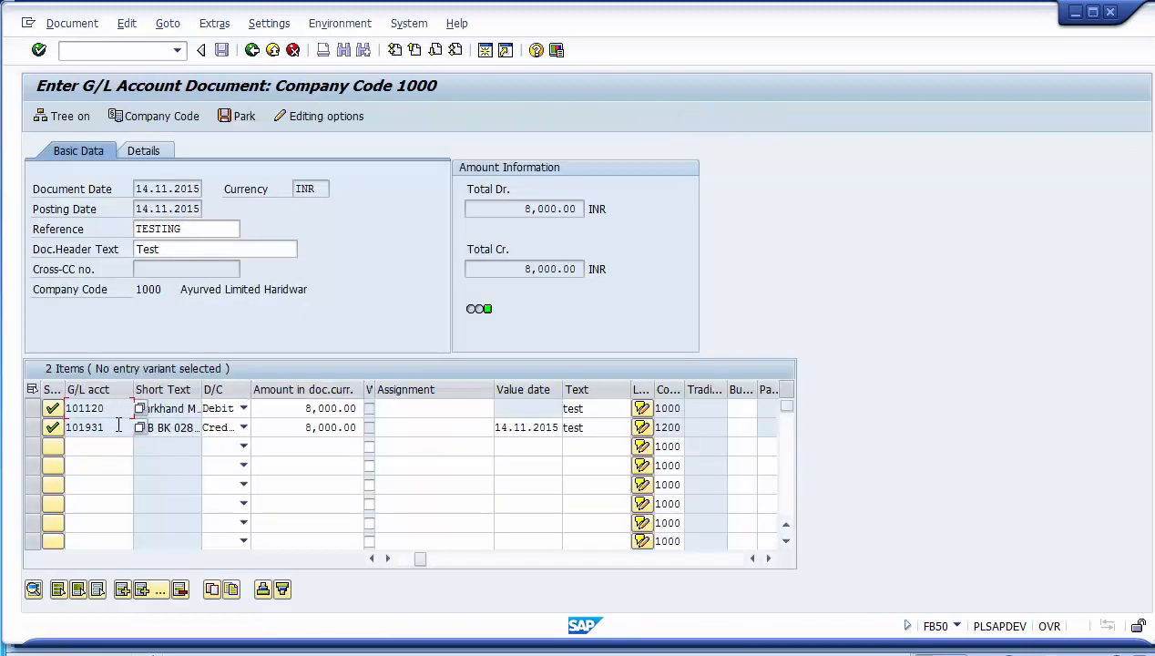
left_click_drag(116, 407, 76, 426)
left_click(662, 408)
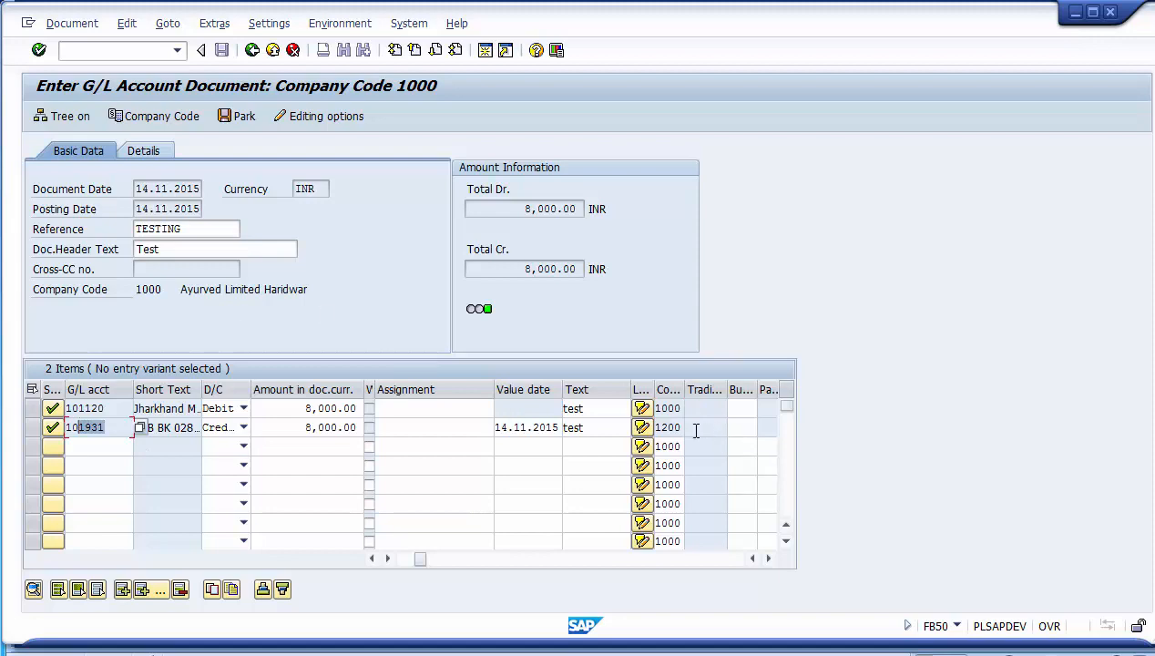
left_click_drag(682, 427, 652, 427)
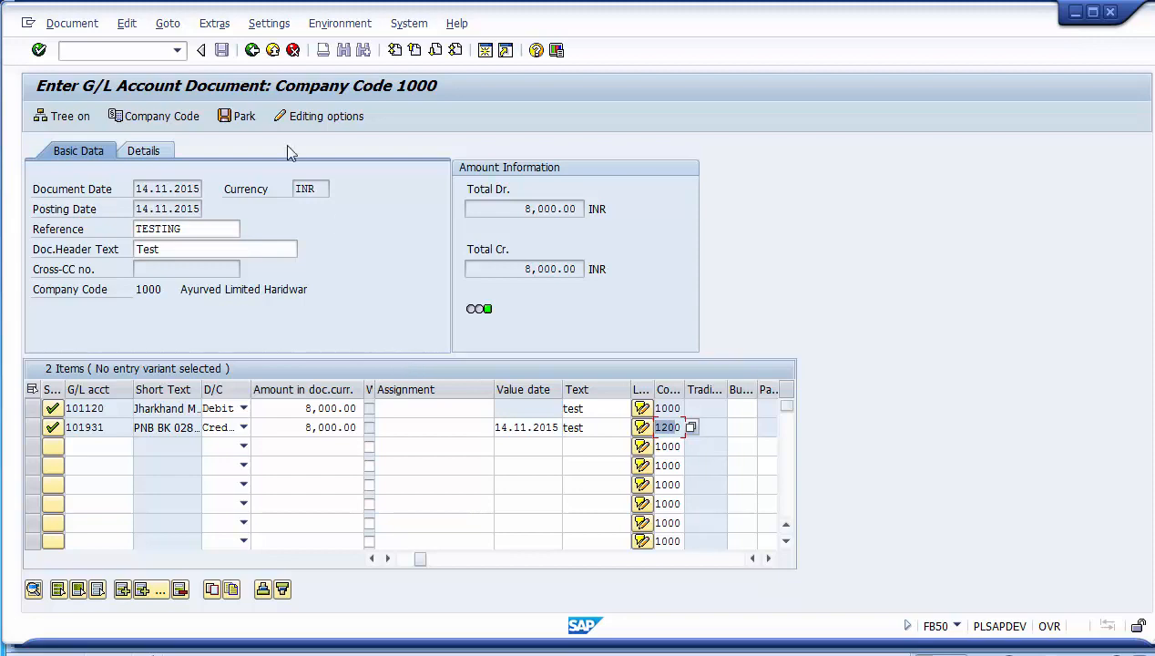
Simulate the document again with Test11 as its header text, and post it.
key("Return")
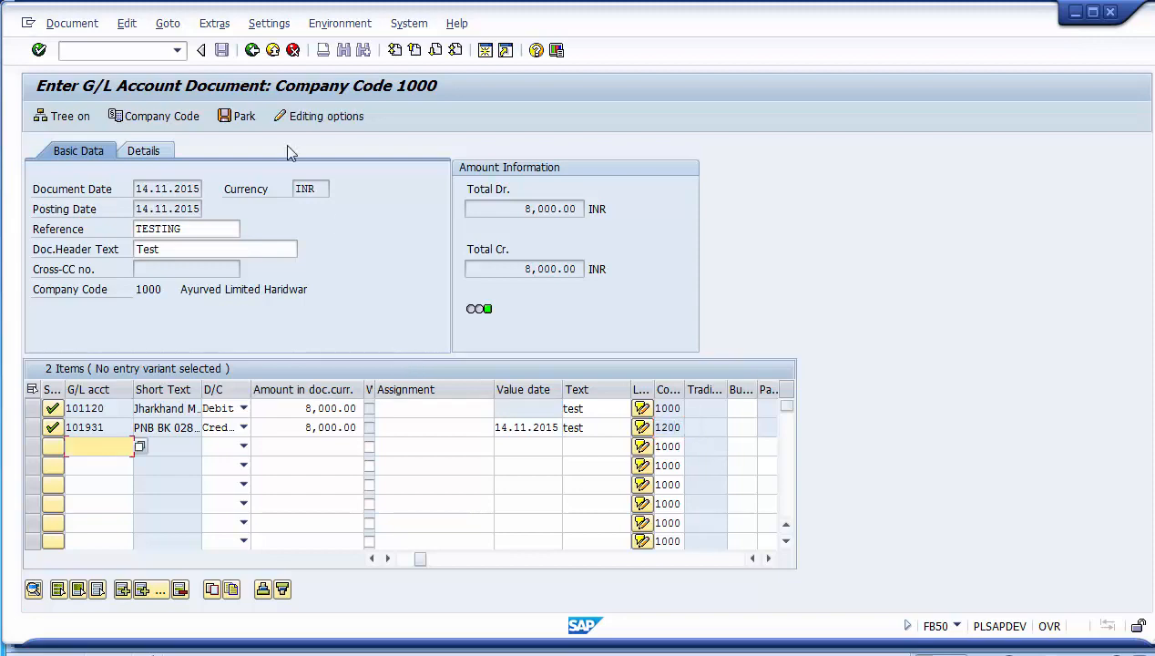
left_click(65, 24)
left_click(338, 255)
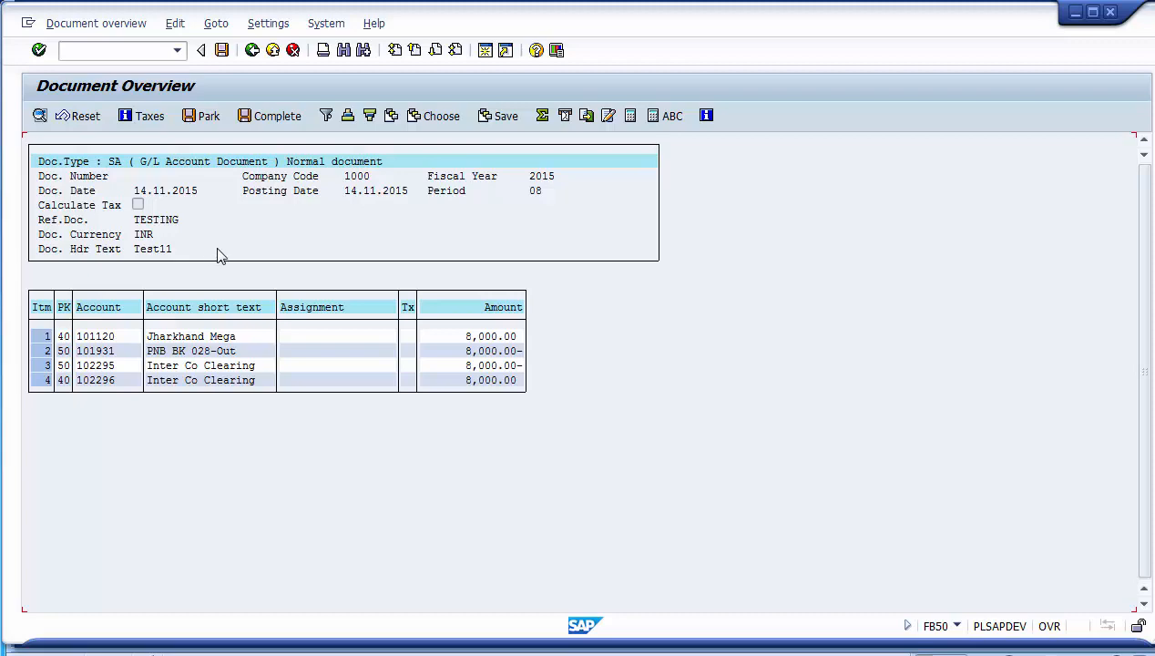
left_click(221, 50)
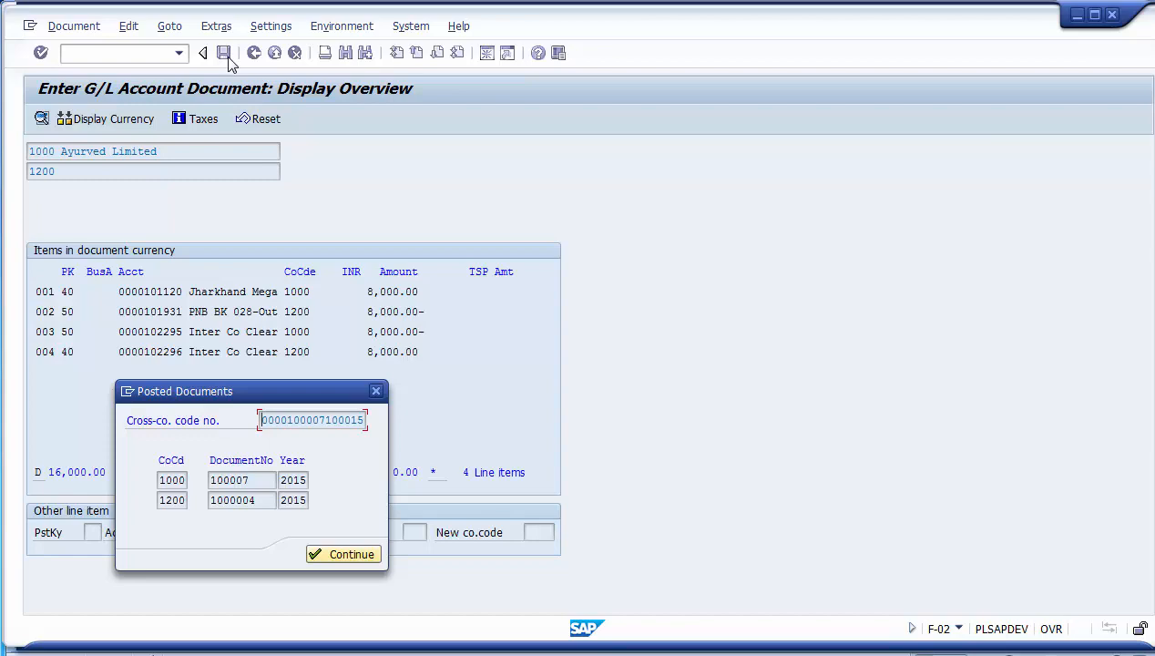
Examine the cross-company code number and the document numbers posted in company codes 1000 and 1200.
left_click_drag(241, 402, 225, 223)
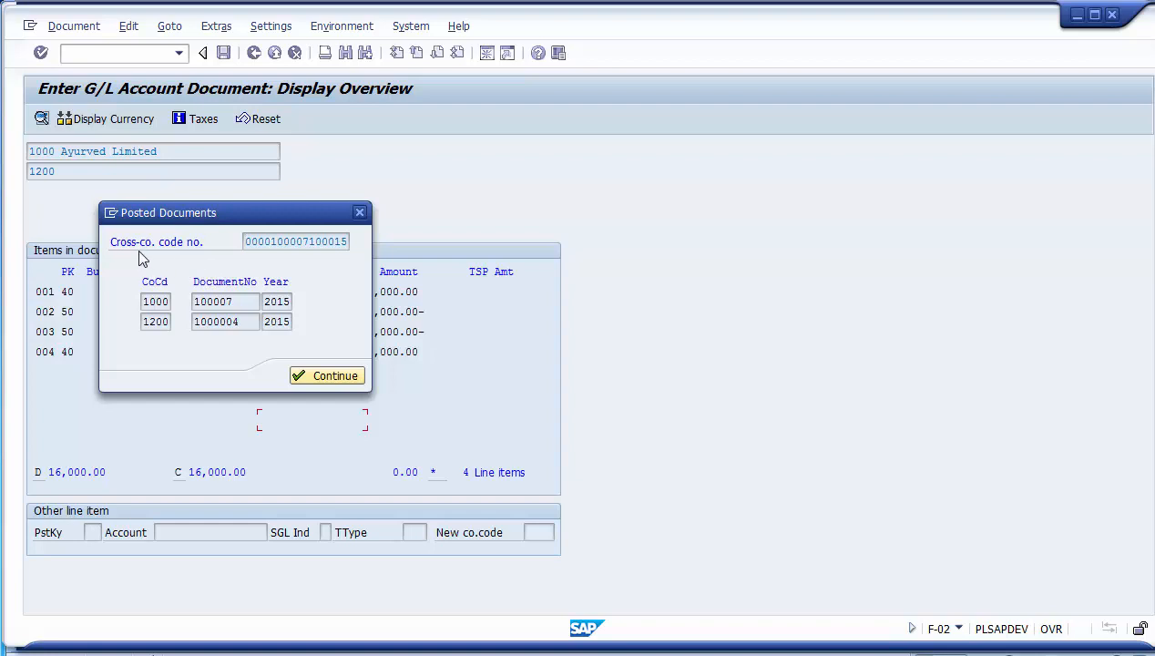
left_click_drag(243, 241, 305, 240)
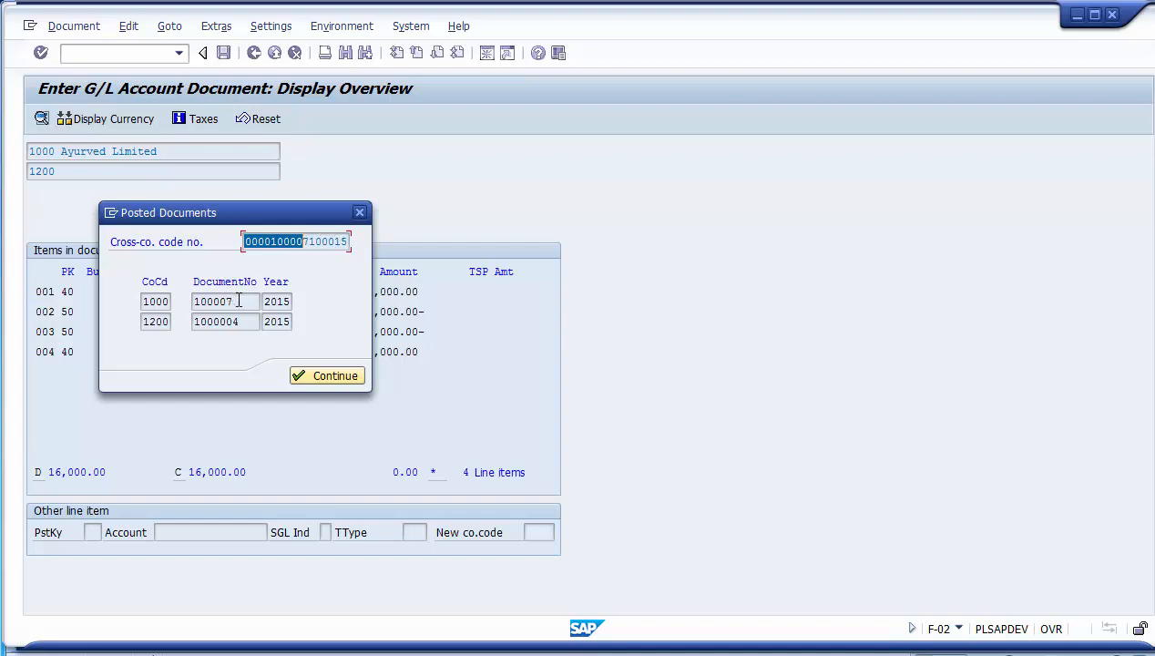
left_click_drag(145, 302, 189, 303)
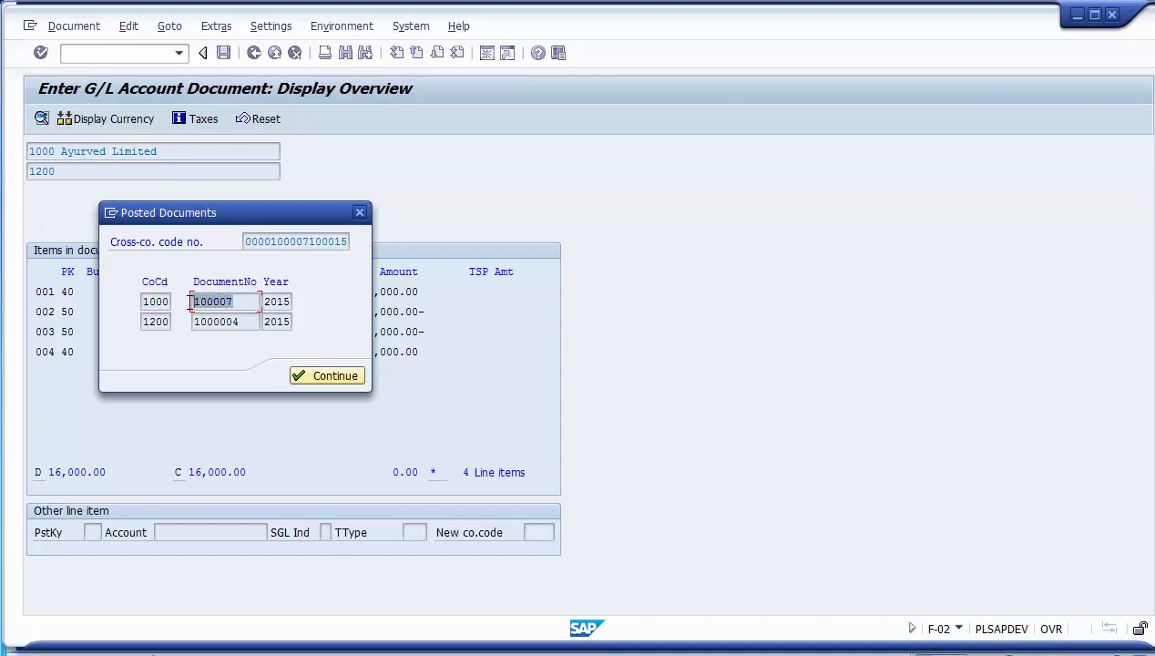
left_click(240, 302)
left_click_drag(143, 321, 175, 321)
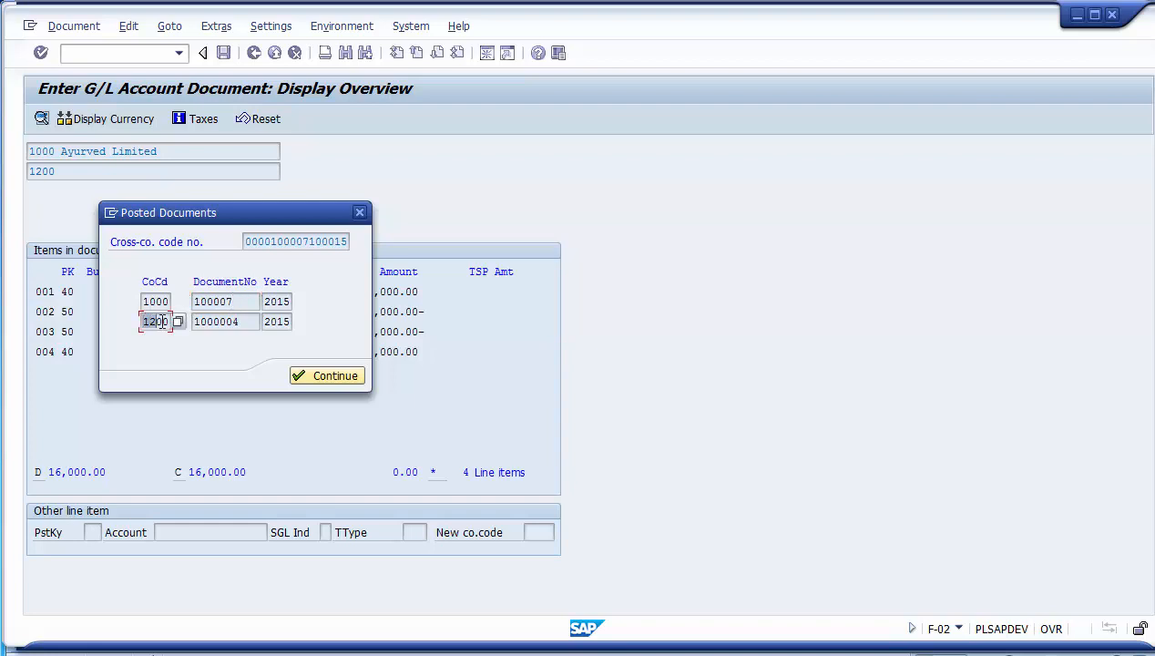
left_click(248, 322)
mouse_move(247, 321)
left_mouse_down()
mouse_move(214, 325)
mouse_move(244, 324)
left_mouse_up()
left_click_drag(170, 216, 438, 87)
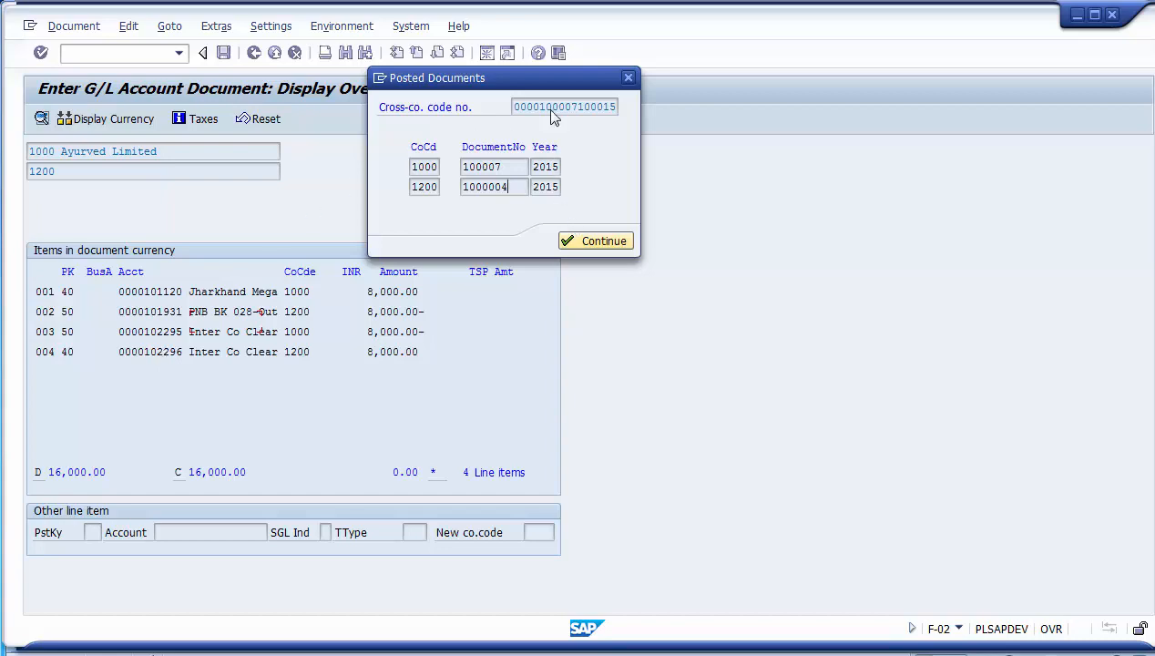
left_click_drag(501, 82, 232, 293)
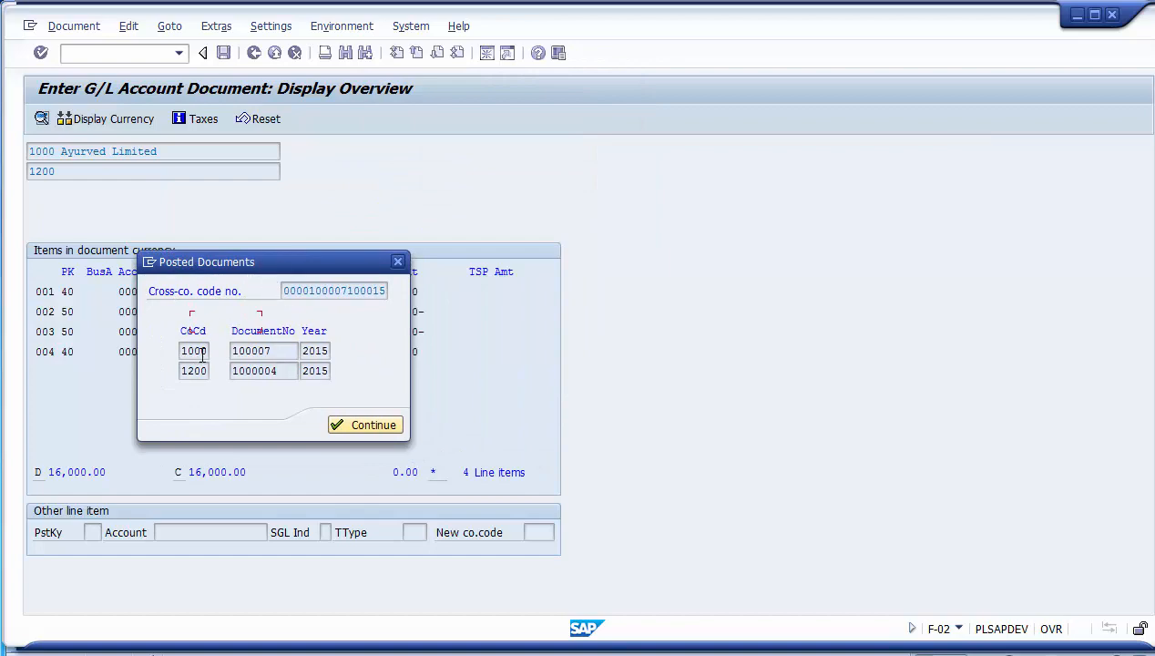
Close the list of posted documents and check the Unit Testing - Purchase slide in PowerPoint.
left_click(359, 427)
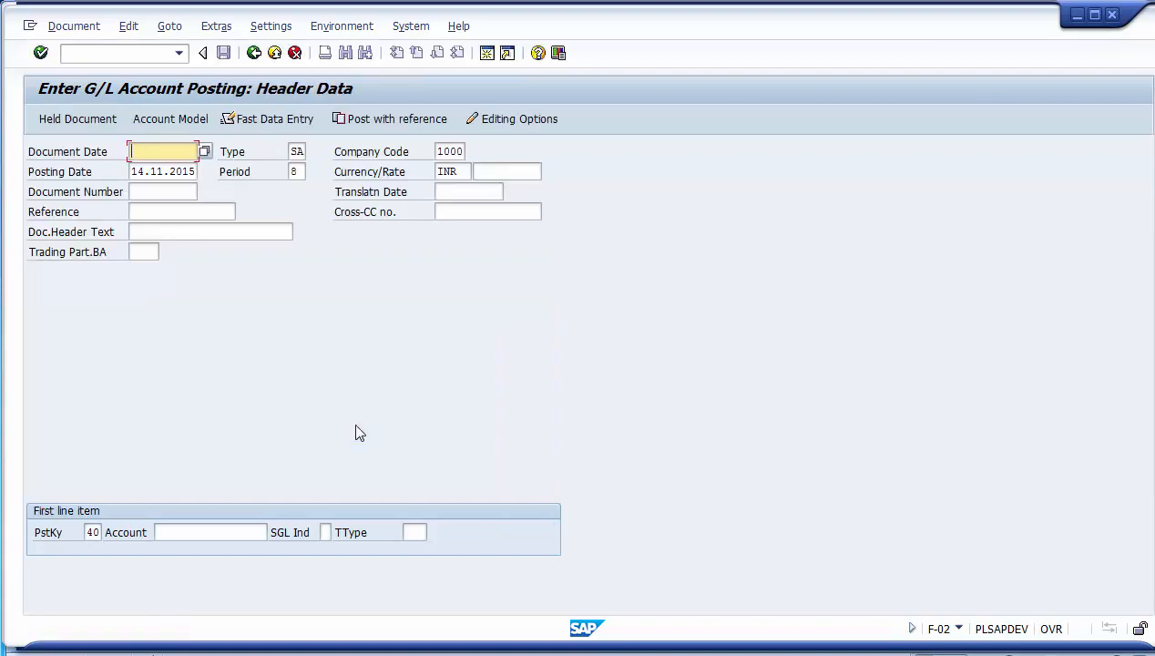
left_click(274, 53)
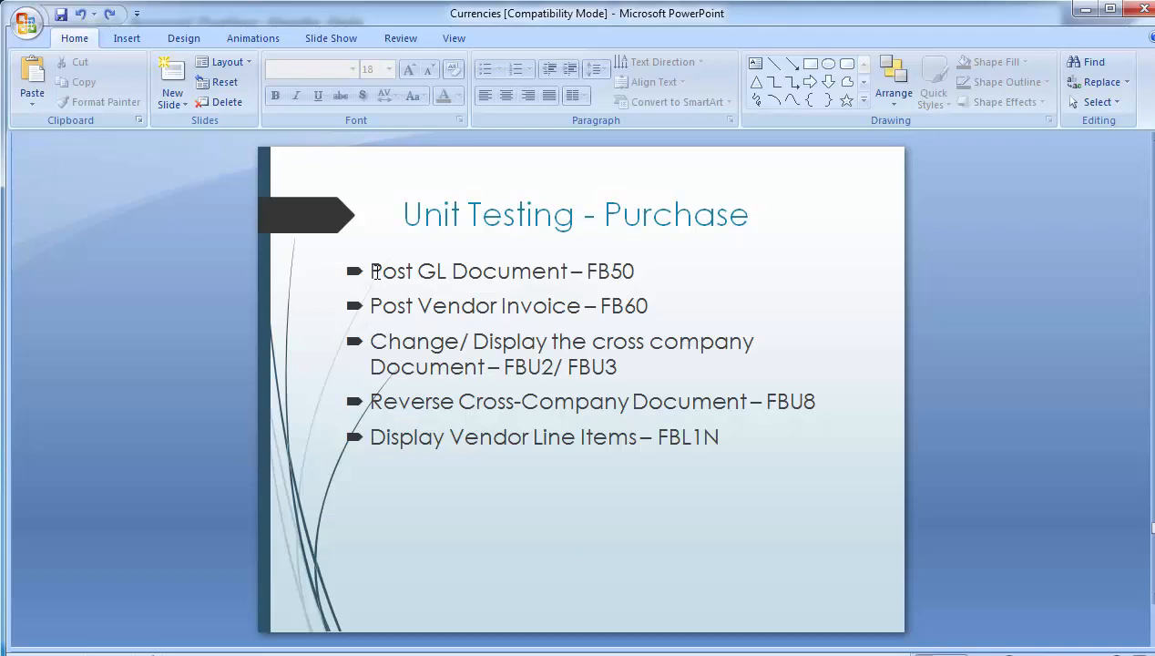
left_click(632, 273)
left_click(224, 306)
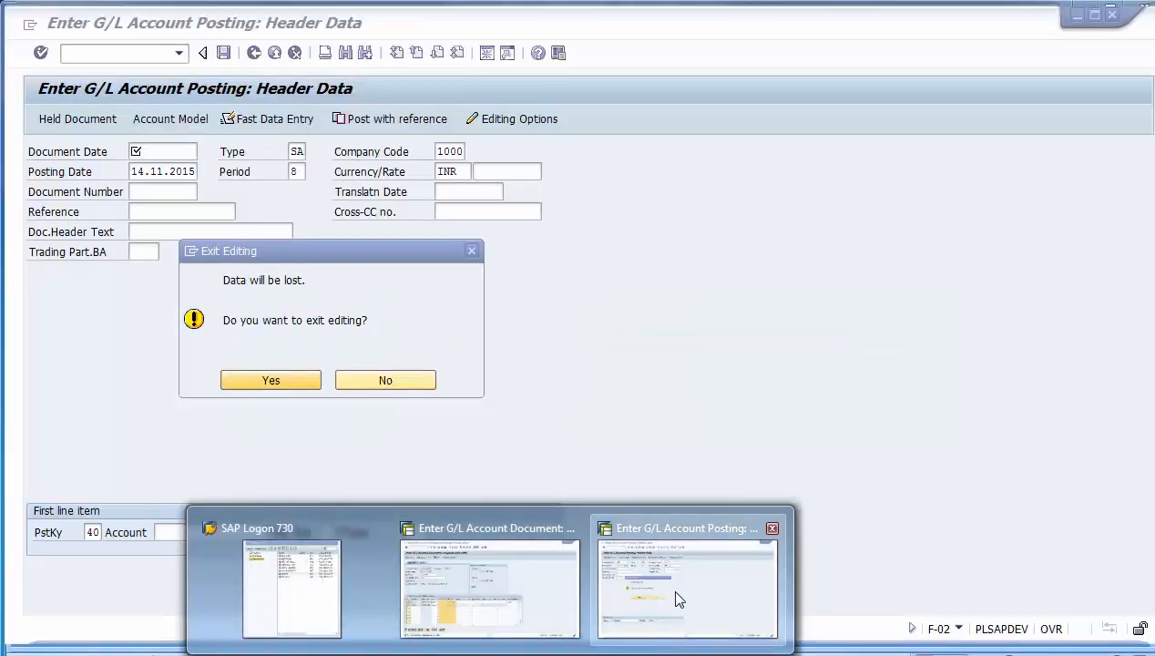
Switch back to SAP, exit the G/L posting screen without saving, and start transaction FBU3.
left_click(674, 596)
left_click(293, 382)
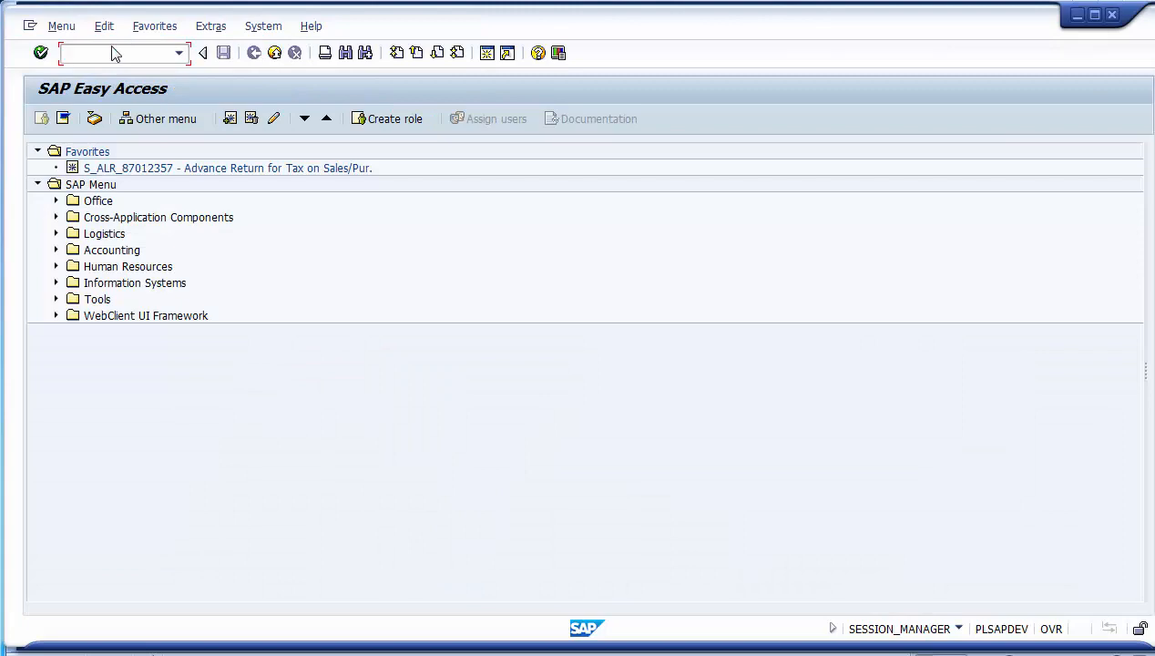
type("fbu3")
key("Return")
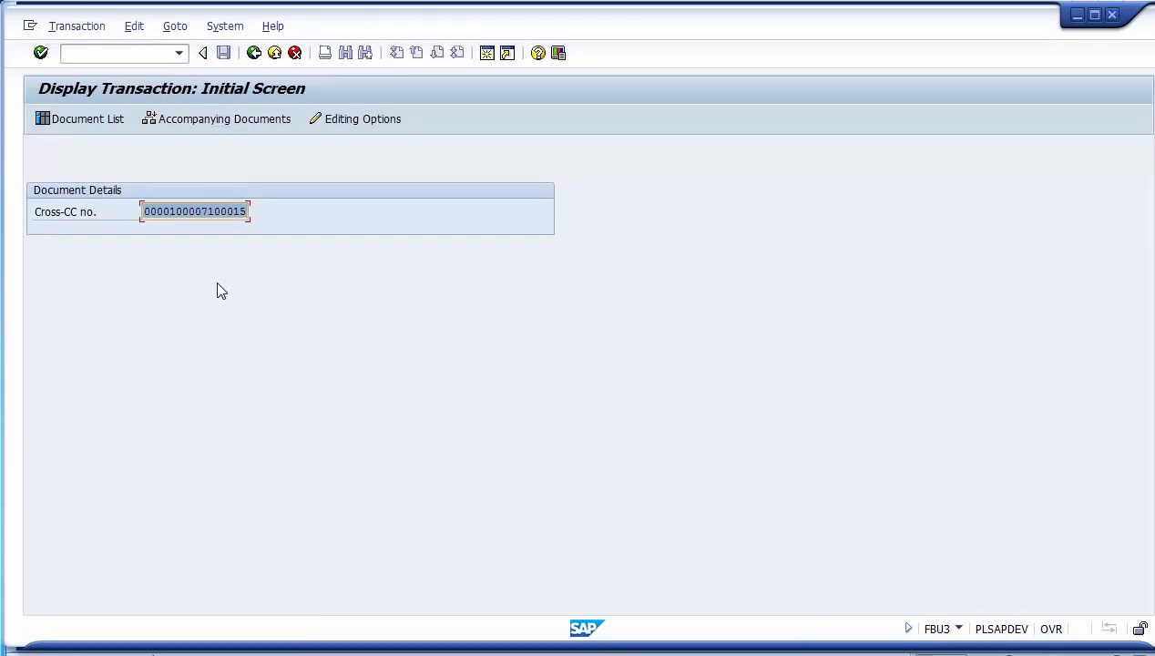
Examine how the Cross-CC number is composed of document number, company code and fiscal year.
left_click(155, 214)
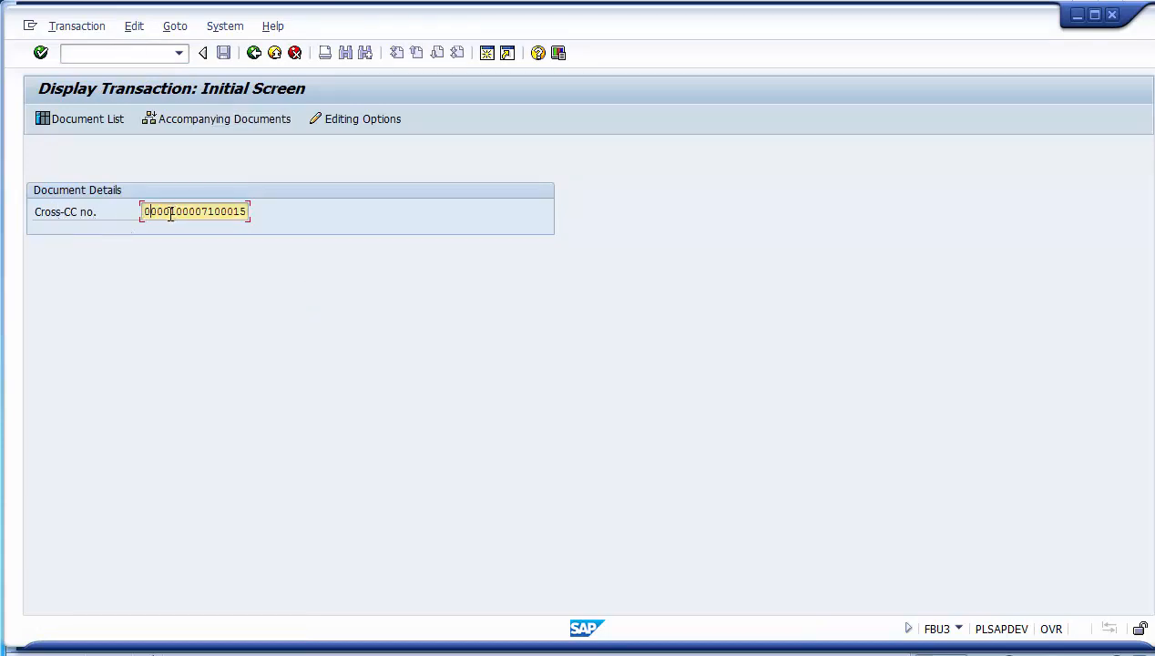
left_click_drag(169, 211, 209, 211)
left_click_drag(144, 211, 260, 207)
left_click(170, 211)
left_click_drag(169, 211, 210, 210)
left_click_drag(208, 211, 234, 211)
left_click(235, 211)
left_click(235, 211)
key("Left")
key("Left")
key("Left")
key("Left")
key("Left")
key("Left")
key("Left")
key("Left")
key("Left")
key("Left")
key("Left")
key("Left")
key("Left")
key("Left")
key("Left")
key("Right")
key("Right")
key("Right")
left_click_drag(169, 212, 207, 210)
left_click_drag(209, 211, 235, 212)
Display the cross-company transaction for the proposed Cross-CC number.
left_click_drag(143, 211, 246, 211)
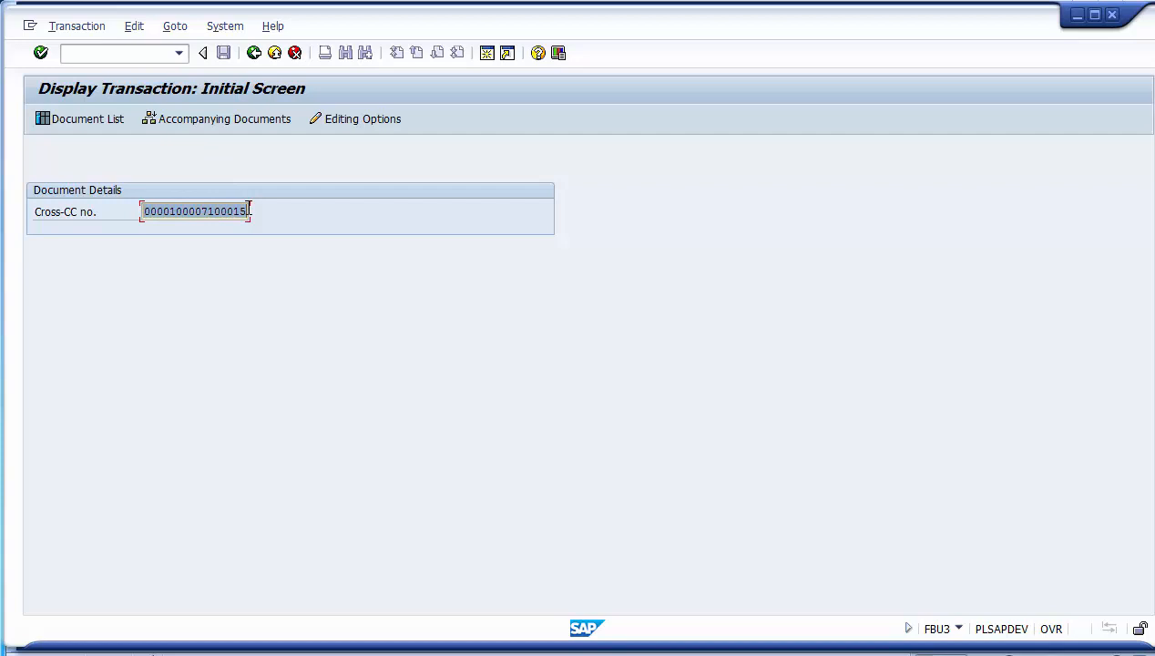
key("Return")
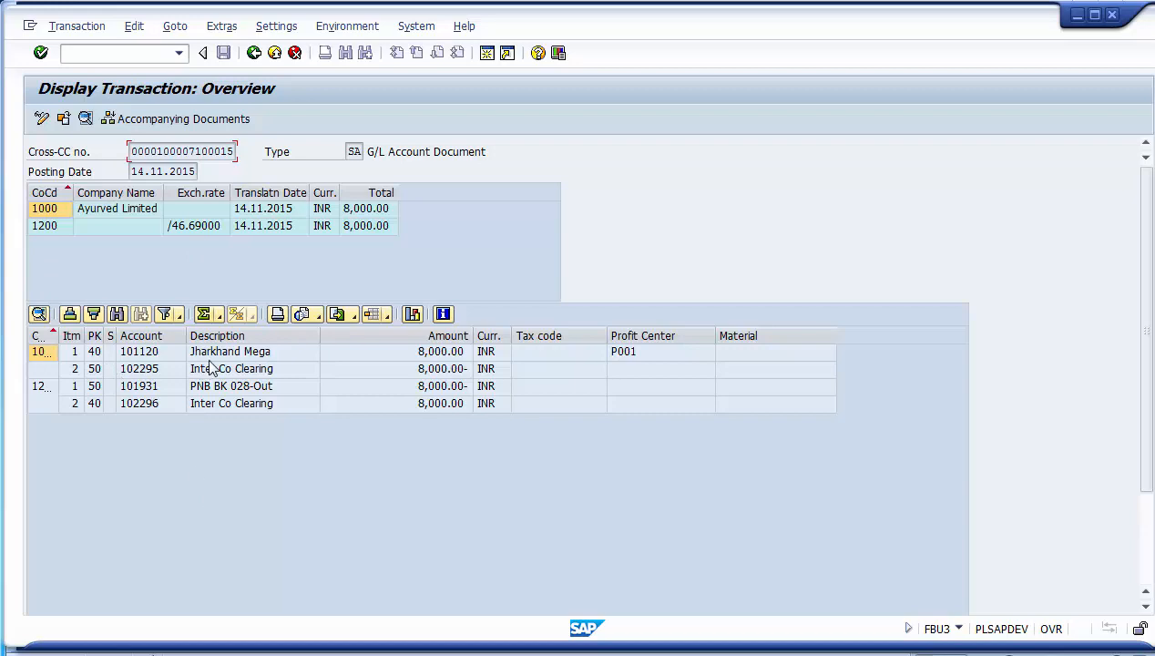
Examine the accounts and descriptions of the transaction's four line items and compare the entries of company codes 1000 and 1200.
left_click(157, 351)
left_click(157, 367)
left_click(154, 385)
left_click(154, 405)
left_click(273, 404)
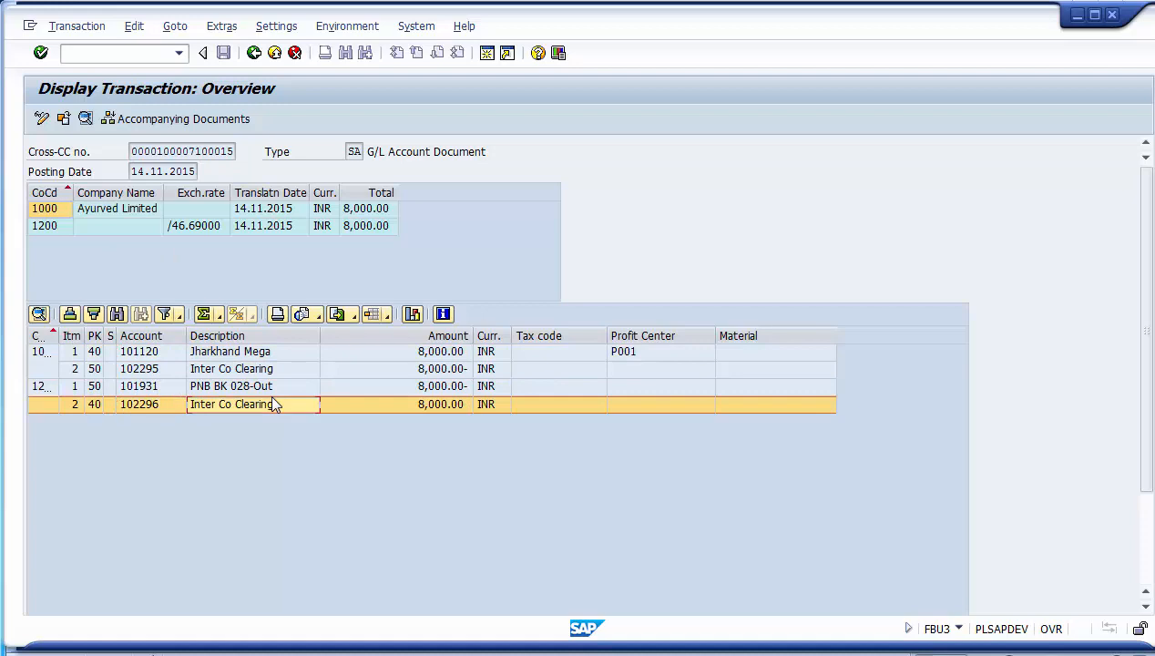
left_click(45, 209)
left_click(55, 227)
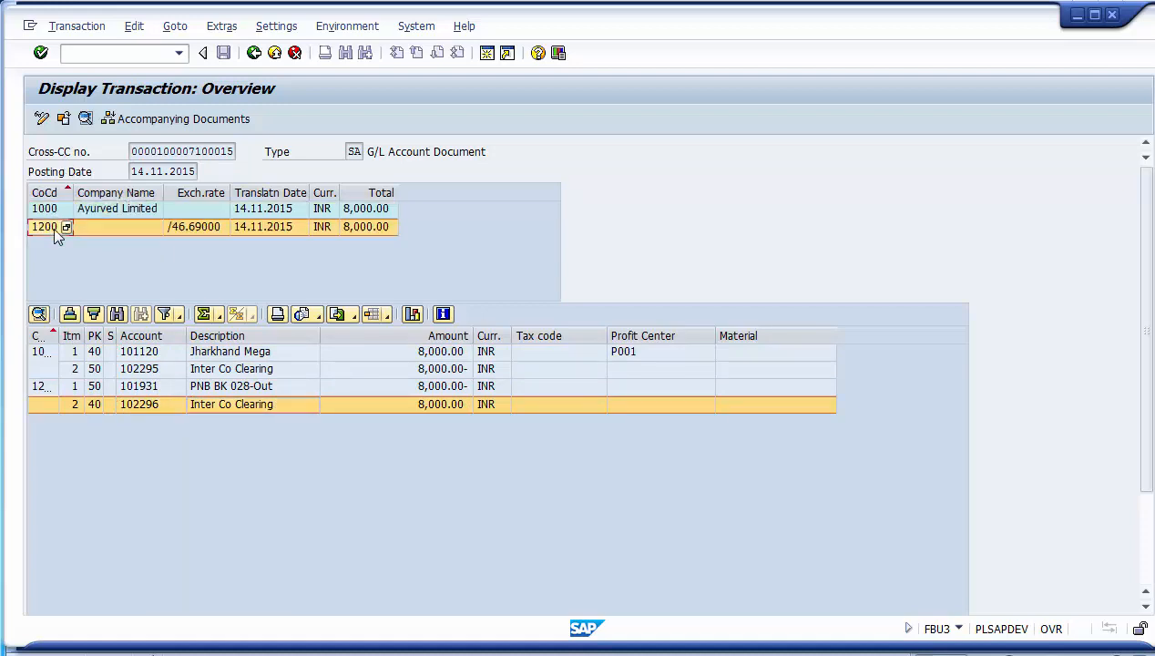
left_click(51, 211)
left_click(51, 228)
left_click(48, 216)
left_click(51, 227)
left_click(51, 211)
left_click(51, 228)
Widen the line items' company code column and review which accounts and clearing lines belong to company codes 1000 and 1200.
left_click_drag(58, 335, 110, 337)
left_click(63, 360)
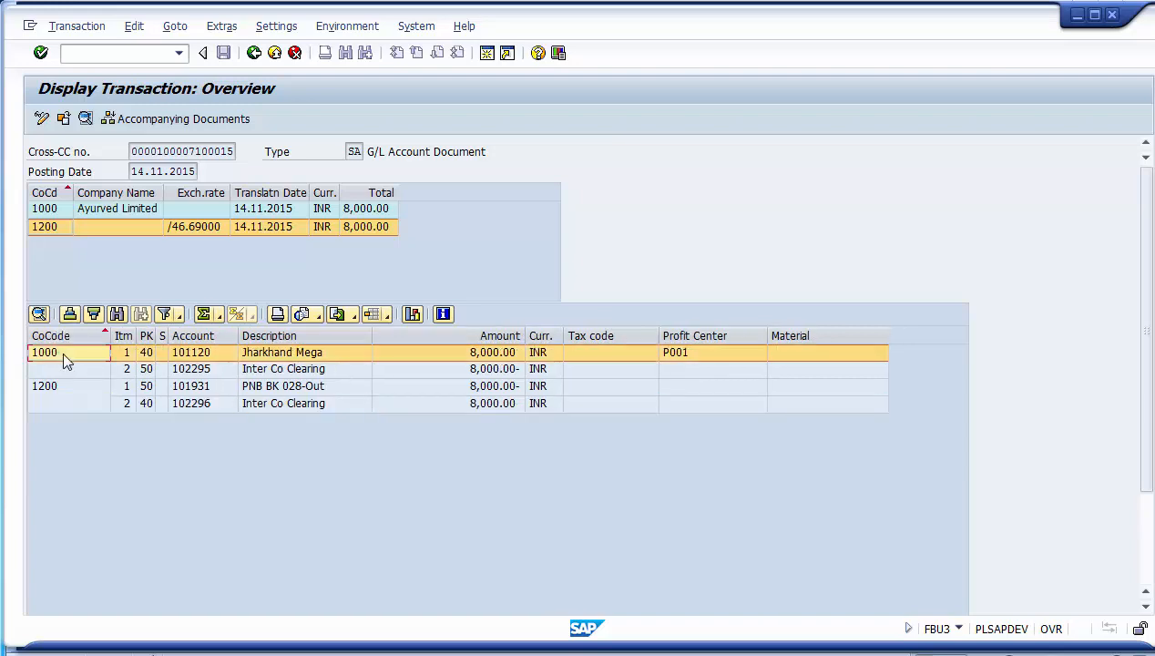
left_click(200, 357)
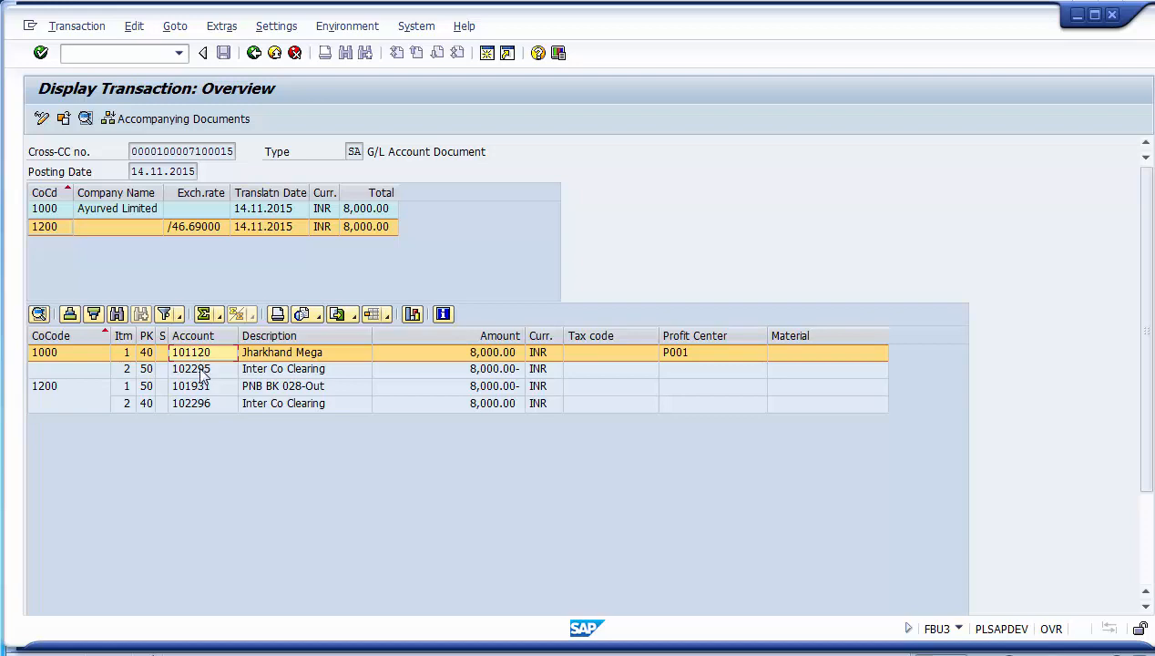
left_click(202, 371)
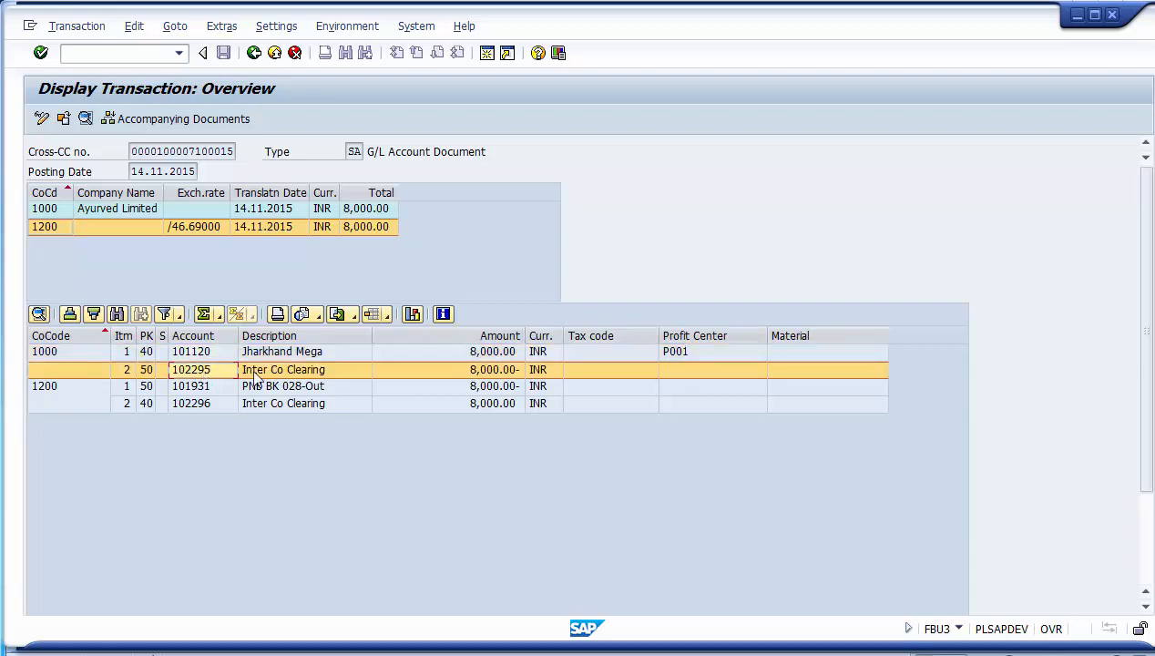
left_click(264, 371)
left_click(215, 372)
left_click(221, 353)
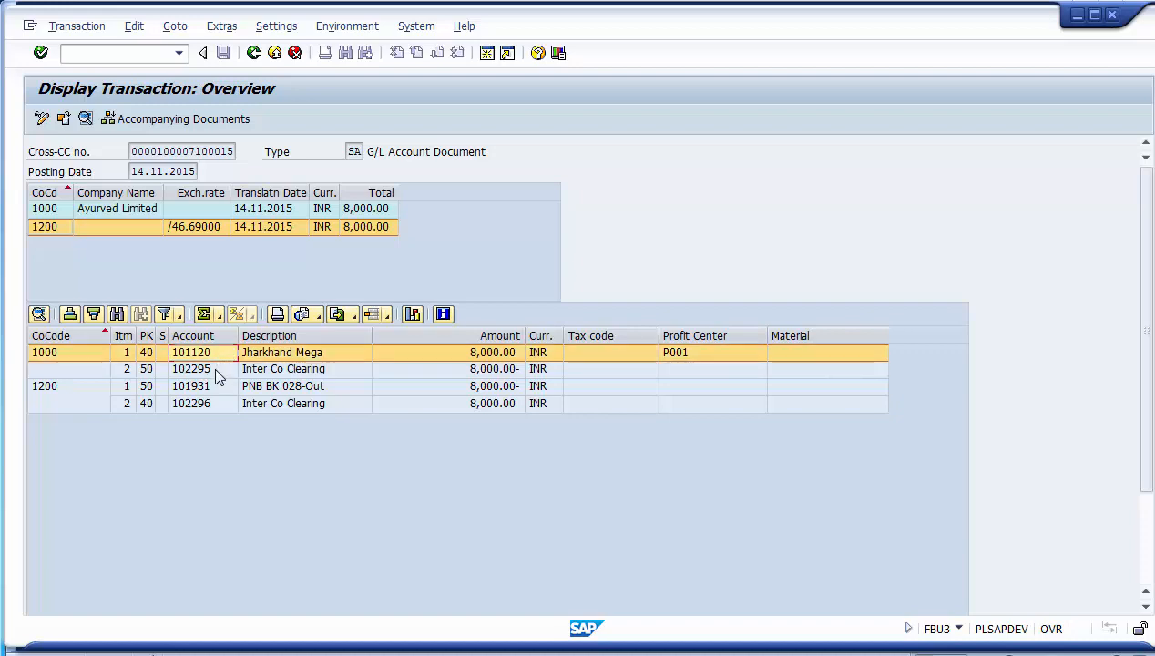
left_click(216, 371)
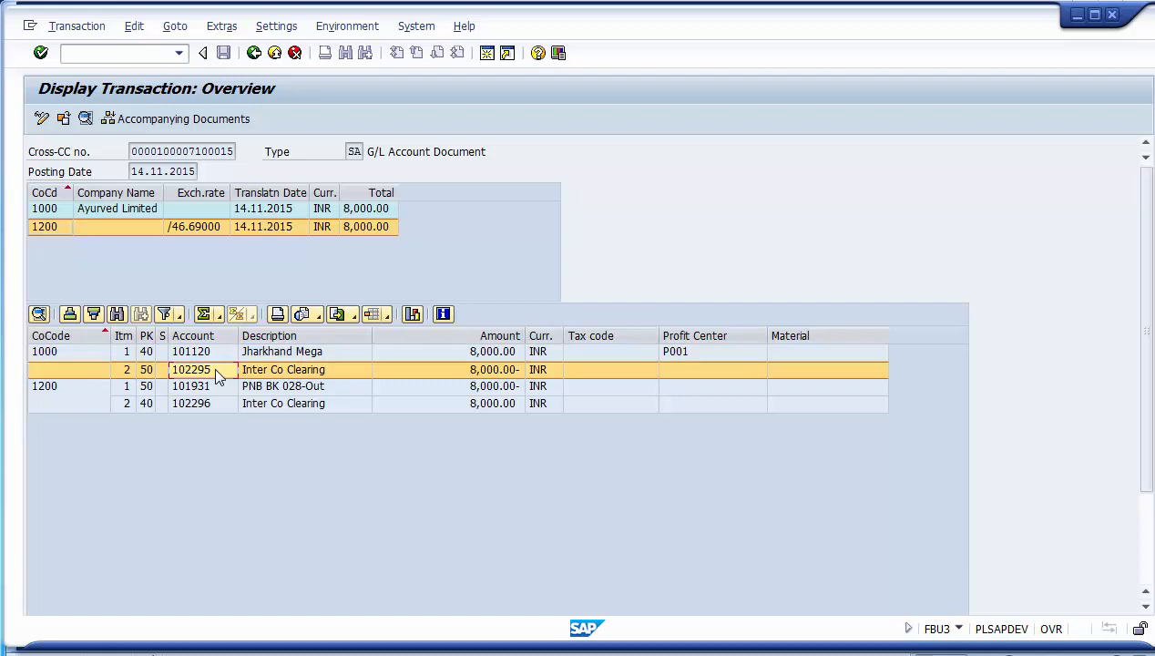
left_click(73, 380)
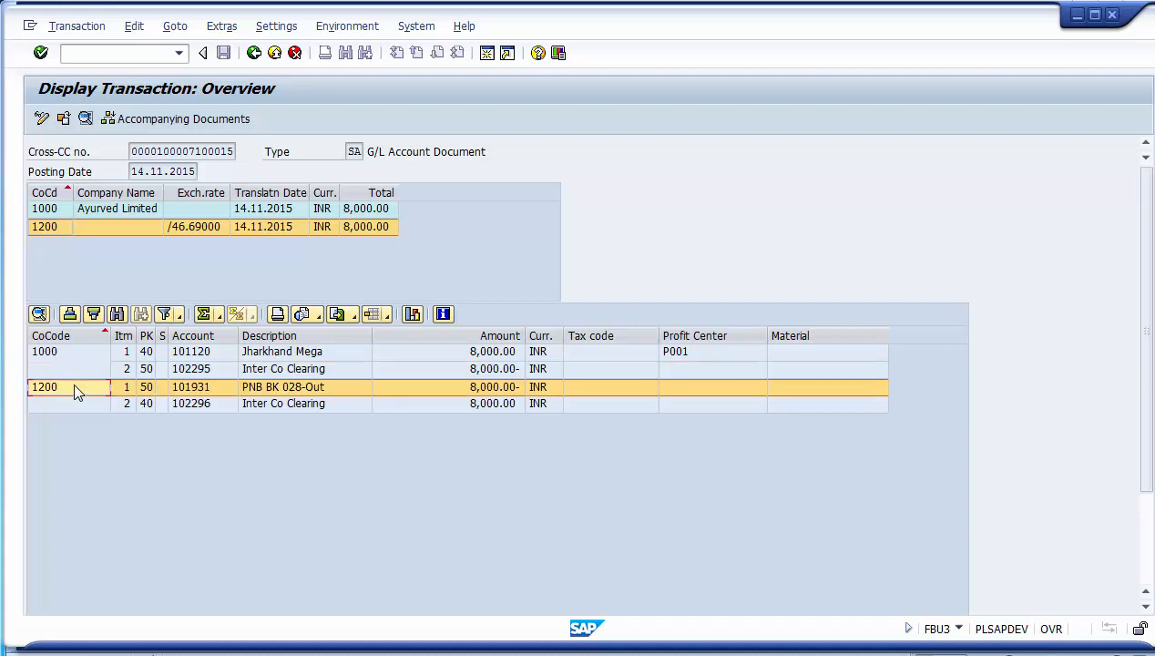
left_click(270, 392)
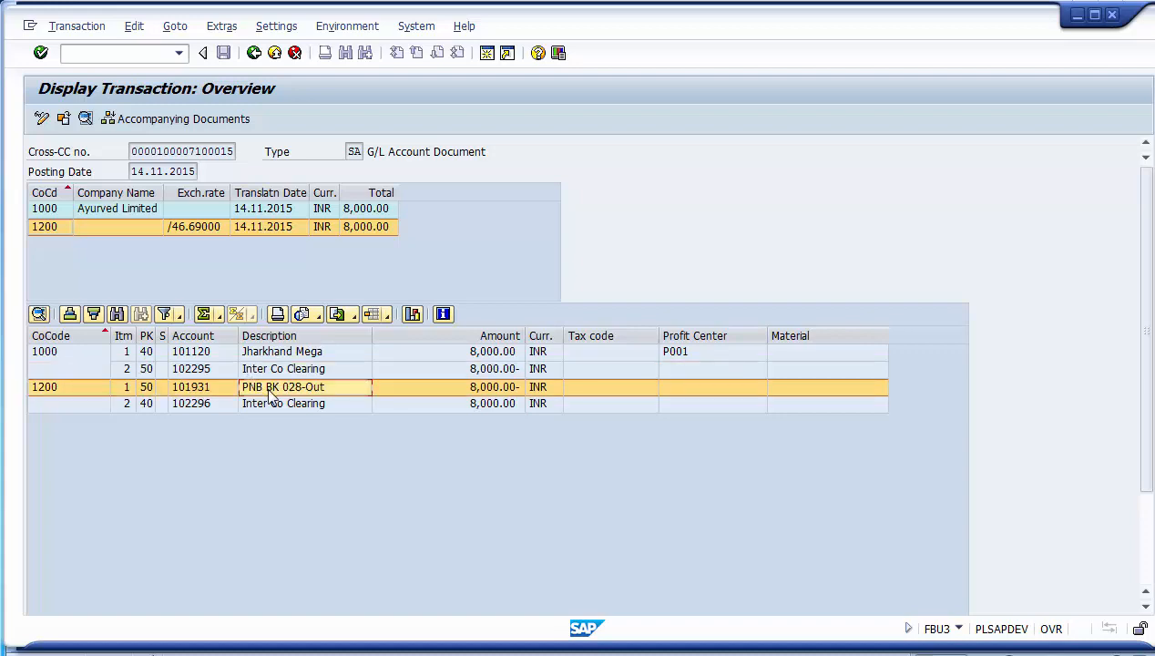
left_click(206, 406)
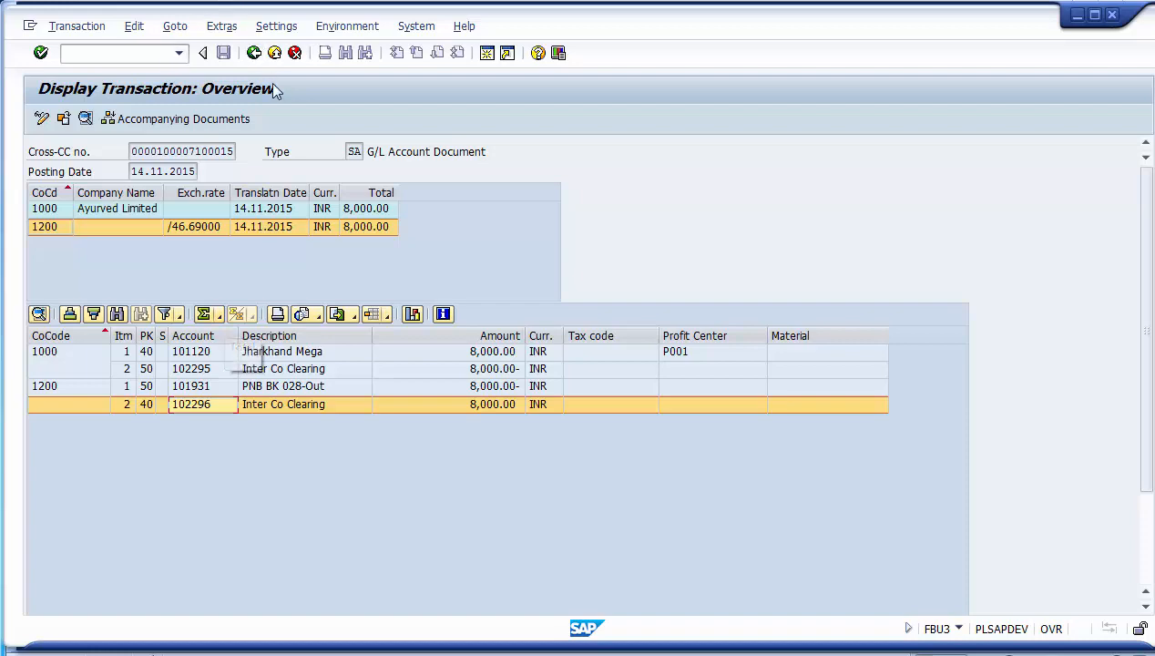
Exit the transaction display and check the Post Vendor Invoice – FB60 entry on the Unit Testing - Purchase slide in PowerPoint.
left_click(274, 52)
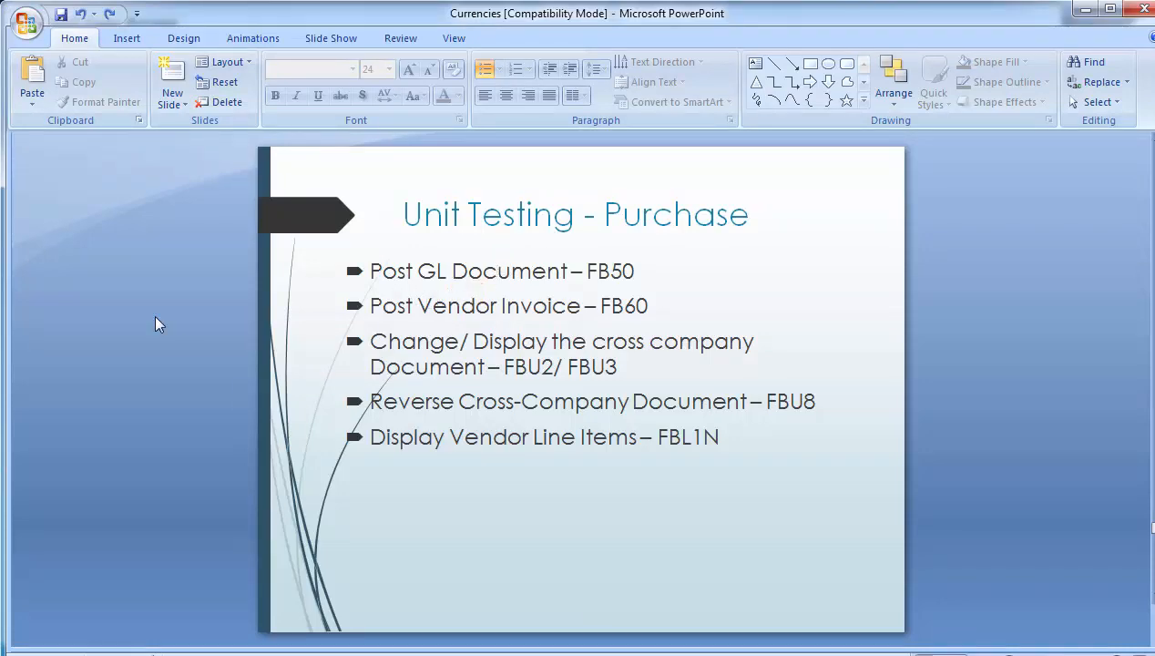
left_click(607, 307)
left_click_drag(608, 308, 649, 306)
left_click(218, 336)
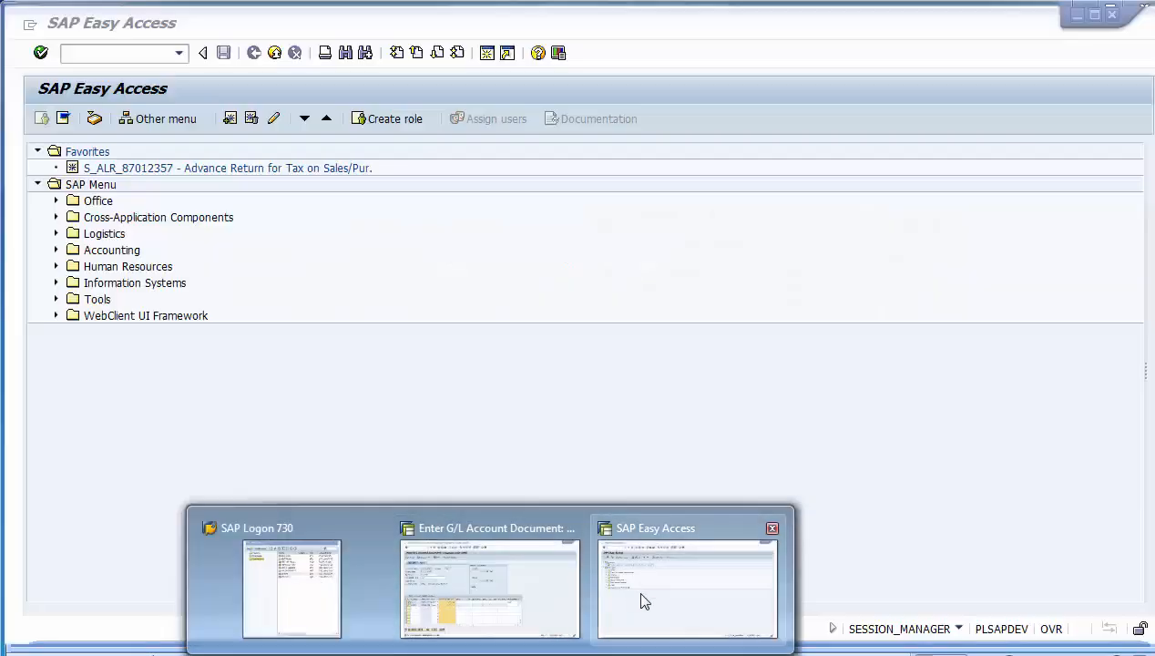
Switch back to the SAP Easy Access session and start transaction FB60.
left_click(642, 599)
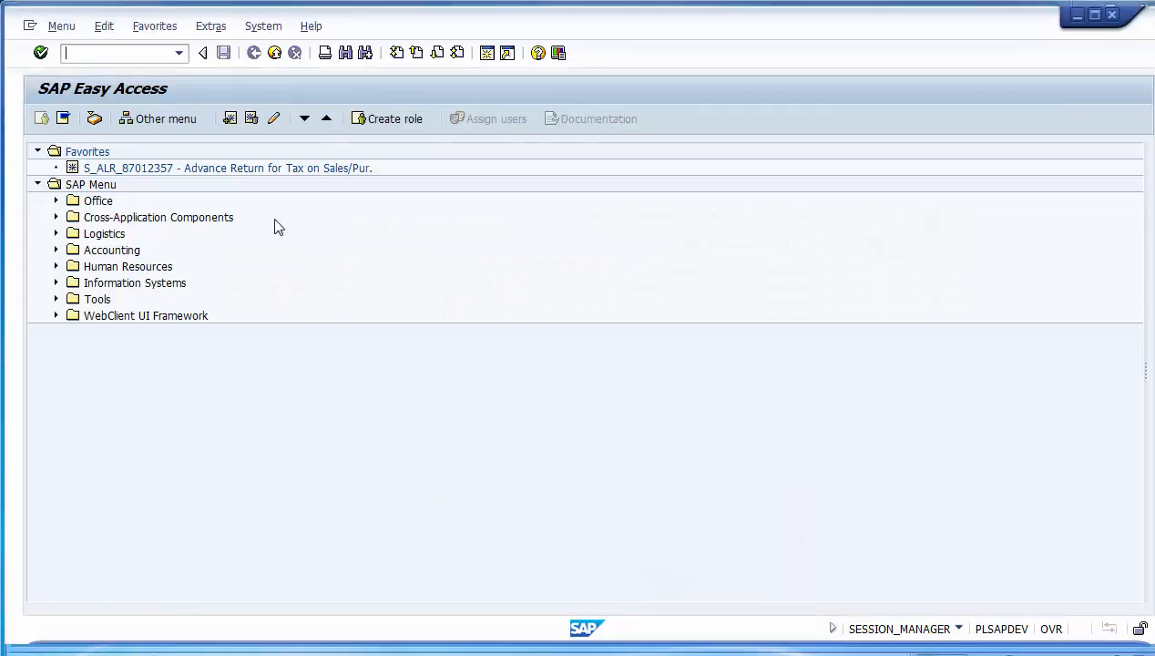
type("fb60")
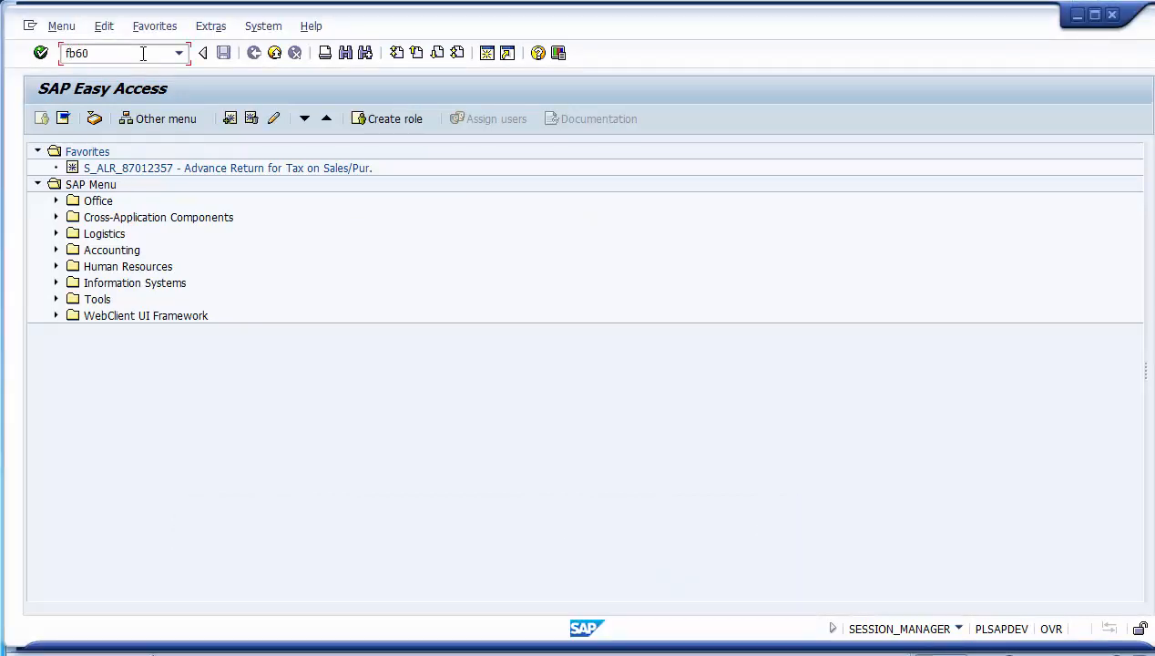
key("Return")
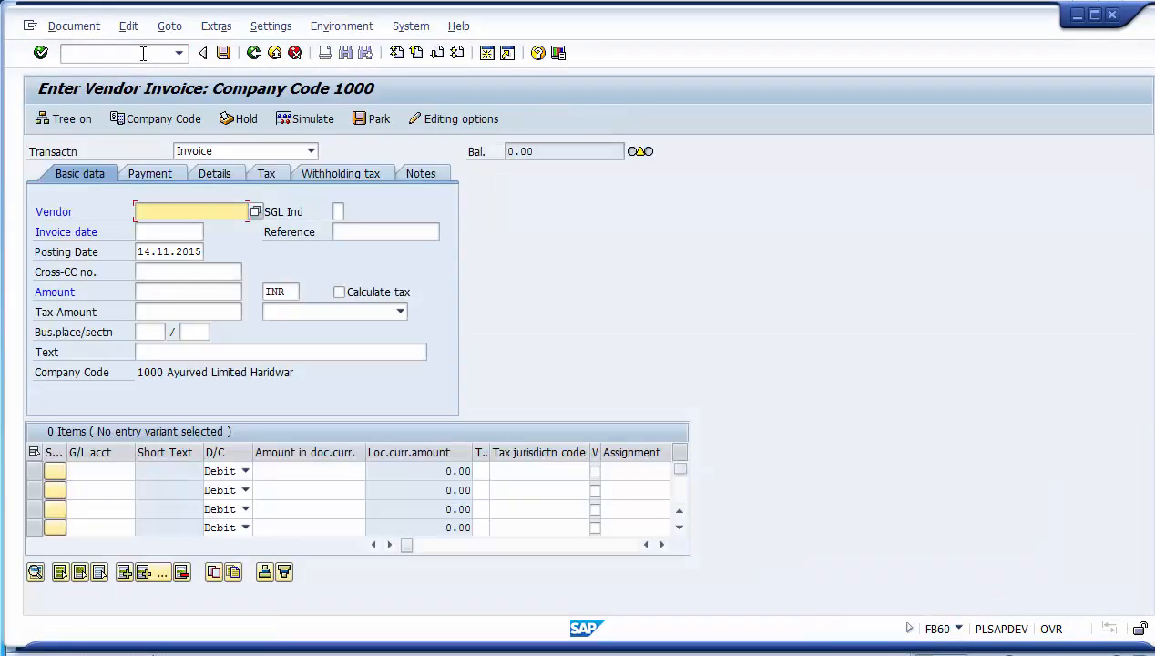
Enter vendor 1000, invoice date 14.11.2015 and reference Z1001 in the vendor invoice header.
key("Down")
key("Return")
left_click_drag(137, 372, 168, 371)
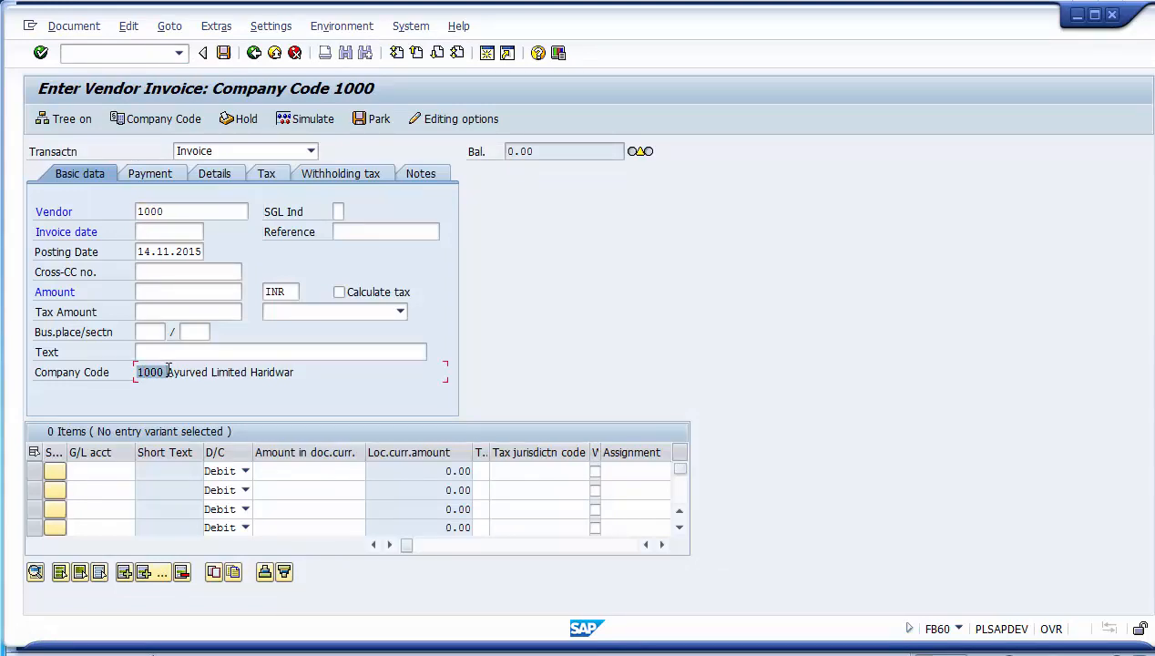
left_click(171, 232)
key("Down")
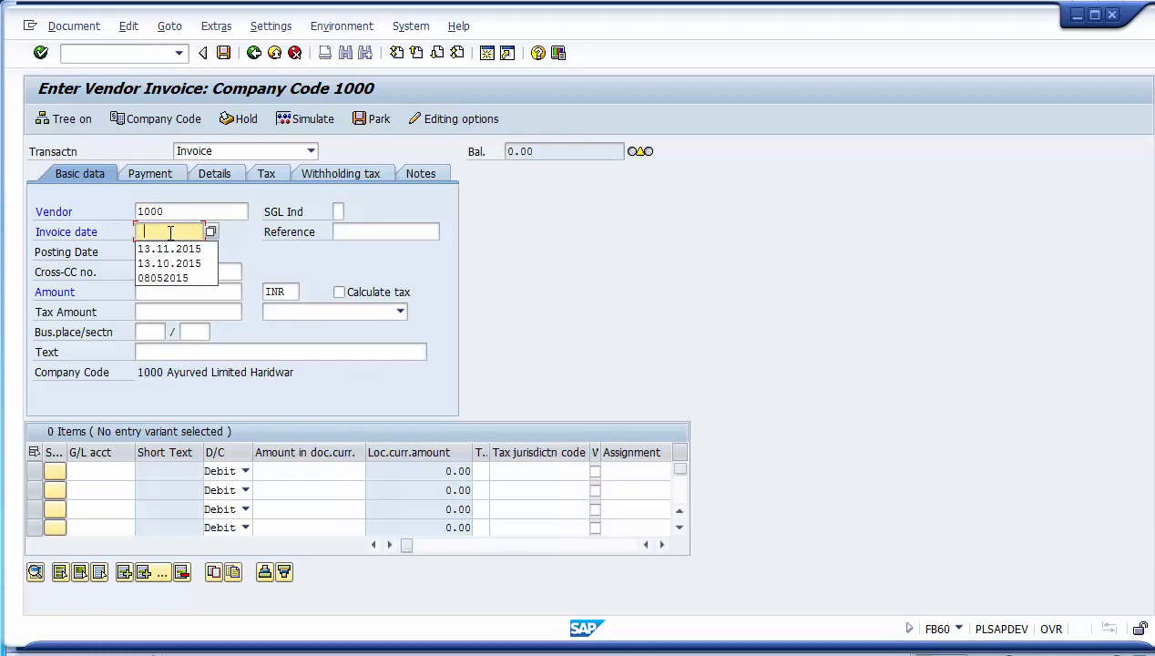
key("Down")
key("Return")
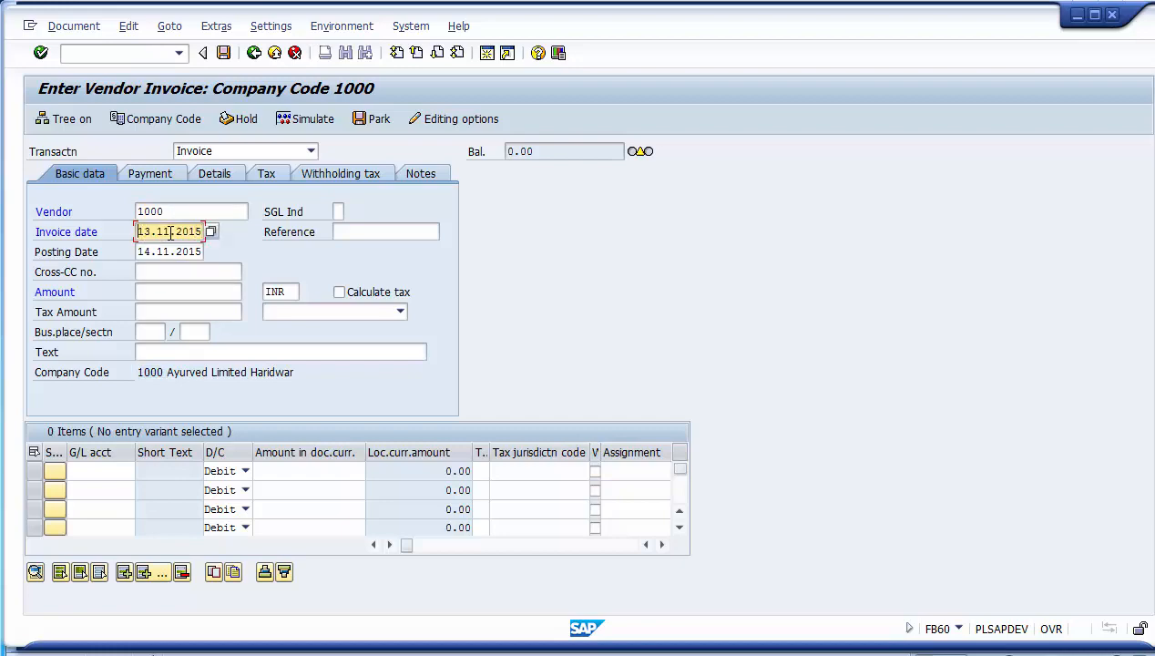
type("4")
key("Tab")
key("Down")
key("Down")
key("Return")
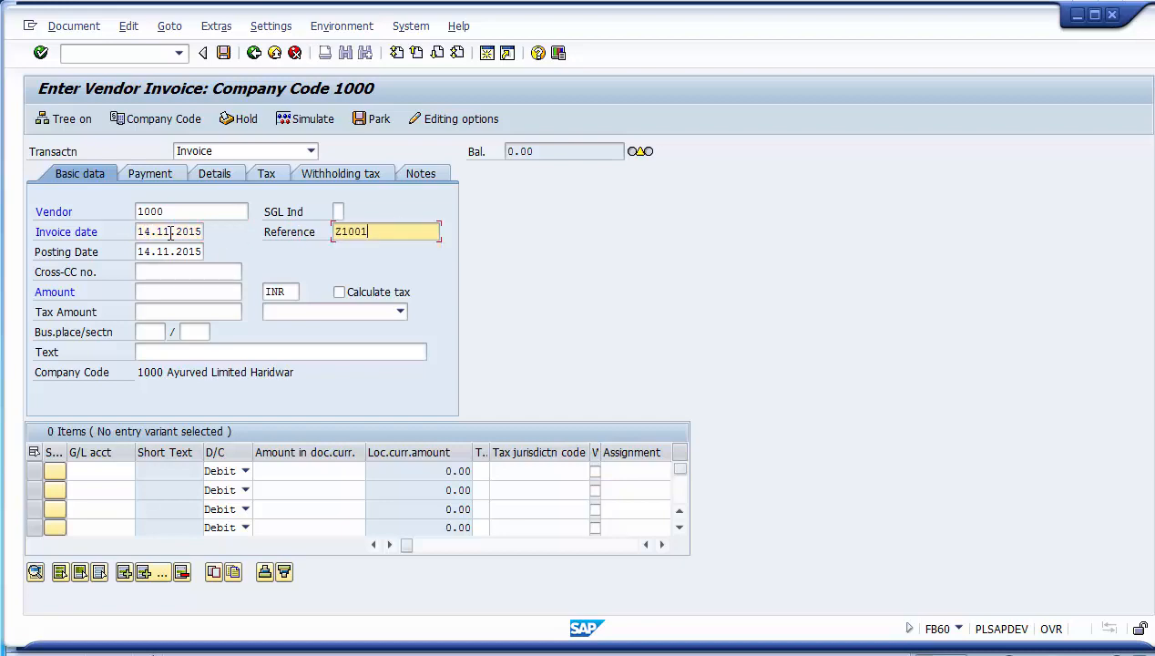
Set the invoice amount to 30000 in INR.
key("Tab")
key("Tab")
key("Tab")
key("Tab")
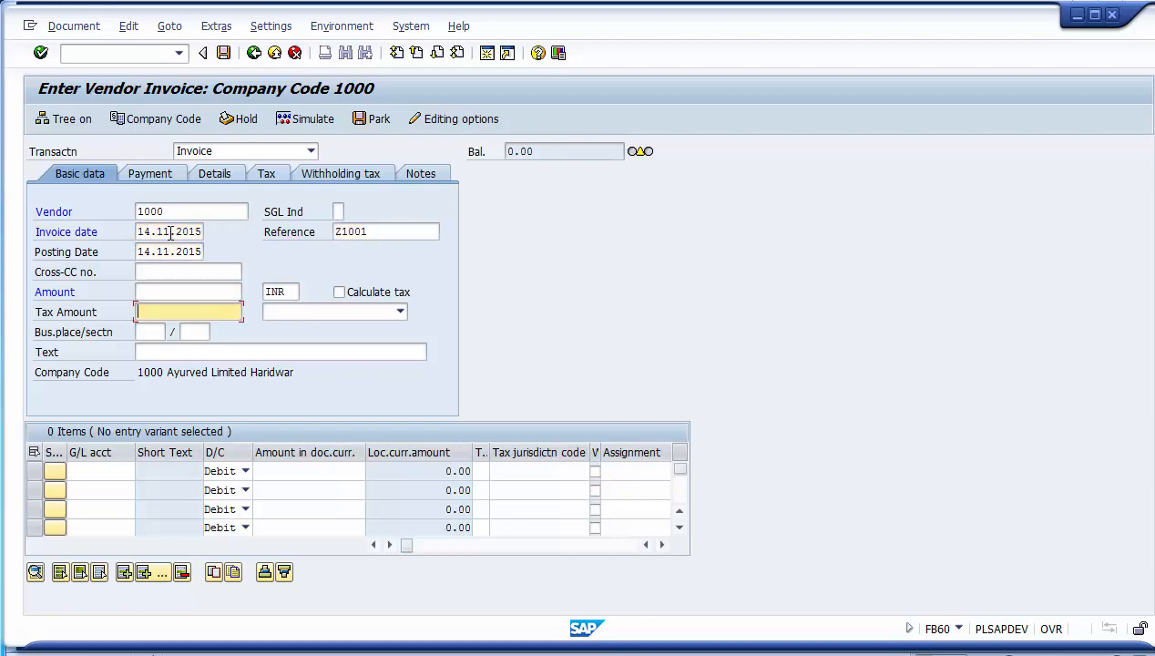
key("shift+Tab")
key("Down")
key("Down")
key("Return")
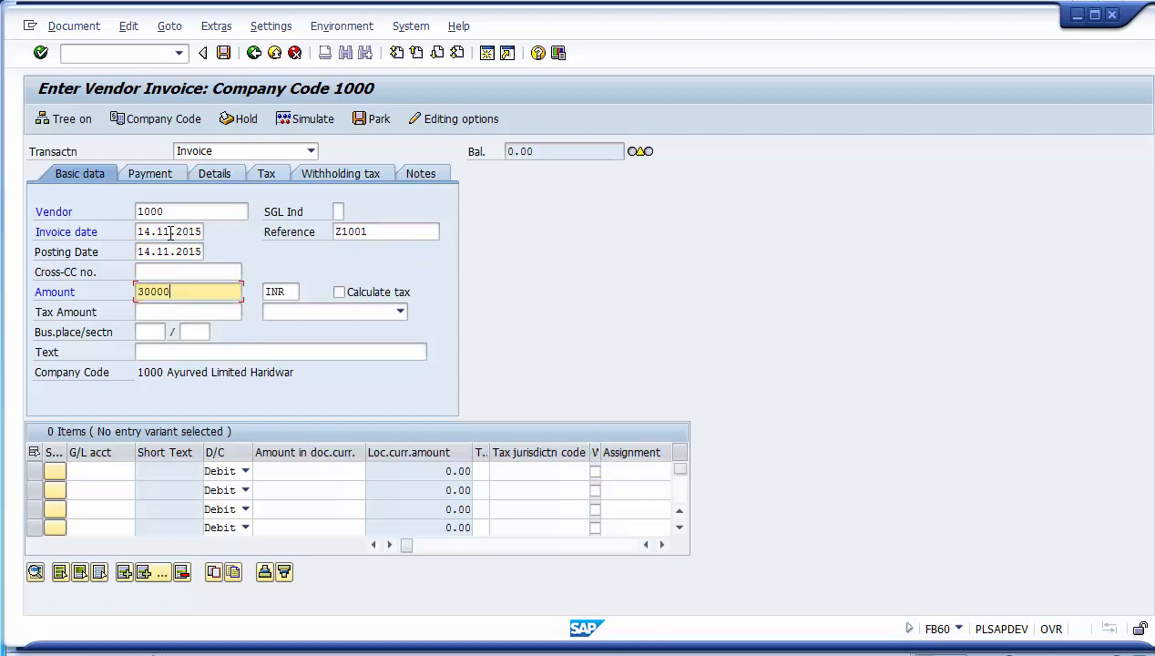
Set both business place and section to 1000 and enter the header text Invoice.
key("Tab")
key("Tab")
key("Down")
key("Down")
key("Return")
key("Tab")
key("Down")
key("Down")
key("Return")
key("Tab")
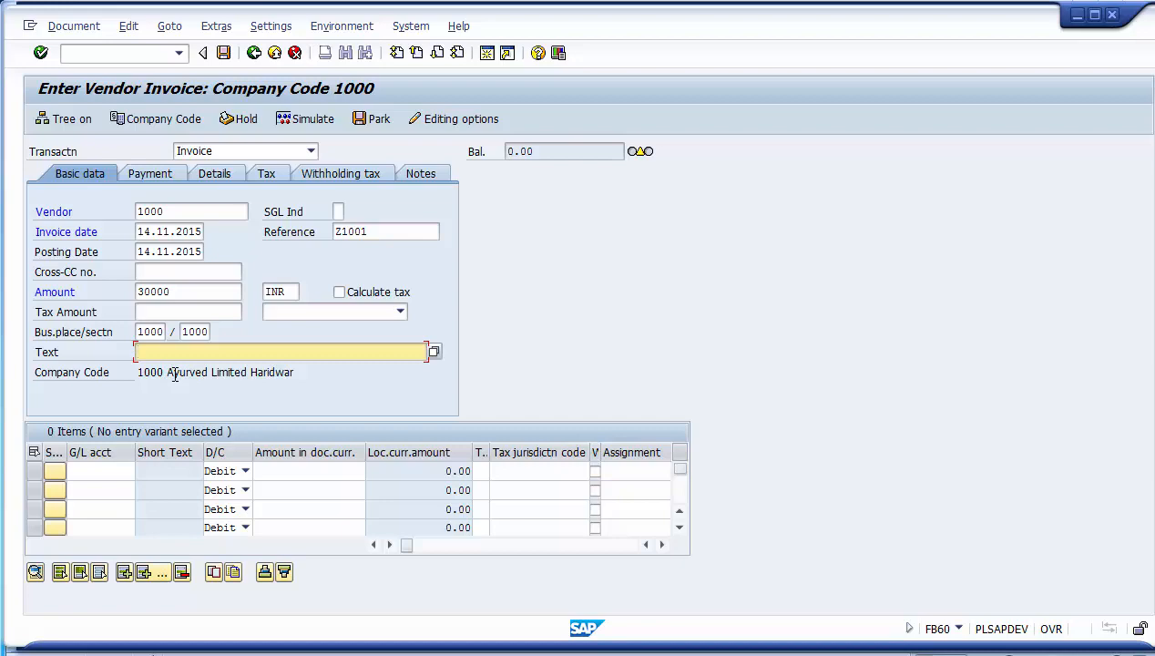
type("Invoice")
Enter G/L account 400901 as the first debit line item, with * as its document currency amount.
left_click(111, 472)
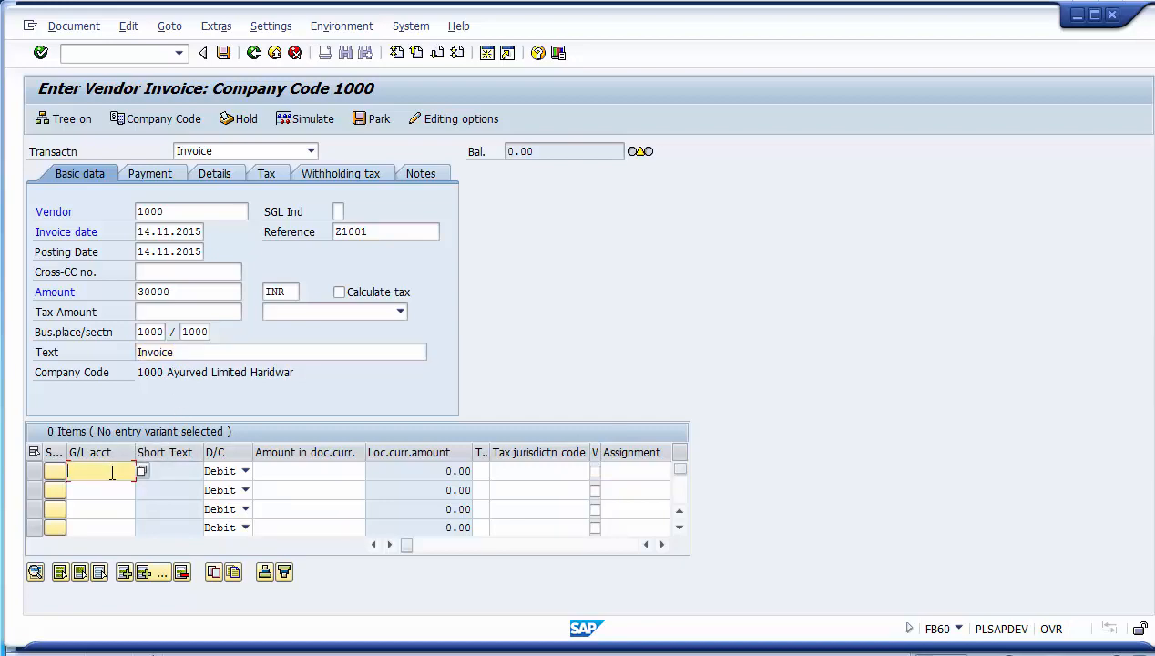
key("space")
key("Down")
key("Down")
key("Down")
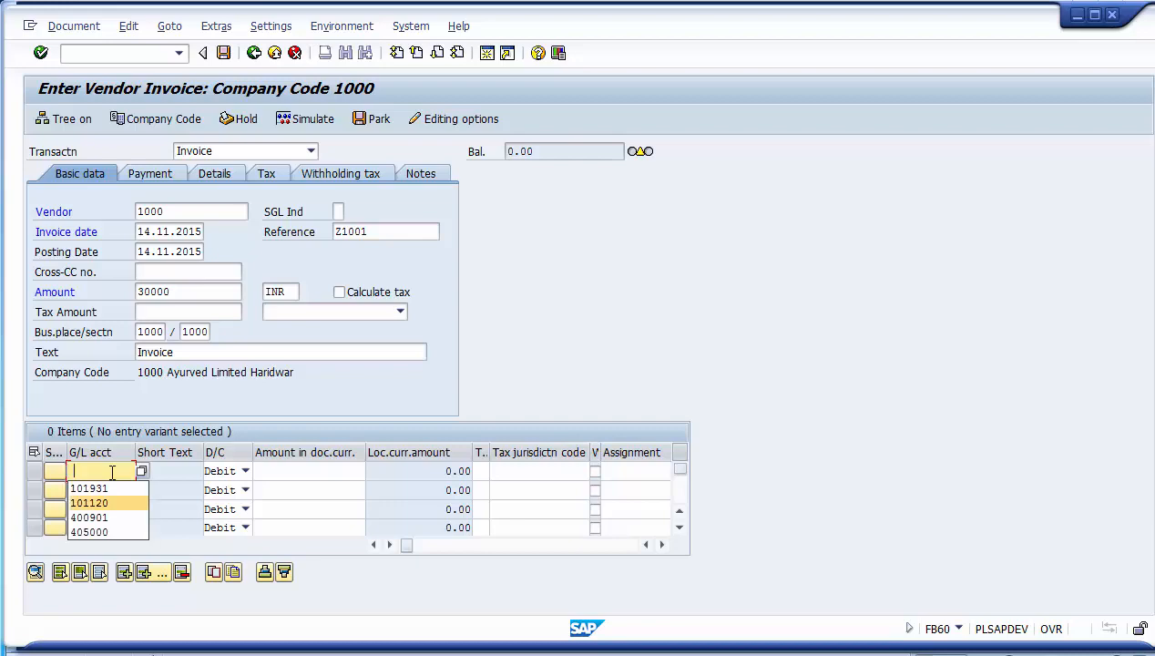
key("Return")
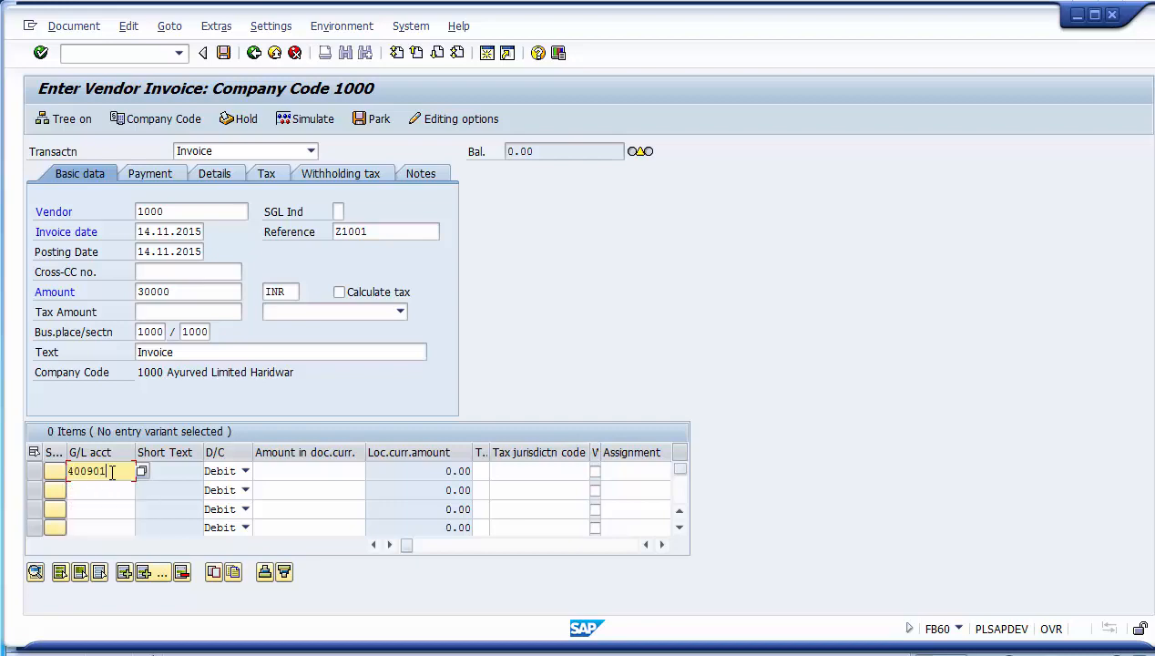
left_click(266, 475)
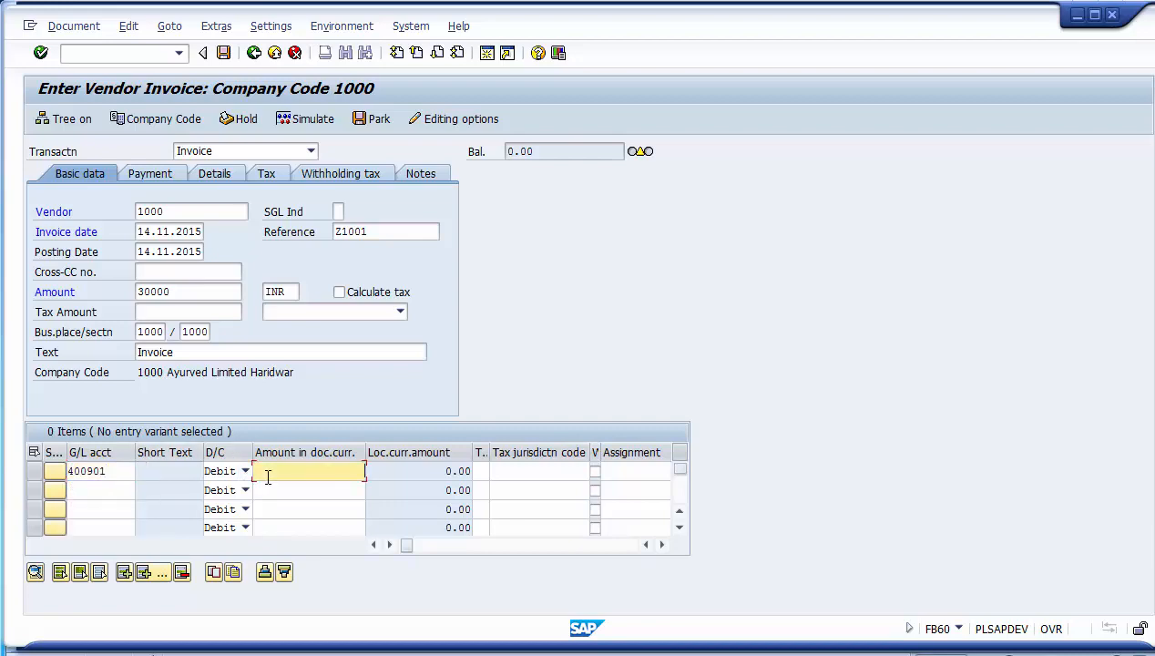
left_click(511, 471)
key("Tab")
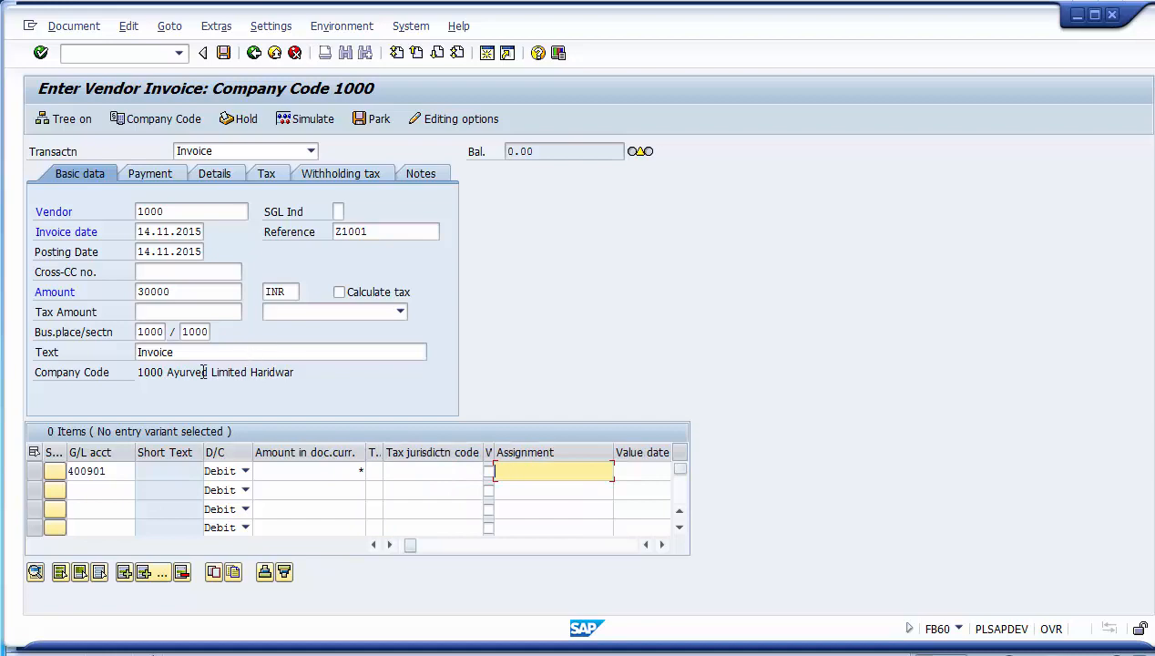
Compare the invoice's company code and vendor with the G/L account and amount in the first line item.
left_click_drag(139, 373, 164, 373)
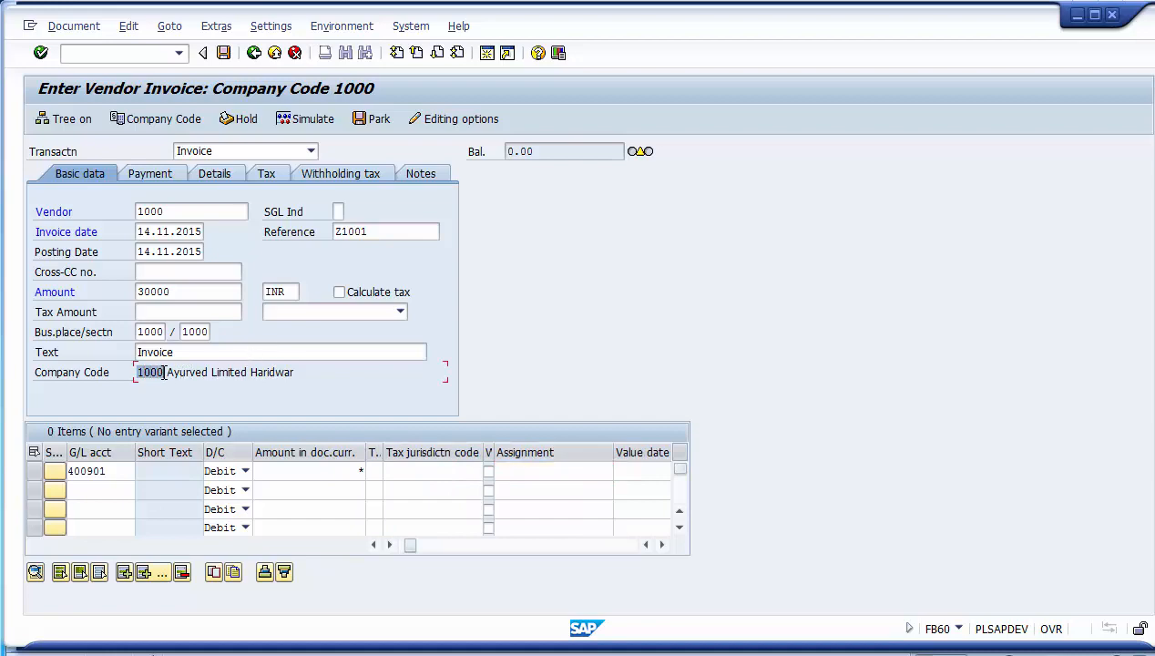
left_click(195, 213)
left_click_drag(195, 213, 138, 212)
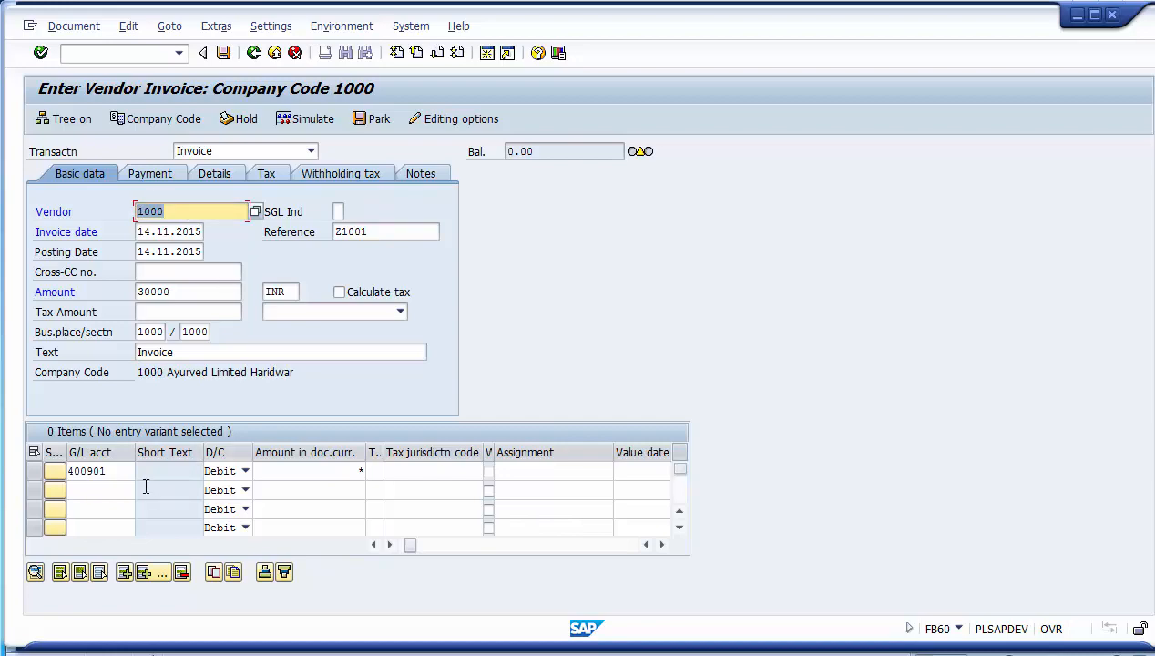
left_click_drag(138, 372, 164, 374)
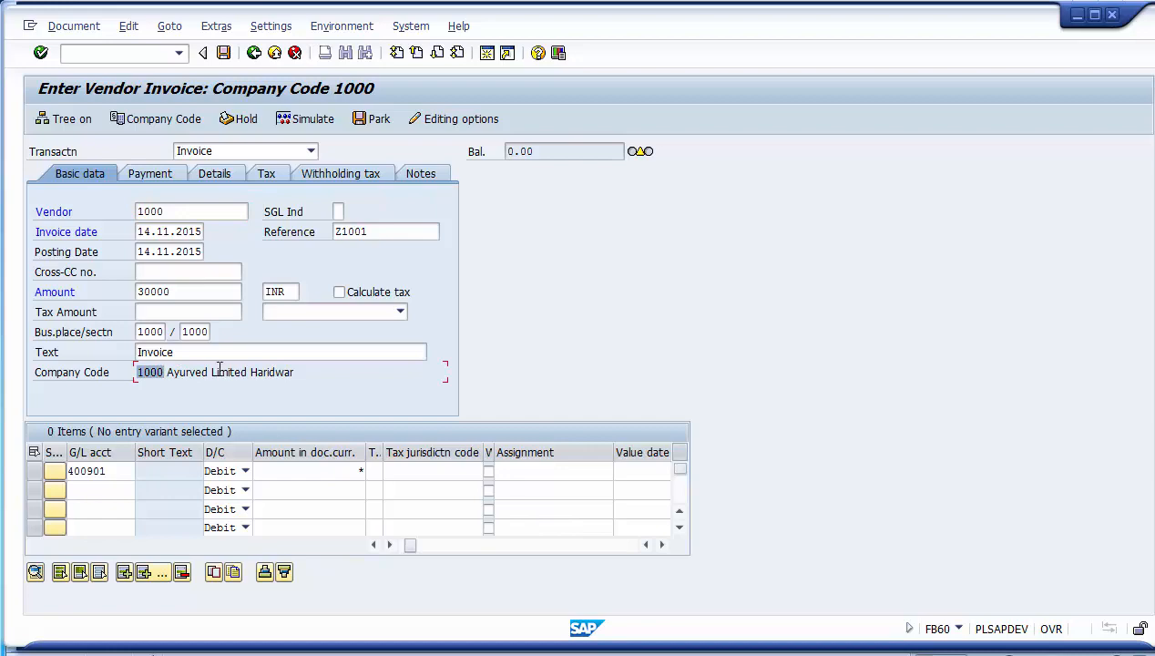
left_click(284, 473)
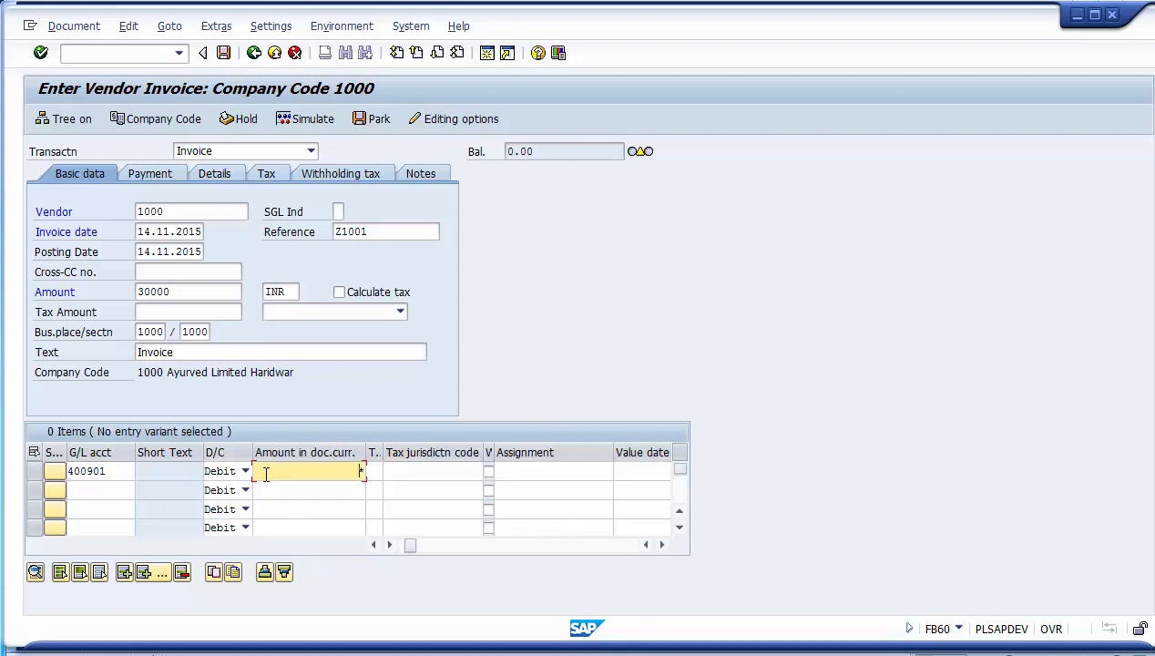
left_click(131, 471)
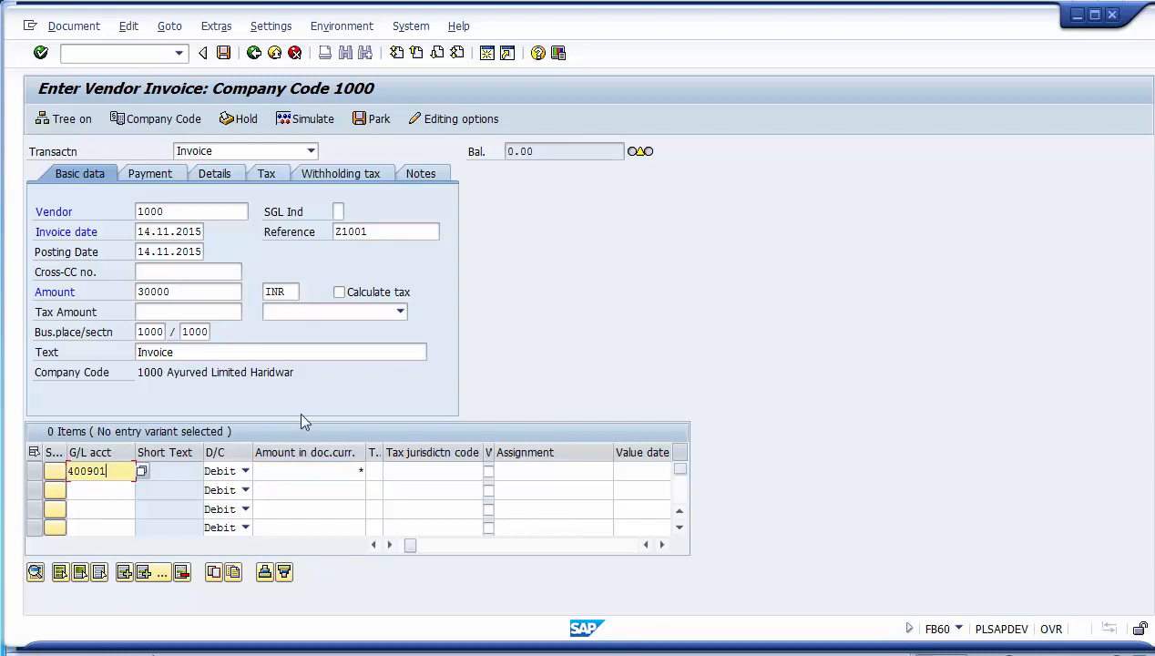
Widen the company code column in the invoice's line item table.
left_click(432, 471)
key("Tab")
key("Tab")
key("Tab")
key("Tab")
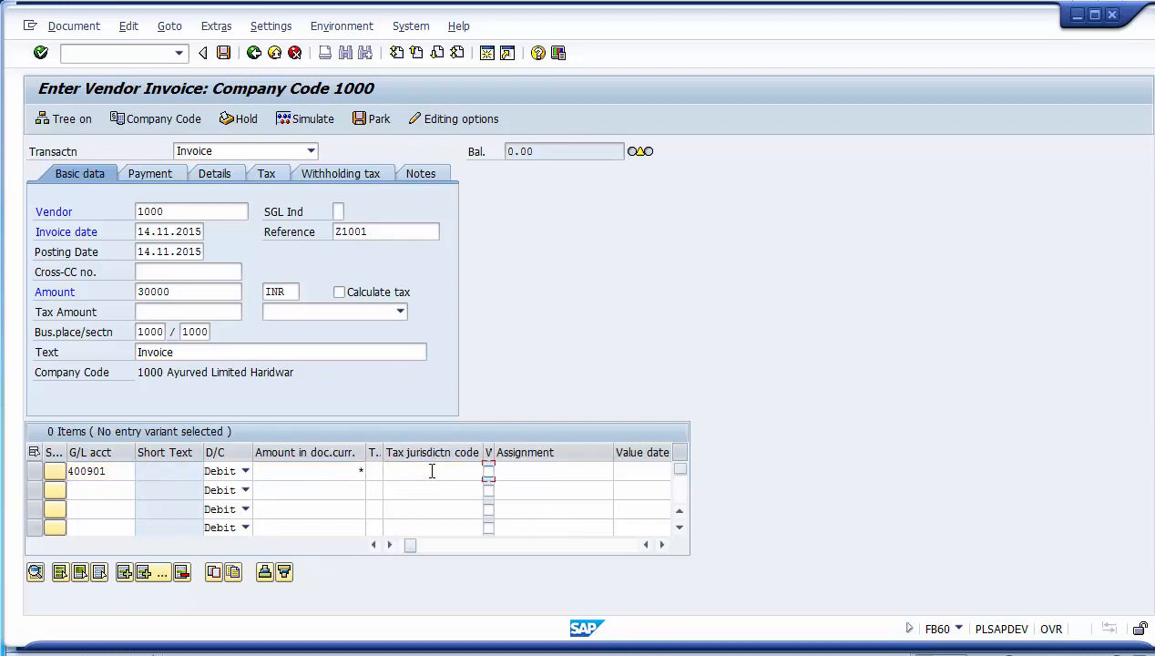
key("Tab")
key("Tab")
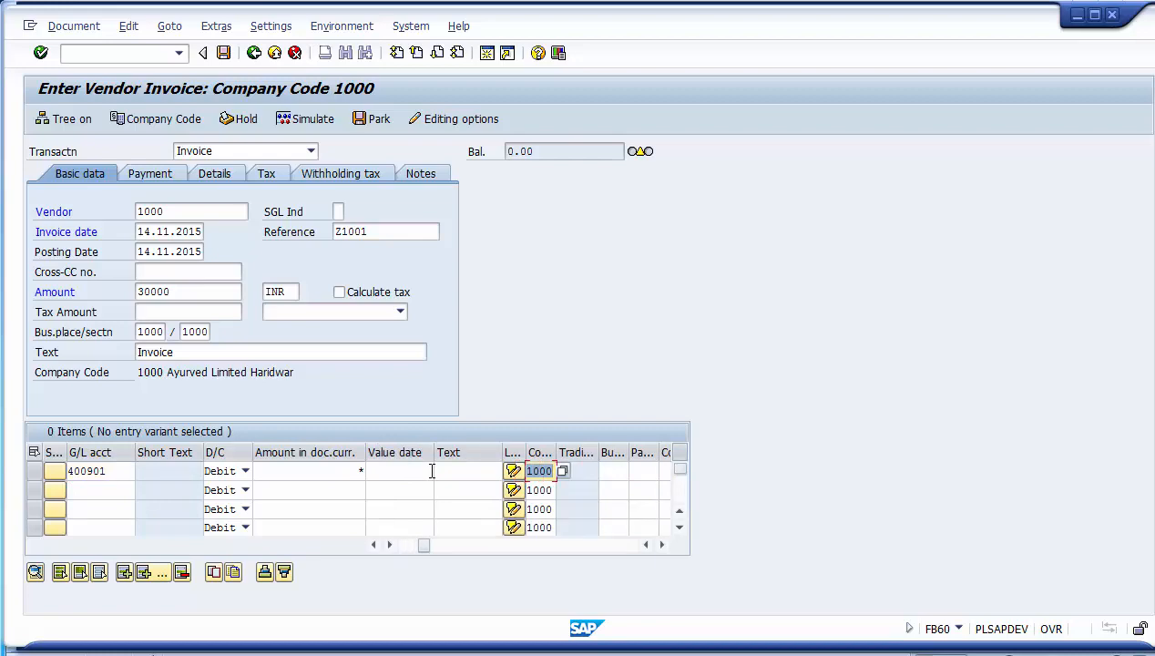
left_click(551, 452)
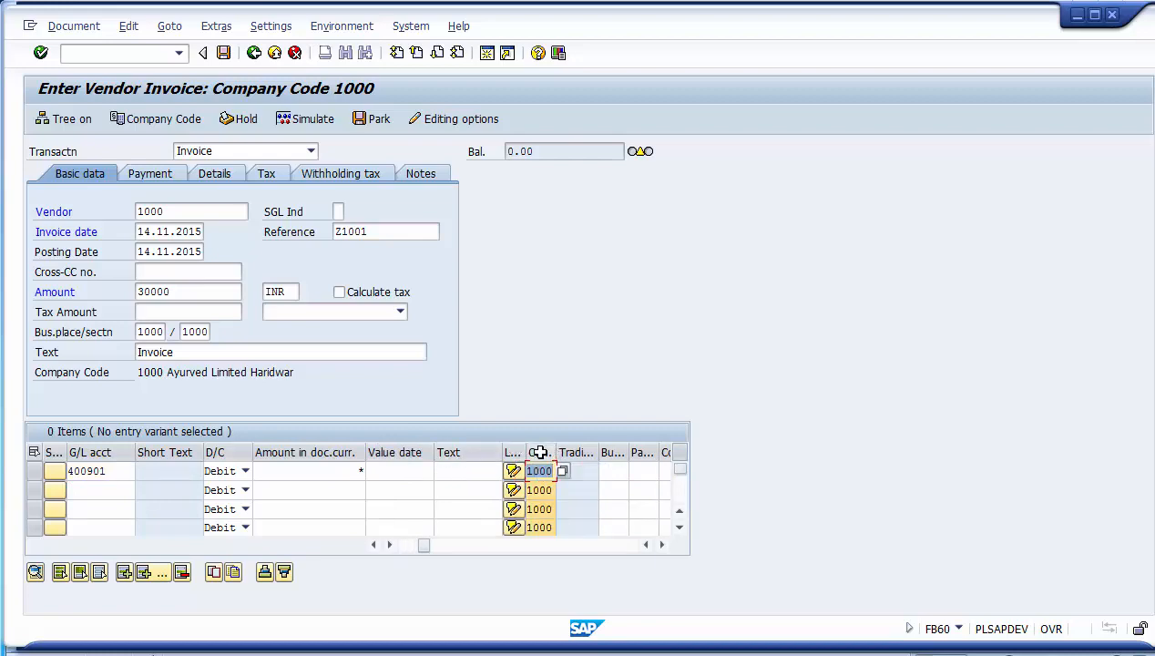
left_click(542, 453)
left_click(540, 453)
left_click_drag(558, 452, 581, 452)
Set the first line item's company code to 1200.
left_click(551, 471)
key("BackSpace")
key("BackSpace")
key("BackSpace")
key("BackSpace")
type("1200")
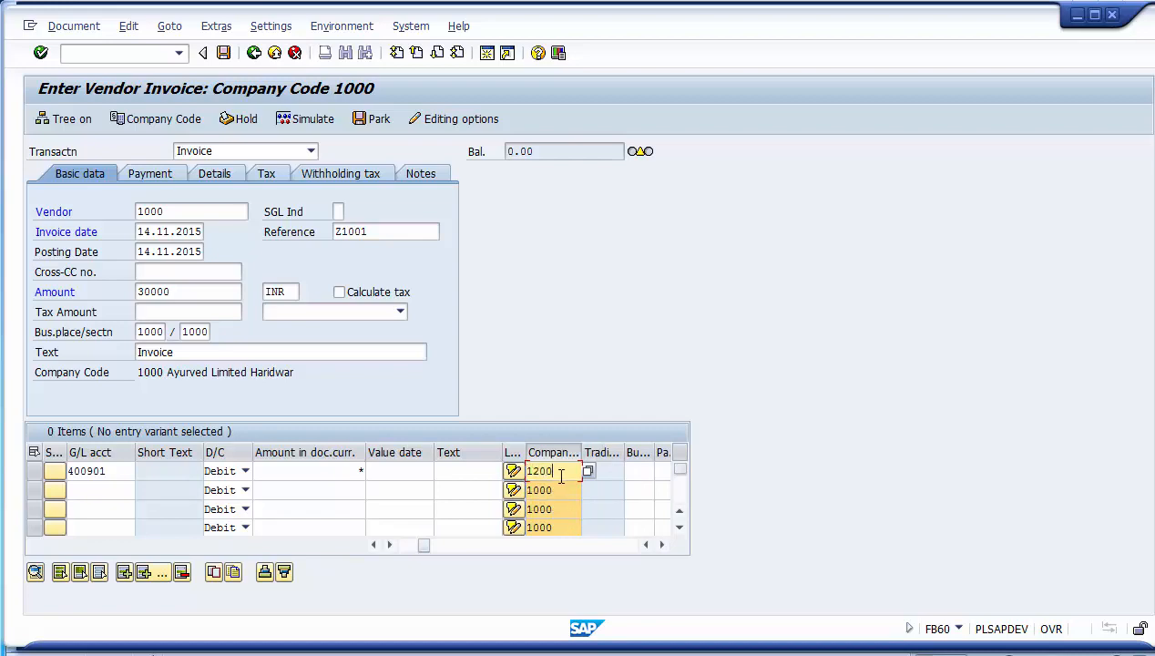
Enter the text Invoice and cost center 100100 for the first line item and confirm the entries.
left_click(479, 468)
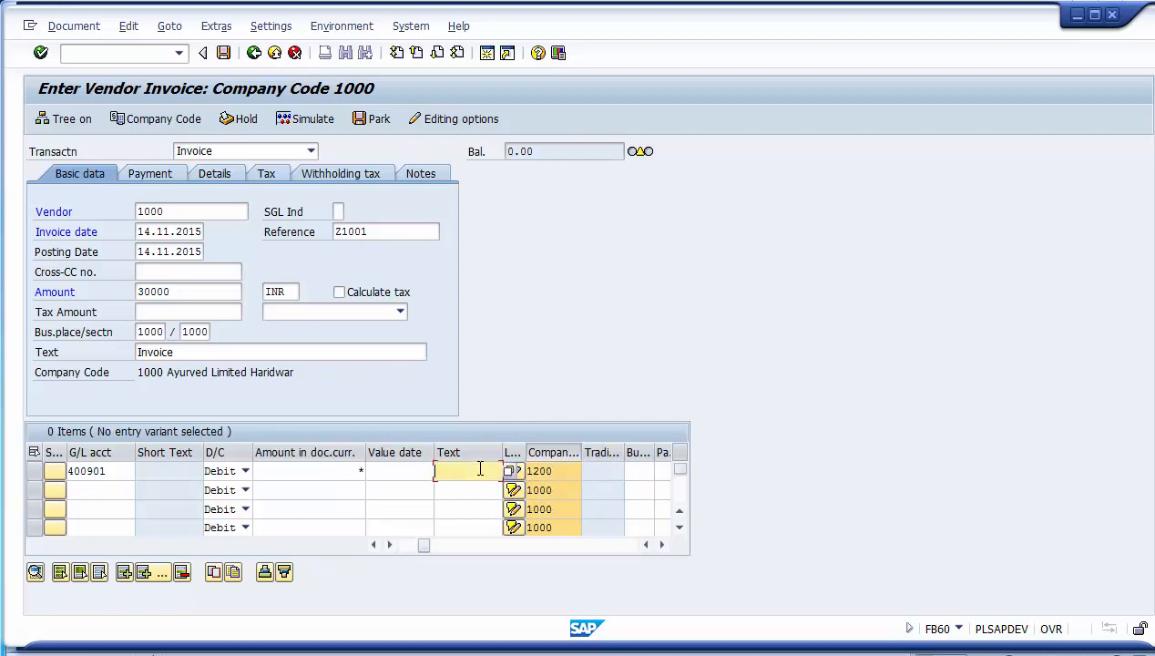
type("Invoice")
key("Tab")
key("Tab")
key("Tab")
key("Tab")
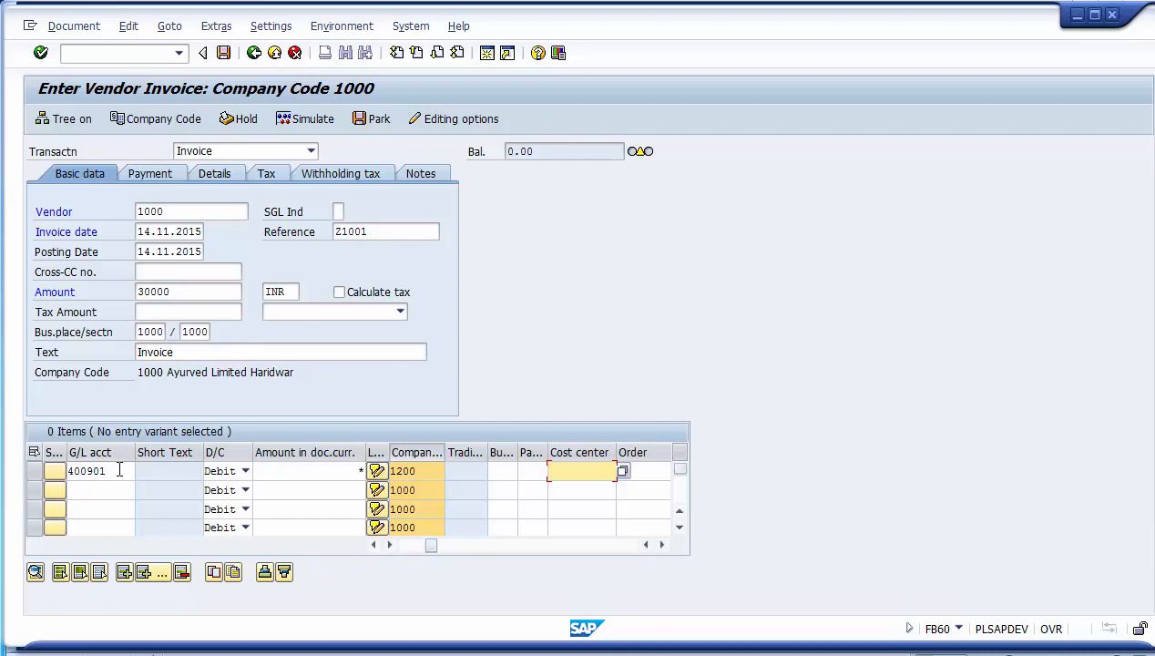
type("1")
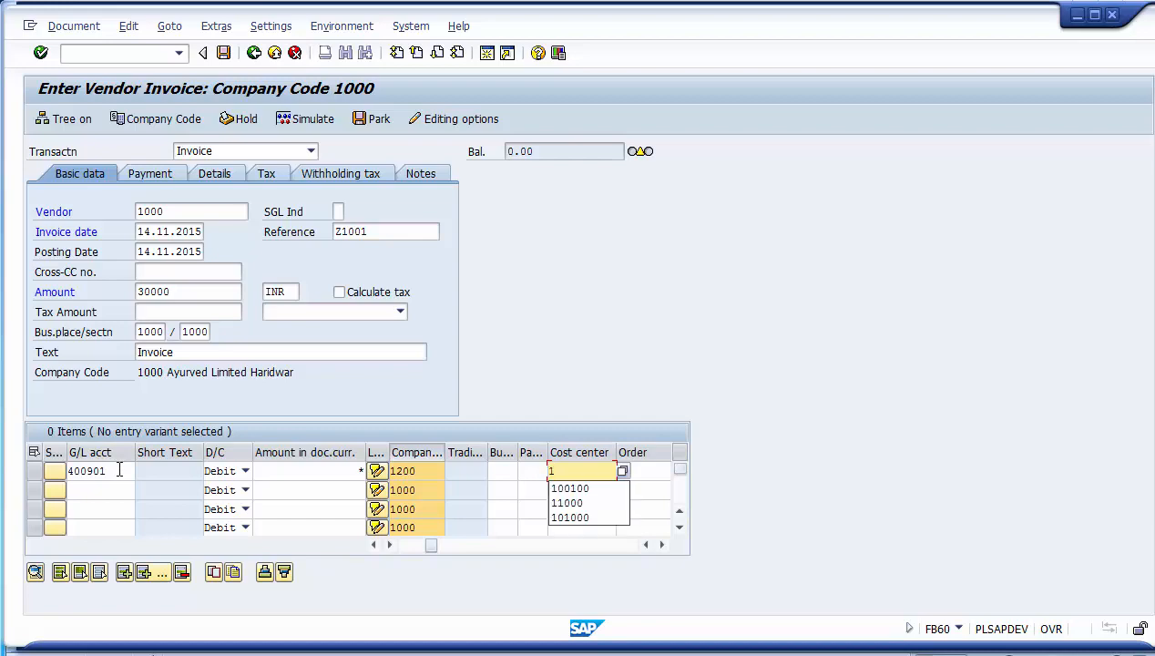
type("00100")
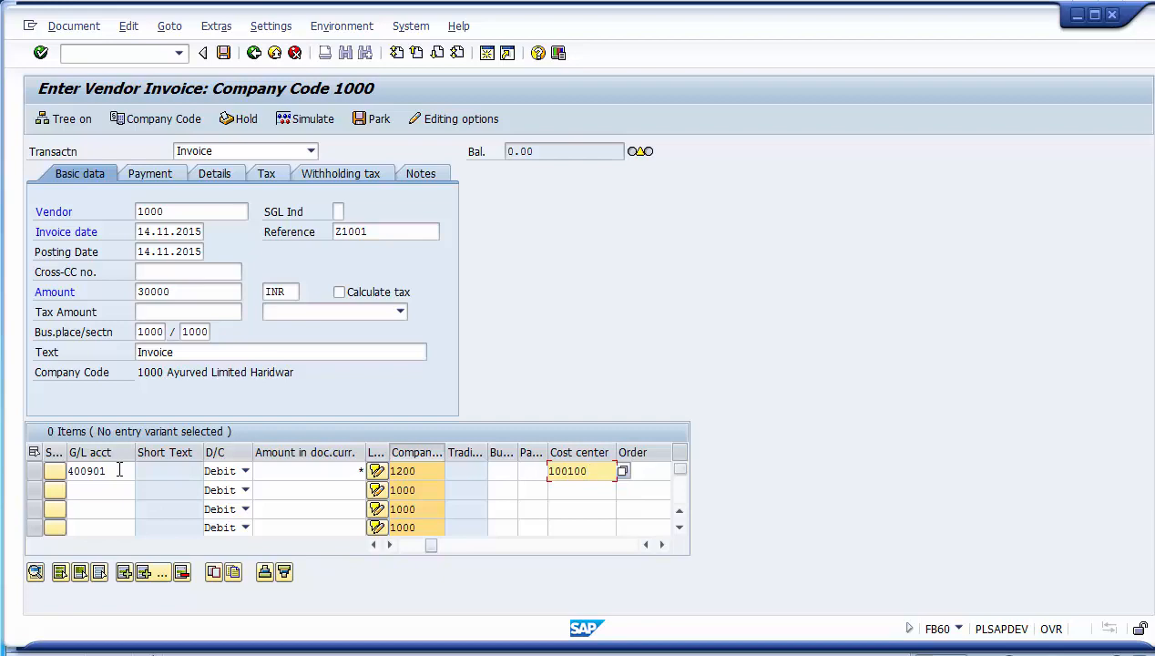
key("Return")
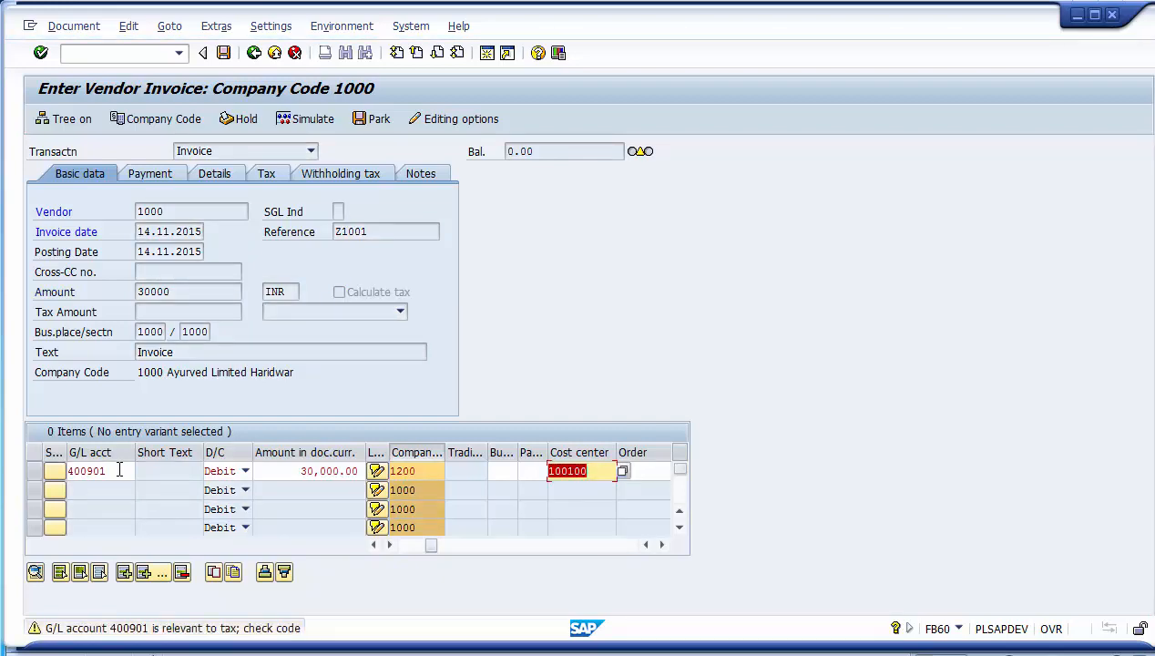
key("Return")
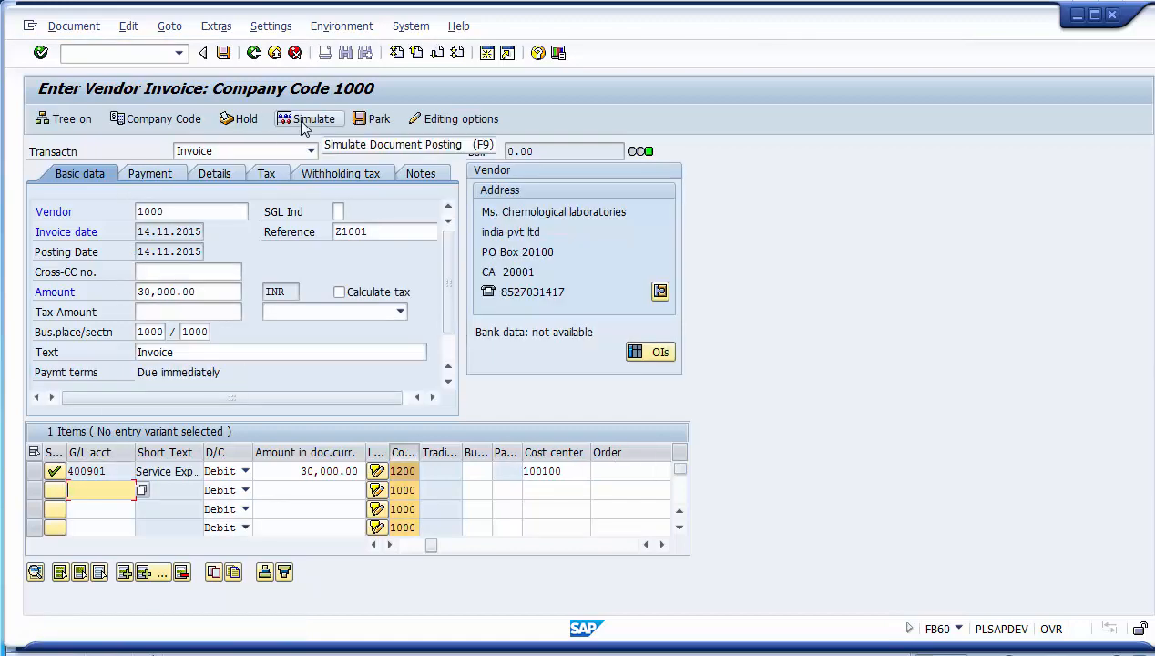
Review the invoice header's vendor, dates, reference, amount, business place and section, and text.
left_click(200, 210)
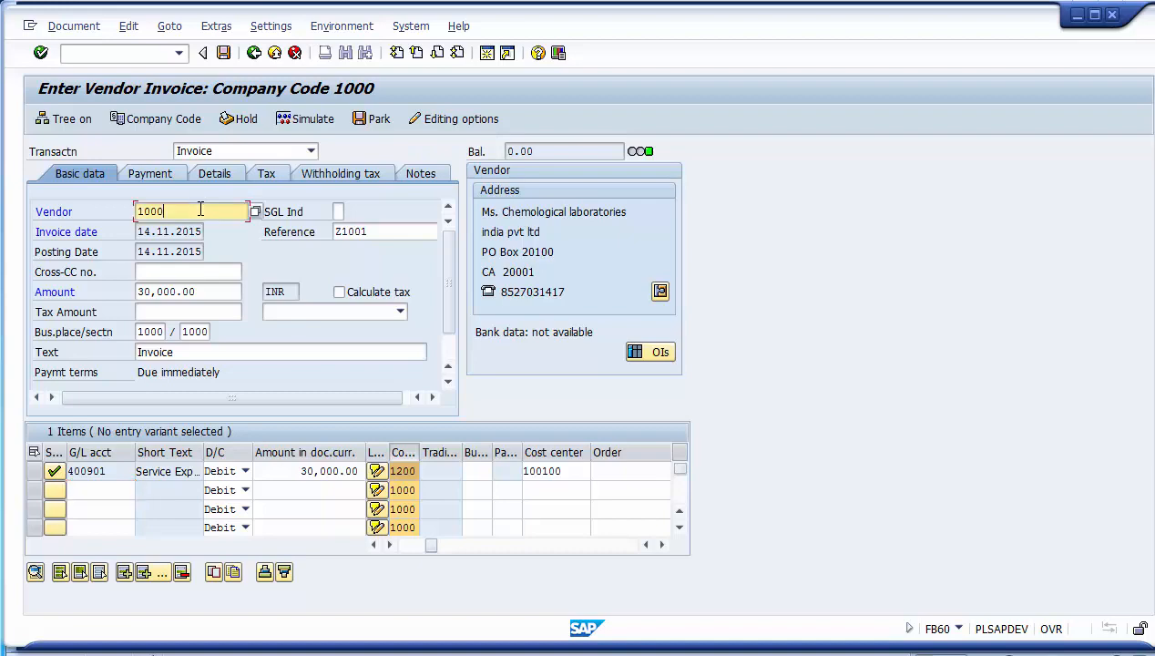
left_click(188, 232)
left_click(188, 247)
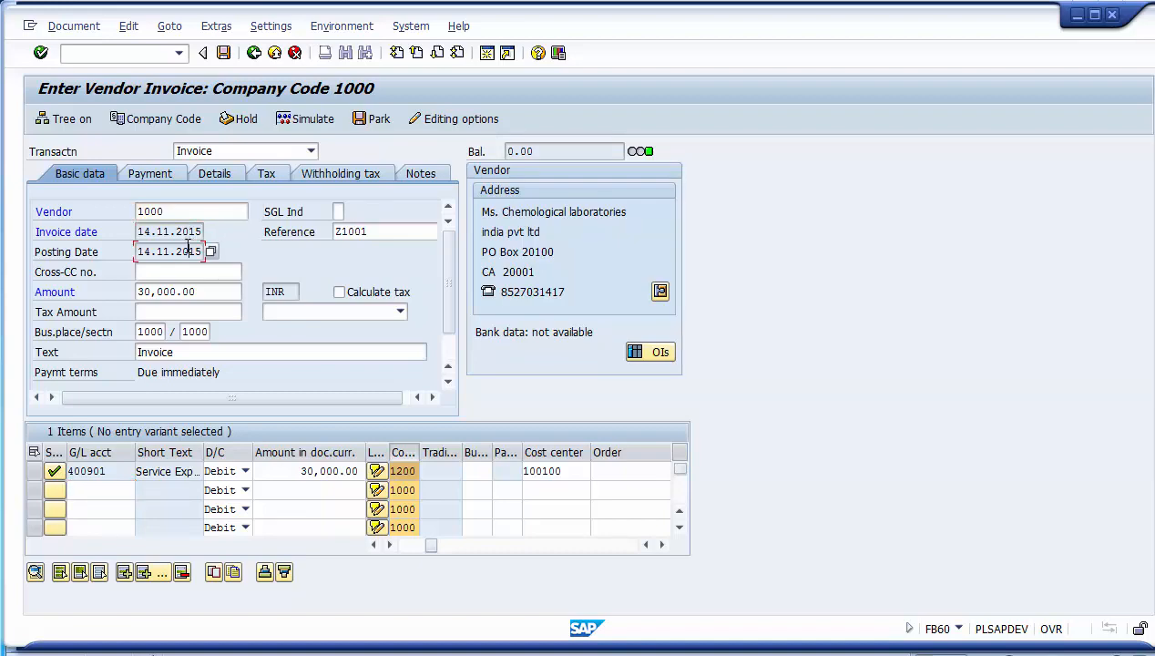
left_click(346, 232)
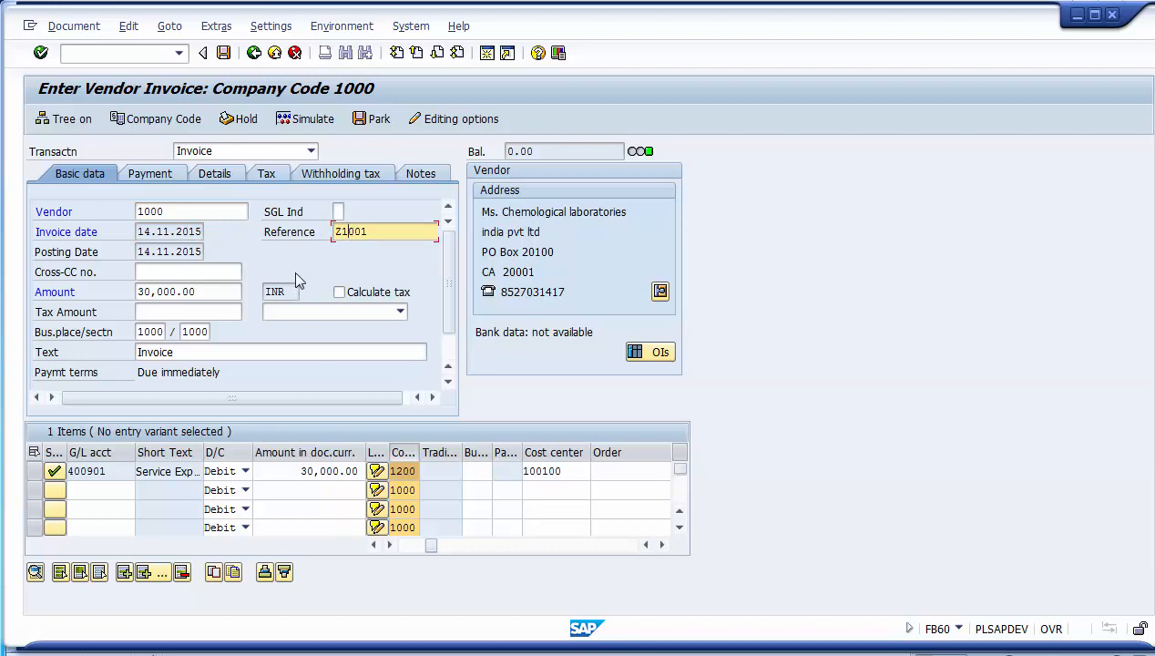
left_click(235, 287)
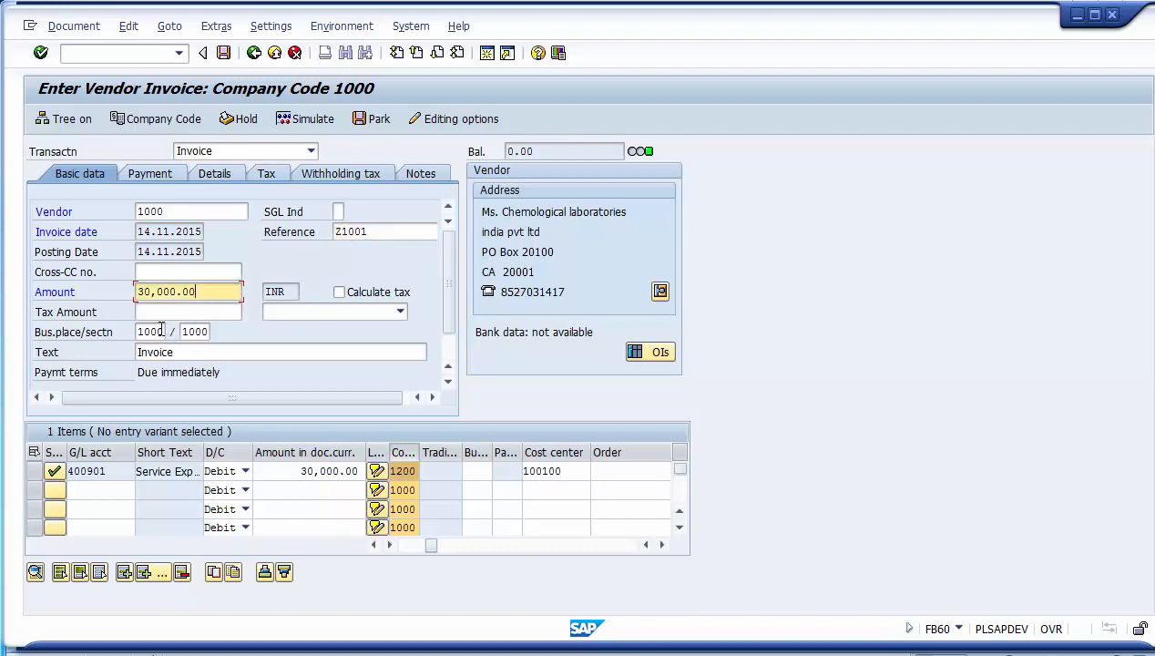
left_click(183, 331)
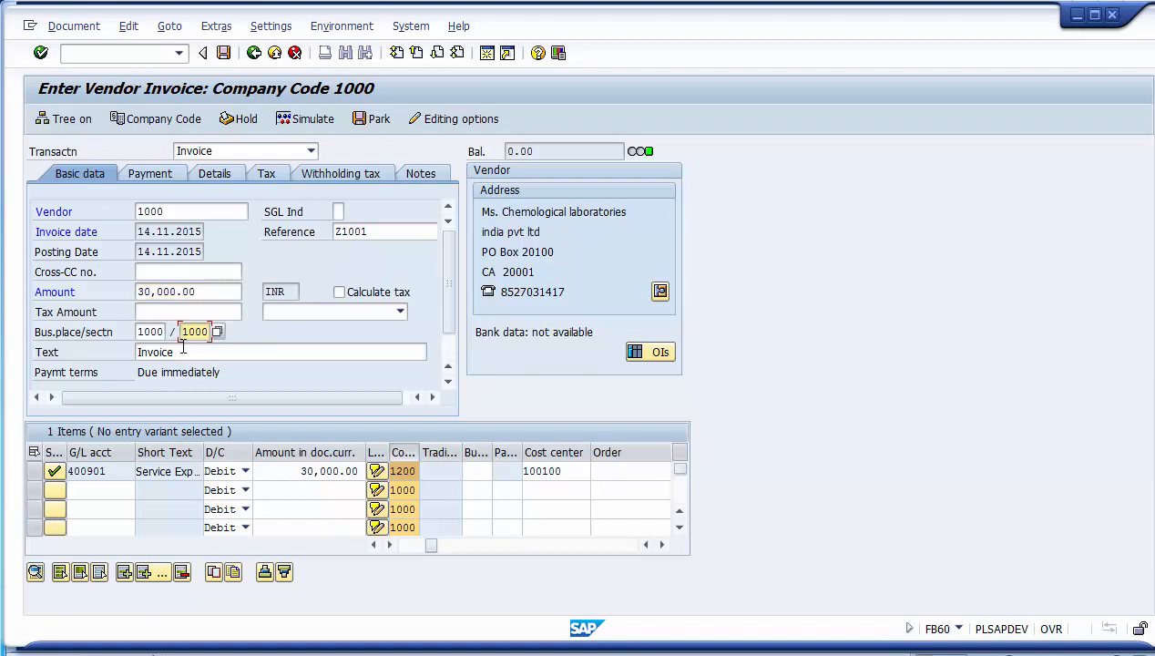
left_click(183, 347)
Review the first line item's G/L account, short text, amount, company code and cost center.
left_click_drag(118, 471, 66, 471)
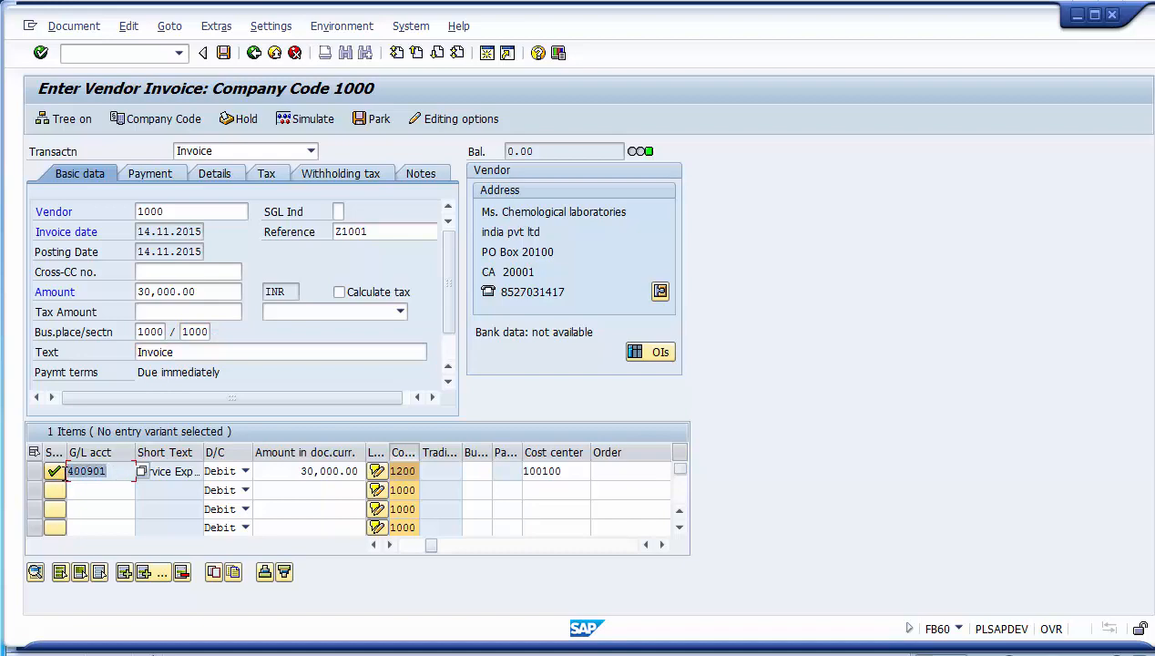
left_click(168, 471)
left_click_drag(136, 471, 210, 470)
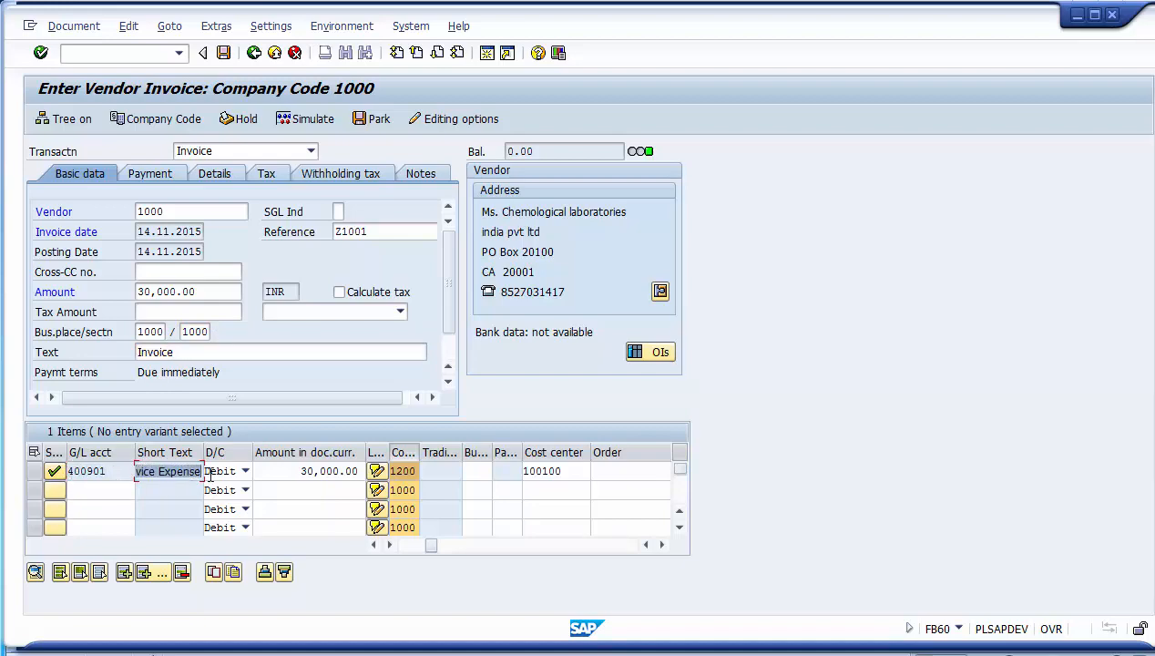
left_click(268, 478)
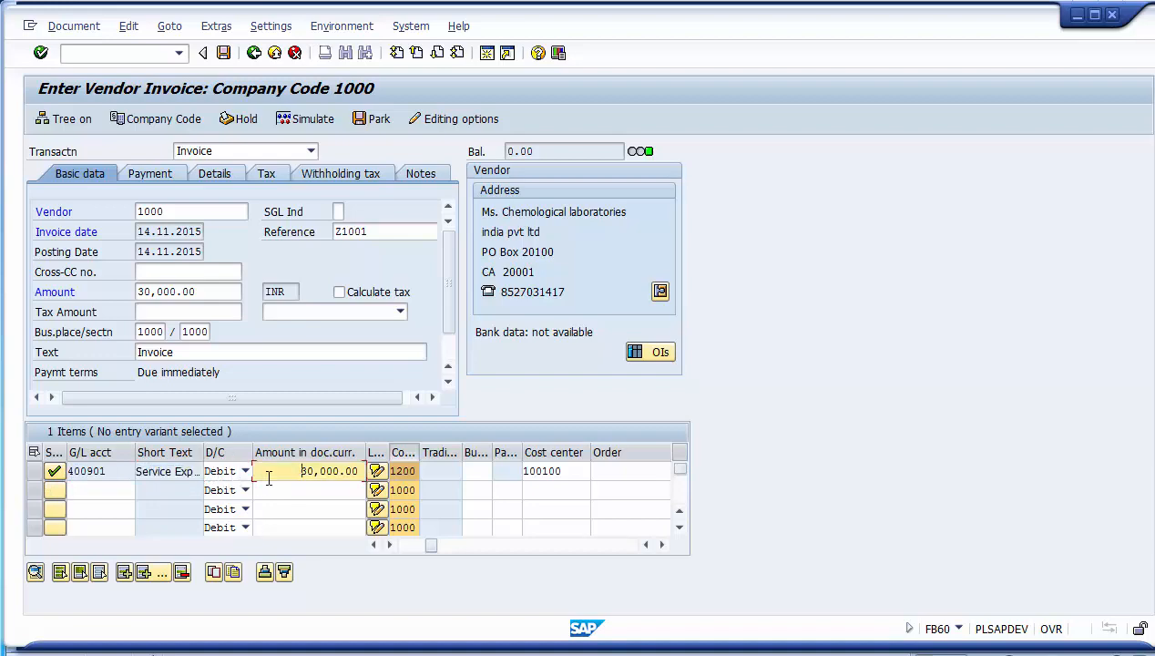
left_click(404, 471)
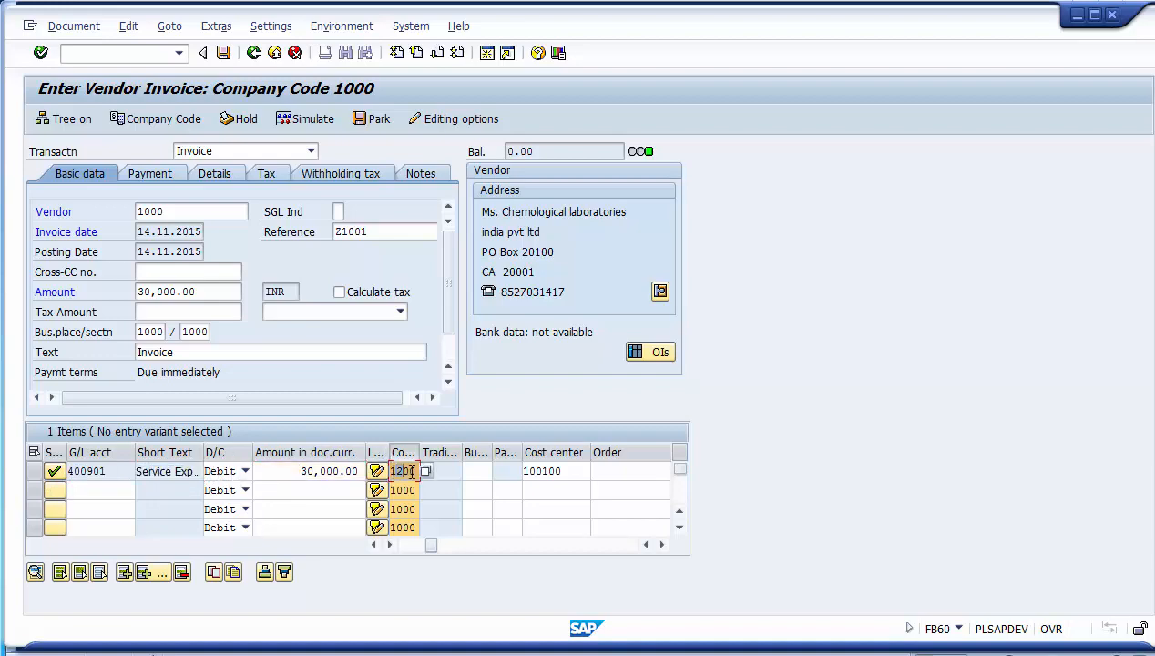
left_click(301, 469)
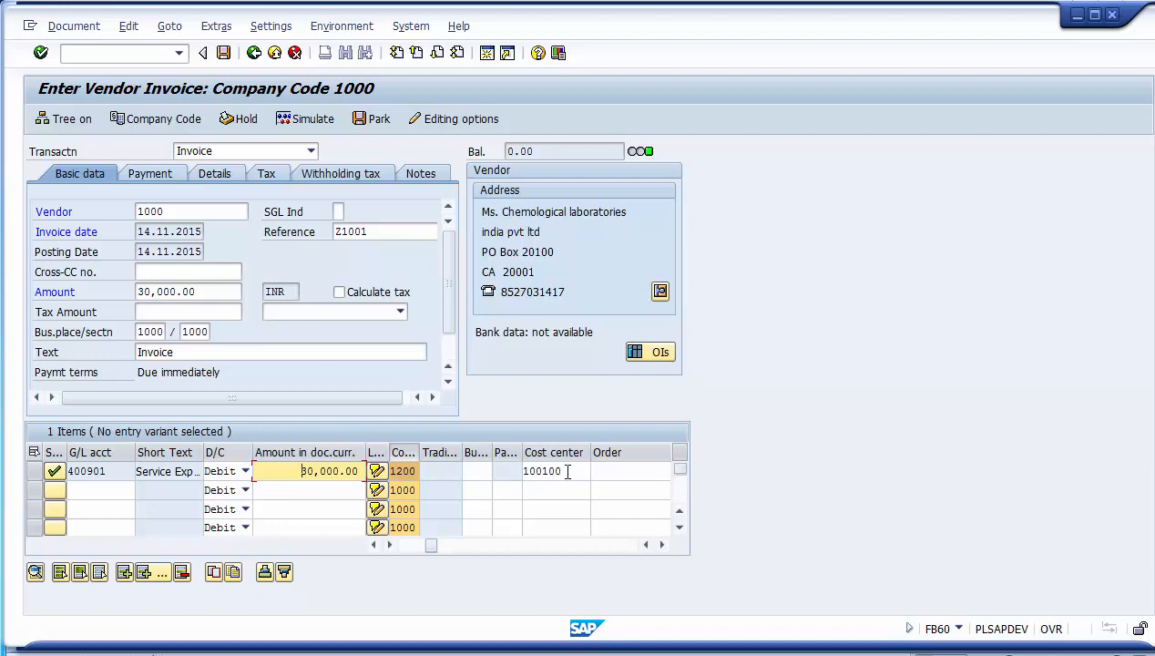
left_click_drag(565, 472, 511, 478)
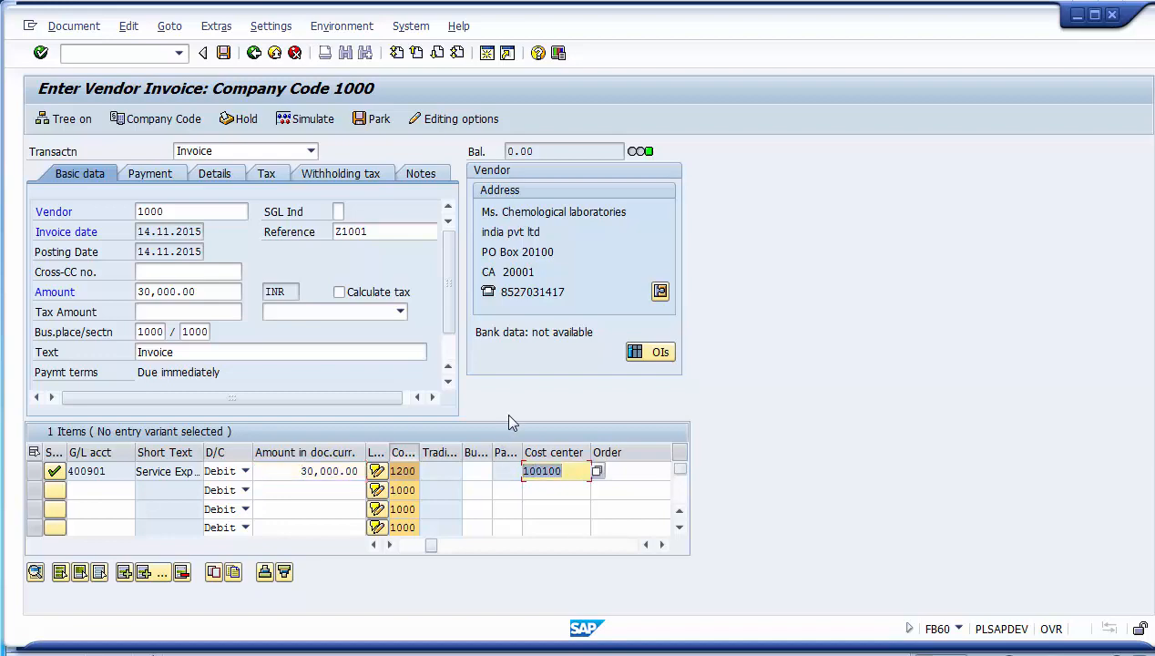
Simulate the vendor invoice and post it from the document overview.
left_click(294, 125)
left_click(294, 125)
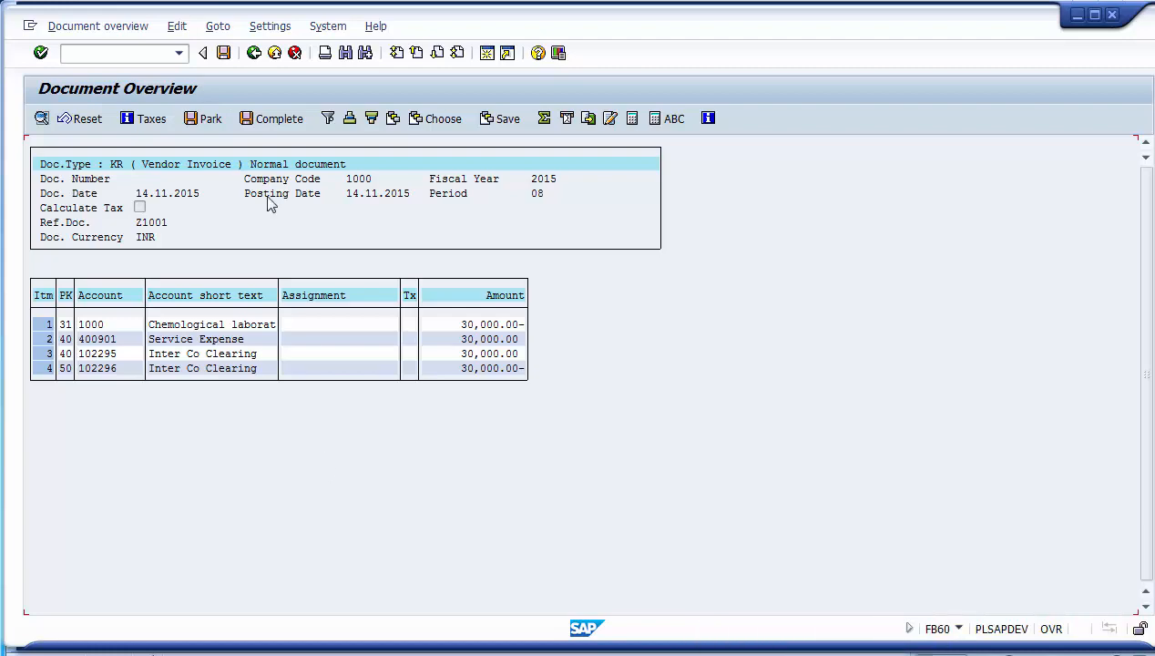
left_click(223, 53)
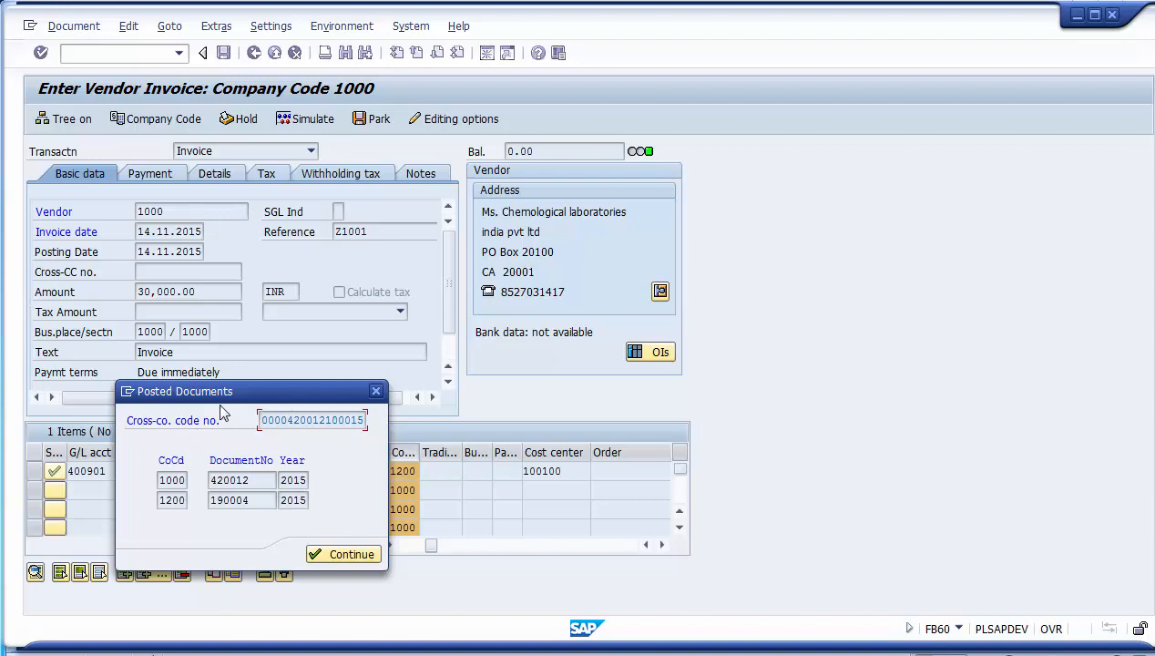
Check which document number was posted in each of company codes 1000 and 1200.
left_click_drag(218, 401, 357, 277)
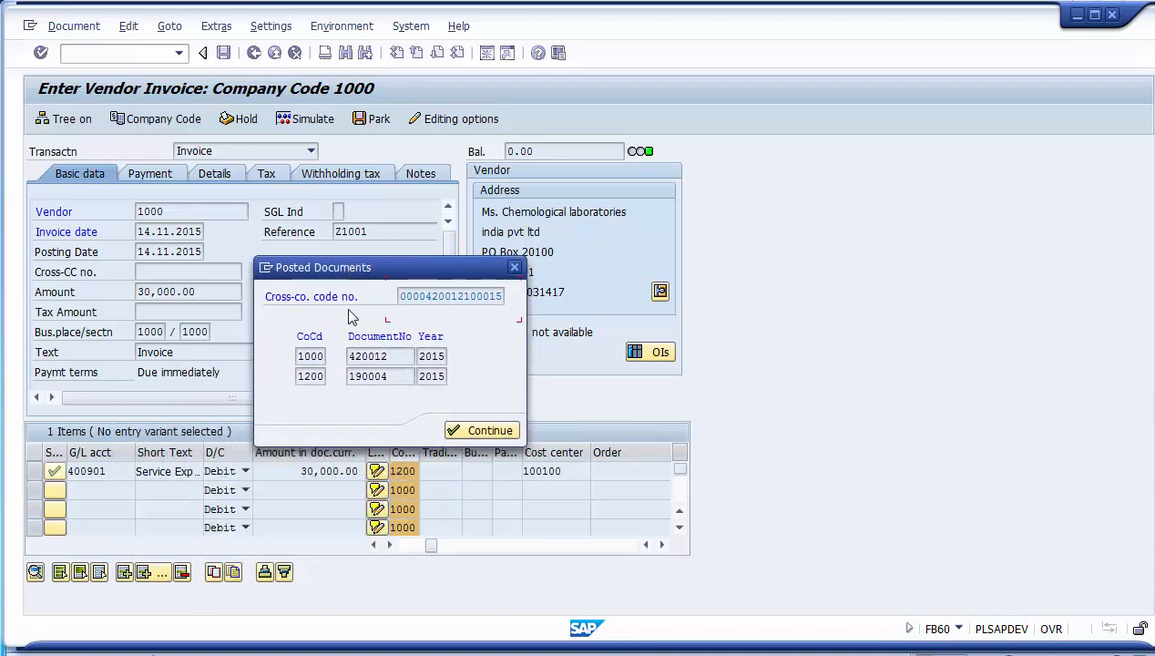
left_click(310, 356)
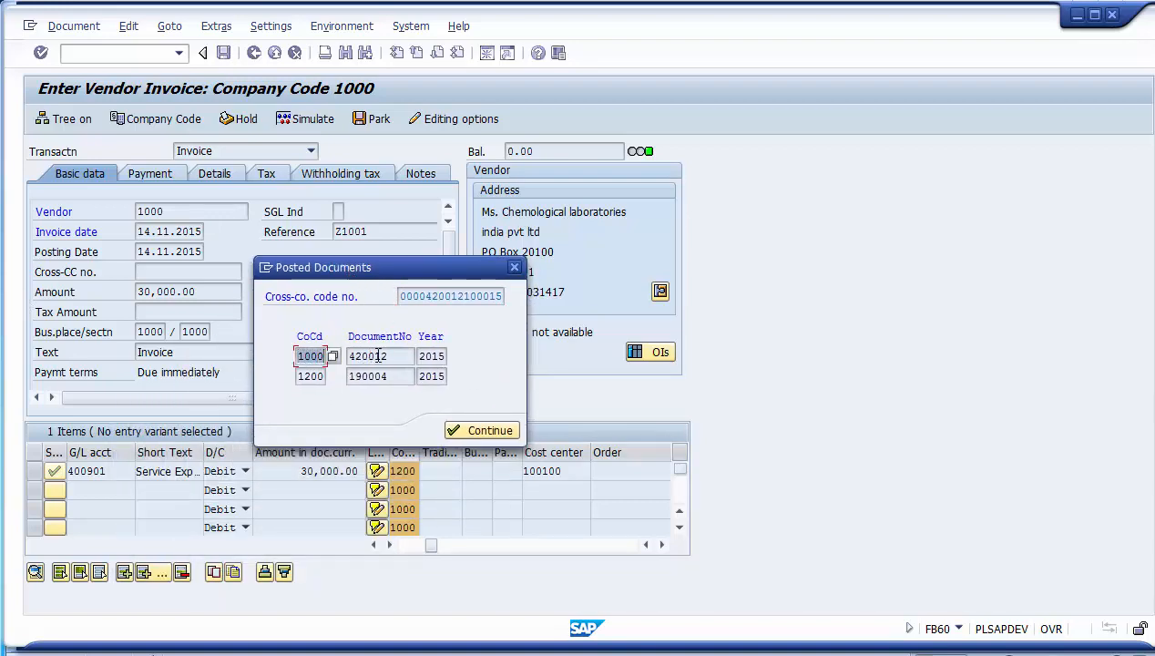
left_click_drag(390, 356, 295, 376)
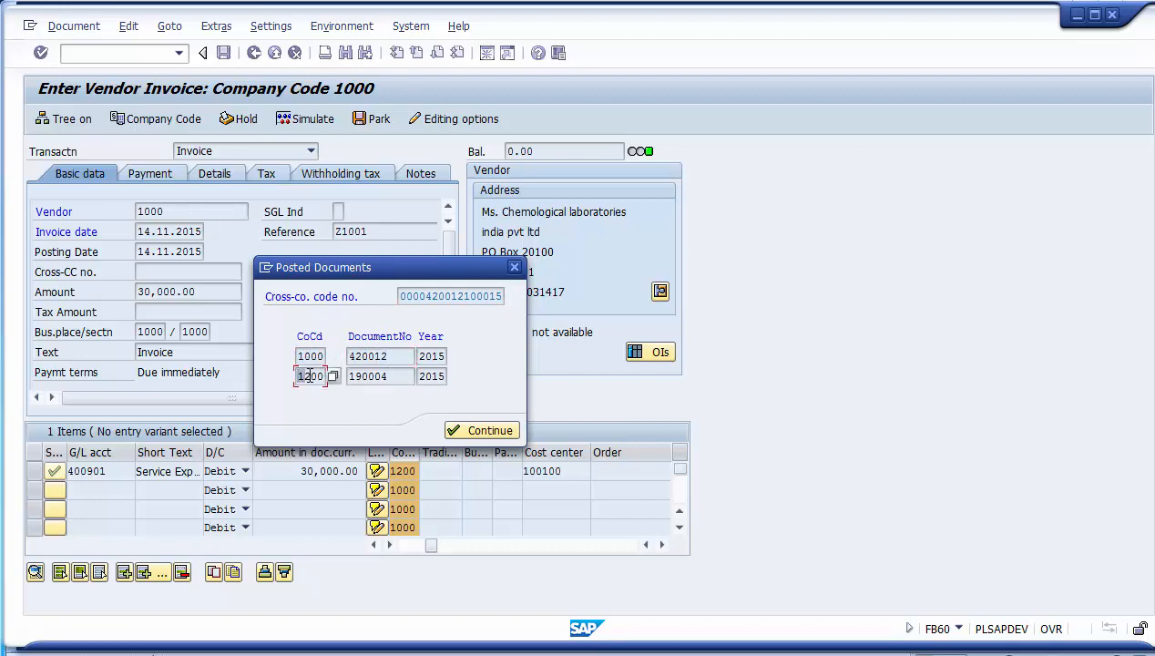
left_click_drag(399, 377, 346, 377)
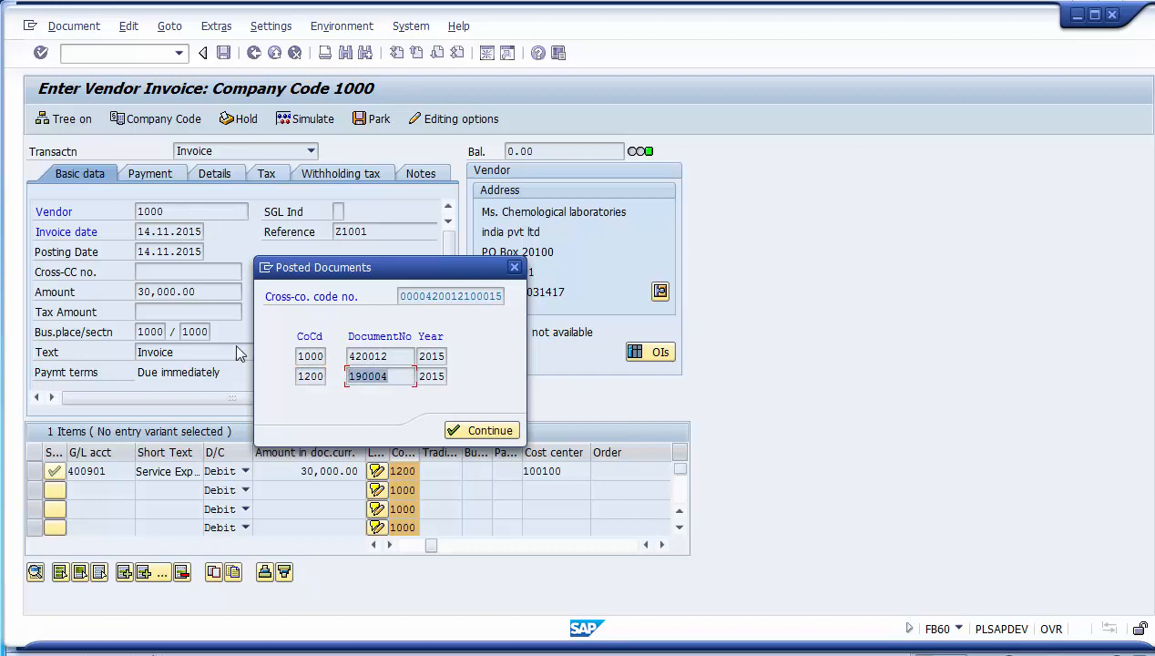
left_click_drag(300, 356, 332, 356)
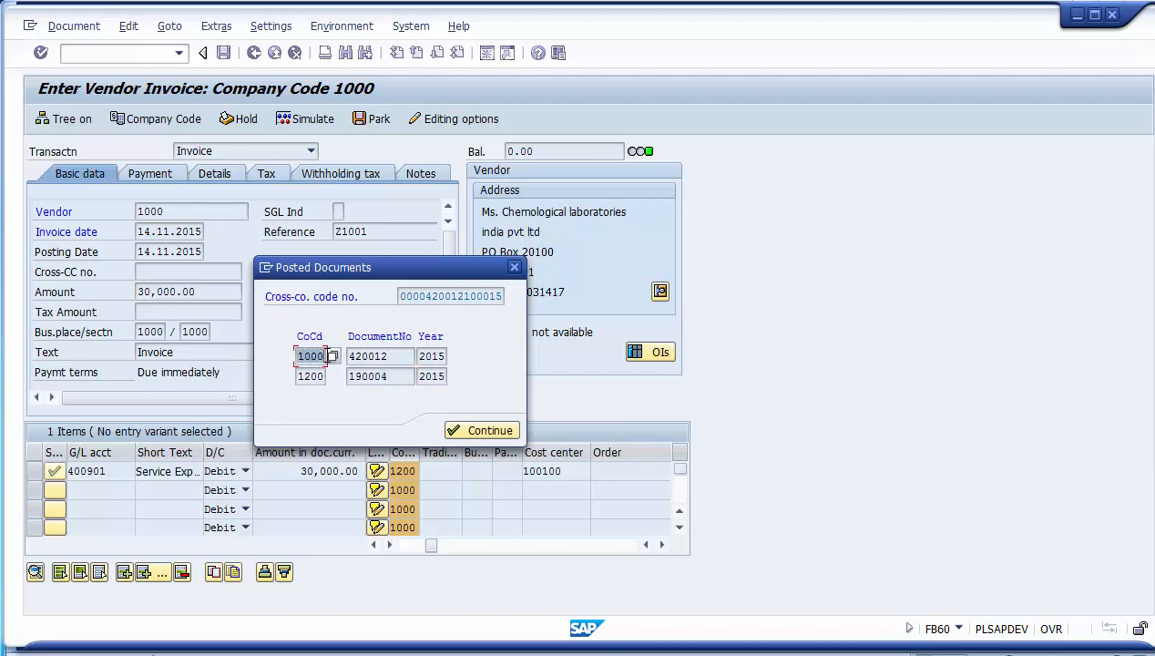
Compare the parts of the cross-company code number with company code 1000, its document number and the fiscal year.
left_click_drag(398, 296, 518, 284)
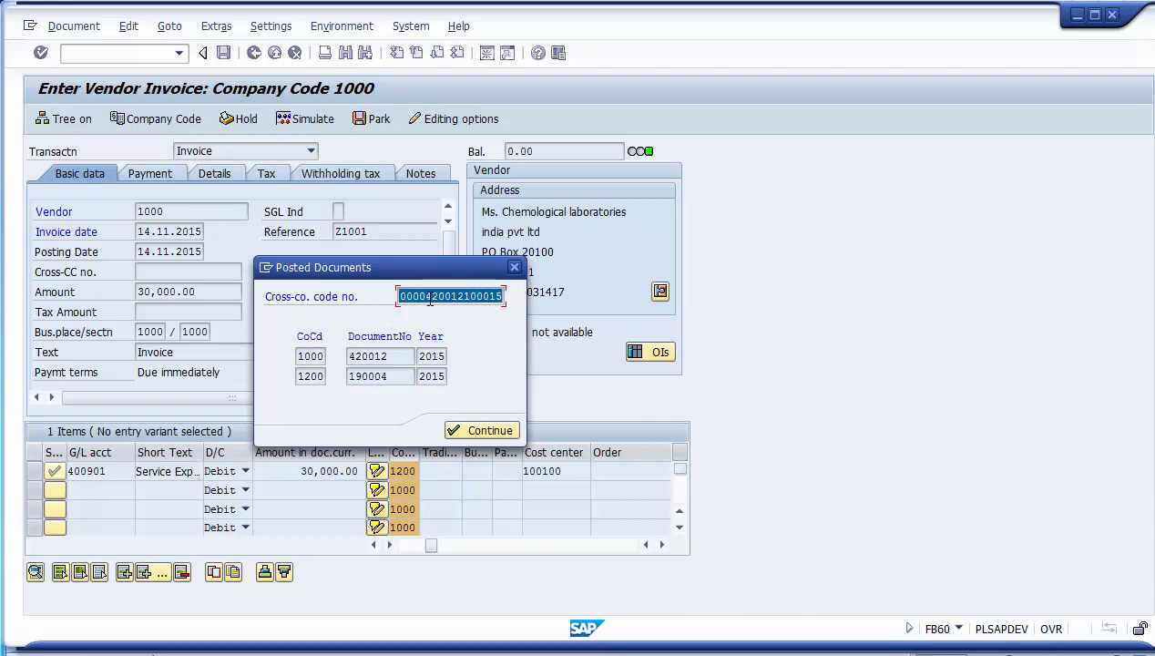
left_click_drag(426, 296, 465, 296)
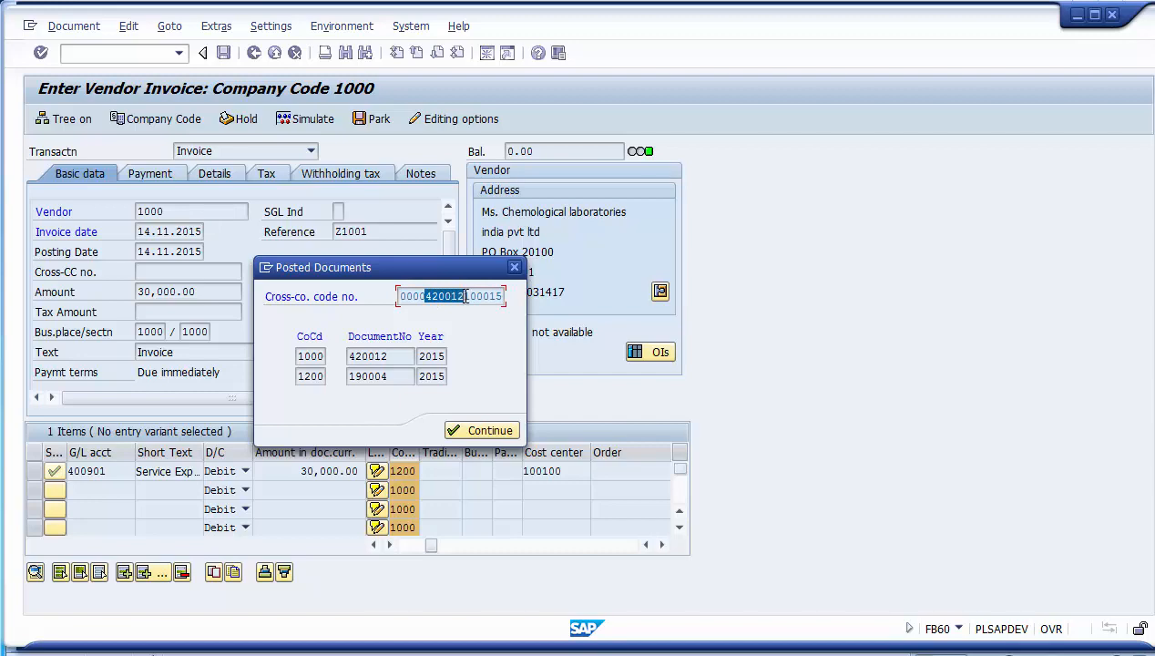
left_click(321, 357)
left_click(401, 358)
left_click_drag(402, 358, 334, 350)
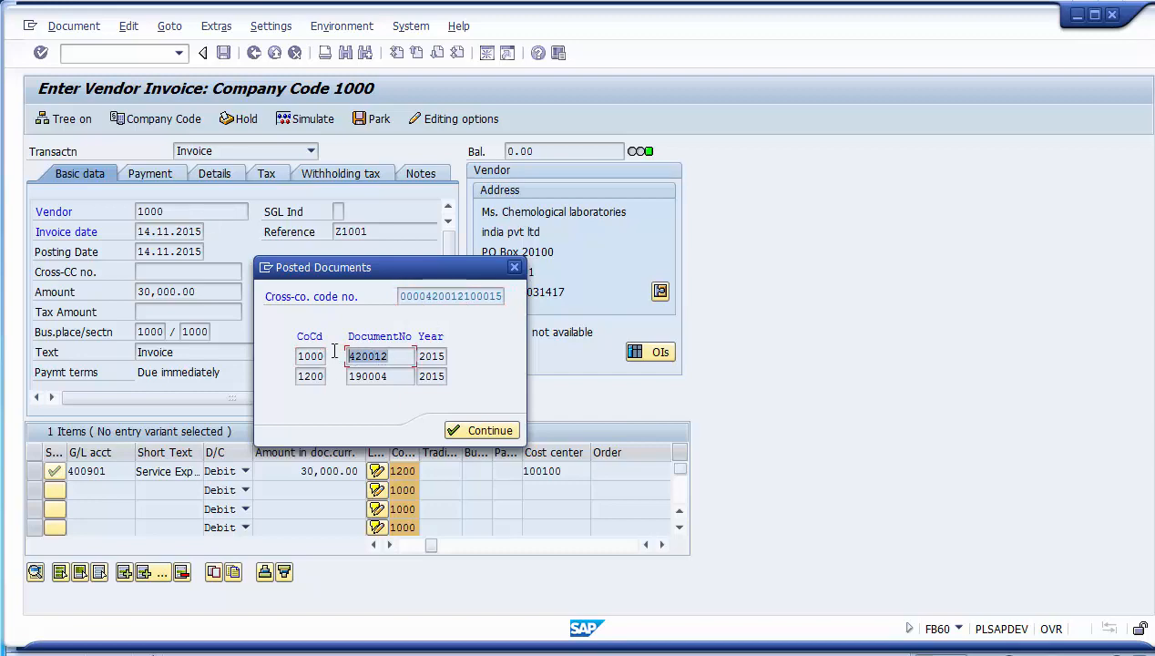
left_click(430, 298)
left_click_drag(426, 296, 464, 296)
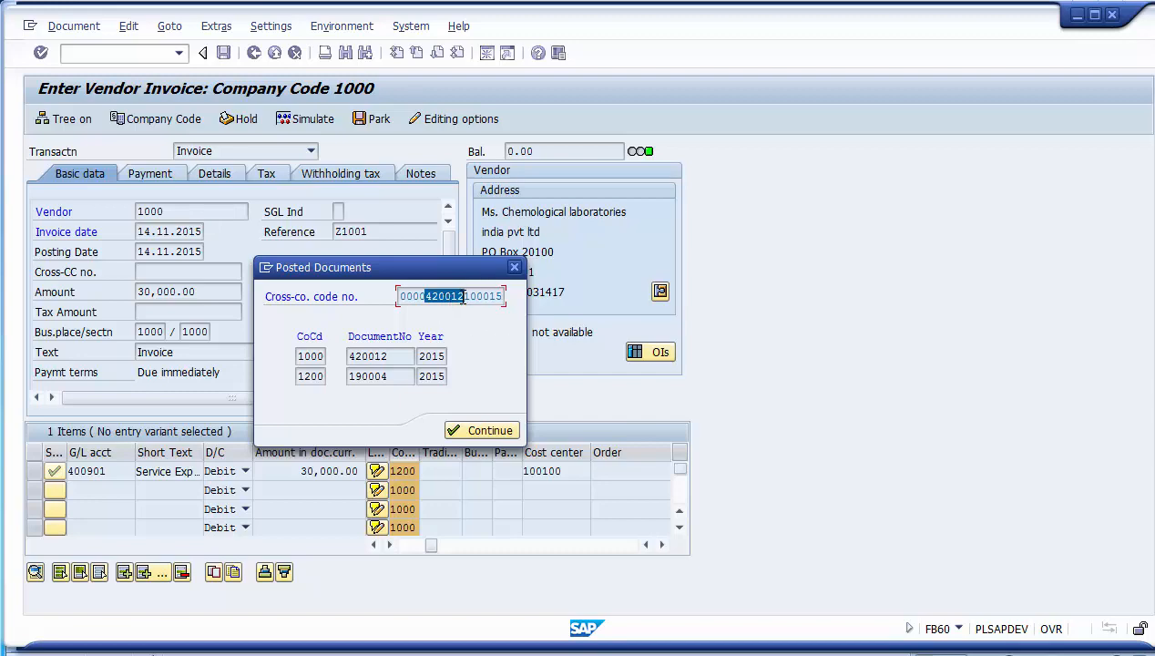
left_click_drag(464, 297, 503, 296)
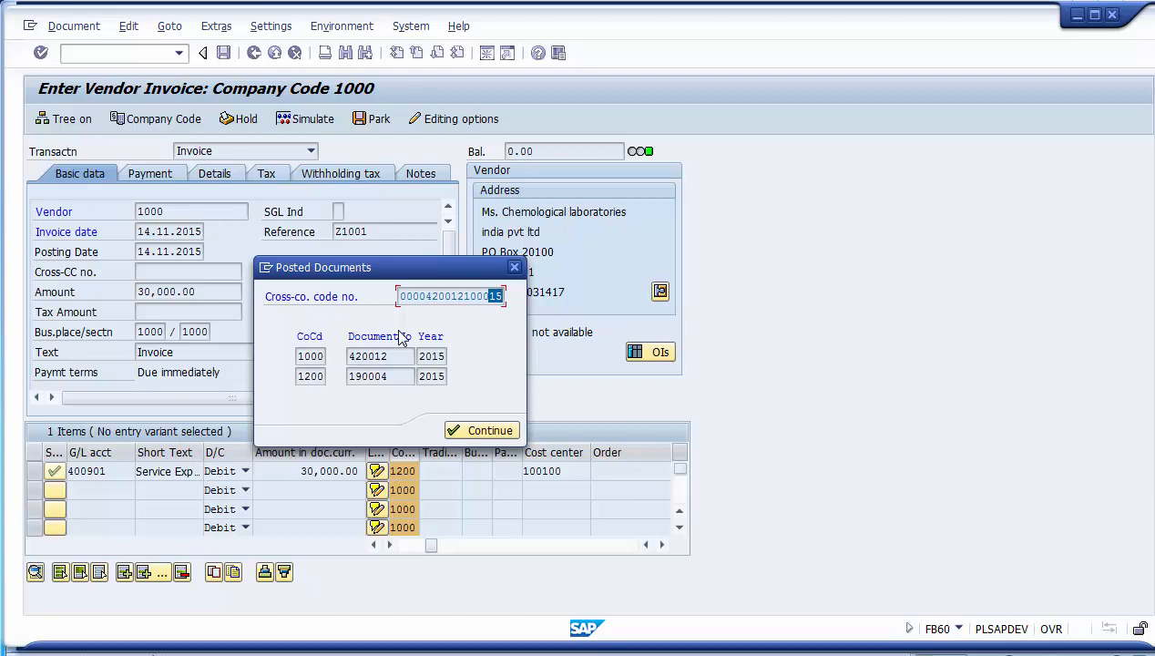
Close the posted documents summary and leave vendor invoice entry for the SAP Easy Access screen.
left_click(483, 434)
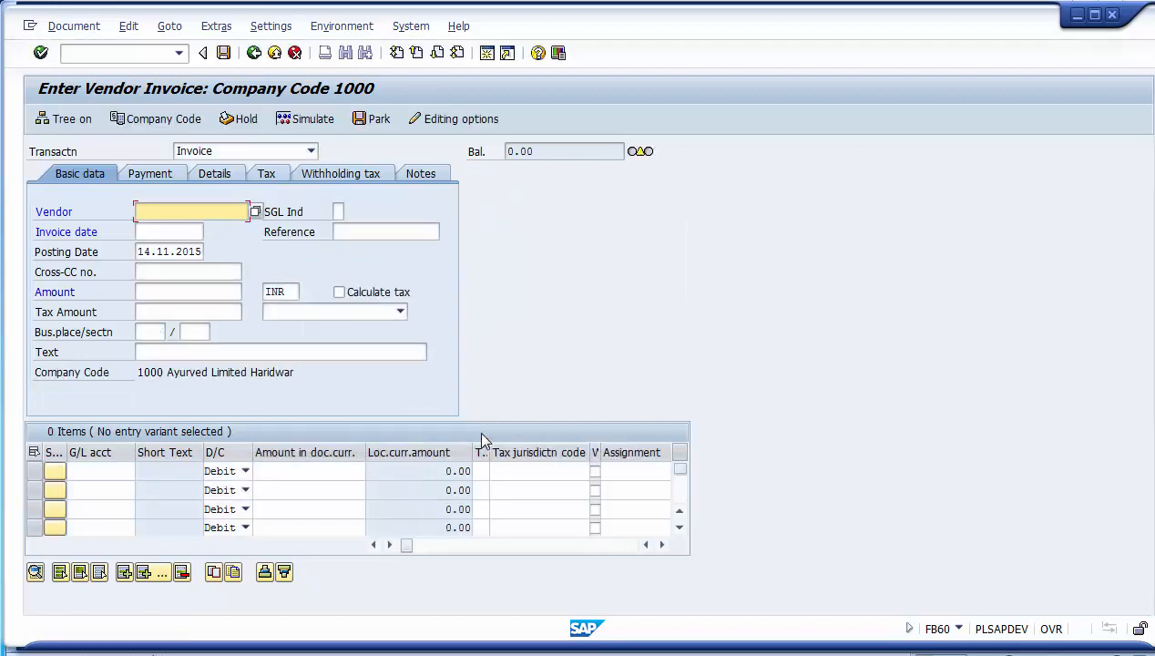
left_click(149, 52)
type("/n")
key("Return")
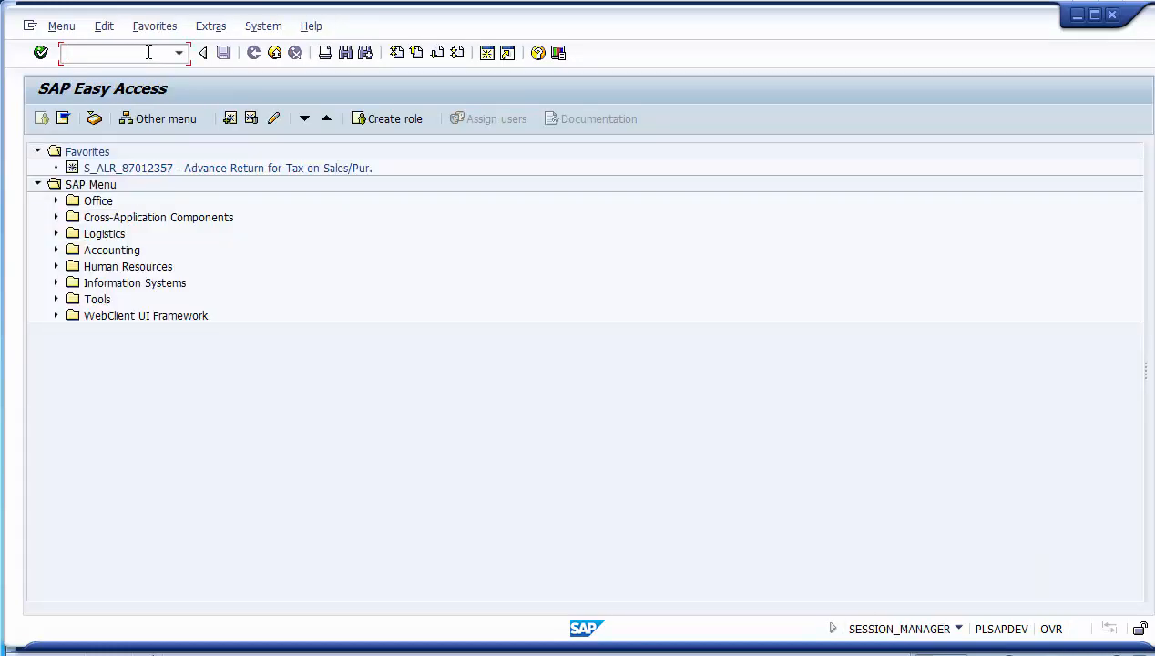
Open the posted cross-company document in transaction FBU2 and view its vendor line item in company code 1000.
type("fbu2")
key("Return")
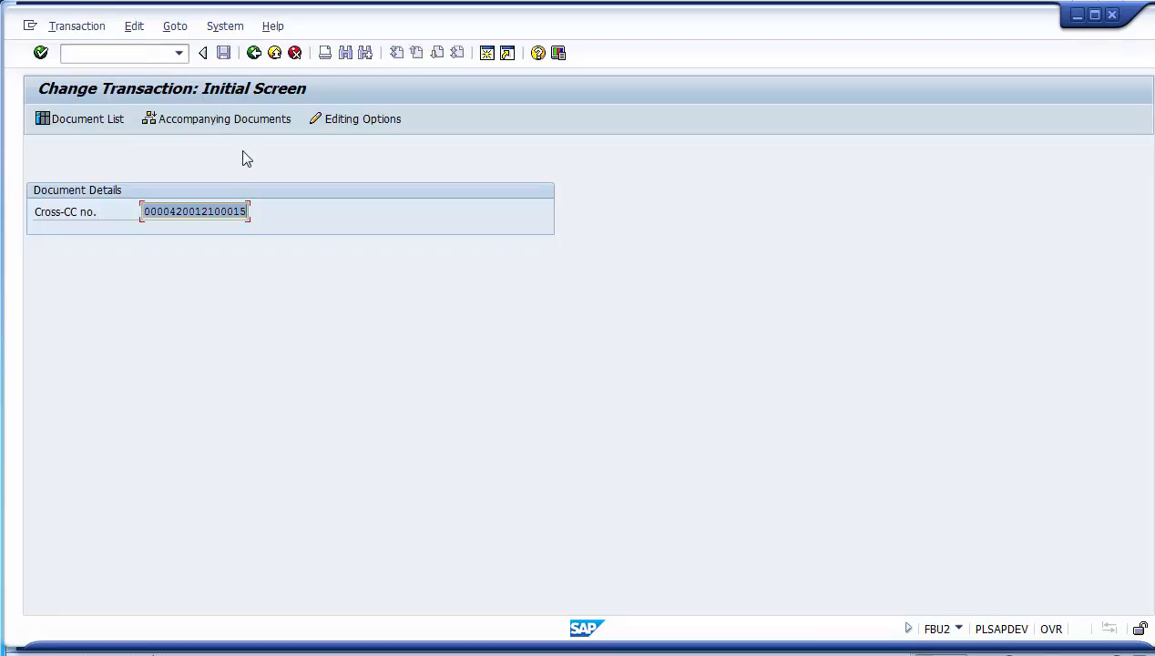
left_click(167, 211)
left_click_drag(167, 211, 265, 209)
key("Return")
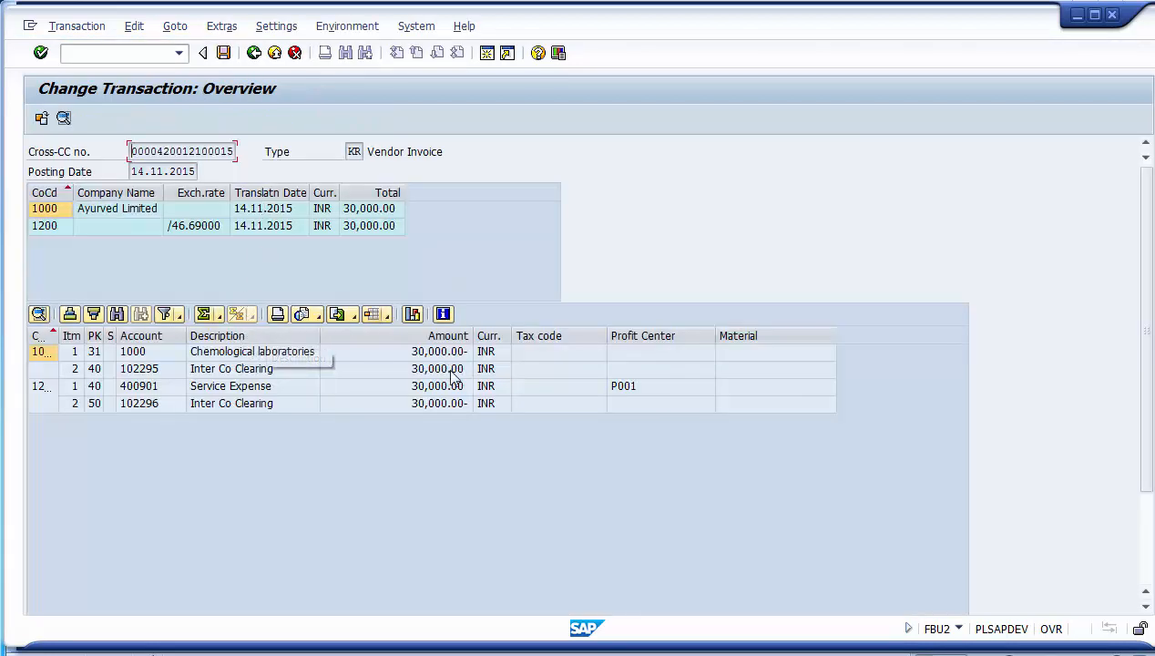
double_click(268, 352)
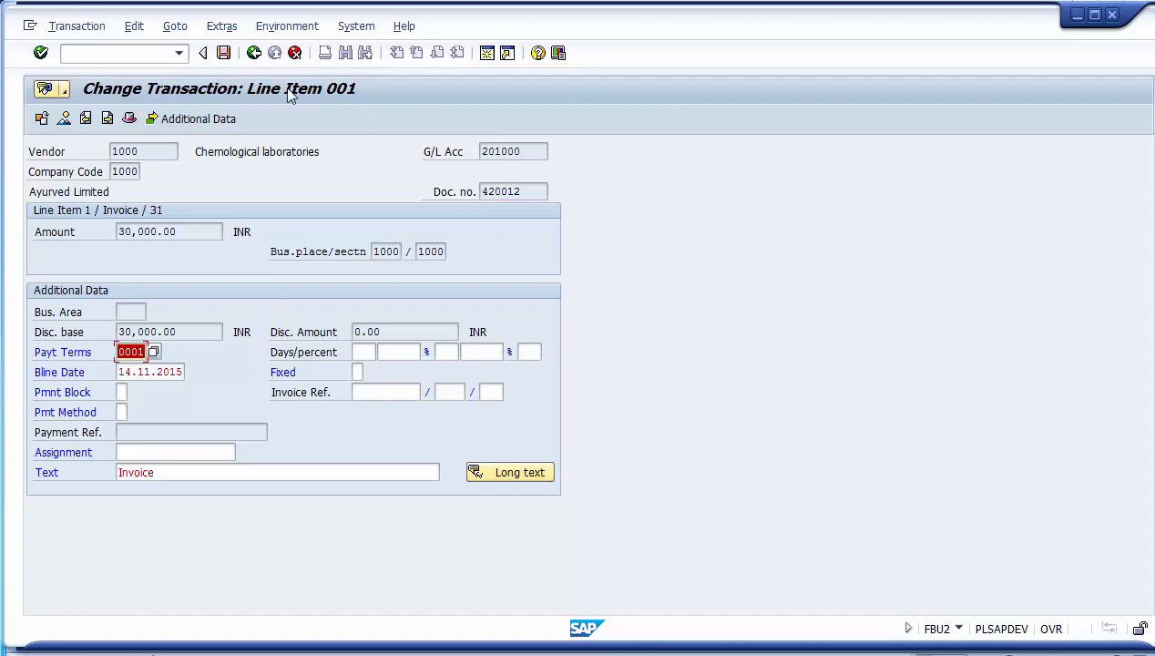
Switch to the PowerPoint slide "Unit Testing - Purchase" and review the transaction codes for posting, changing, reversing and displaying vendor documents.
left_click(585, 654)
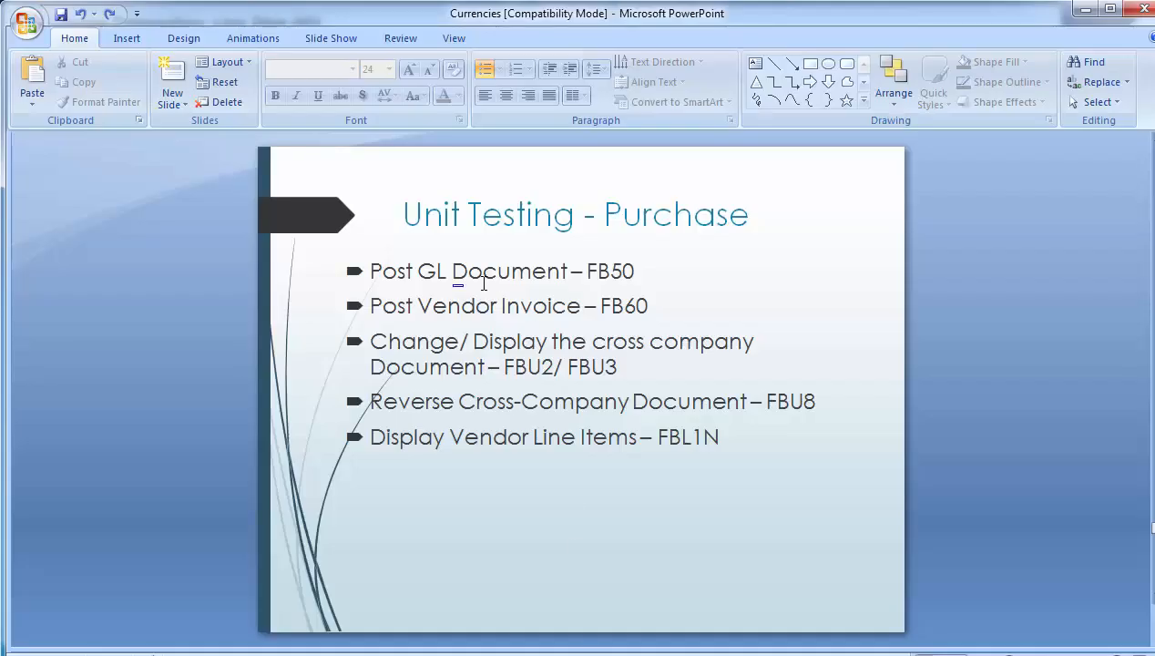
left_click_drag(586, 273, 635, 272)
left_click_drag(599, 306, 660, 310)
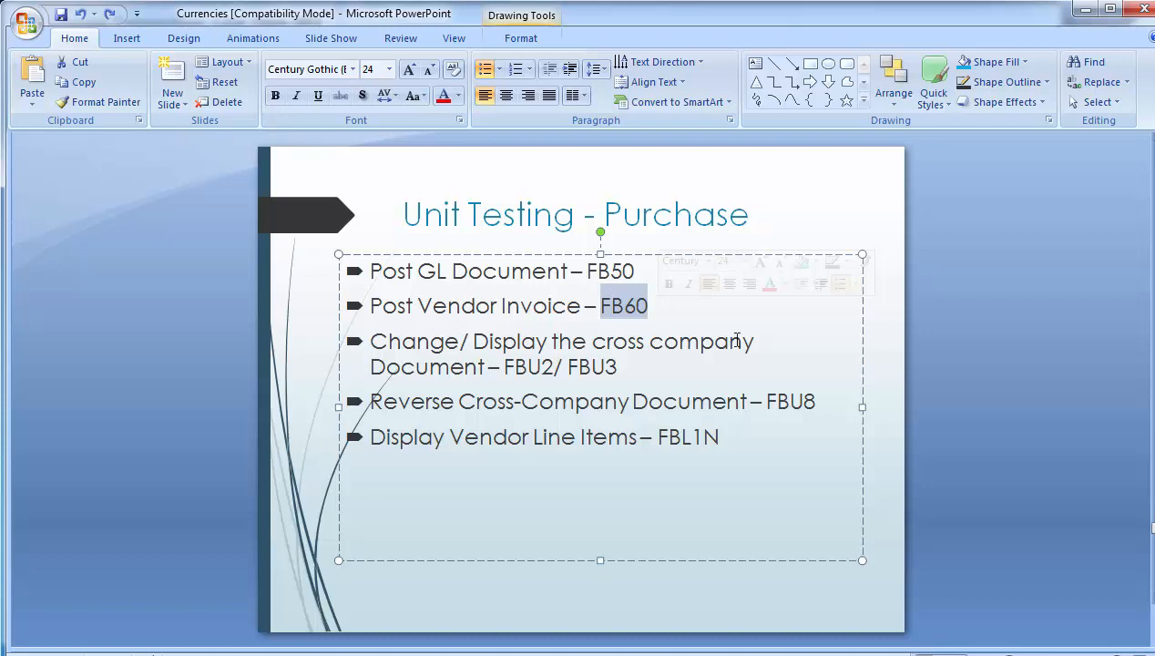
left_click(769, 405)
left_click_drag(772, 406, 810, 404)
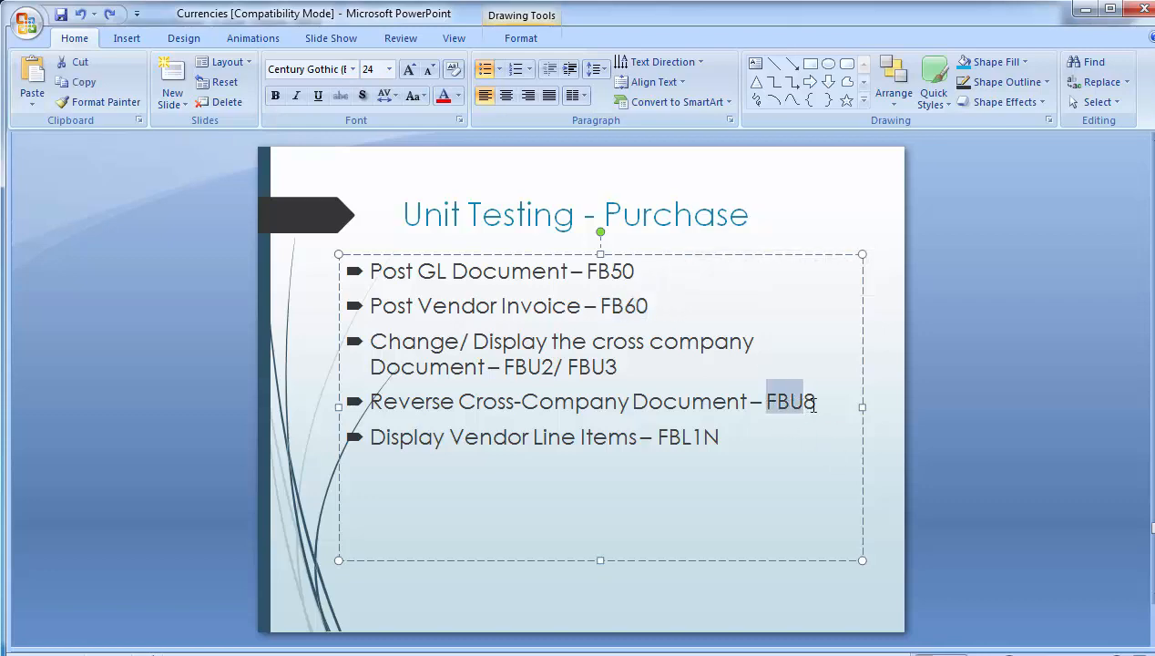
left_click(767, 406)
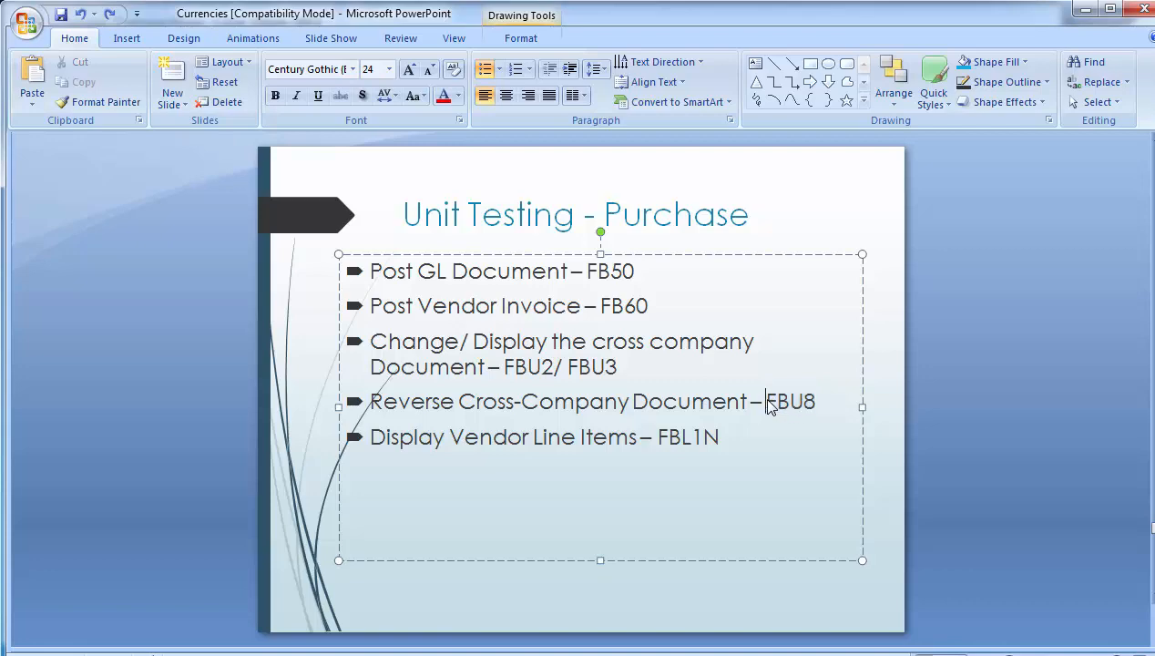
left_click(204, 343)
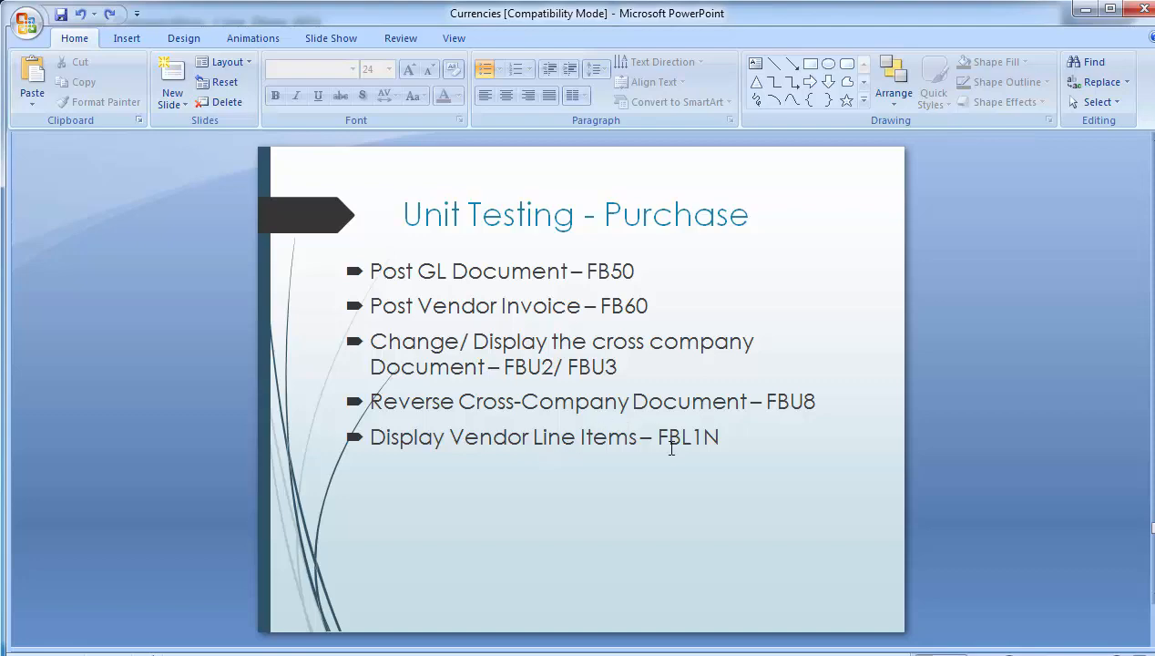
left_click_drag(656, 437, 718, 439)
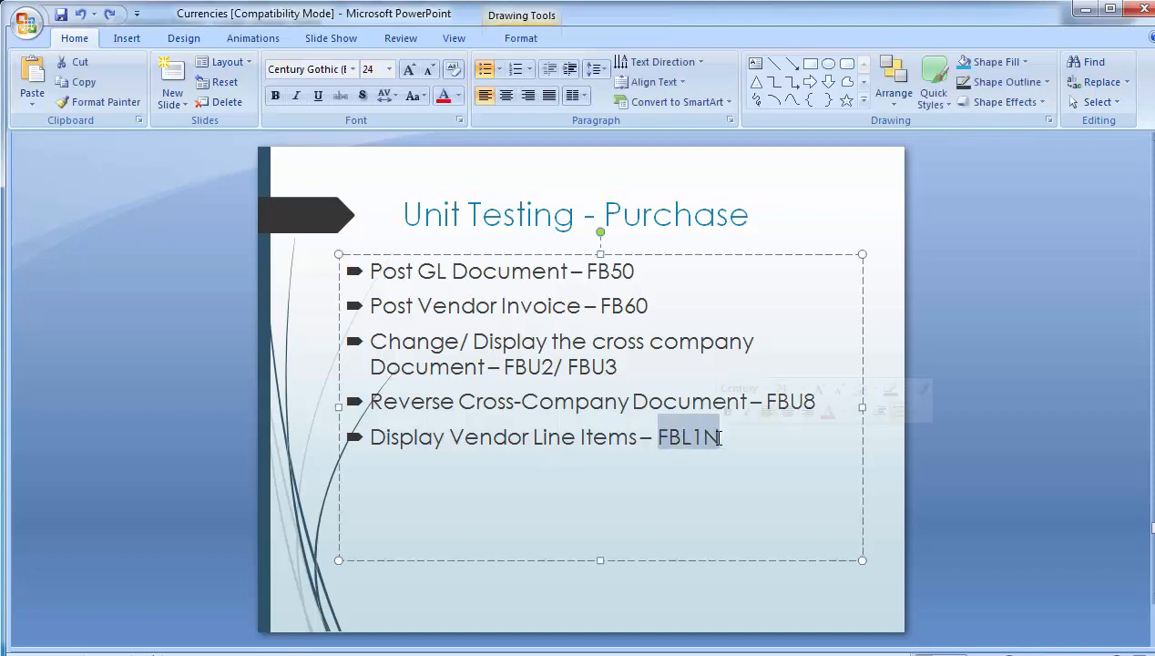
left_click(235, 333)
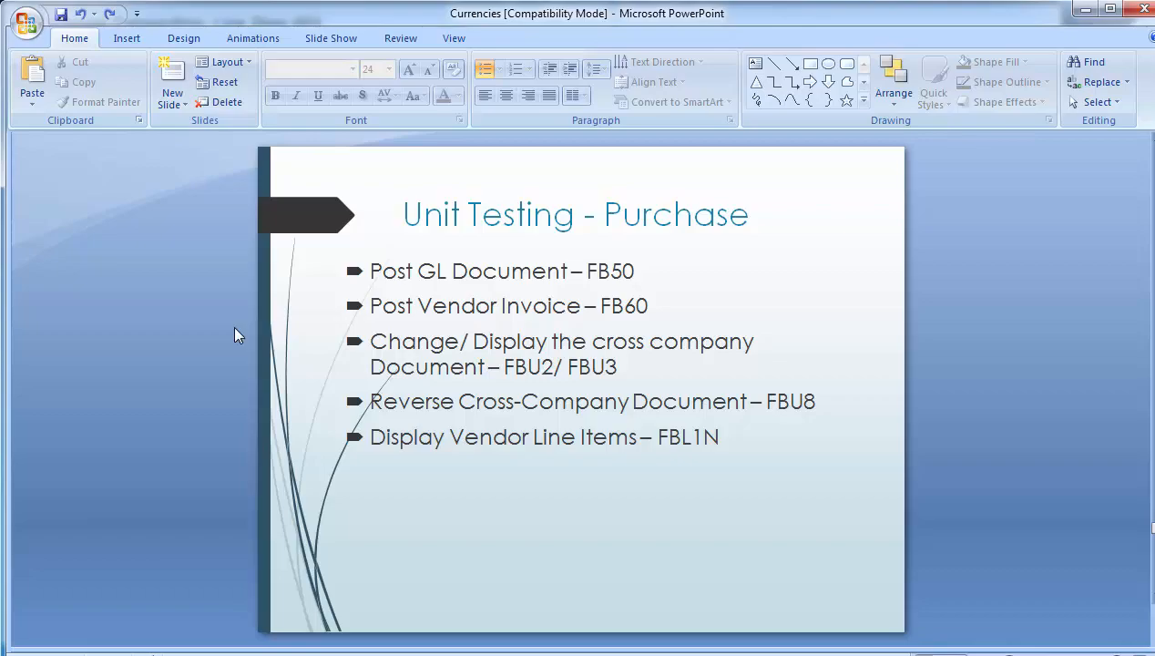
Return to SAP, leave the cross-company line item and start vendor line item display with transaction FBL1N.
key("alt+Tab")
left_click(143, 60)
type("/n")
key("Return")
type("fbl1n")
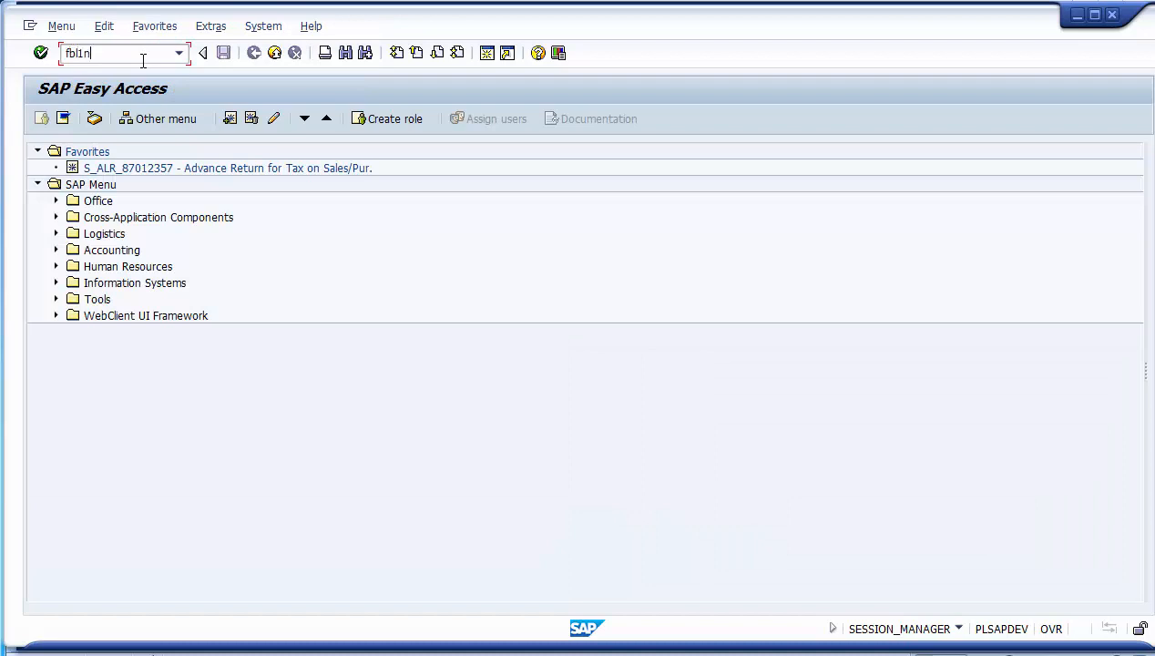
key("Return")
List the open items of vendor 1000 in company code 1000, then go back to the selection screen.
type("1000")
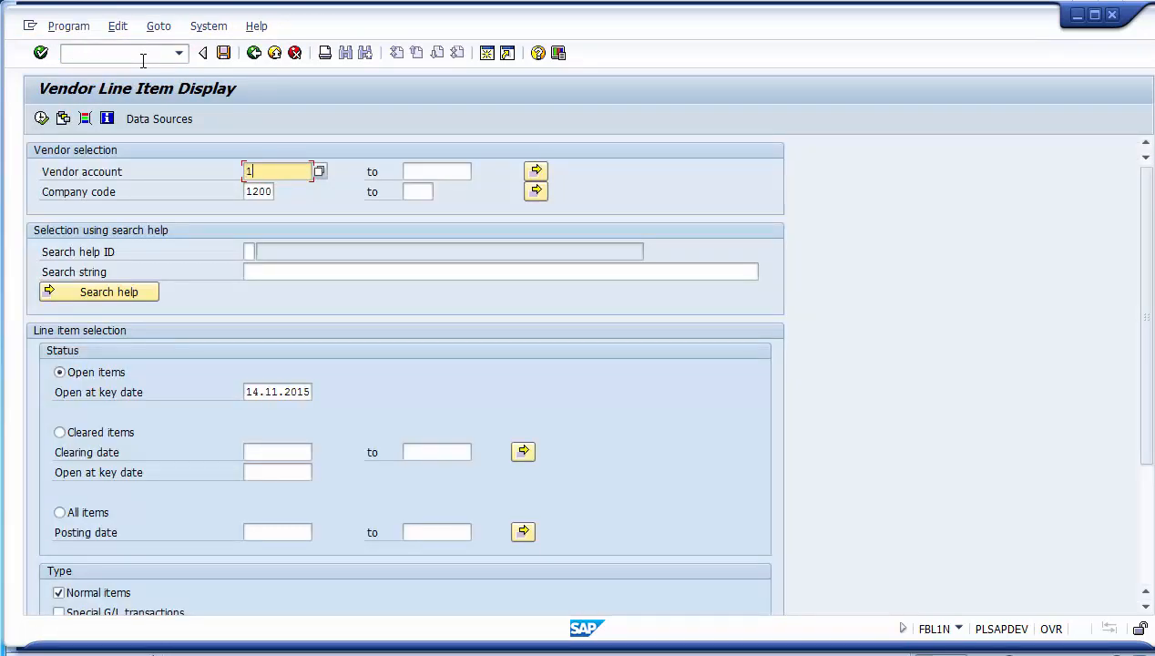
key("Tab")
key("Left")
key("Left")
key("Left")
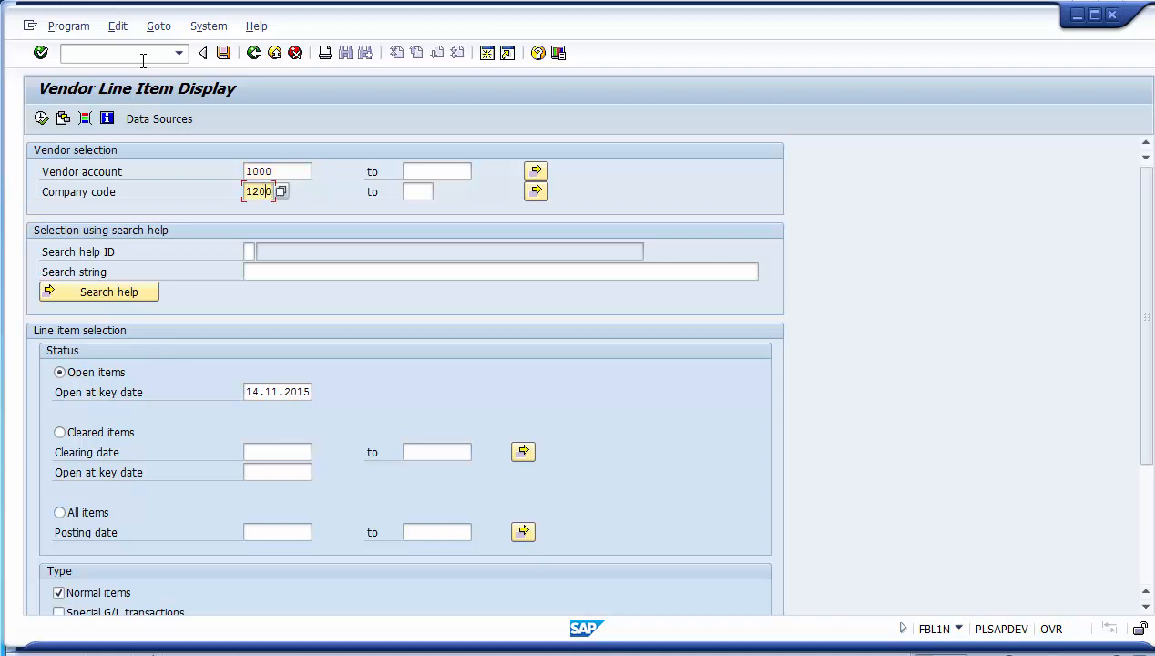
type("0")
left_click(41, 118)
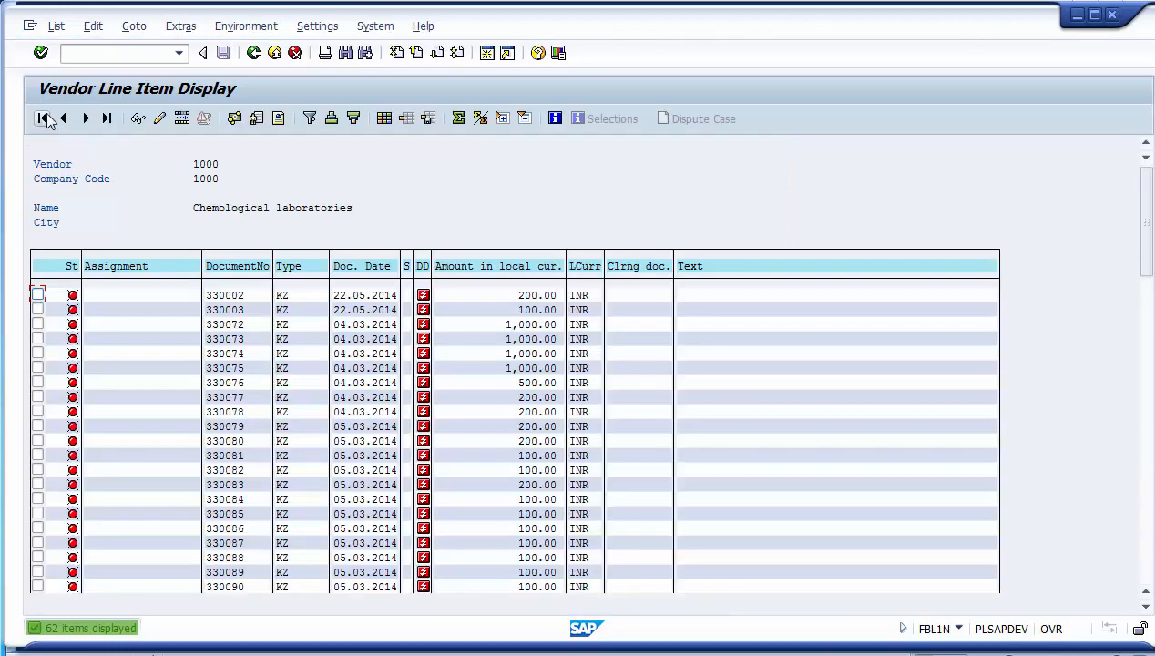
left_click(254, 52)
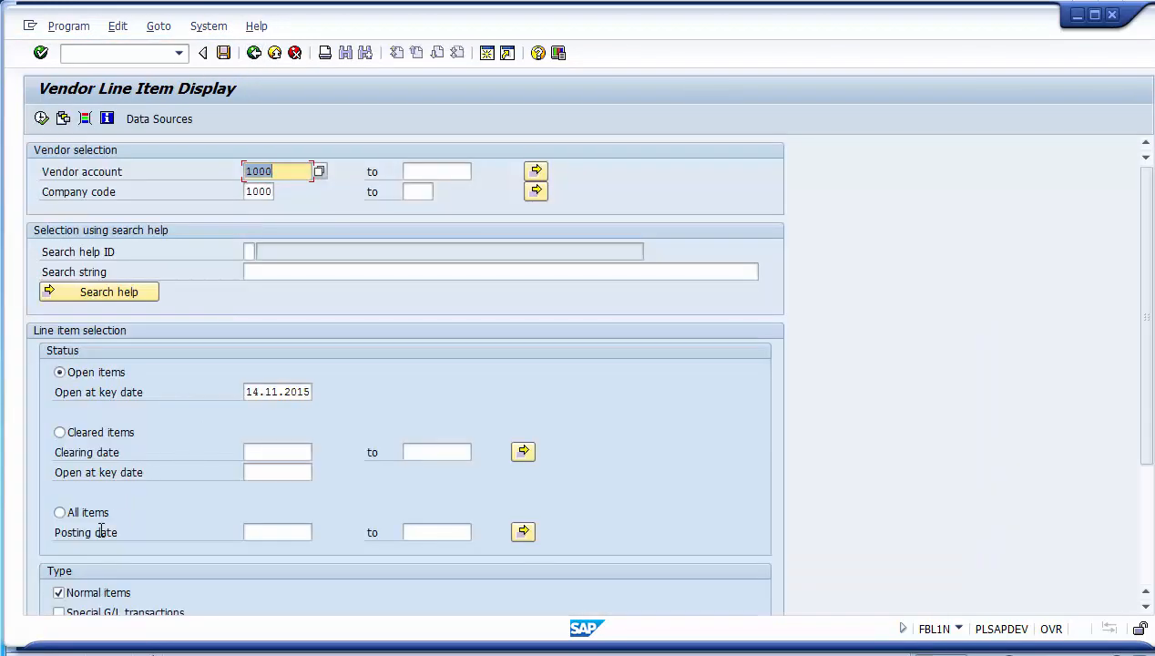
Display all items of the vendor with a posting date from 14.11.2015 to 14.11.2015.
left_click(82, 516)
left_click(251, 391)
key("ctrl+c")
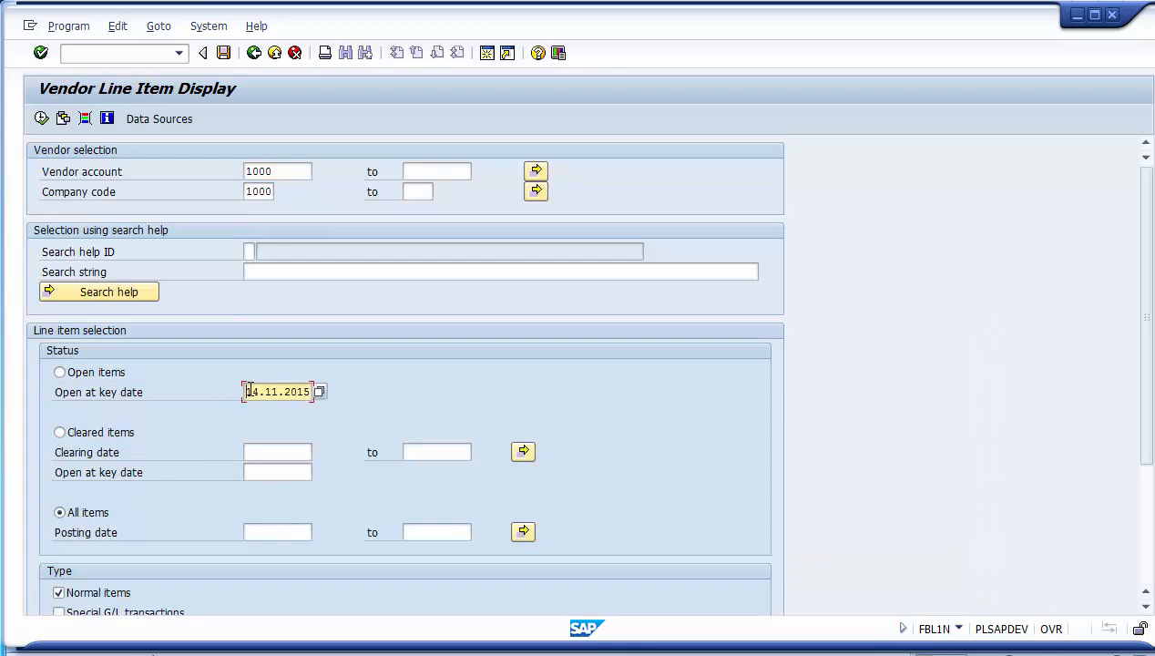
left_click(270, 533)
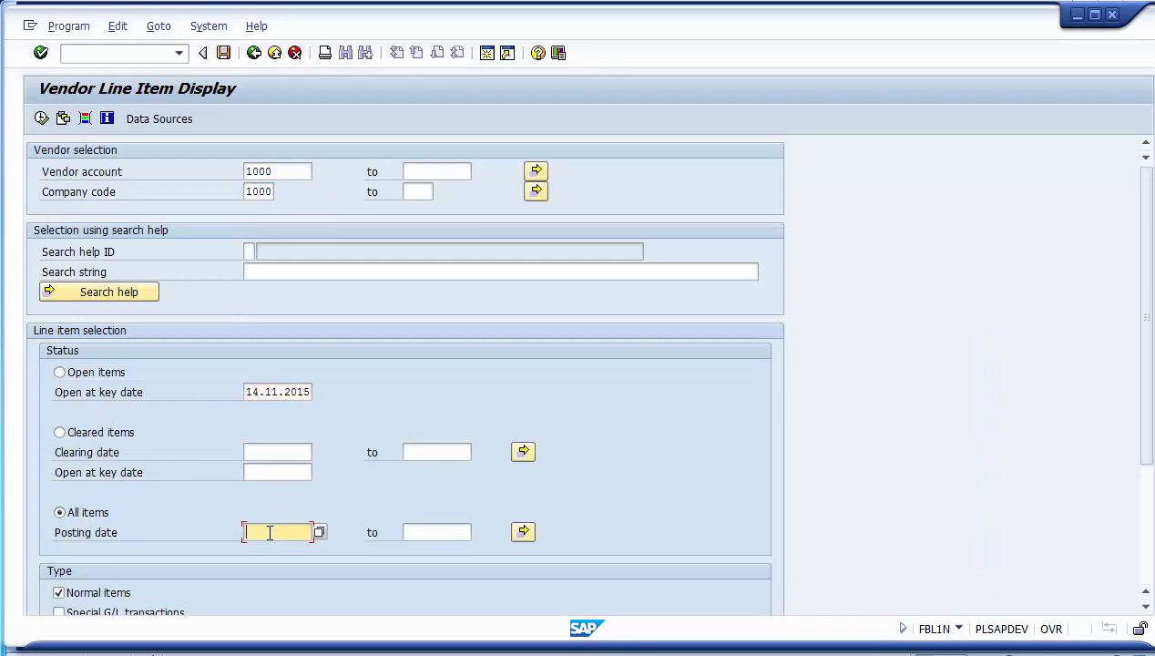
key("ctrl+v")
key("Tab")
key("ctrl+v")
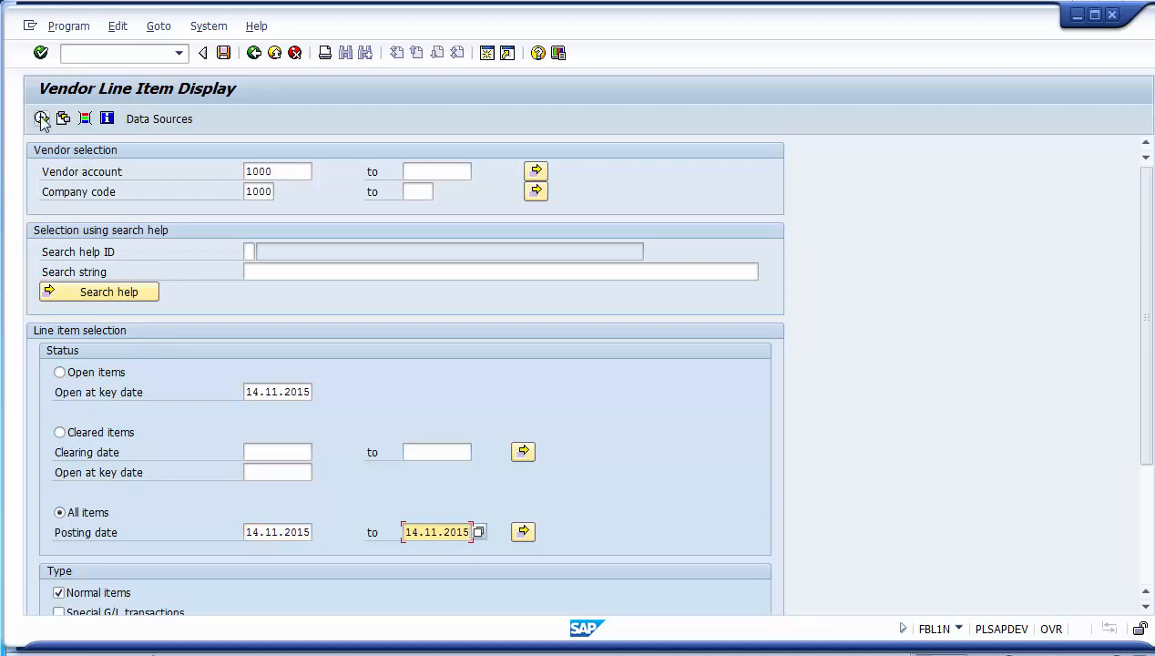
left_click(42, 119)
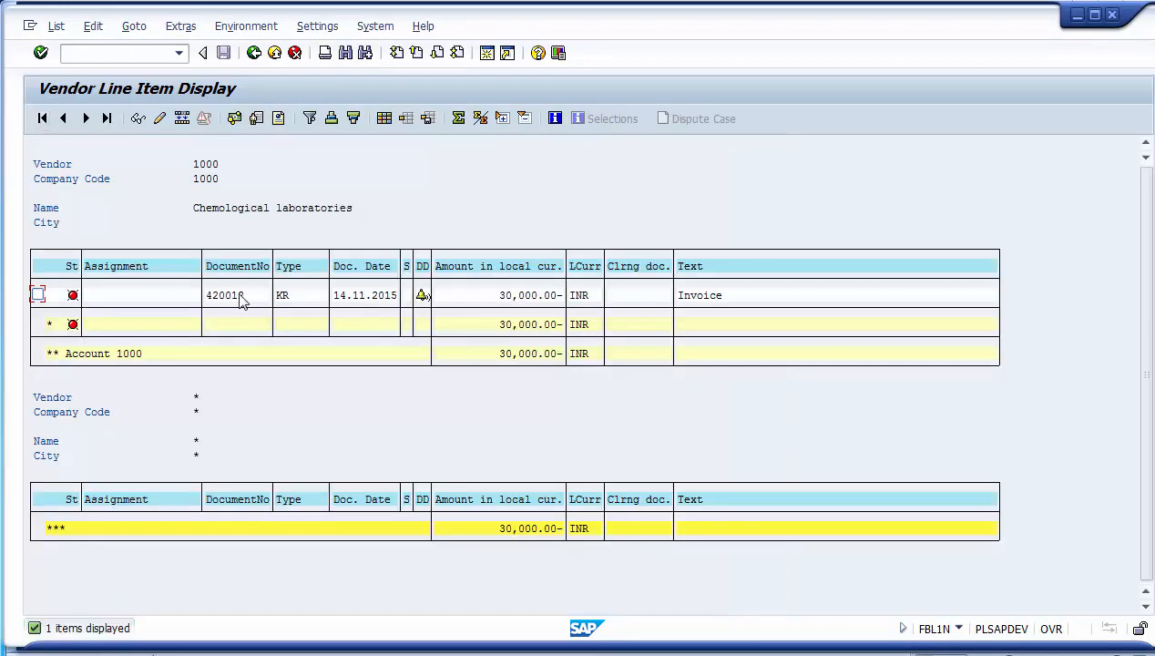
Open the listed vendor invoice's line item and view its whole document in the data entry view.
left_click(463, 296)
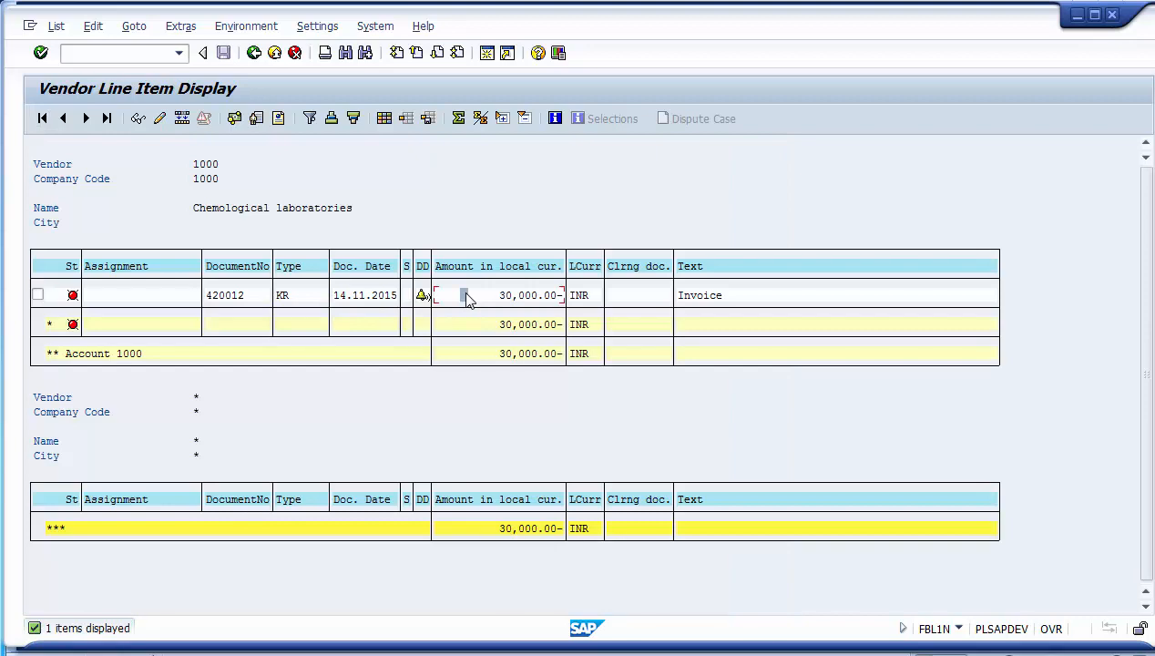
left_click(209, 299)
left_click(235, 297)
double_click(236, 298)
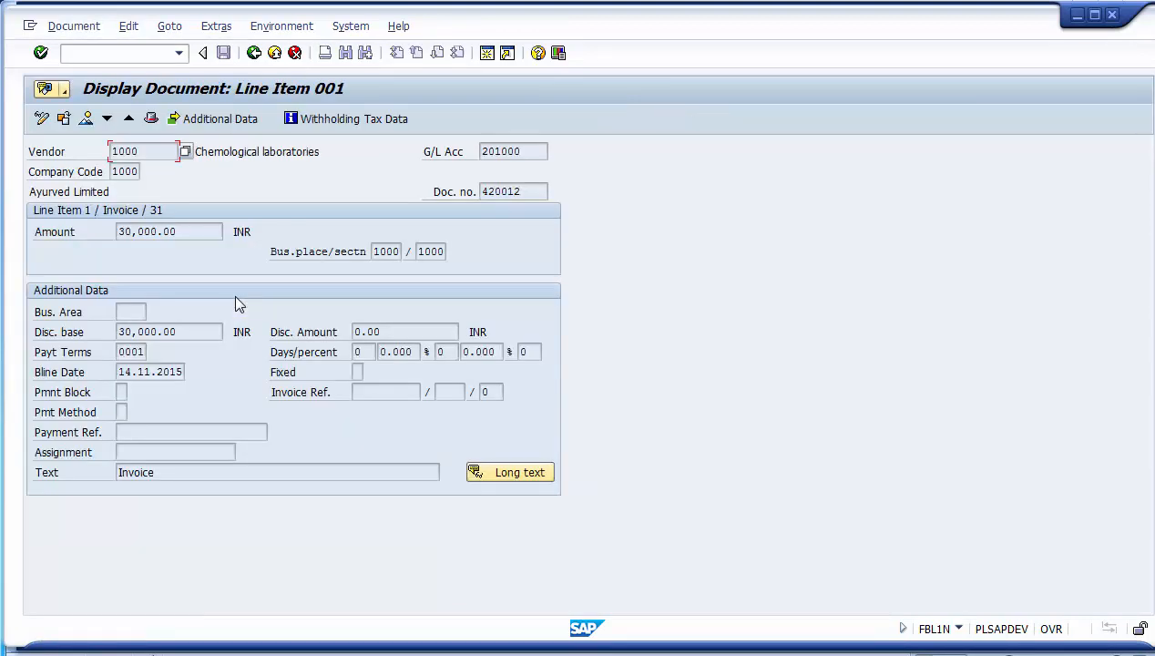
left_click(86, 119)
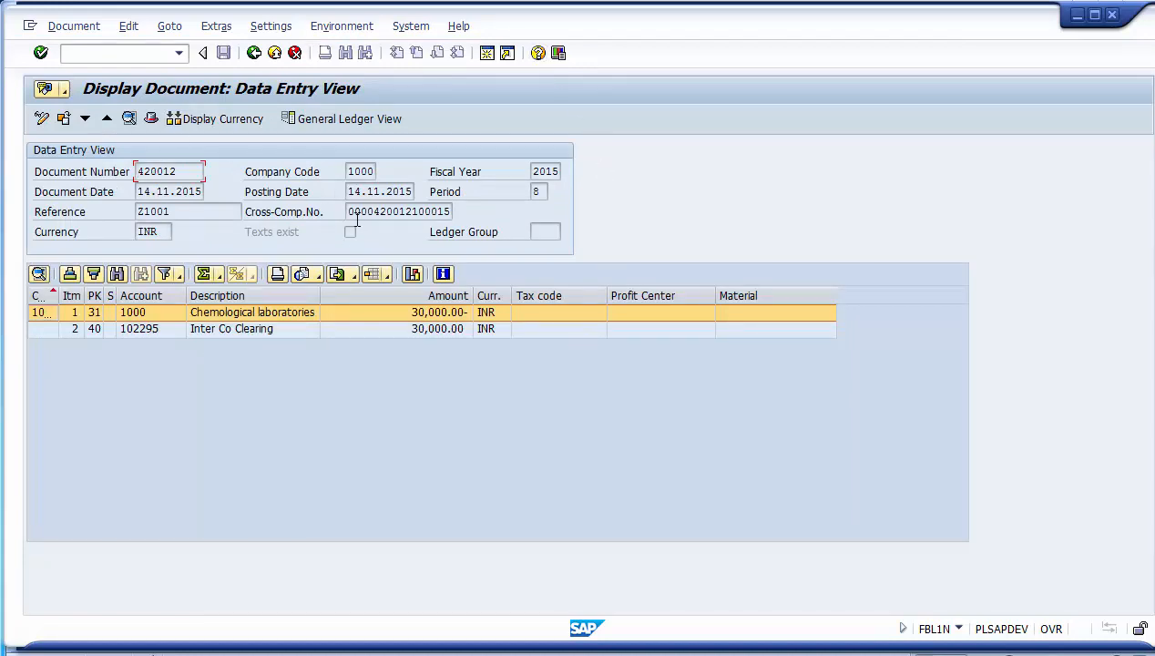
Check the cross-company number in the document header and return to the vendor line item selection screen.
left_click_drag(347, 211, 316, 218)
left_click(247, 217)
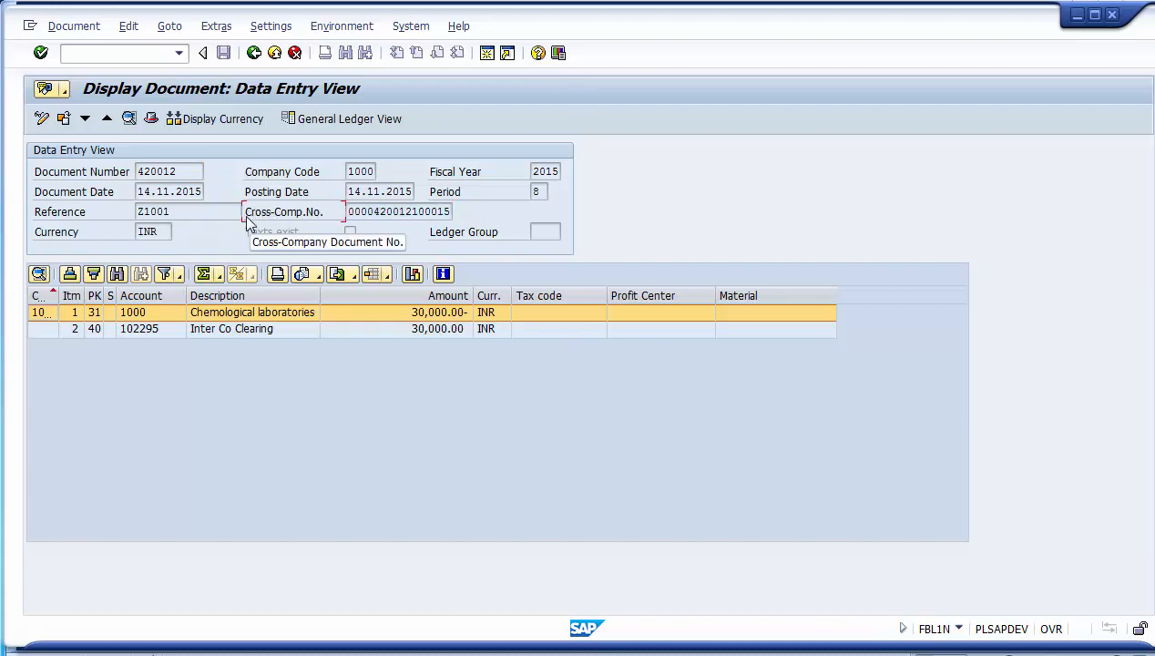
left_click(347, 211)
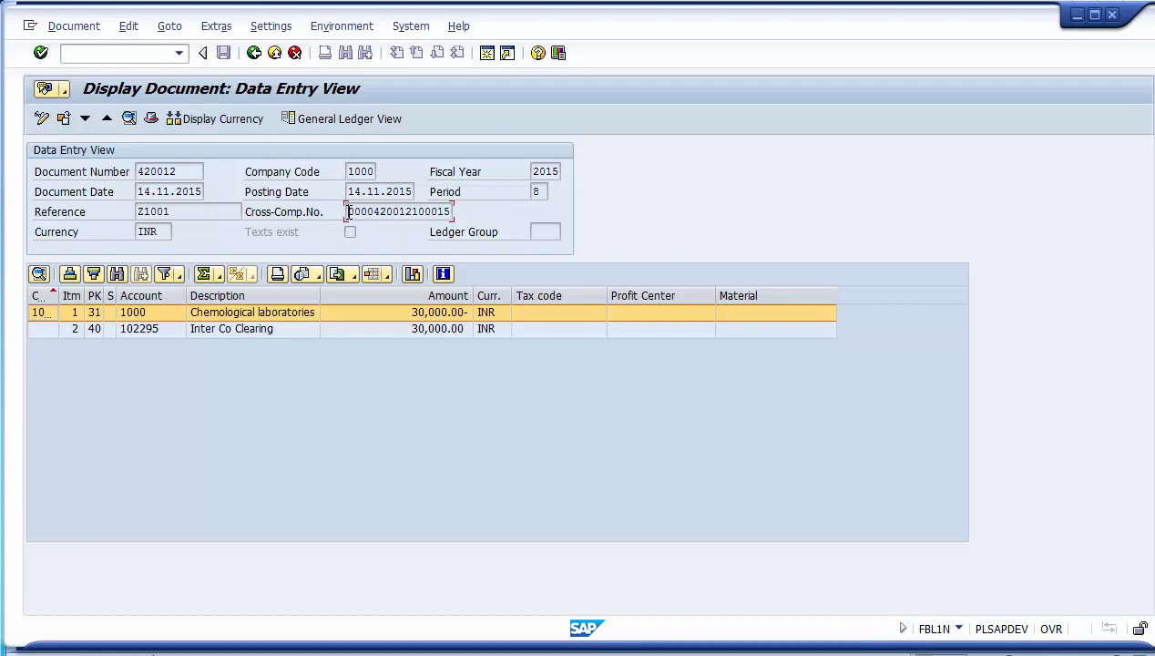
left_click_drag(347, 211, 459, 226)
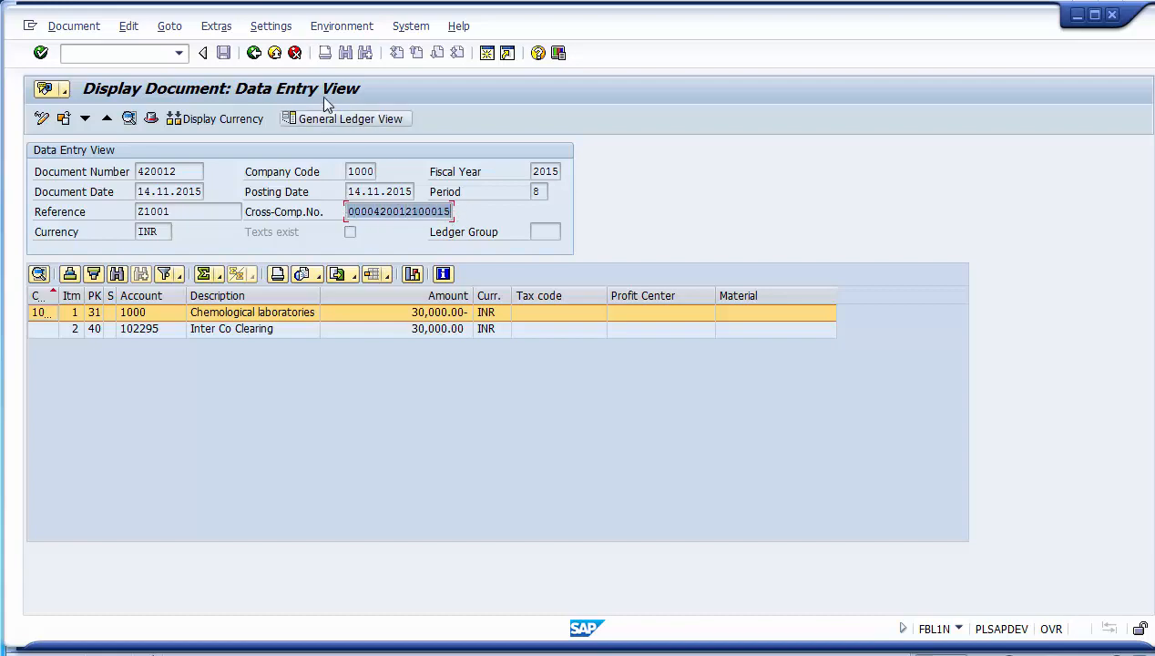
left_click(254, 53)
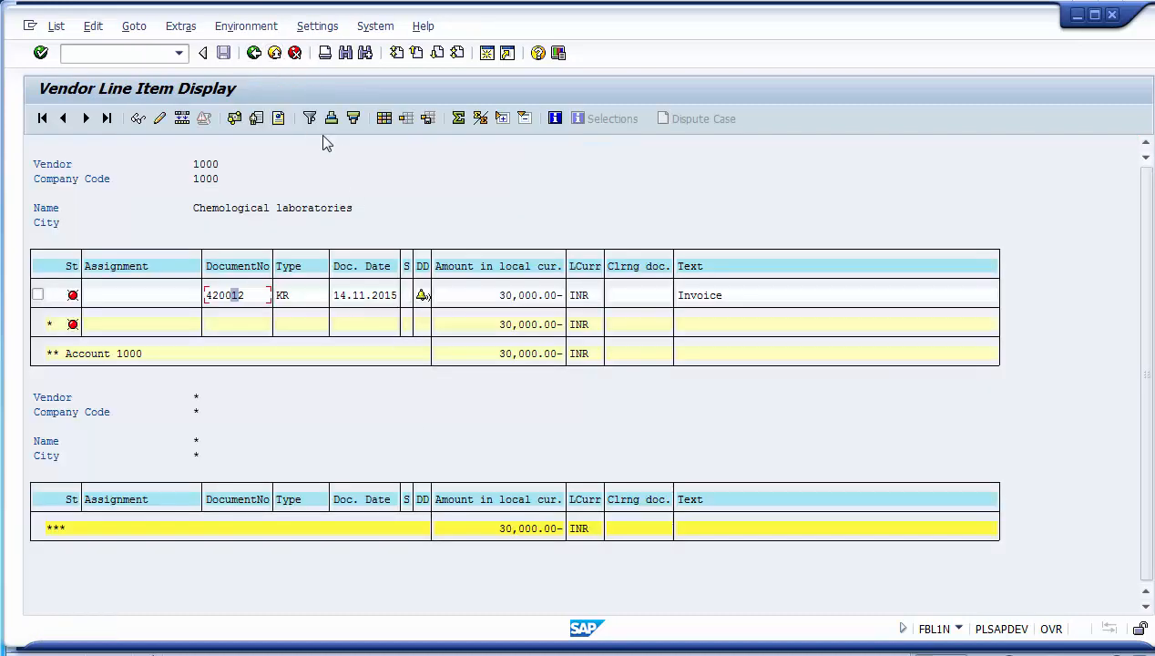
left_click(254, 53)
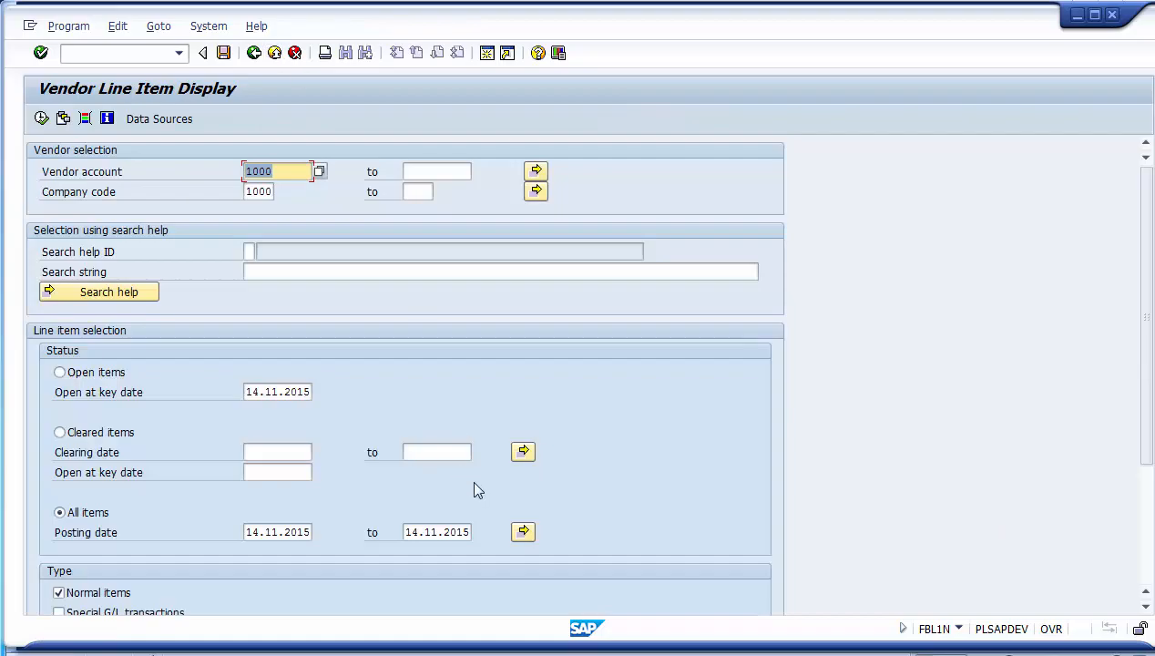